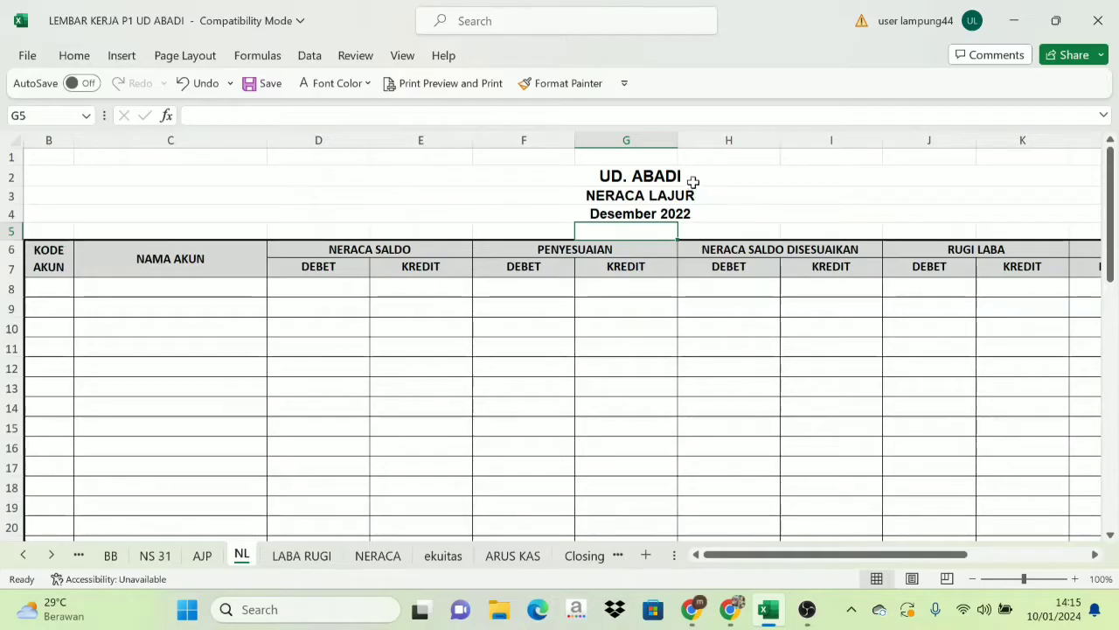
Examine the NL worksheet's title, its column headings from KODE AKUN through NERACA, and the rows down to the sheet's end.
left_click(666, 175)
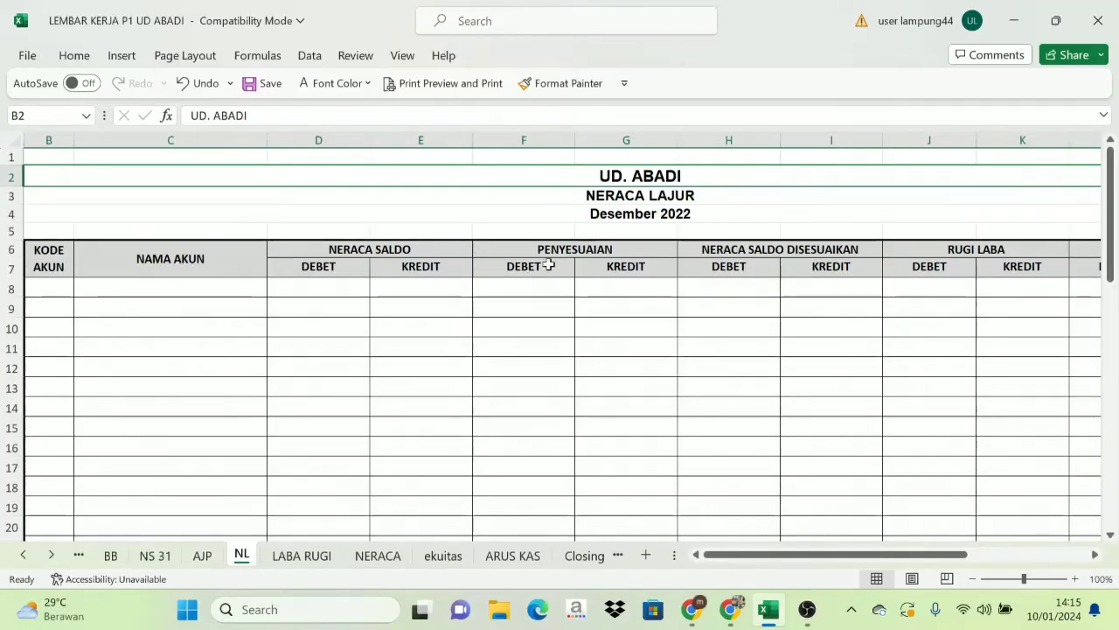
left_click(48, 263)
left_click(219, 268)
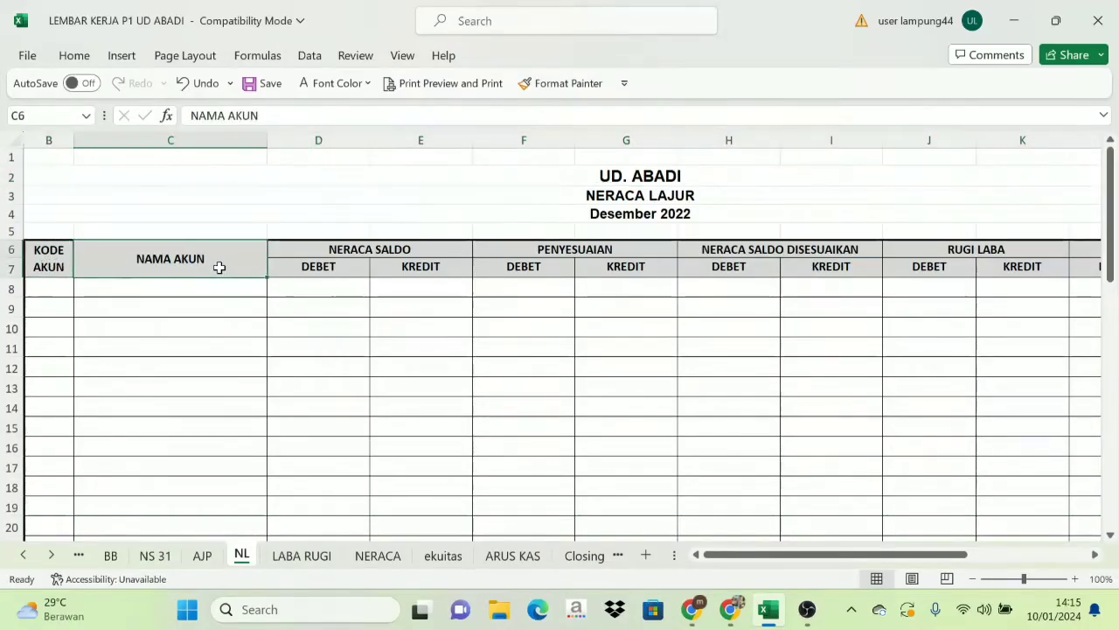
left_click(422, 251)
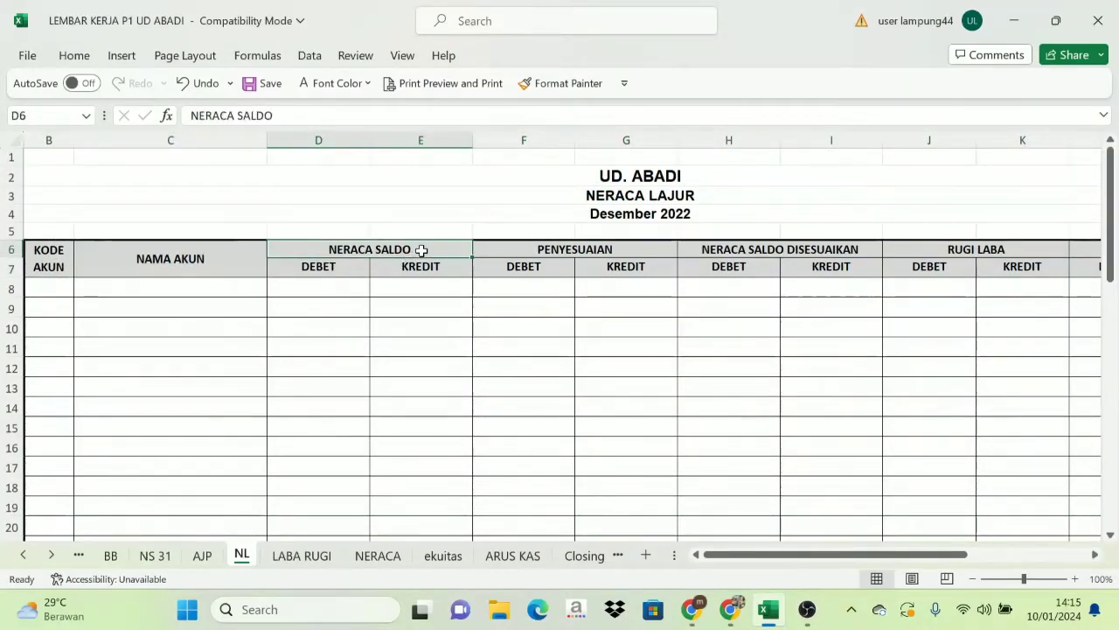
left_click(552, 249)
left_click(711, 255)
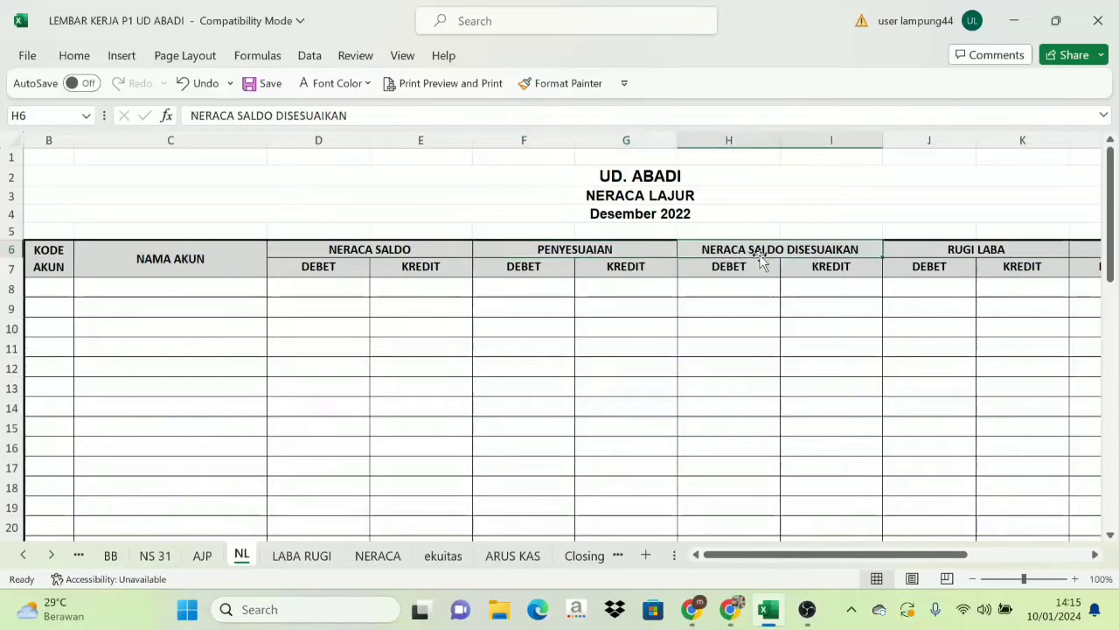
left_click(959, 250)
left_click_drag(896, 554, 834, 560)
left_click(924, 249)
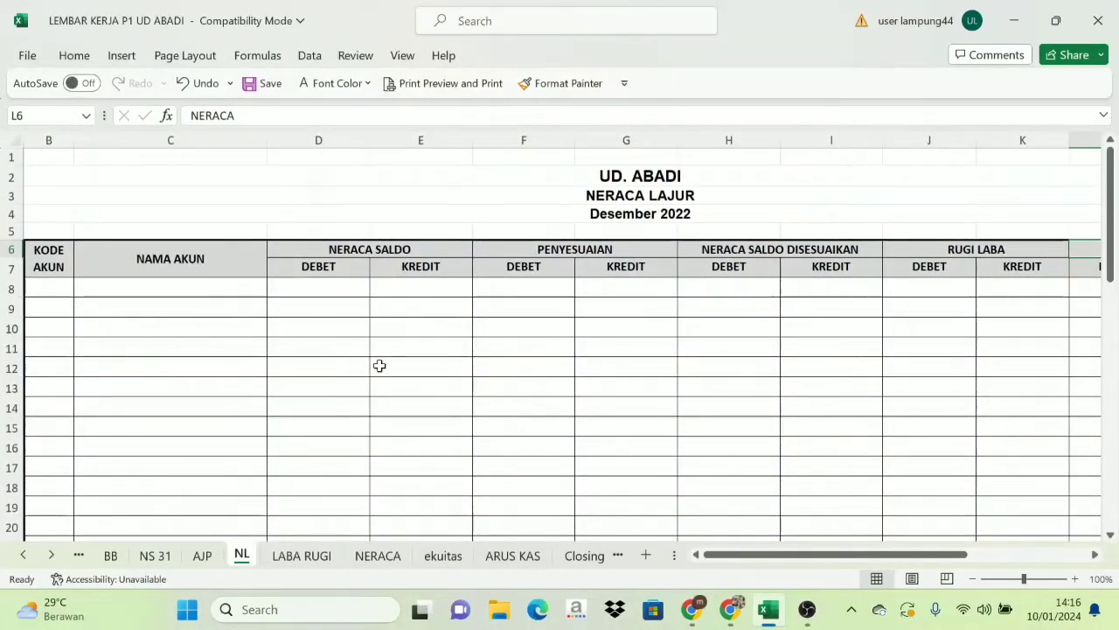
scroll(463, 383, "down", 4)
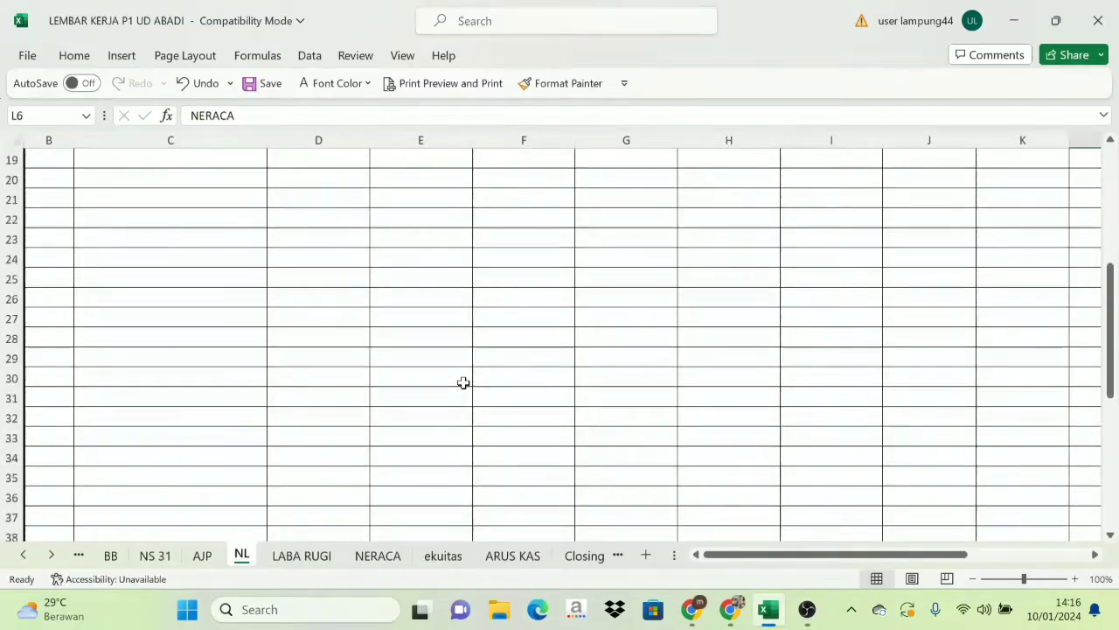
scroll(463, 382, "down", 7)
scroll(463, 385, "up", 10)
scroll(453, 380, "up", 1)
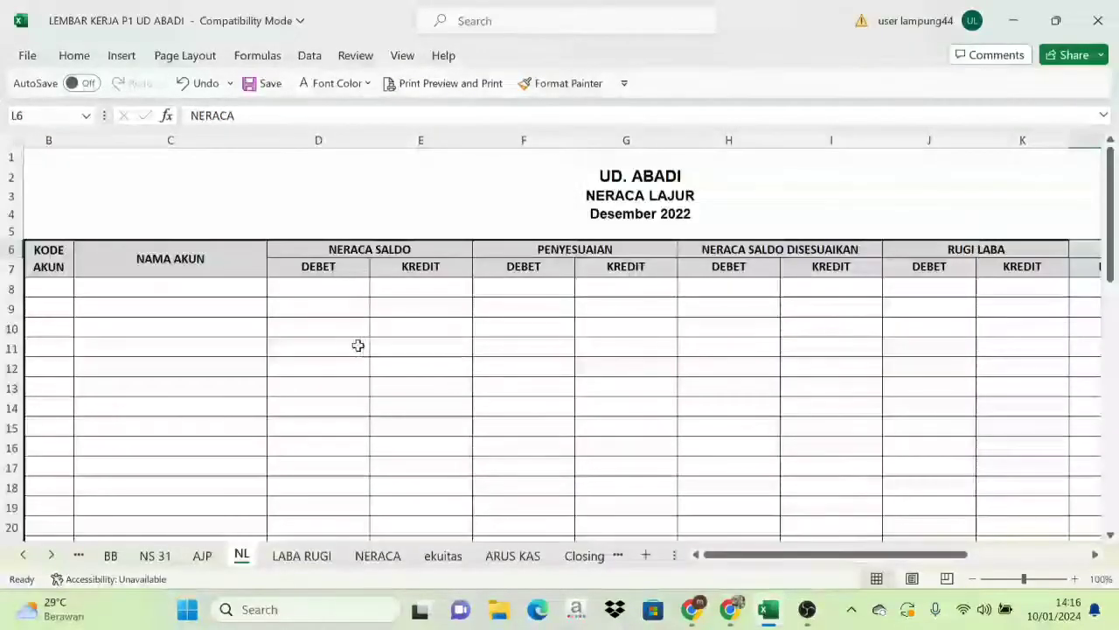
left_click(57, 273)
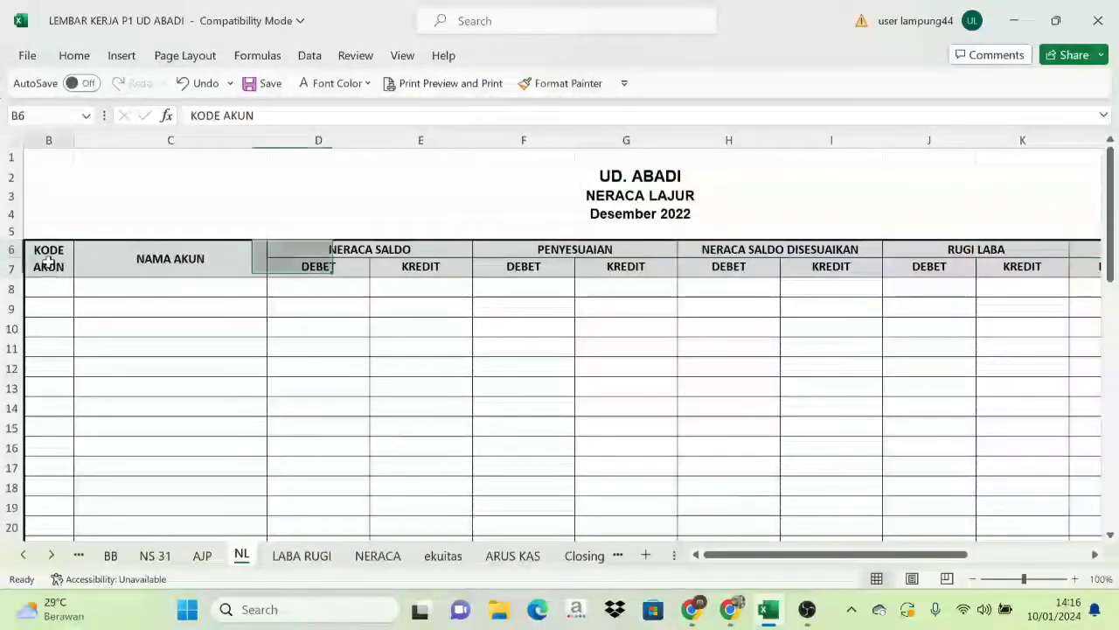
left_click(206, 262)
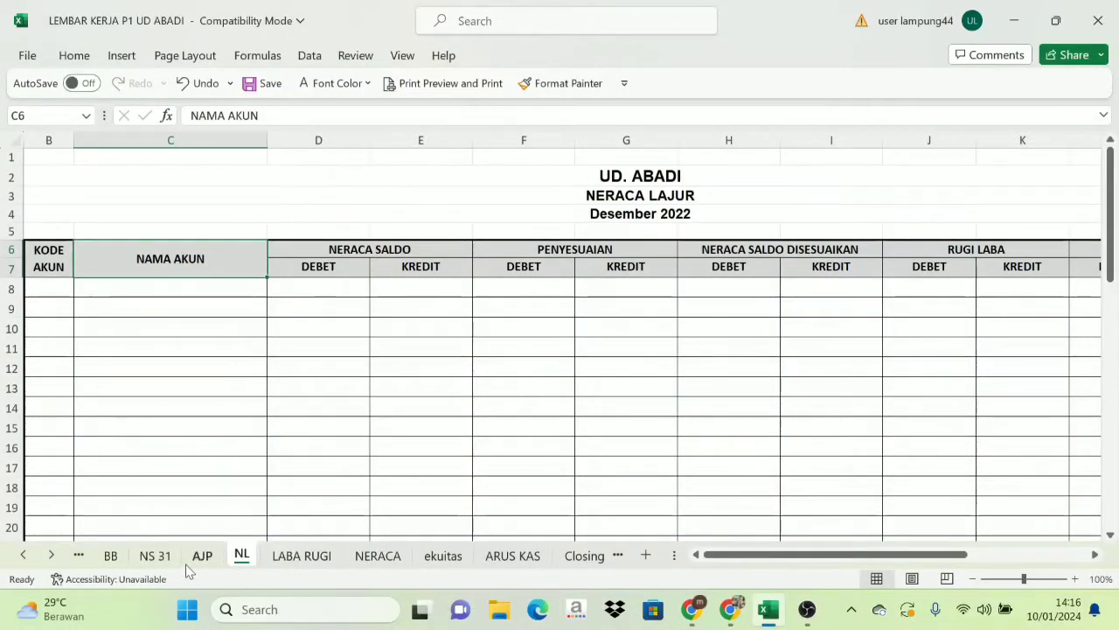
Examine the trial balance on the NS 31 sheet, covering its code, account name, debit and credit columns down to the Jumlah row.
left_click(156, 555)
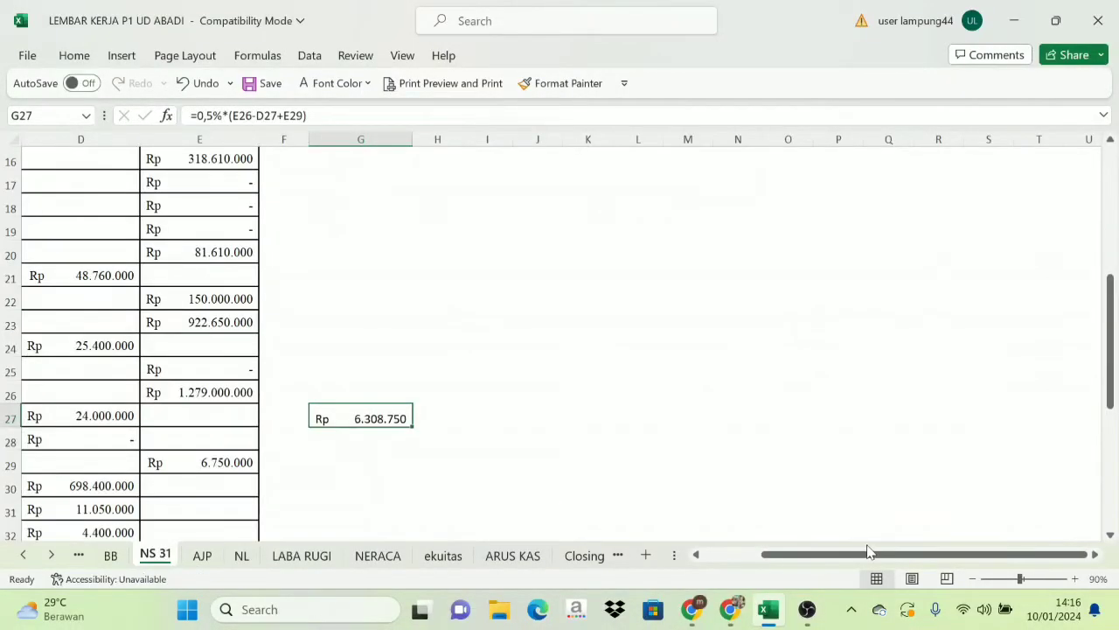
left_click_drag(842, 562, 804, 563)
scroll(534, 433, "up", 5)
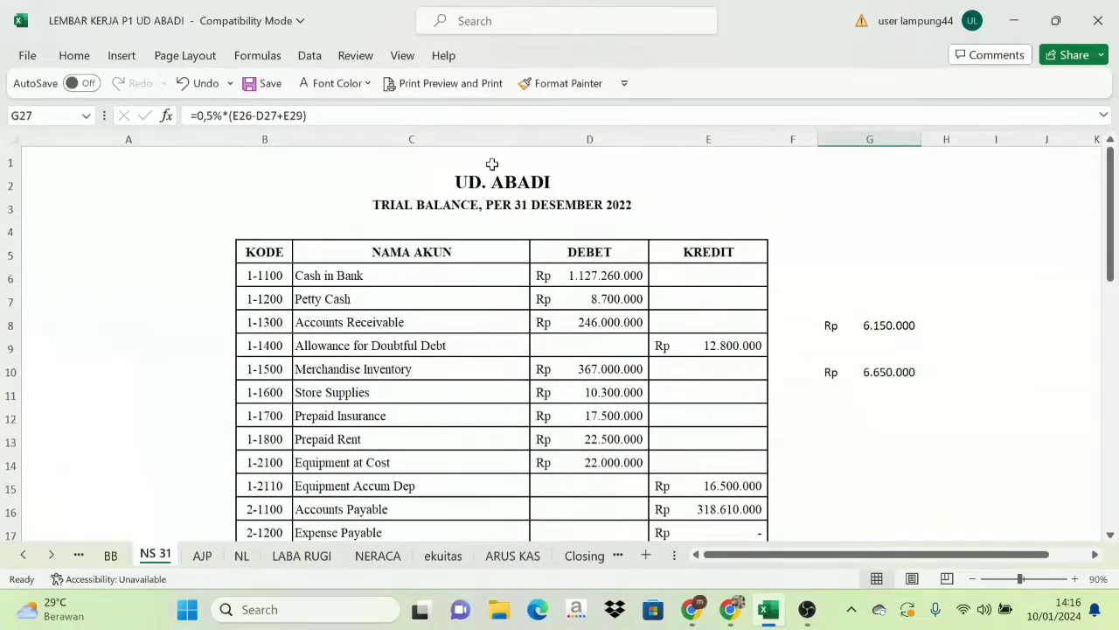
left_click(271, 252)
left_click(428, 252)
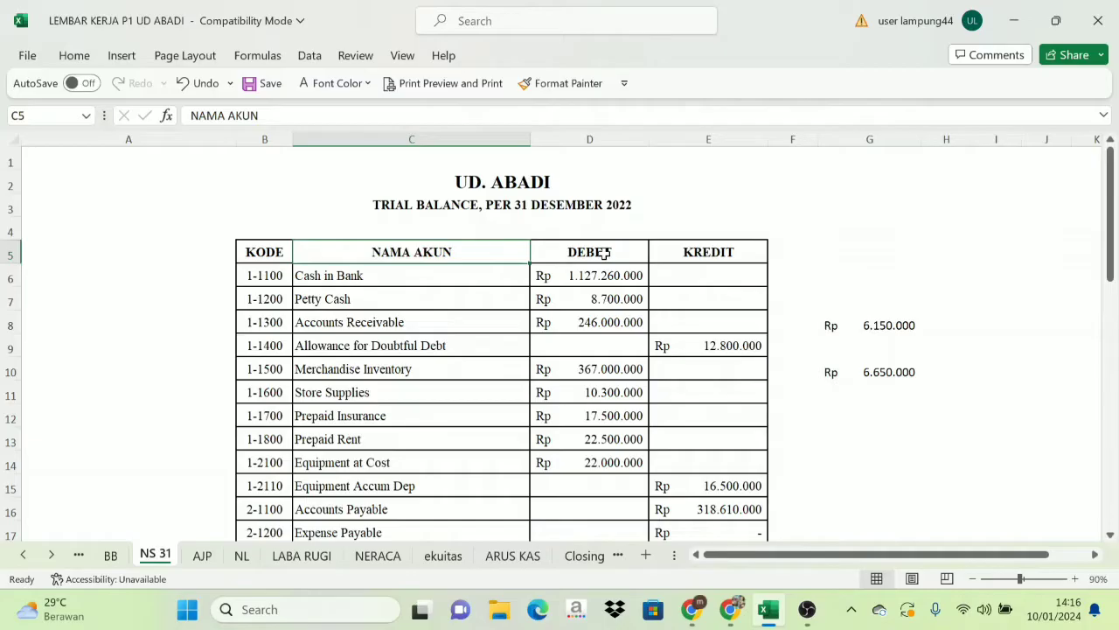
left_click(604, 253)
left_click(695, 253)
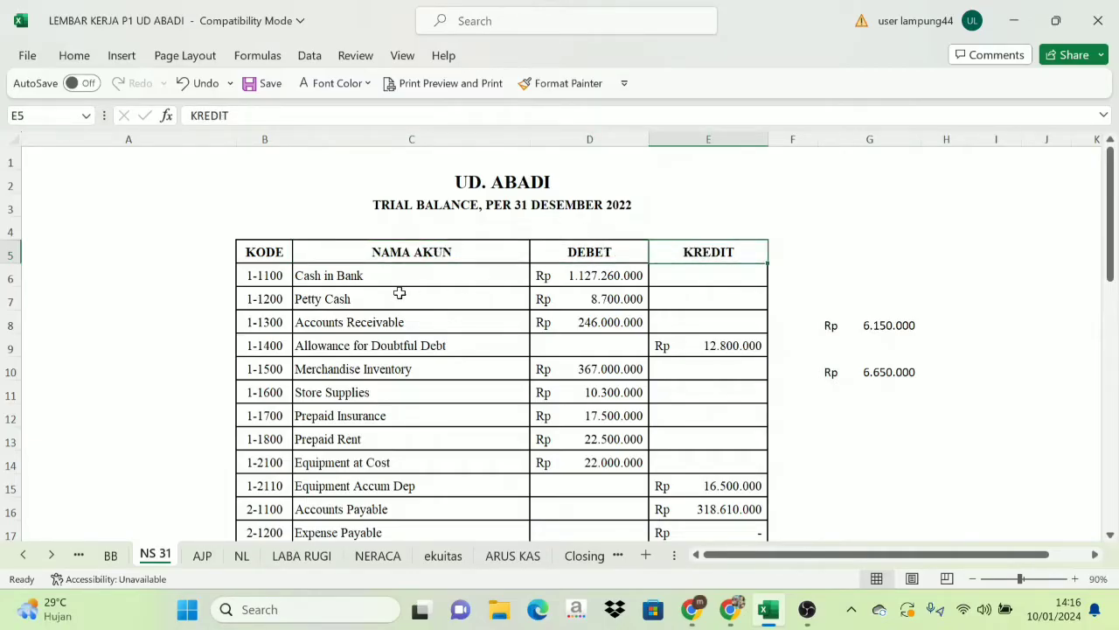
scroll(399, 293, "down", 3)
scroll(266, 174, "up", 3)
left_click(289, 260)
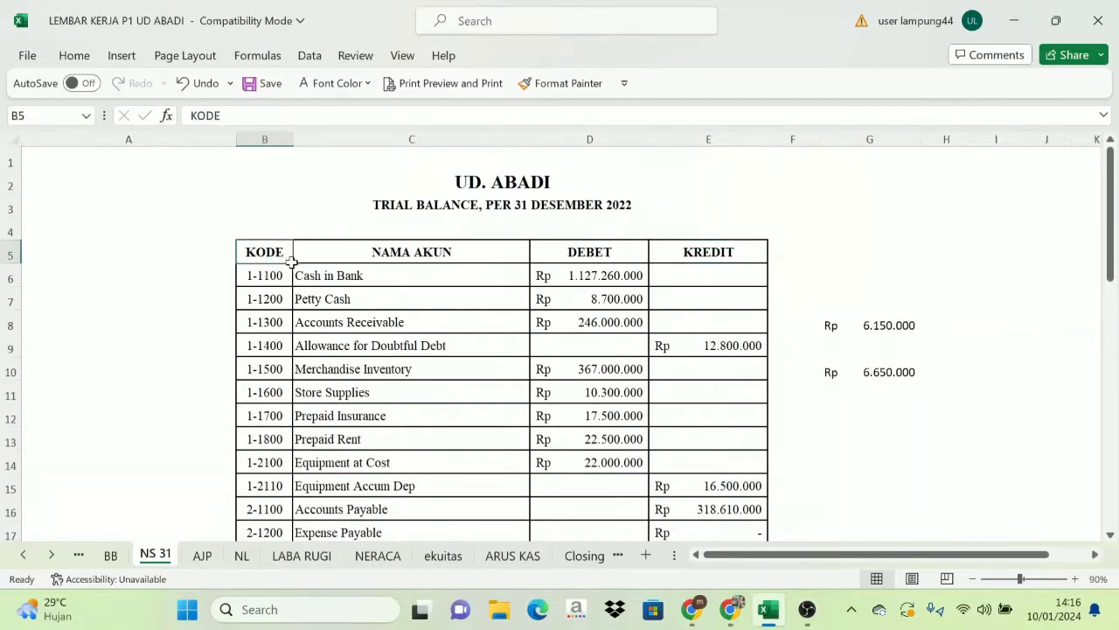
left_click_drag(292, 260, 687, 460)
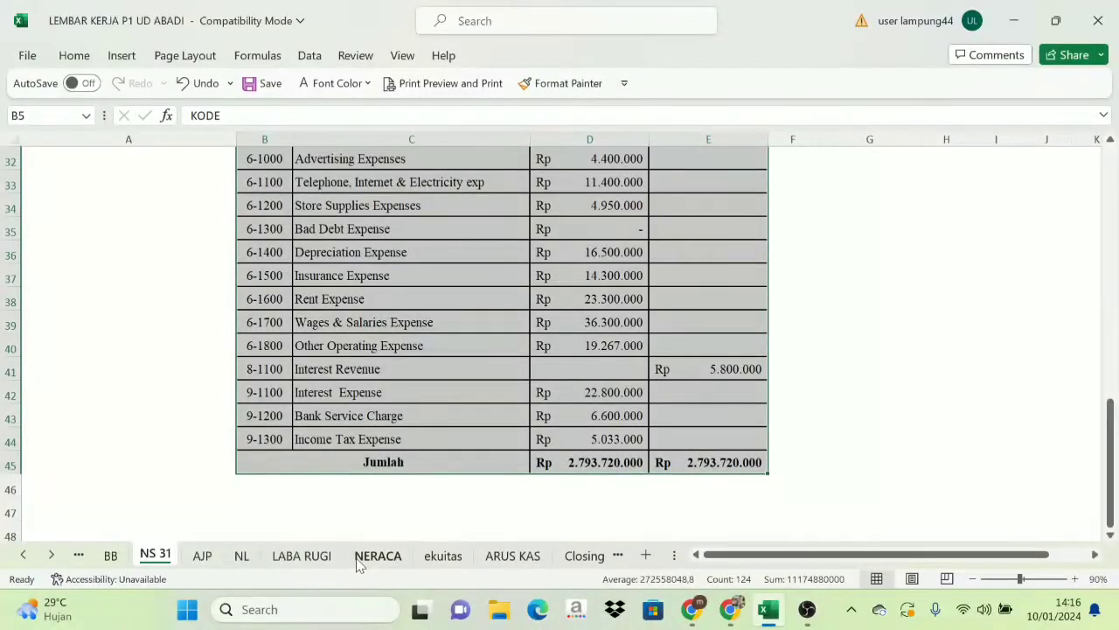
On the NL sheet, set the font color of the account and NERACA SALDO range B6:E46 to black.
left_click(241, 557)
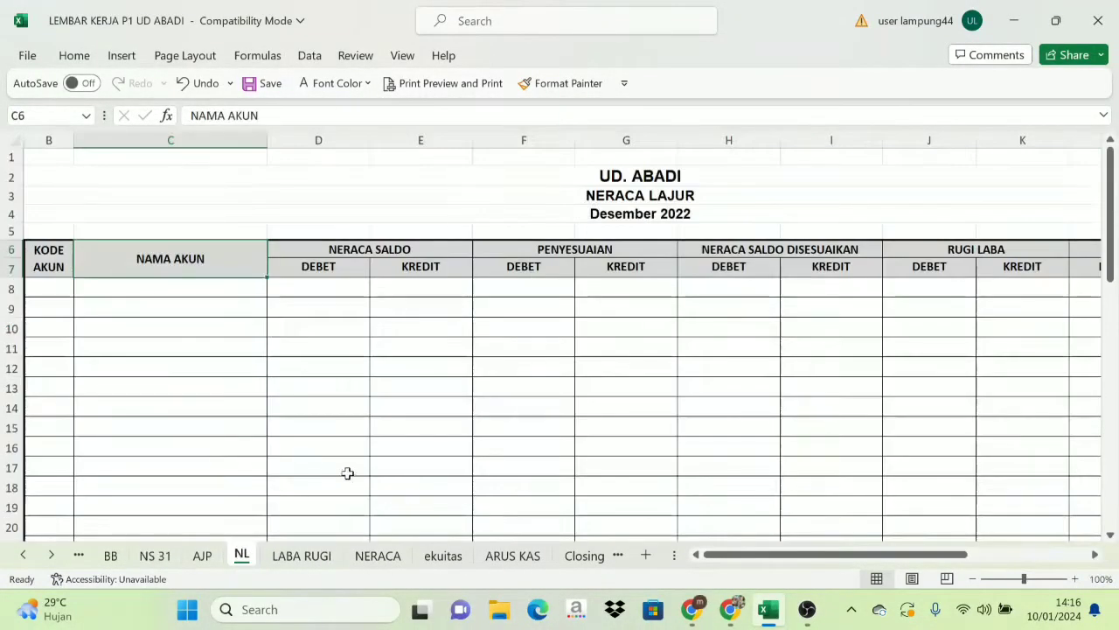
left_click_drag(35, 249, 325, 453)
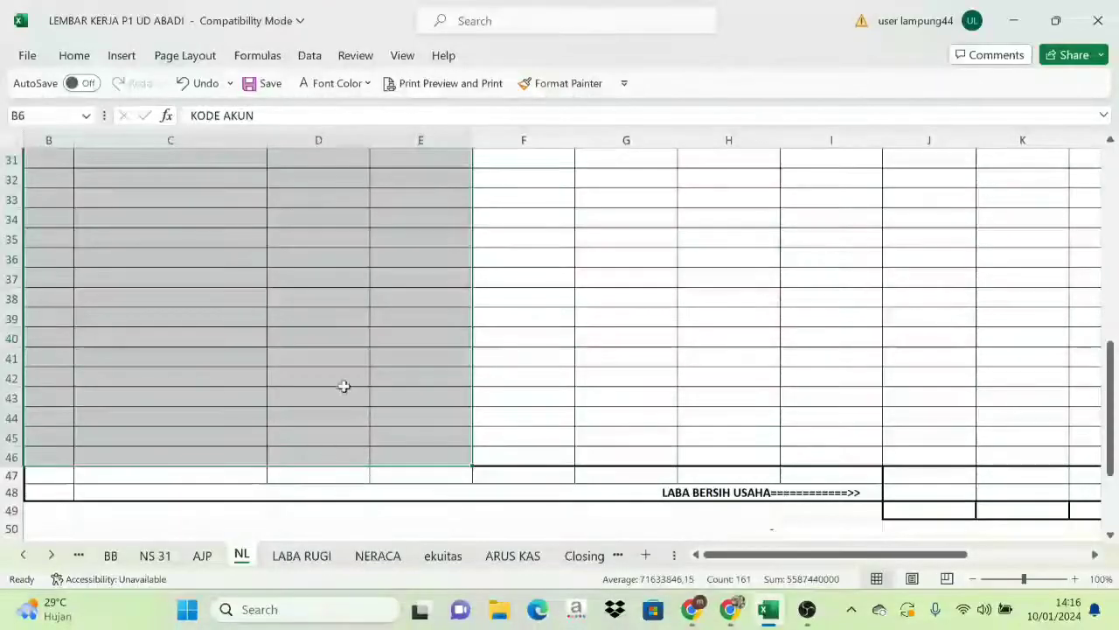
left_click(337, 85)
left_click(324, 110)
scroll(324, 306, "up", 10)
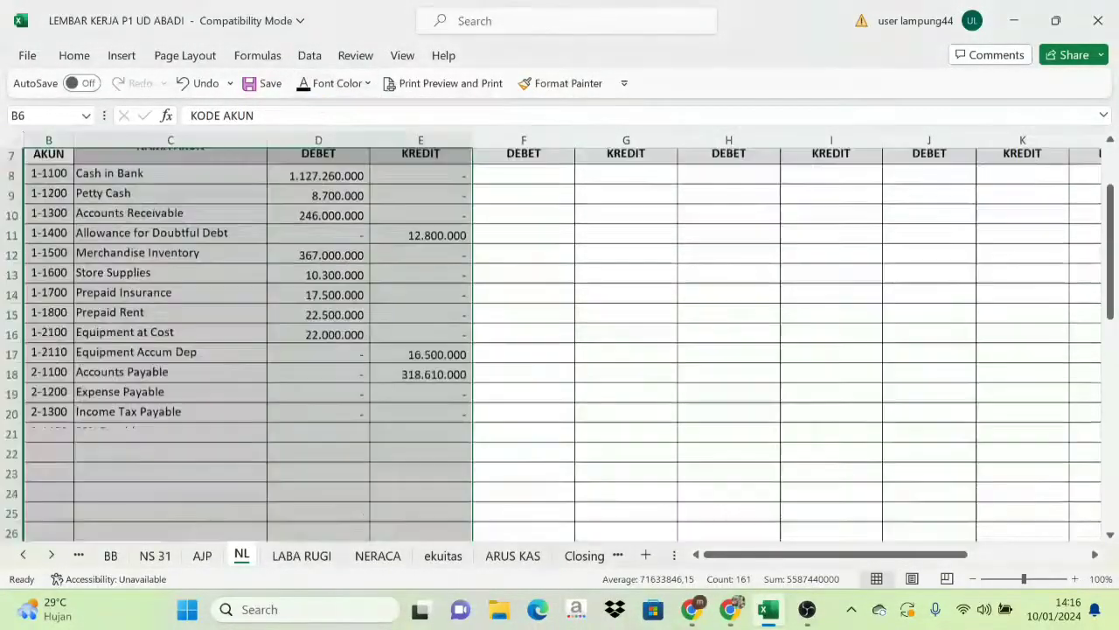
Check the account rows and NERACA SALDO amounts on NL against the trial balance on the NS 31 sheet.
left_click(318, 266)
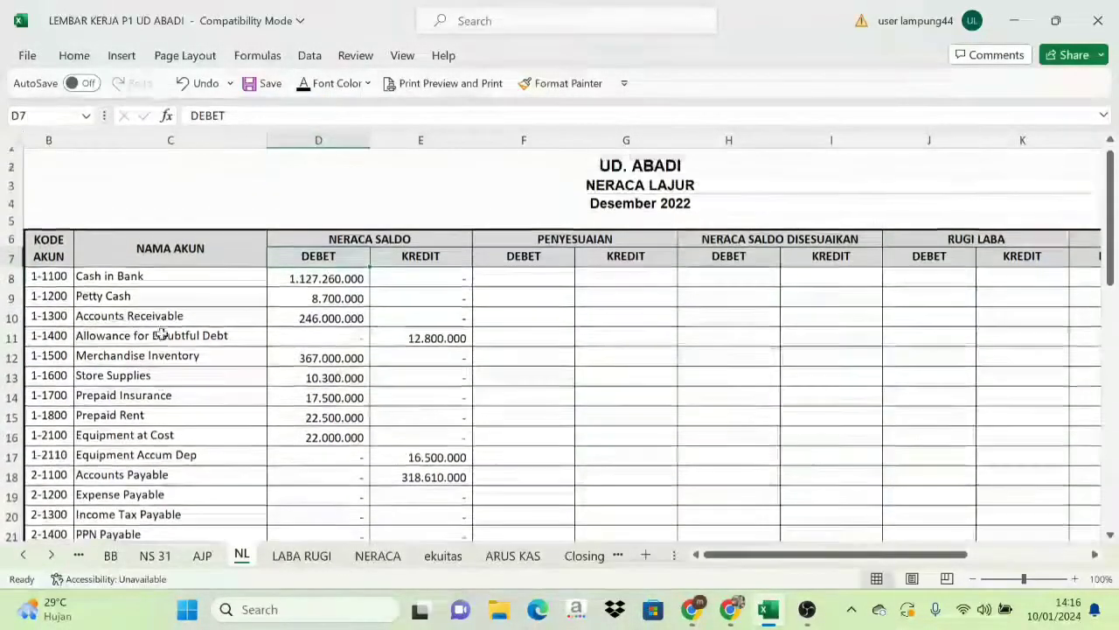
scroll(180, 392, "down", 6)
scroll(230, 525, "up", 5)
left_click(157, 556)
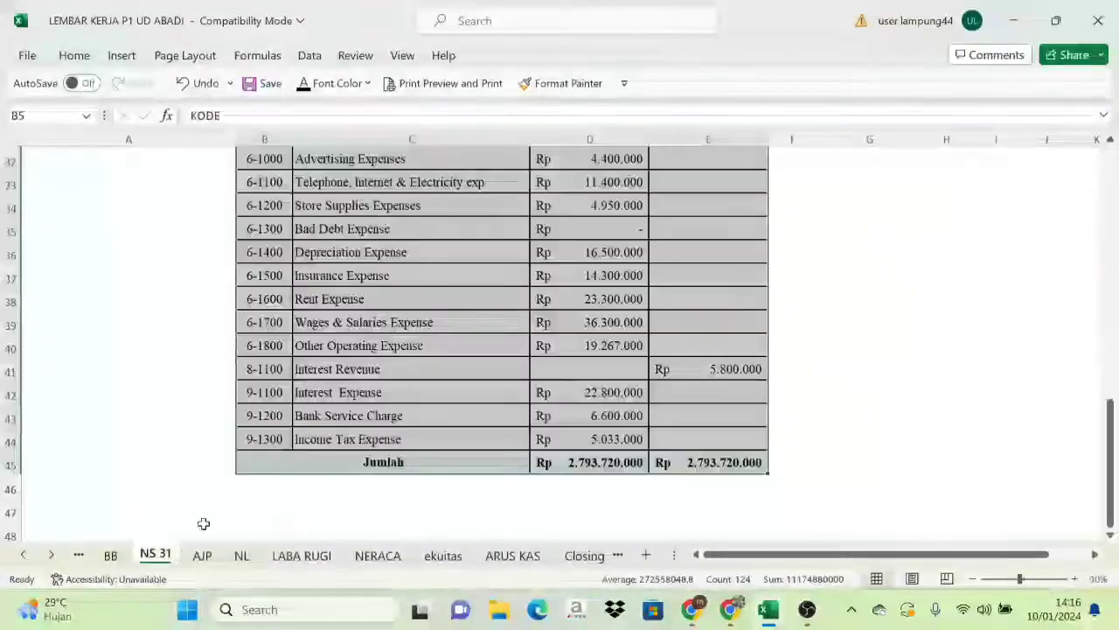
scroll(333, 362, "up", 10)
left_click(449, 252)
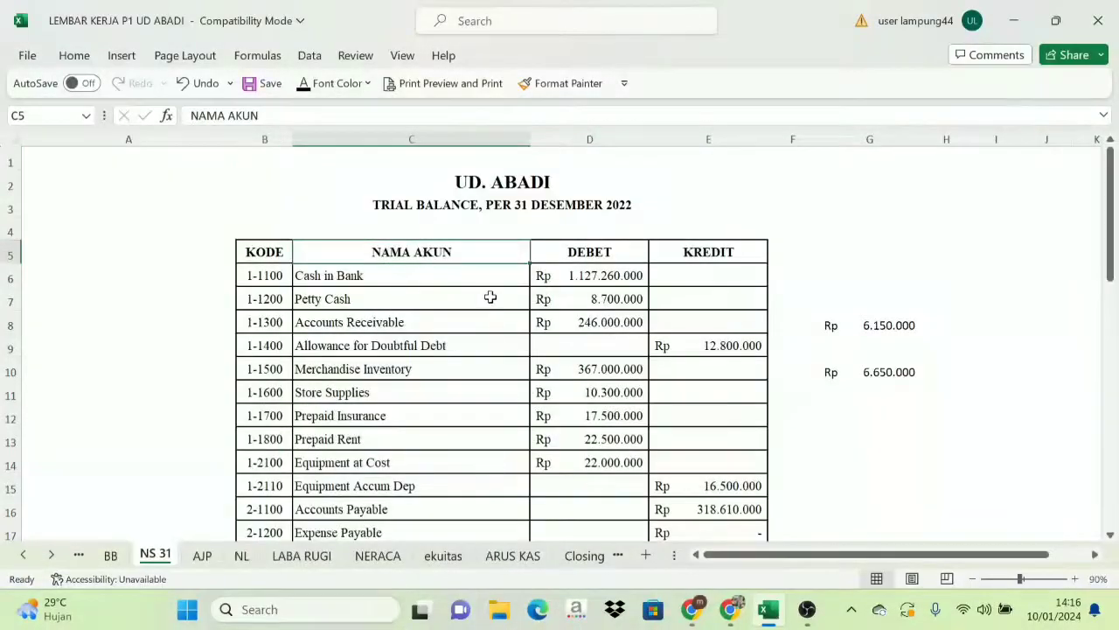
Set the font color of the JUMLAH label and NERACA SALDO totals in C47:E47 on the NL sheet to black.
left_click(241, 557)
scroll(289, 376, "down", 11)
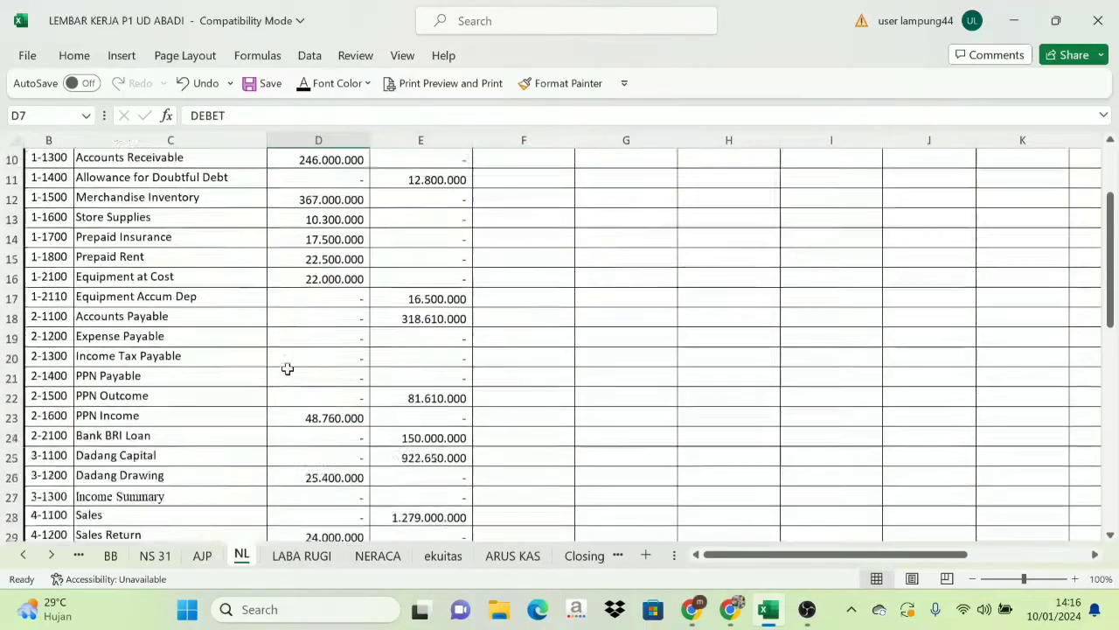
left_click_drag(322, 295, 389, 299)
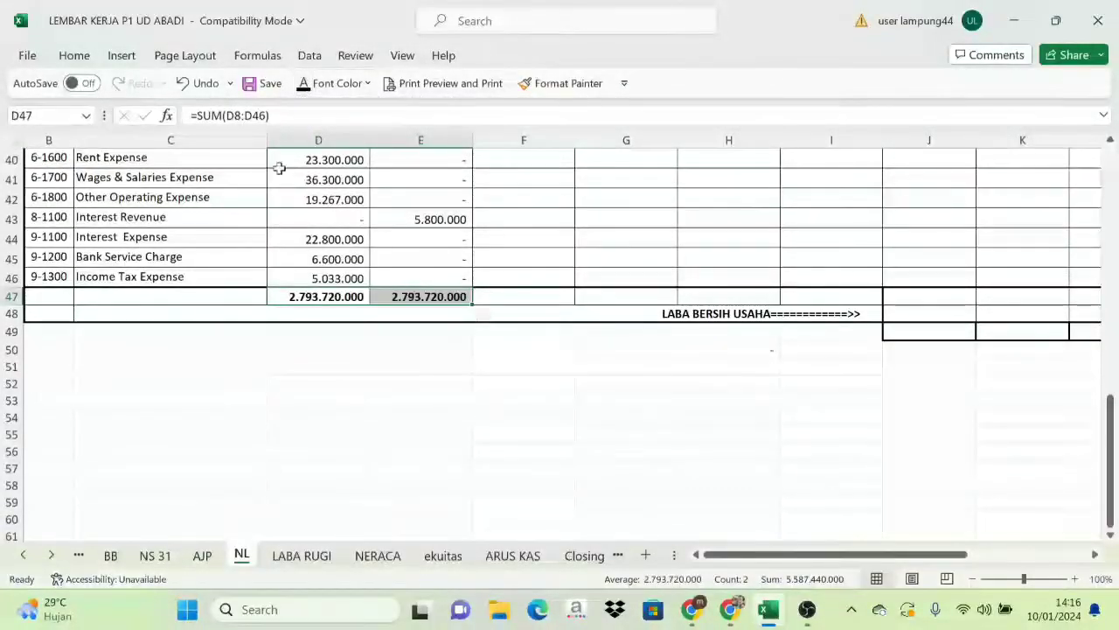
left_click(166, 294)
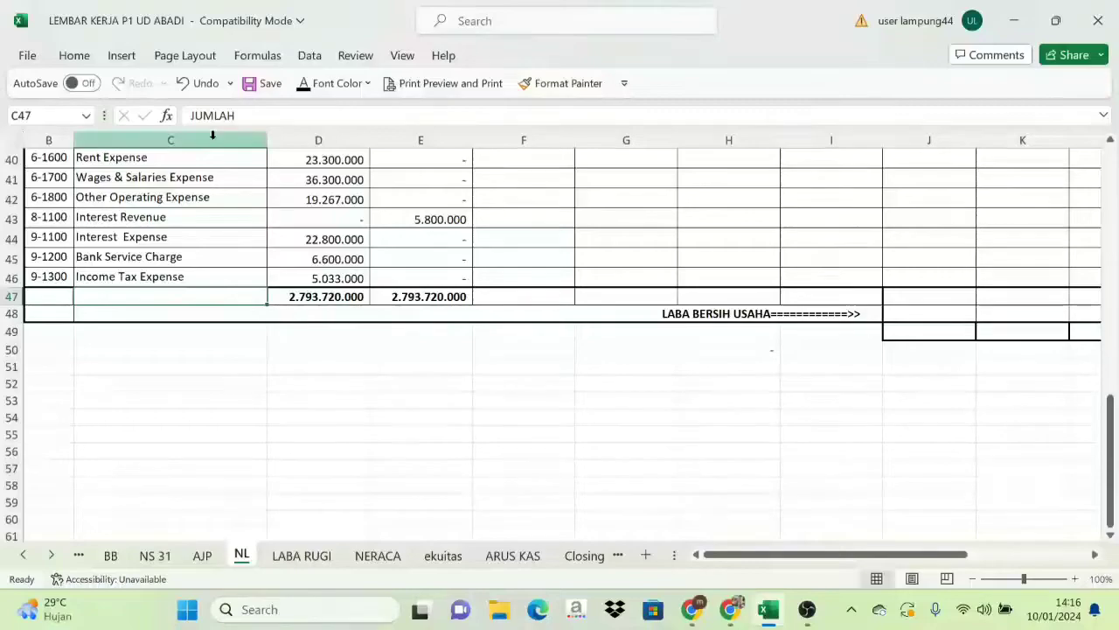
left_click(304, 88)
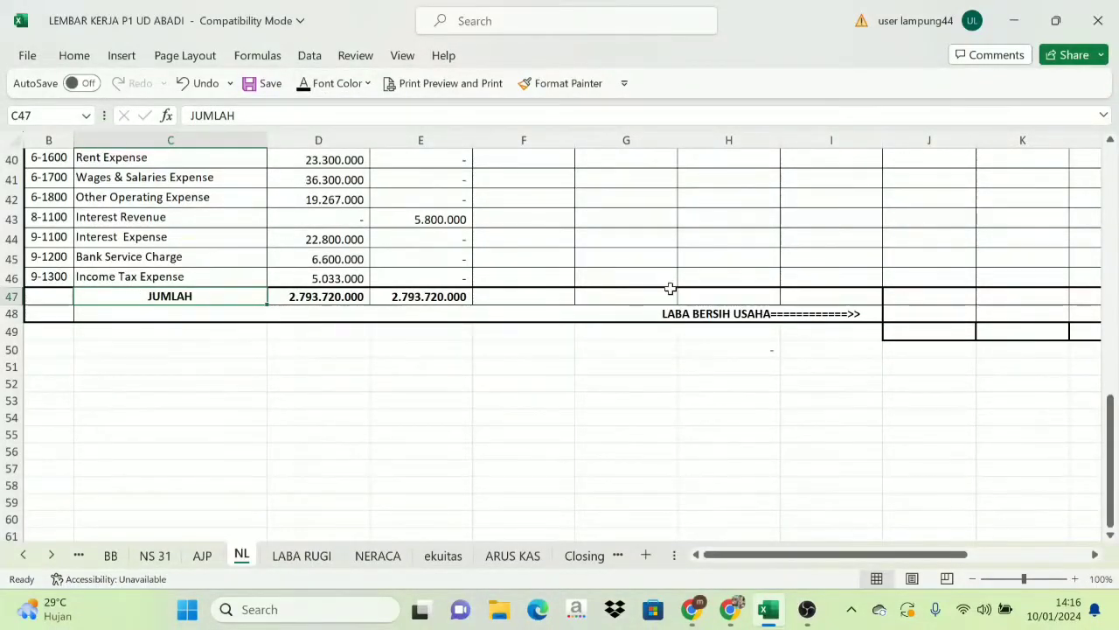
Compare the KODE AKUN and NAMA AKUN columns on NL with the headings and account rows of the NS 31 trial balance.
scroll(485, 280, "up", 13)
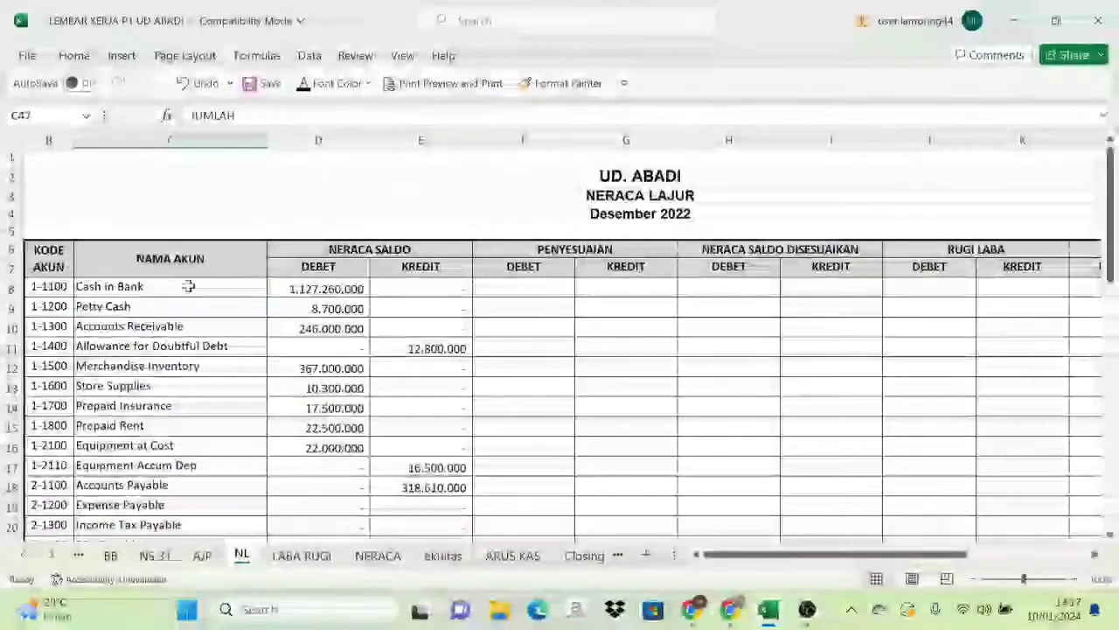
left_click(44, 265)
left_click(188, 257)
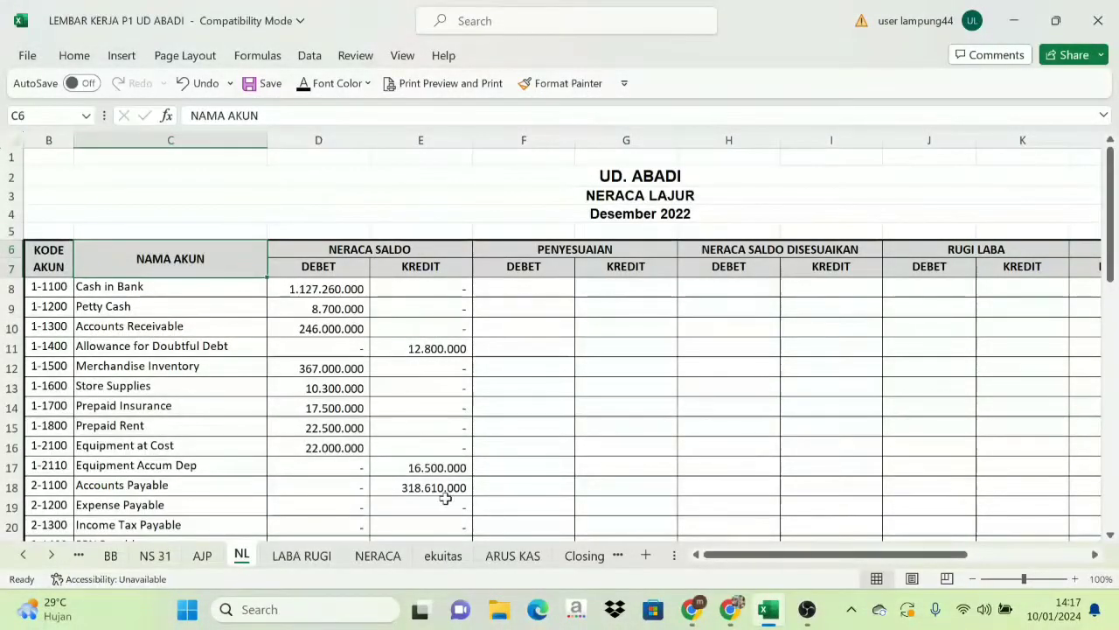
left_click(155, 555)
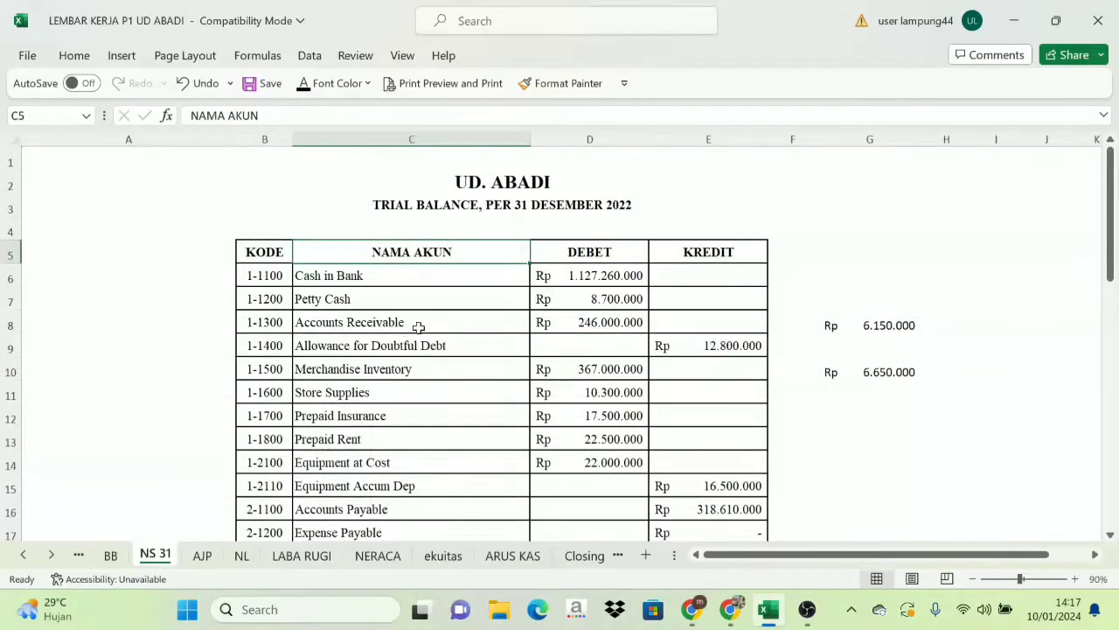
left_click(259, 254)
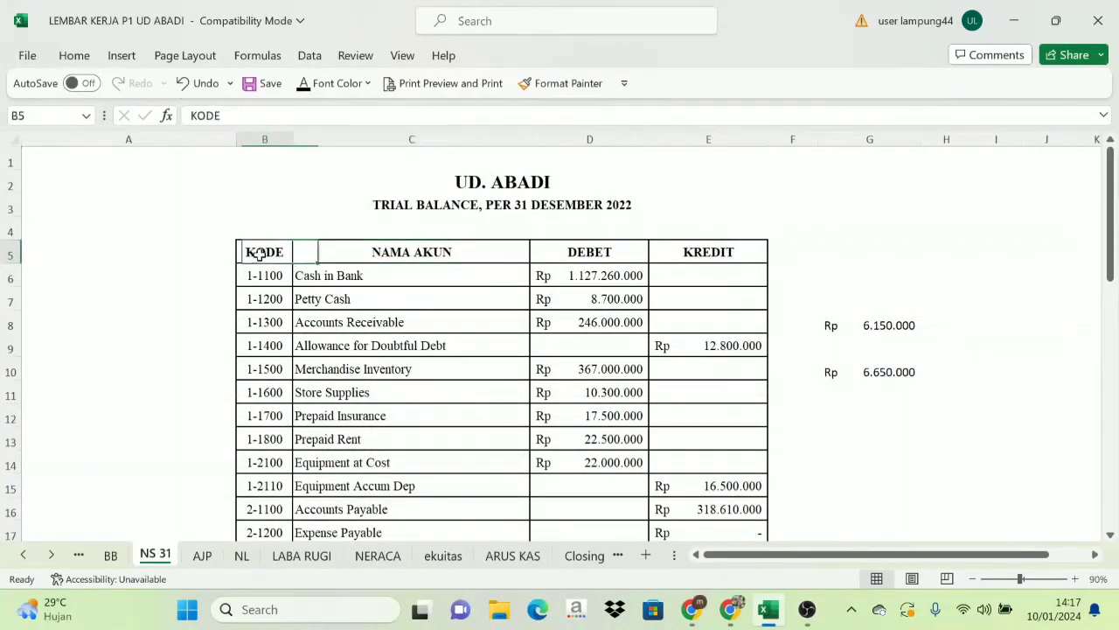
left_click(421, 252)
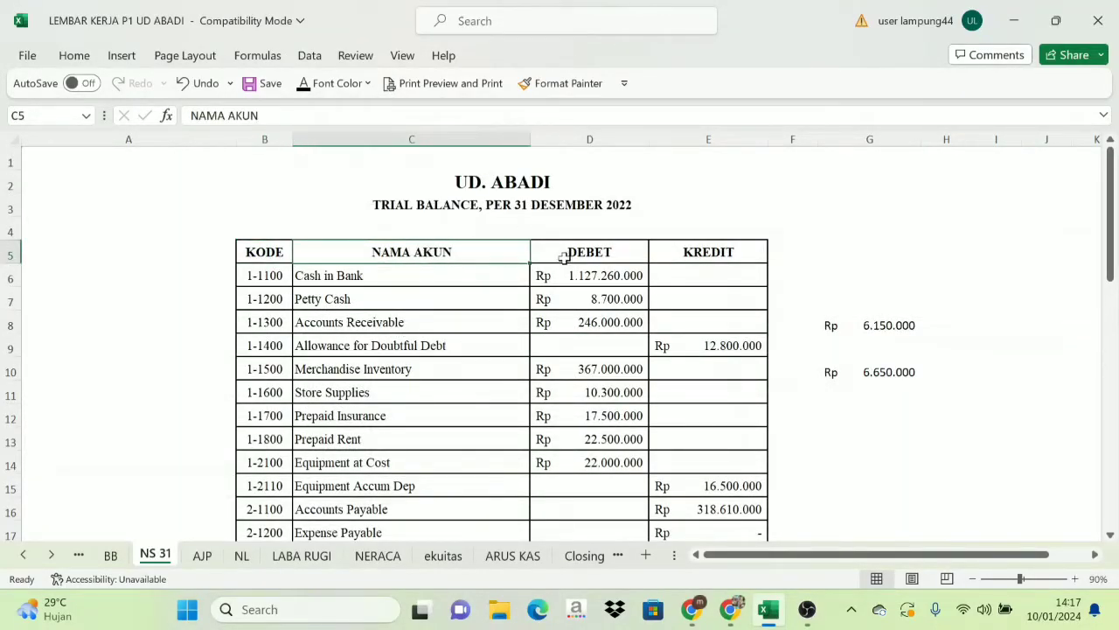
left_click(608, 251)
left_click(709, 251)
left_click_drag(264, 275, 604, 524)
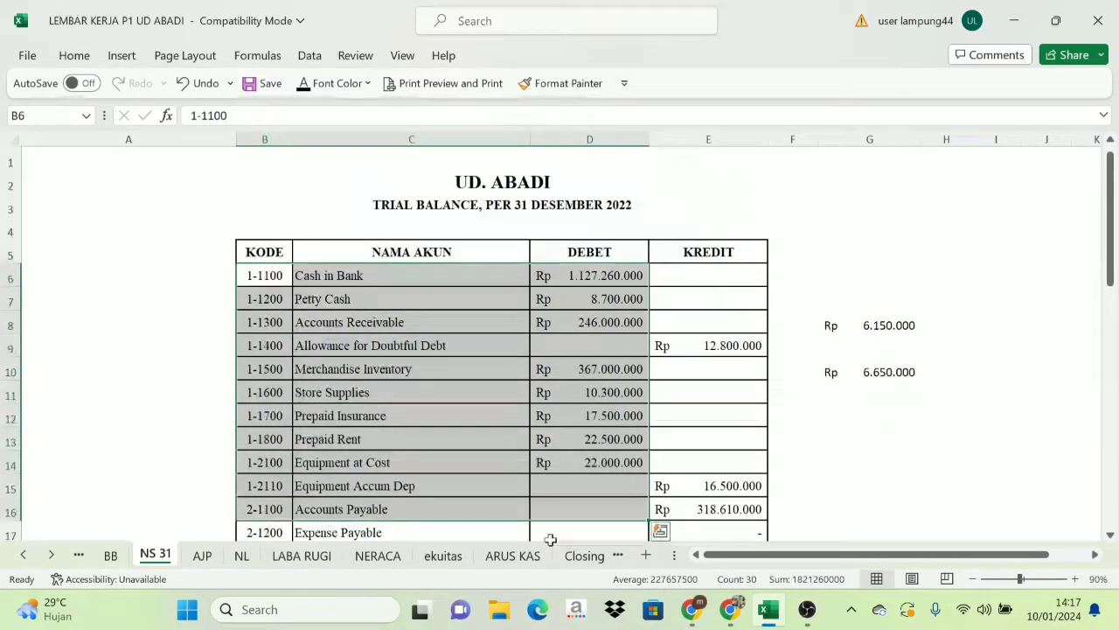
Return to the NL sheet and review the account columns, the NERACA SALDO debit and credit columns, and the PENYESUAIAN heading.
left_click(243, 556)
key("Left")
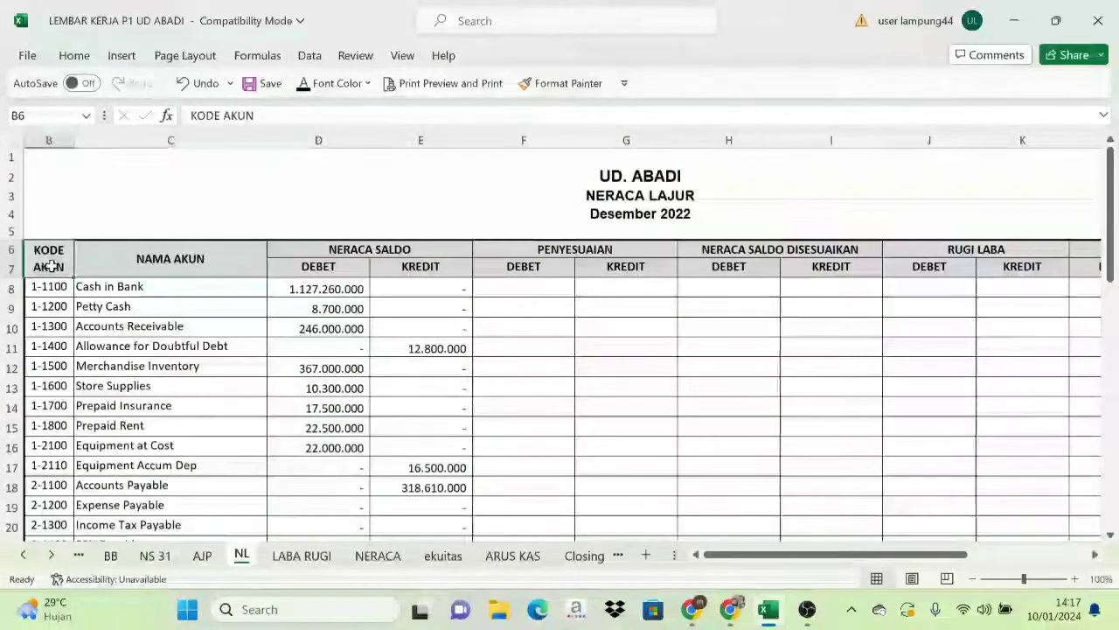
key("Right")
left_click(367, 250)
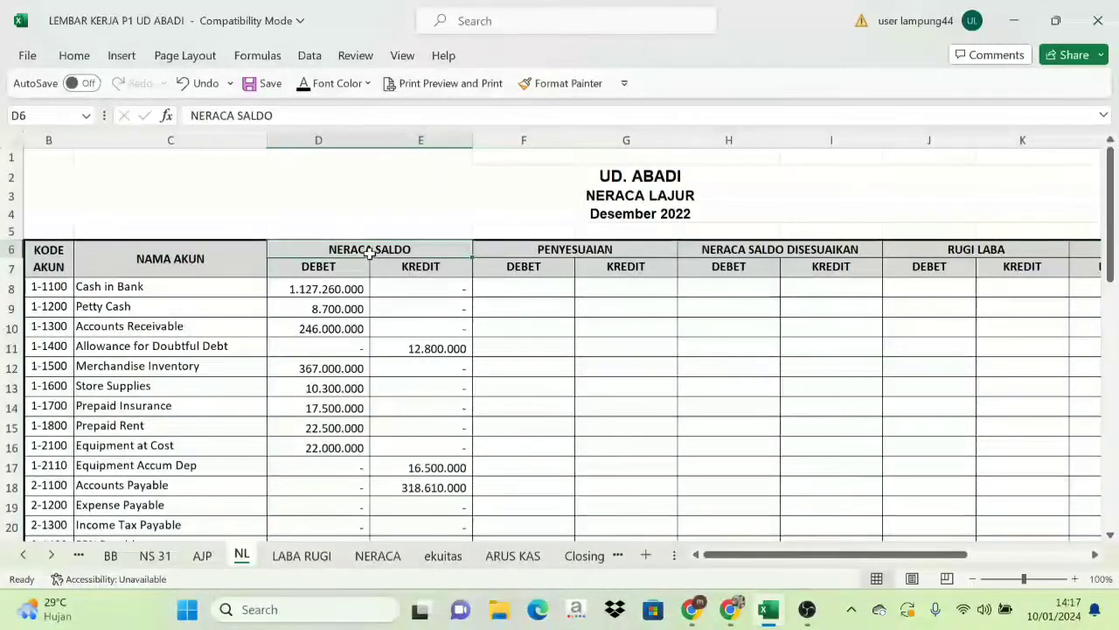
left_click(395, 264)
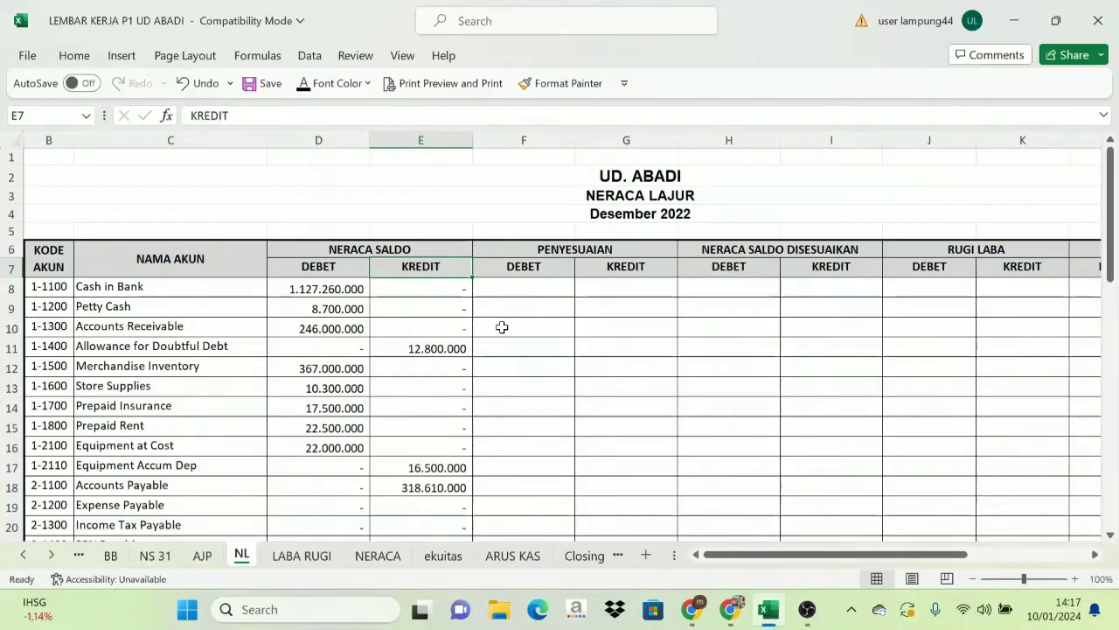
left_click(591, 251)
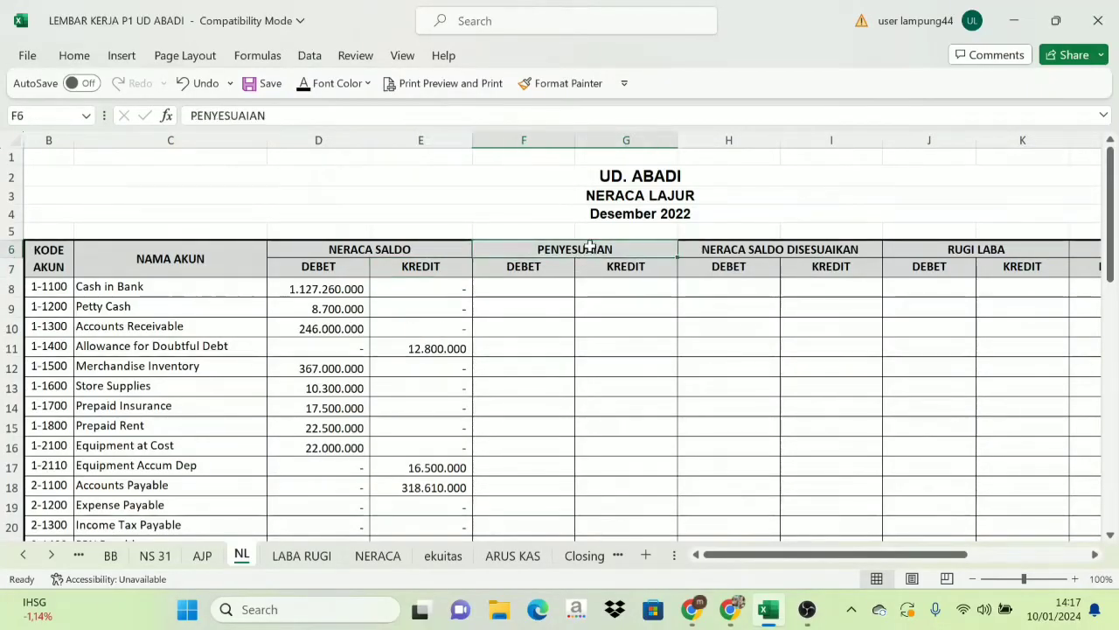
Review the adjusting journal and its RECAPITULATION table on the AJP sheet, then return to the PENYESUAIAN debit column on NL.
left_click(202, 557)
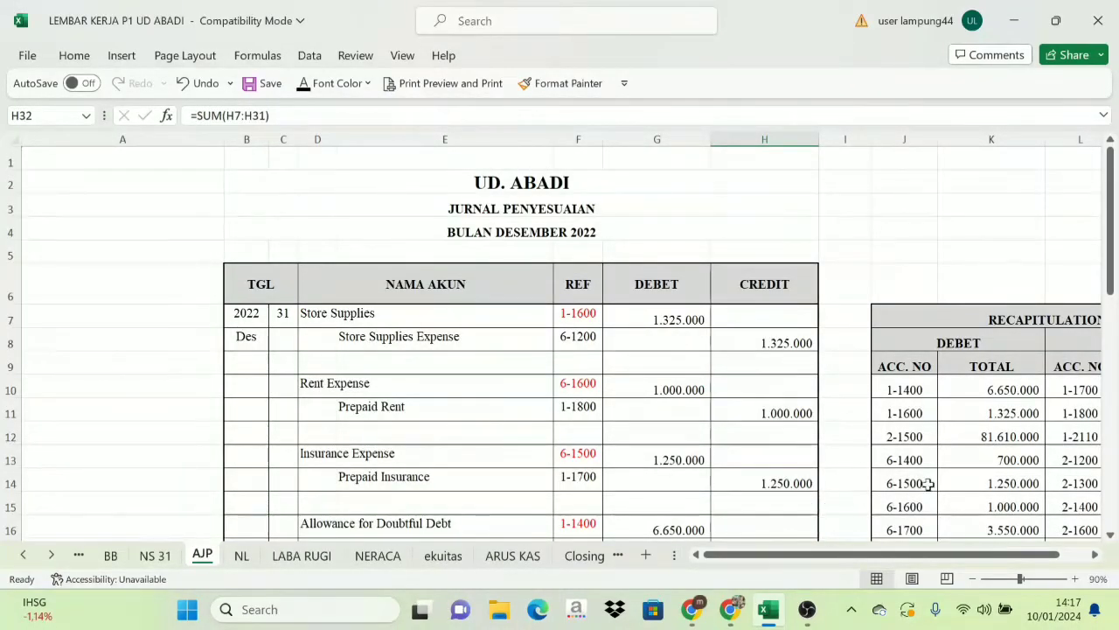
scroll(553, 249, "down", 1)
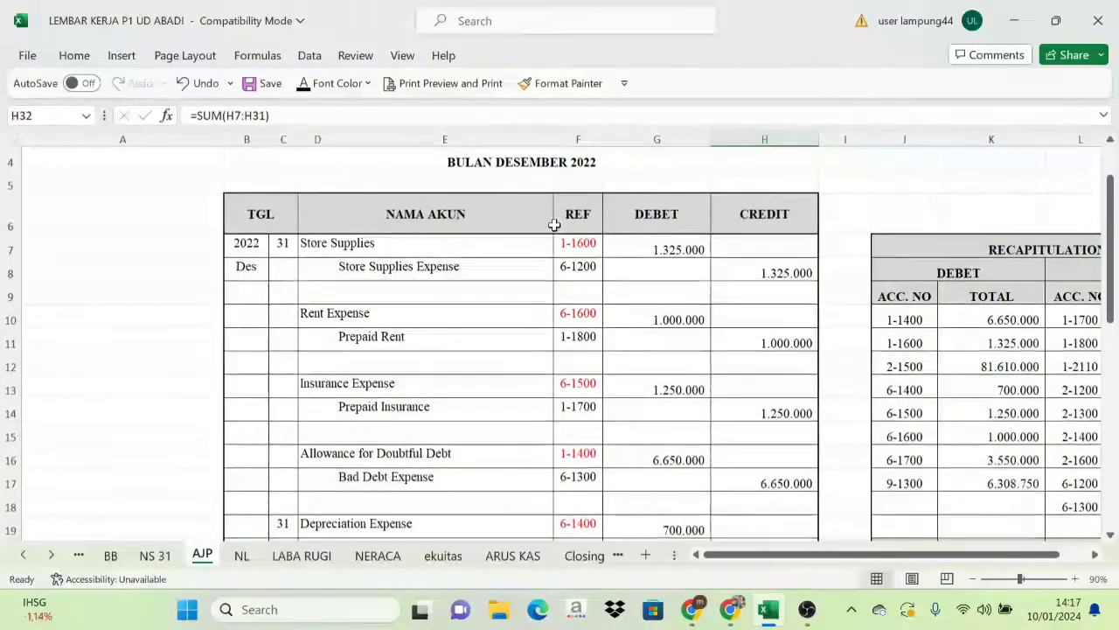
scroll(612, 349, "up", 1)
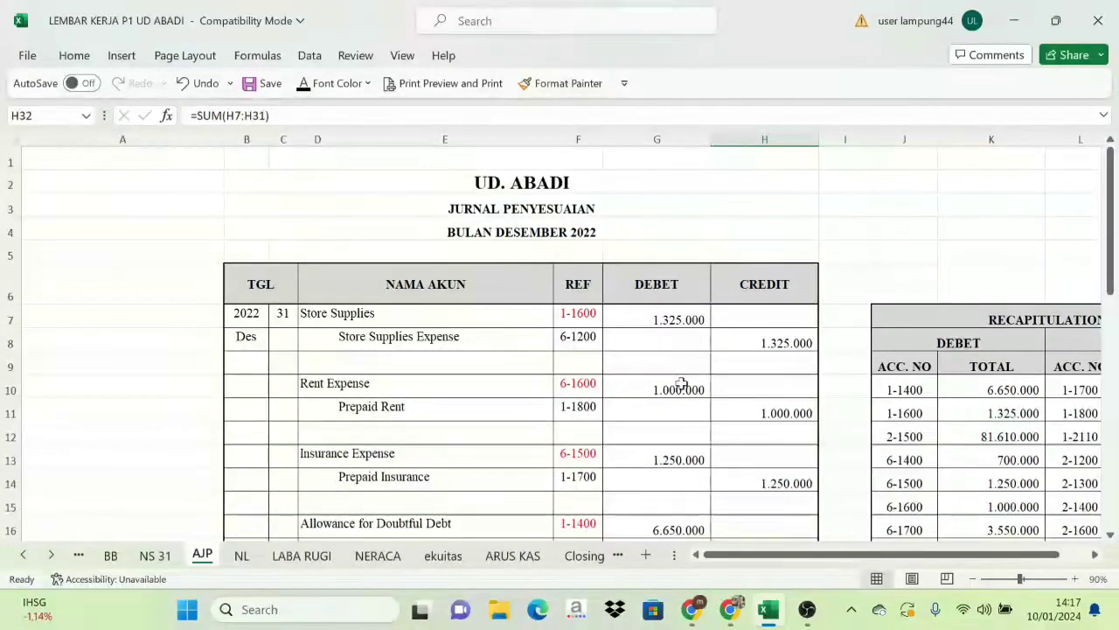
left_click_drag(874, 554, 905, 551)
scroll(790, 446, "down", 2)
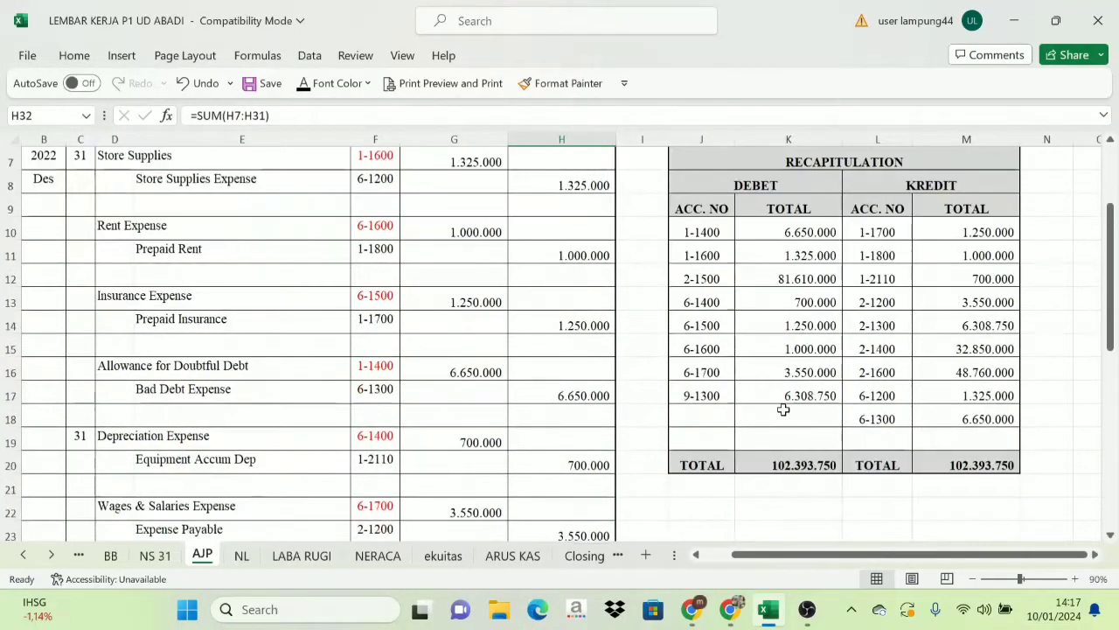
left_click_drag(695, 235, 958, 438)
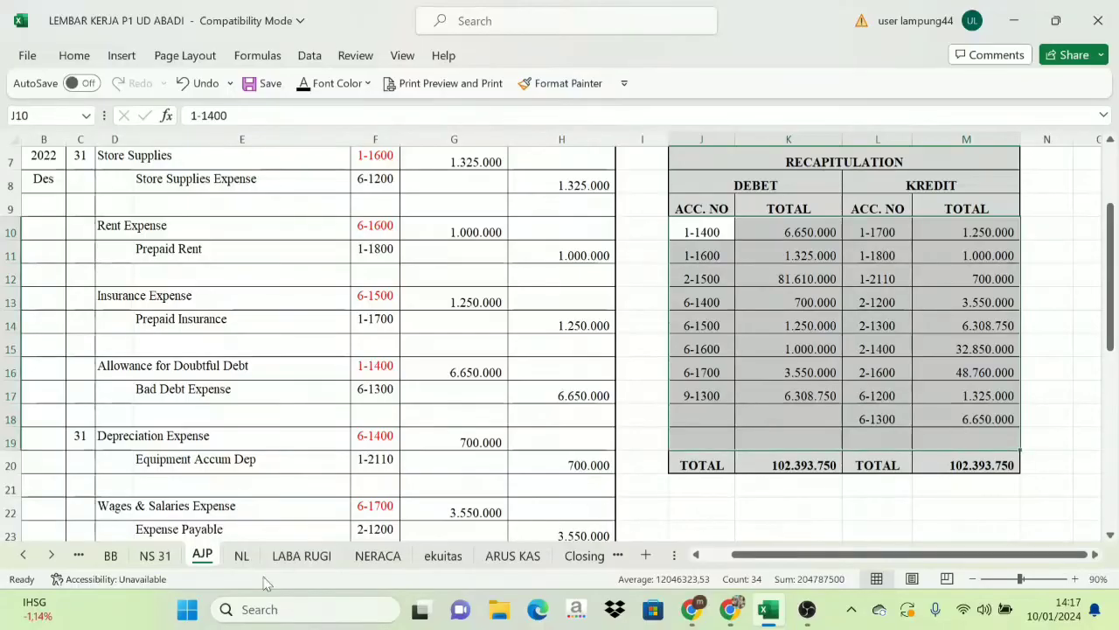
left_click(241, 556)
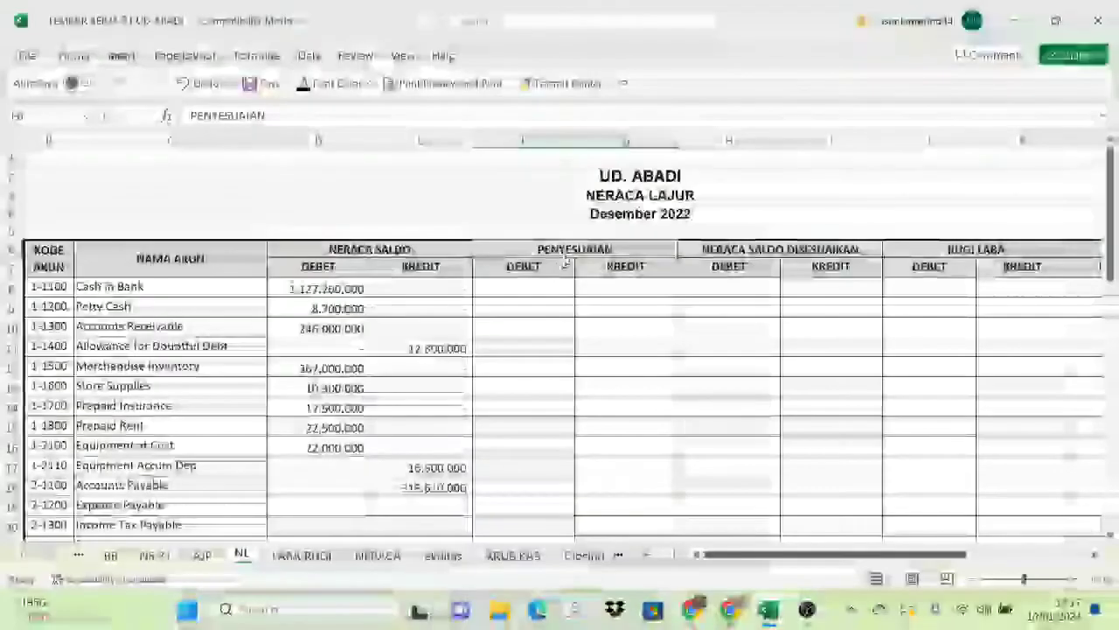
scroll(576, 285, "up", 1, "ctrl")
left_click(573, 287)
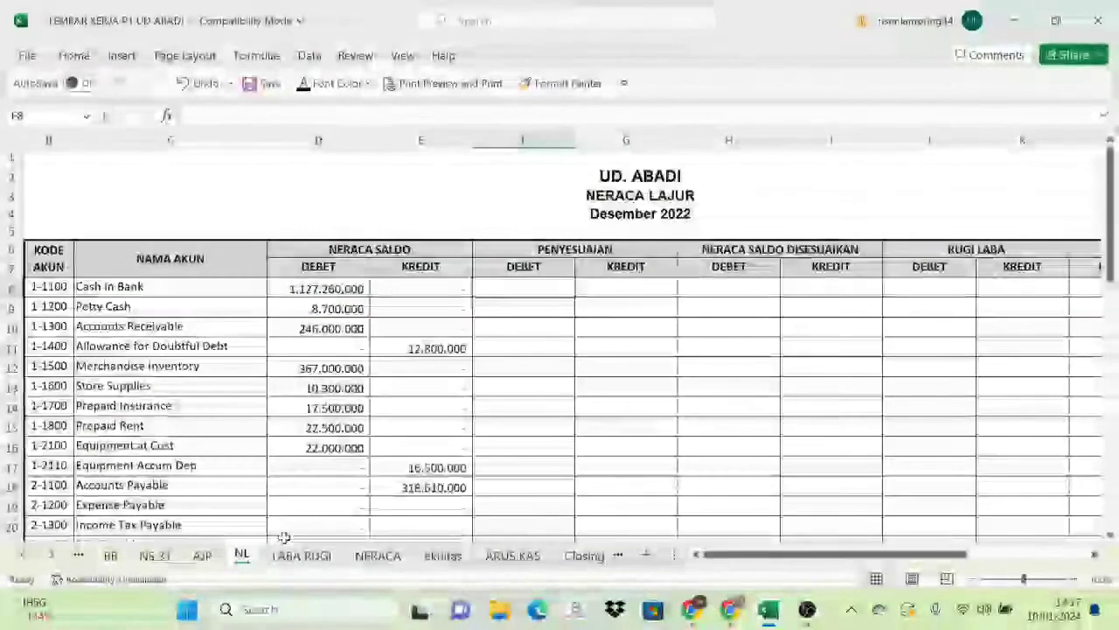
Examine the account numbers and totals on the DEBET side of the AJP sheet's RECAPITULATION table.
left_click(202, 555)
left_click(708, 325)
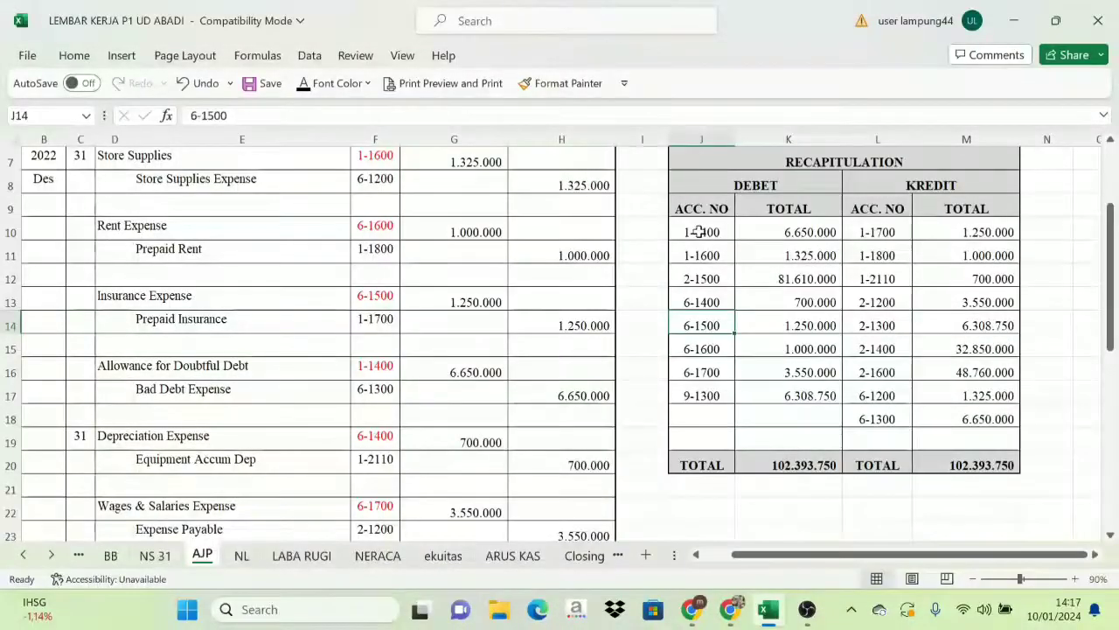
scroll(752, 203, "up", 2)
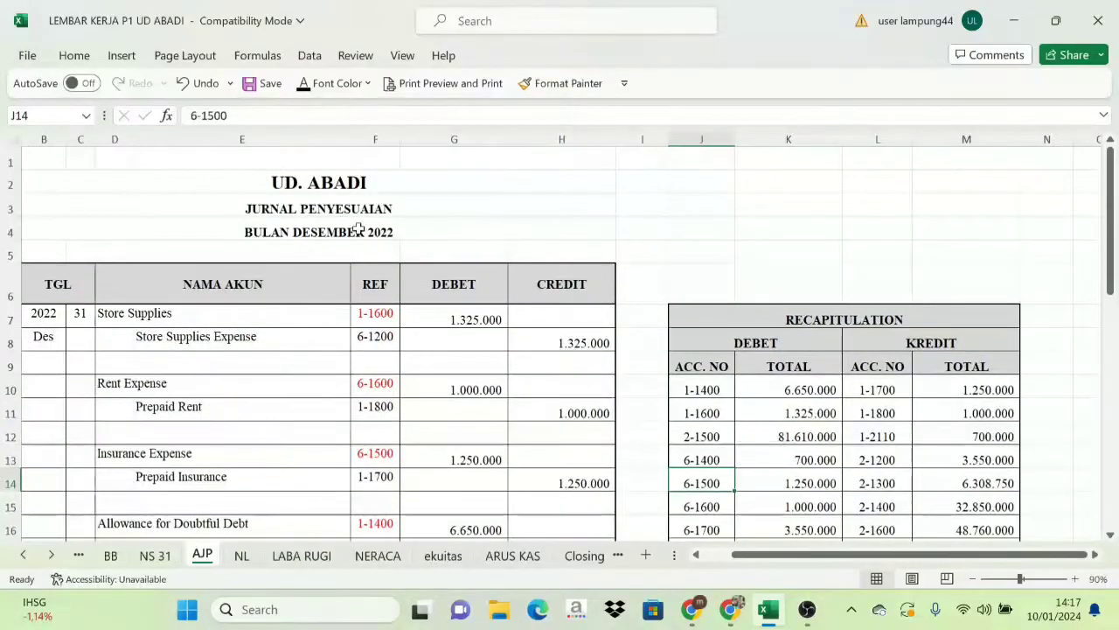
scroll(792, 339, "down", 1)
scroll(792, 339, "down", 1)
left_click_drag(706, 233, 777, 402)
left_click(721, 238)
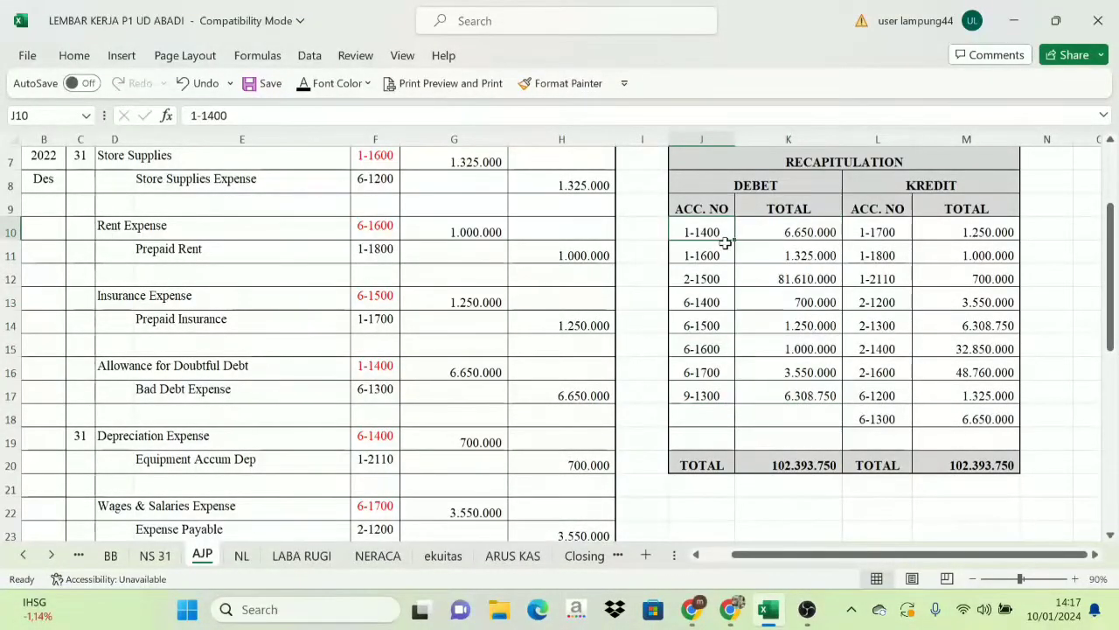
scroll(734, 236, "up", 1)
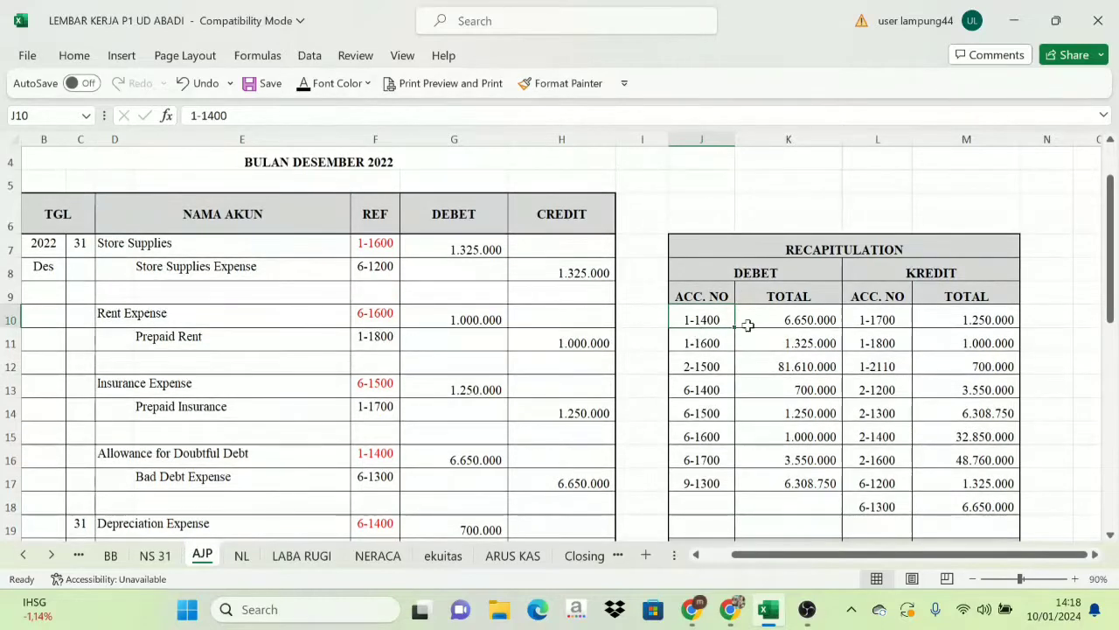
left_click(774, 277)
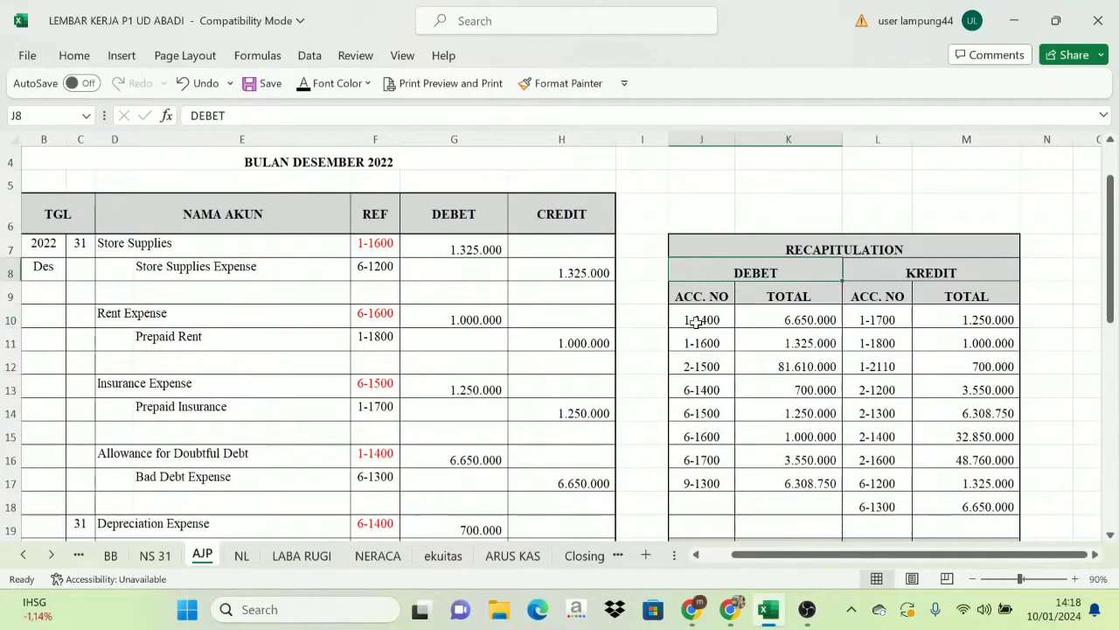
left_click_drag(696, 322, 692, 483)
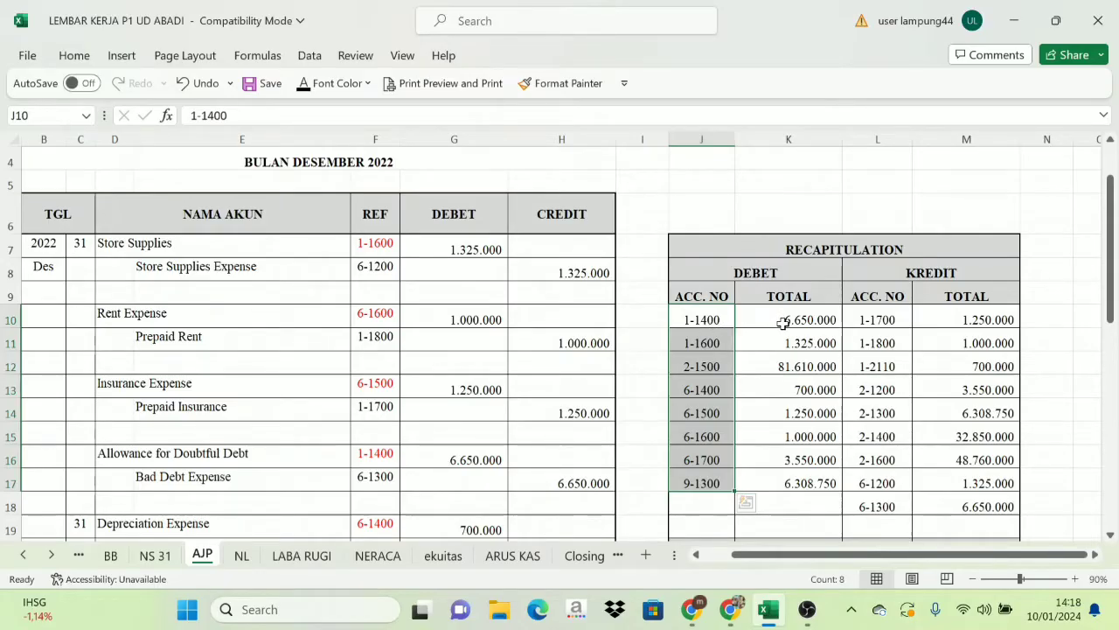
Match account 1-1400 on NL with the AJP recapitulation and set the font color of its debit adjustment (=AJP!K10) in F11 to black.
left_click(257, 557)
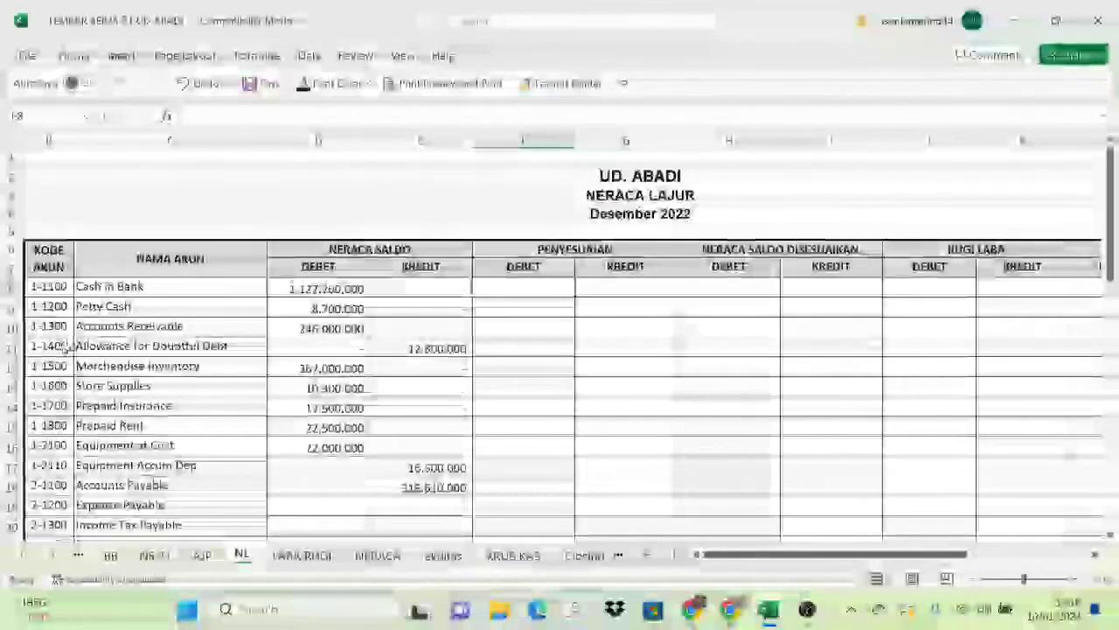
left_click(143, 348)
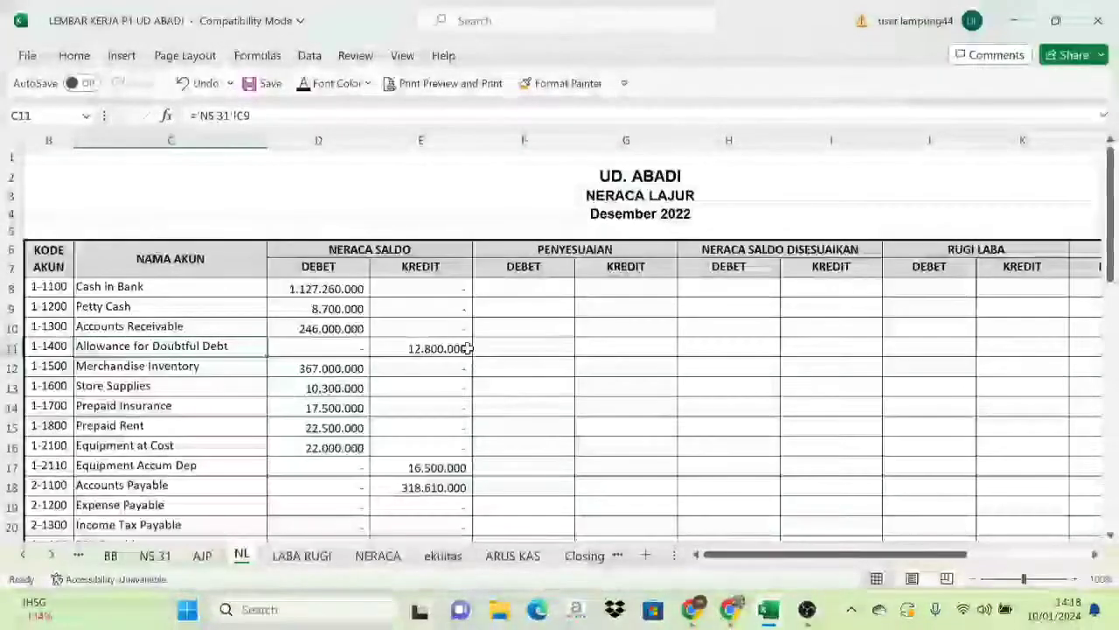
left_click(507, 348)
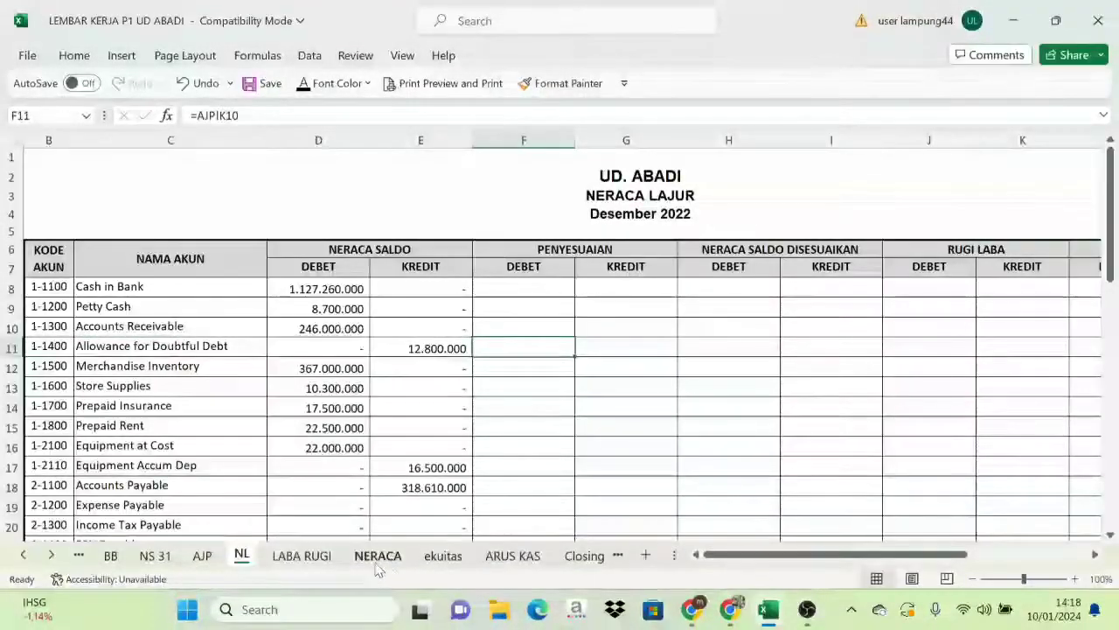
left_click(201, 556)
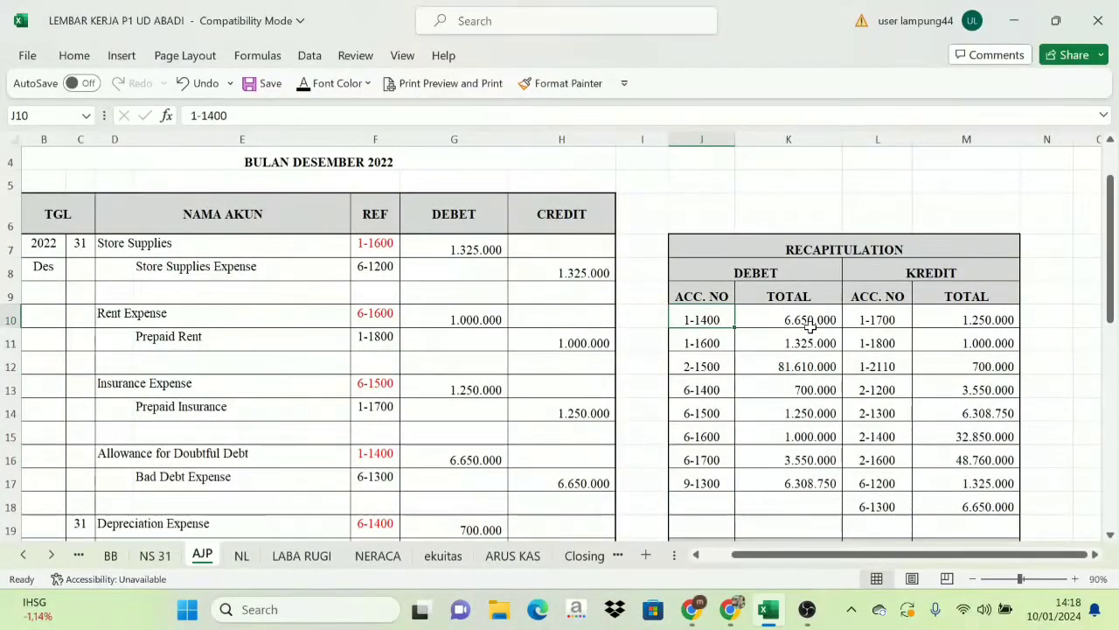
left_click(242, 557)
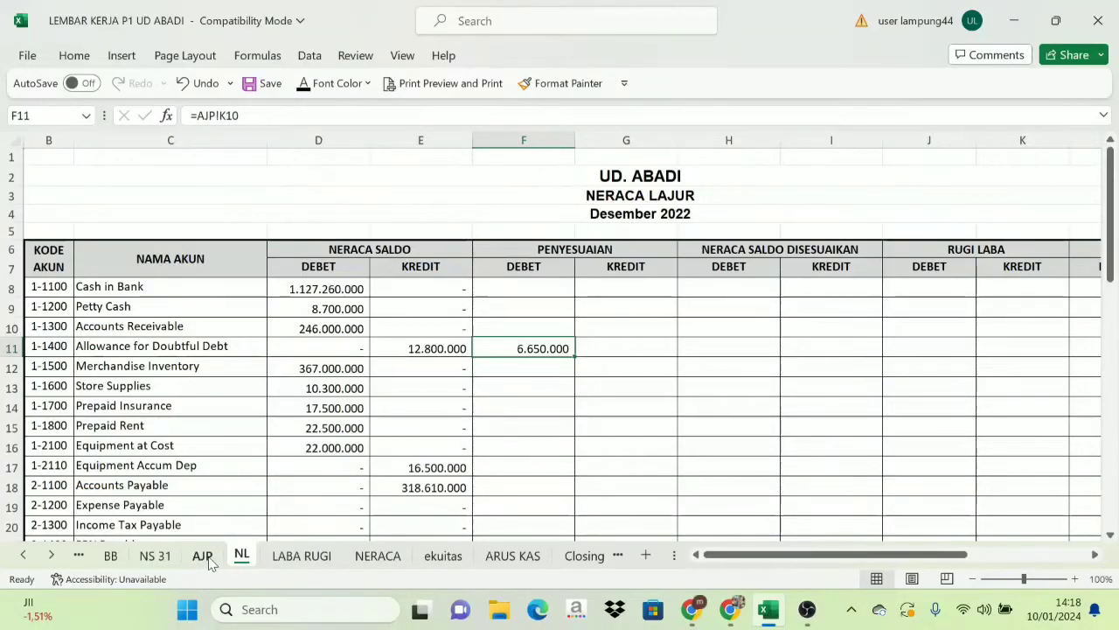
Look up account 1-1600 in the AJP recapitulation and set the font color of the Store Supplies debit adjustment in F13 on NL to black.
left_click(201, 557)
left_click(704, 343)
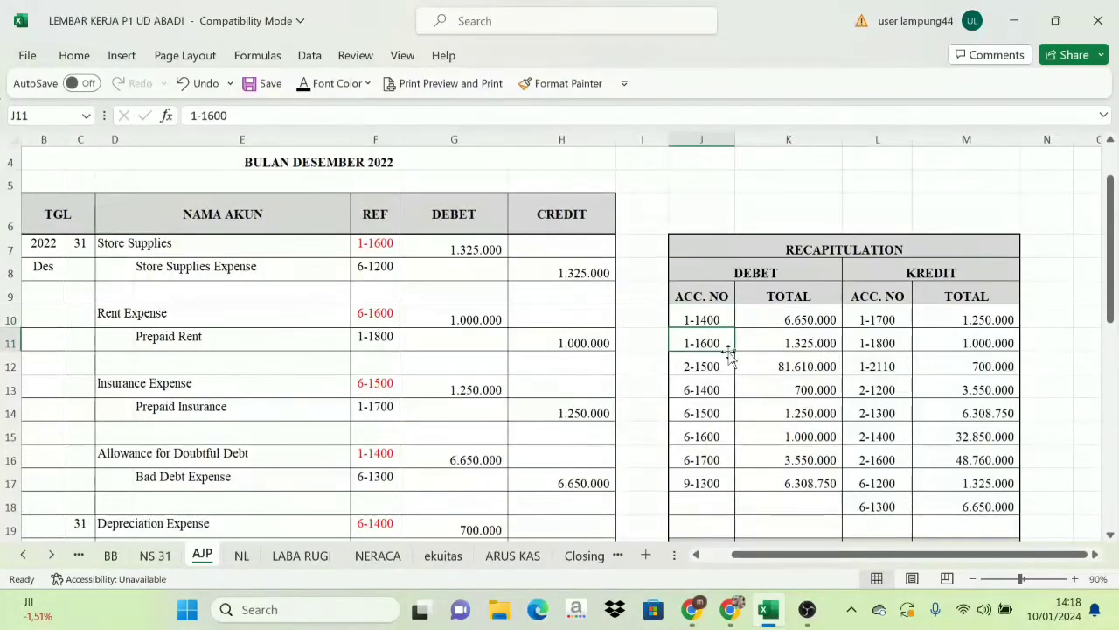
left_click(245, 557)
left_click(55, 383)
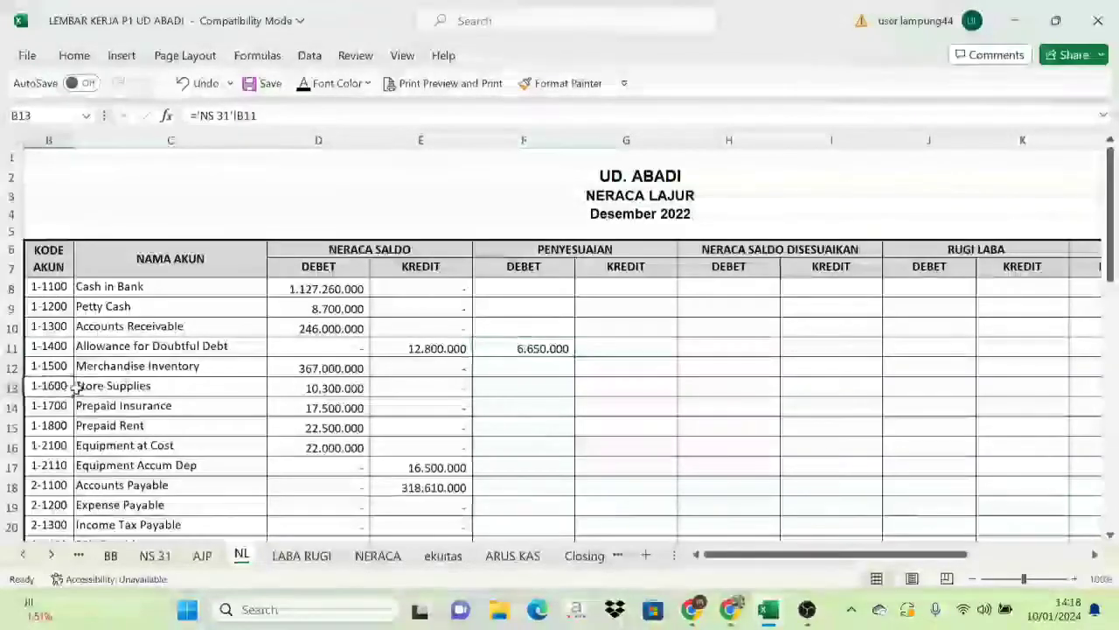
left_click(495, 387)
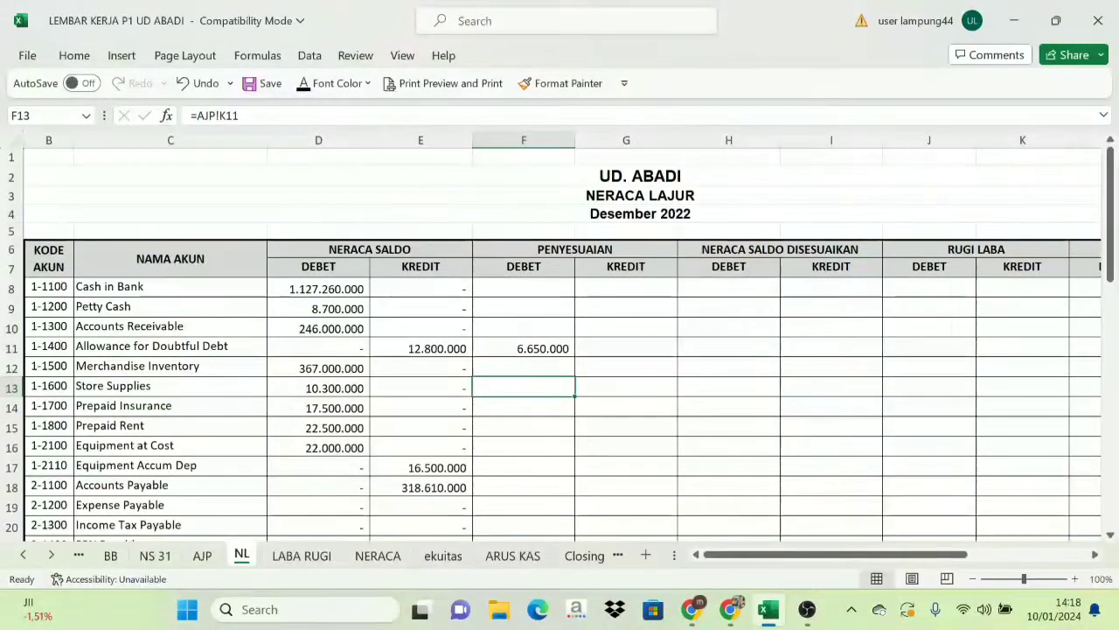
left_click(304, 83)
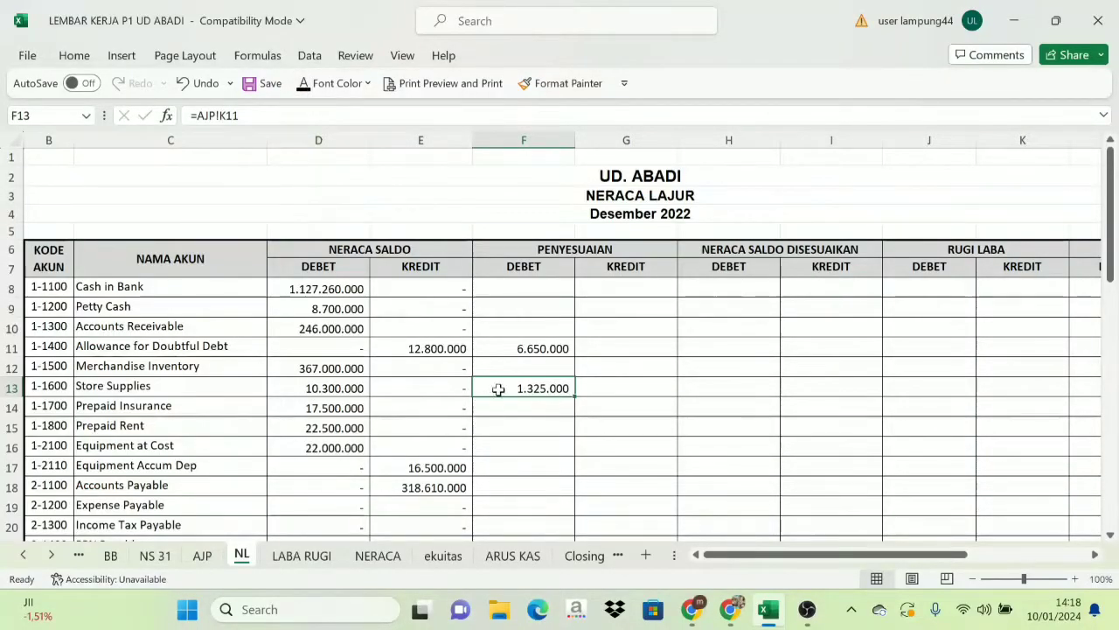
Look up account 2-1500 in the AJP recapitulation and set the font color of the PPN Outcome debit adjustment in F22 on NL to black.
left_click(202, 556)
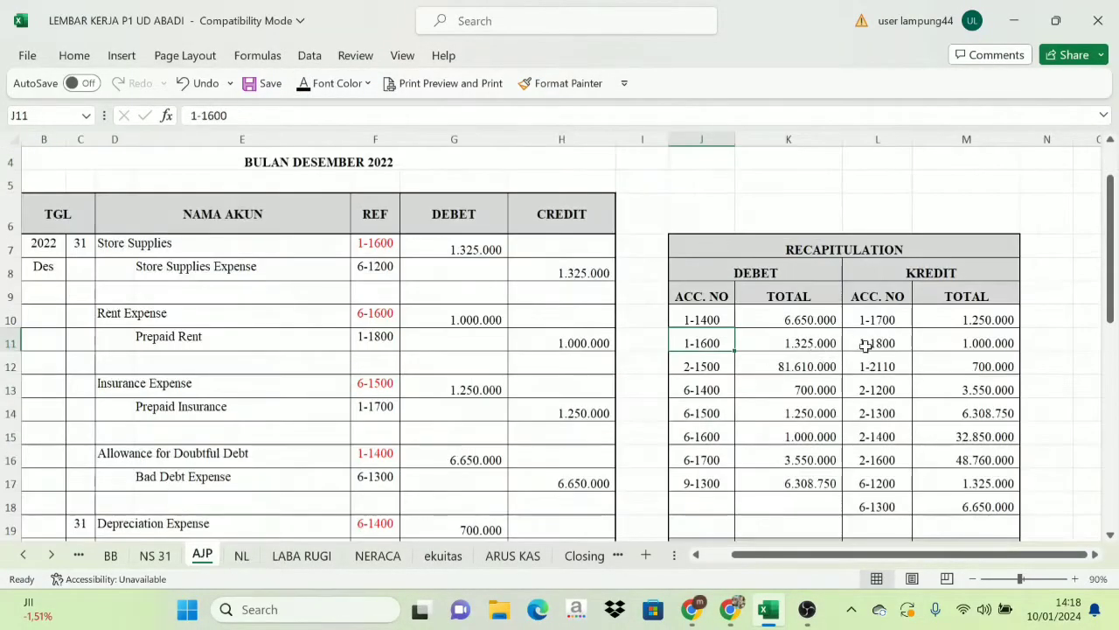
left_click(803, 344)
left_click(782, 367)
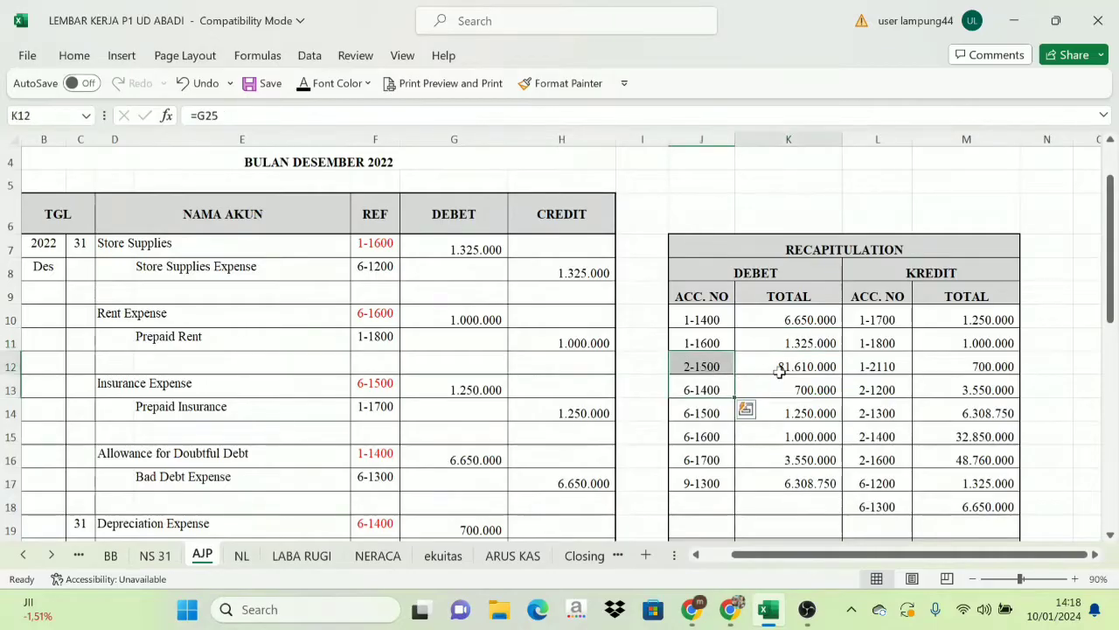
left_click(241, 557)
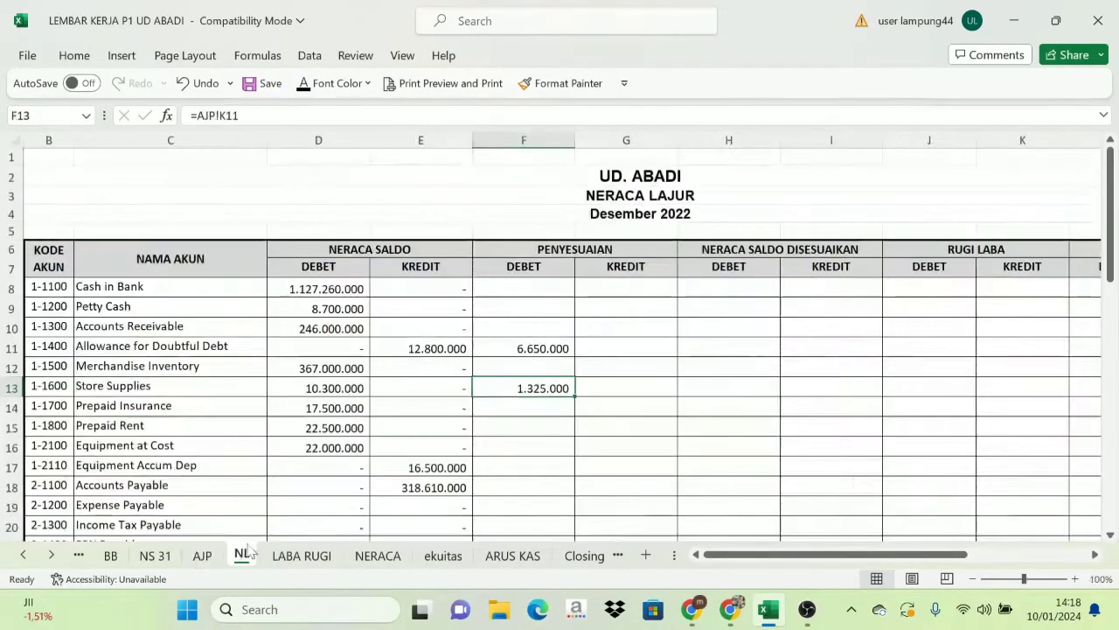
scroll(39, 503, "down", 1)
left_click(48, 509)
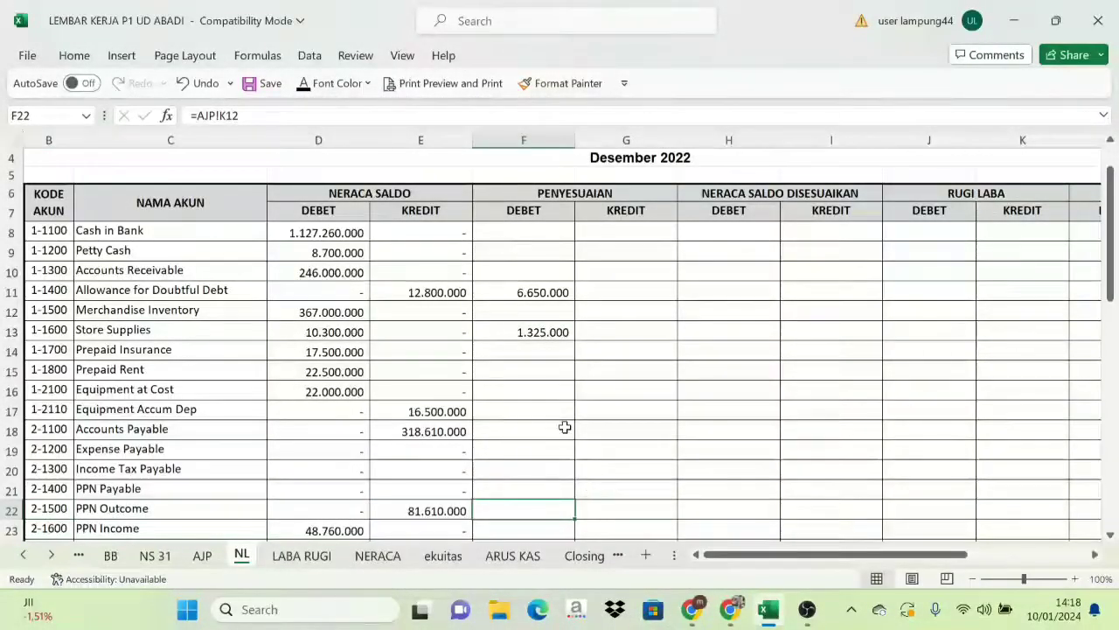
scroll(595, 277, "up", 3)
scroll(532, 410, "down", 1)
scroll(532, 410, "down", 1)
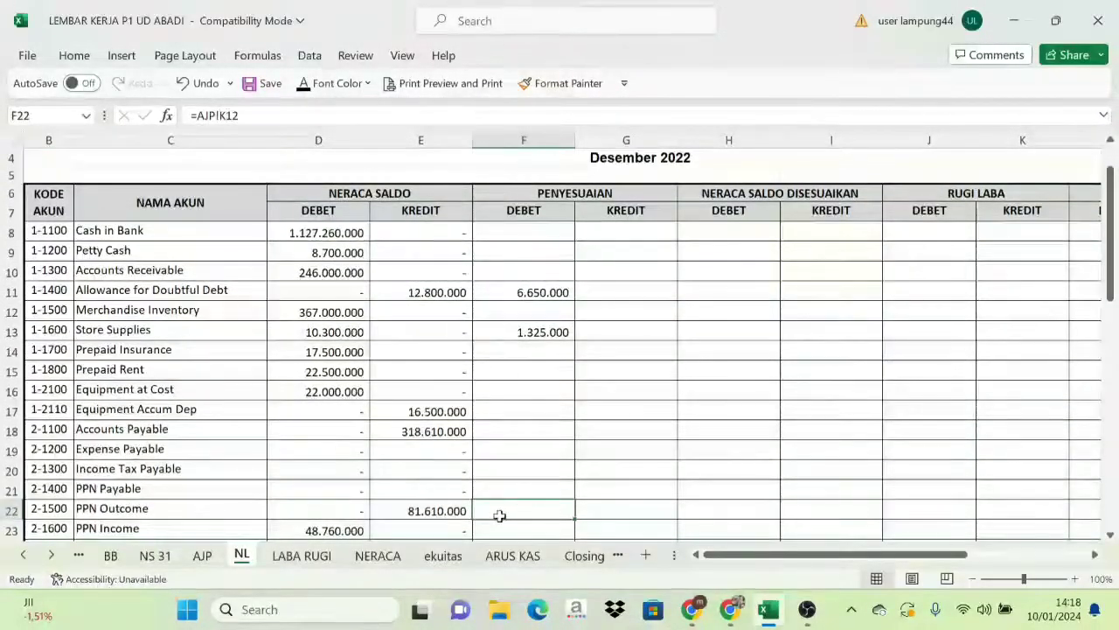
left_click(304, 83)
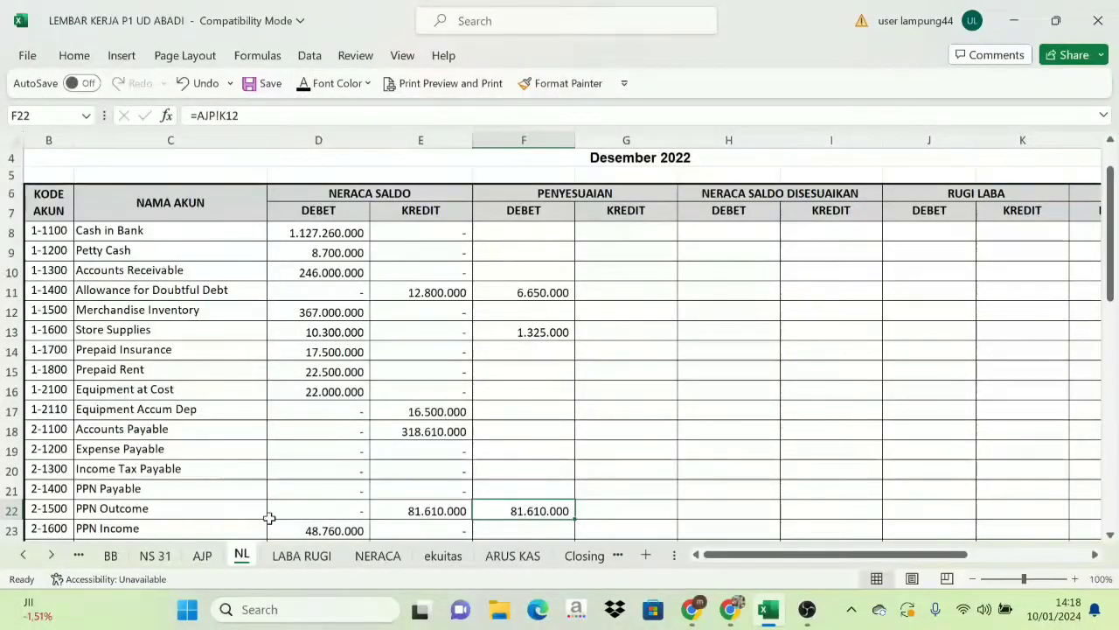
Review the remaining DEBET accounts and the KREDIT account numbers, starting with 1-1700, in the AJP recapitulation table.
left_click(202, 555)
scroll(707, 398, "down", 2)
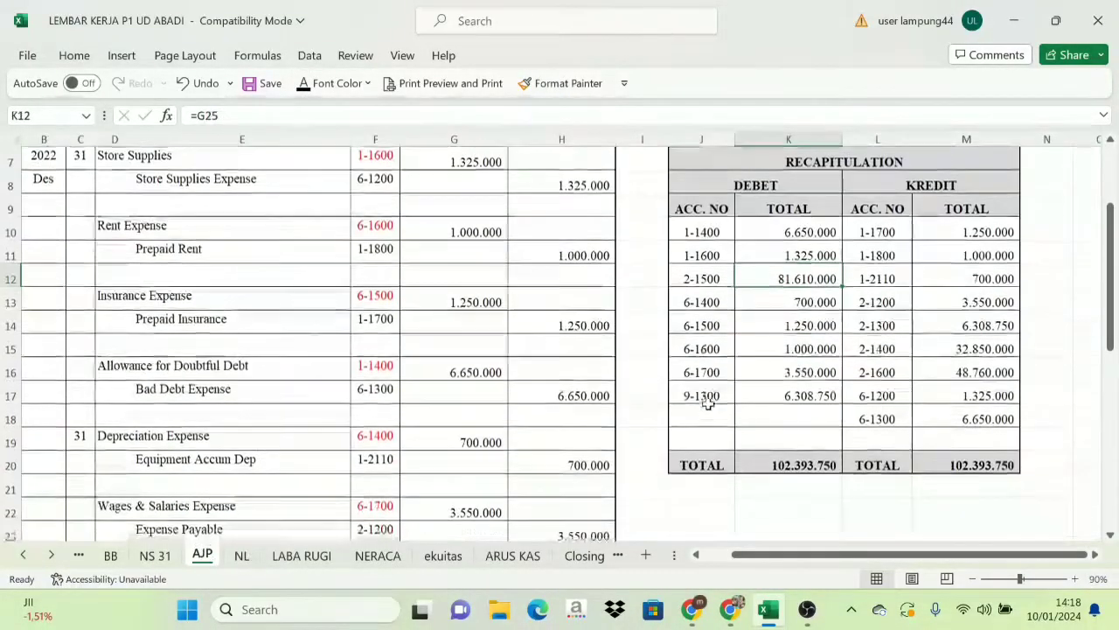
left_click_drag(705, 302, 803, 385)
left_click_drag(872, 232, 885, 420)
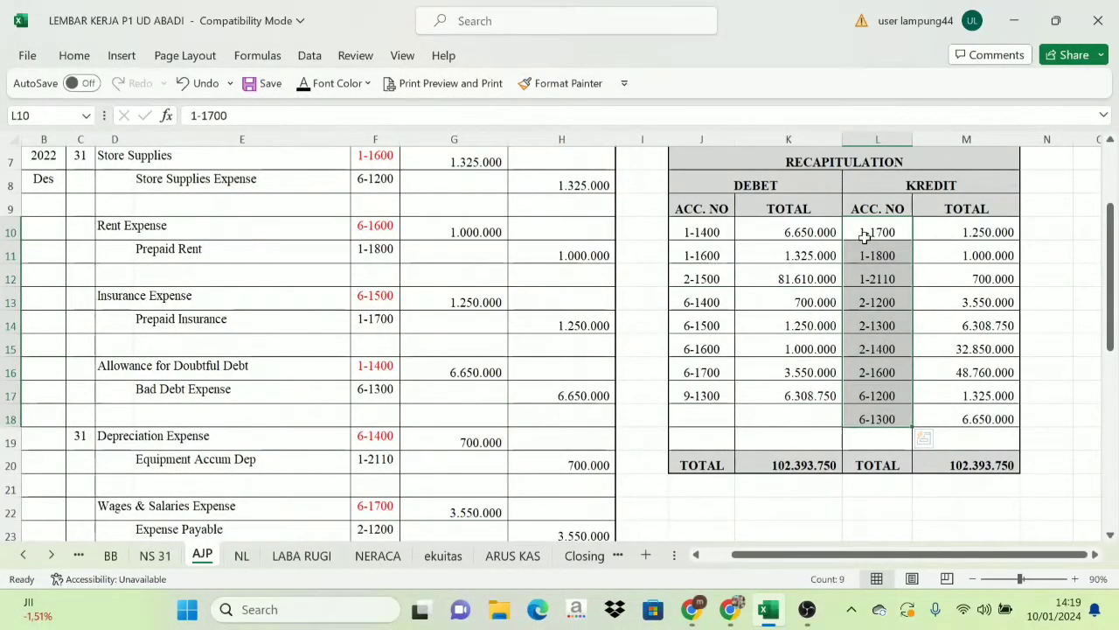
left_click(864, 234)
Match account 1-1700 on NL with the AJP recapitulation and set the font color of its credit adjustment (=AJP!M10) in G14 to black.
left_click(241, 556)
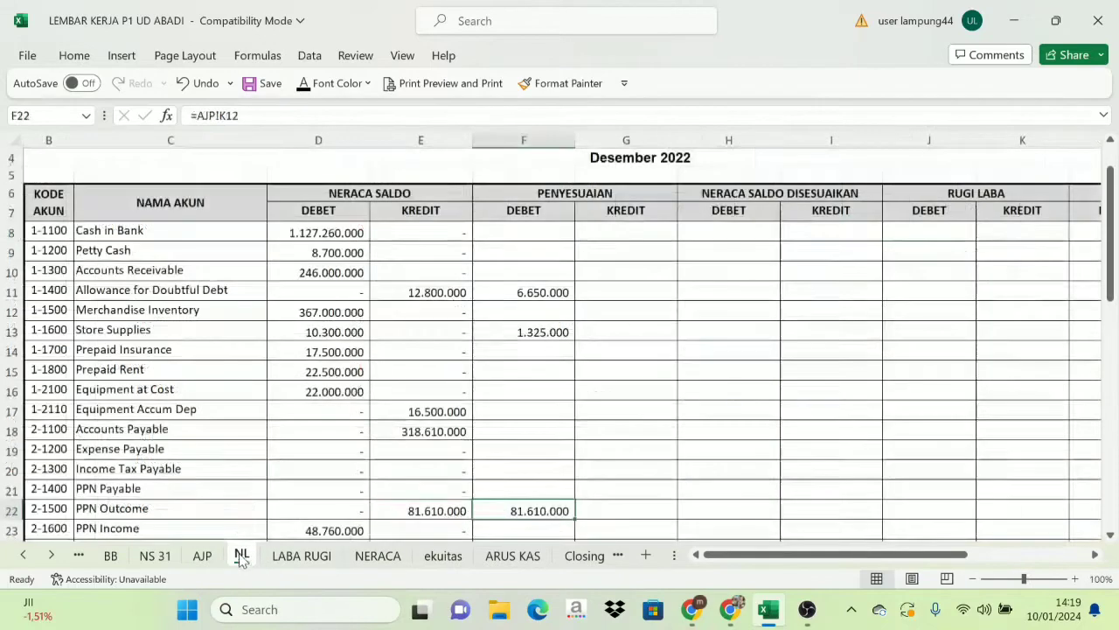
left_click(83, 349)
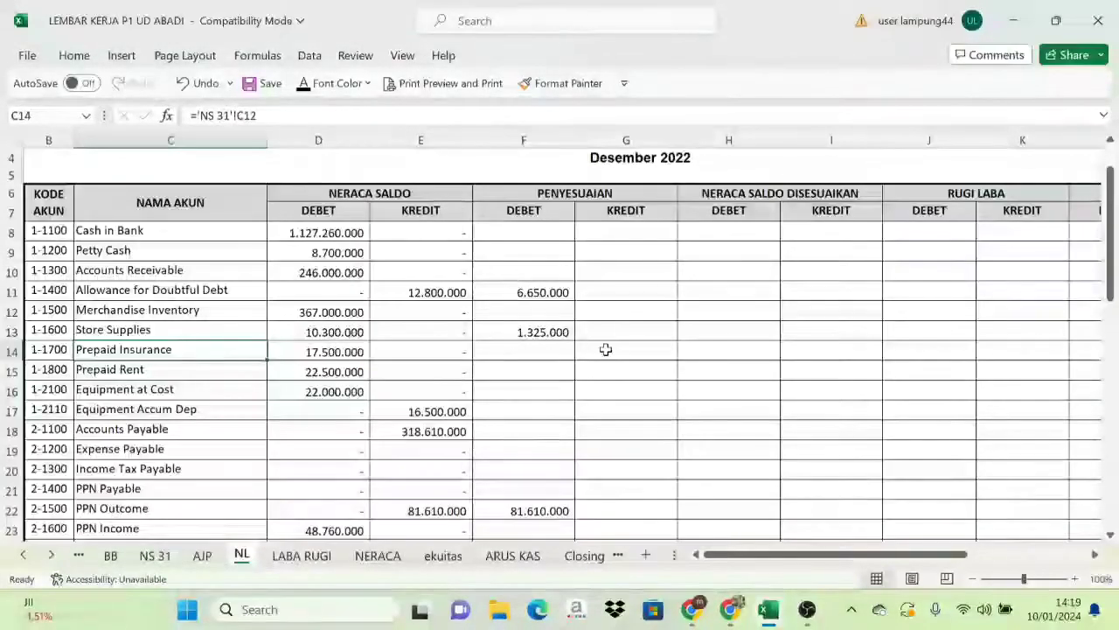
left_click(612, 349)
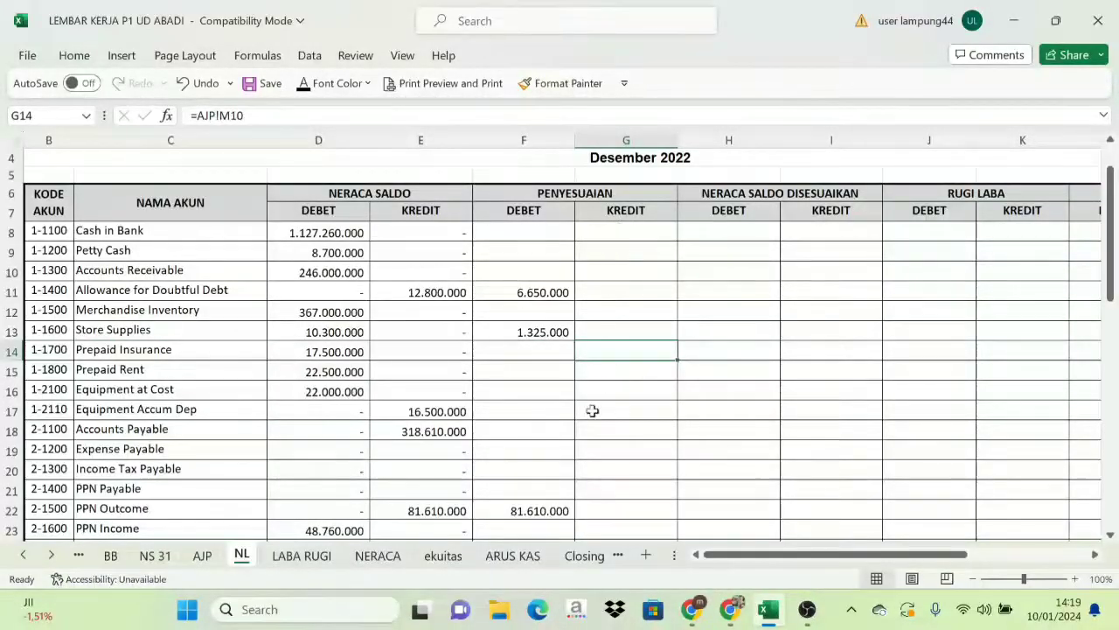
left_click(204, 556)
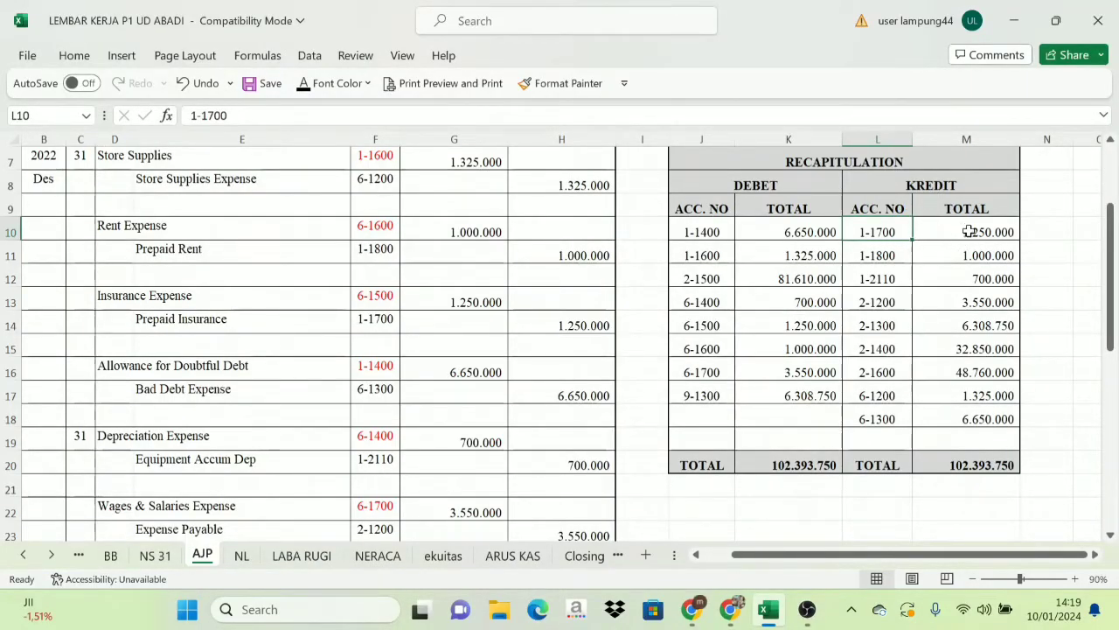
left_click(242, 556)
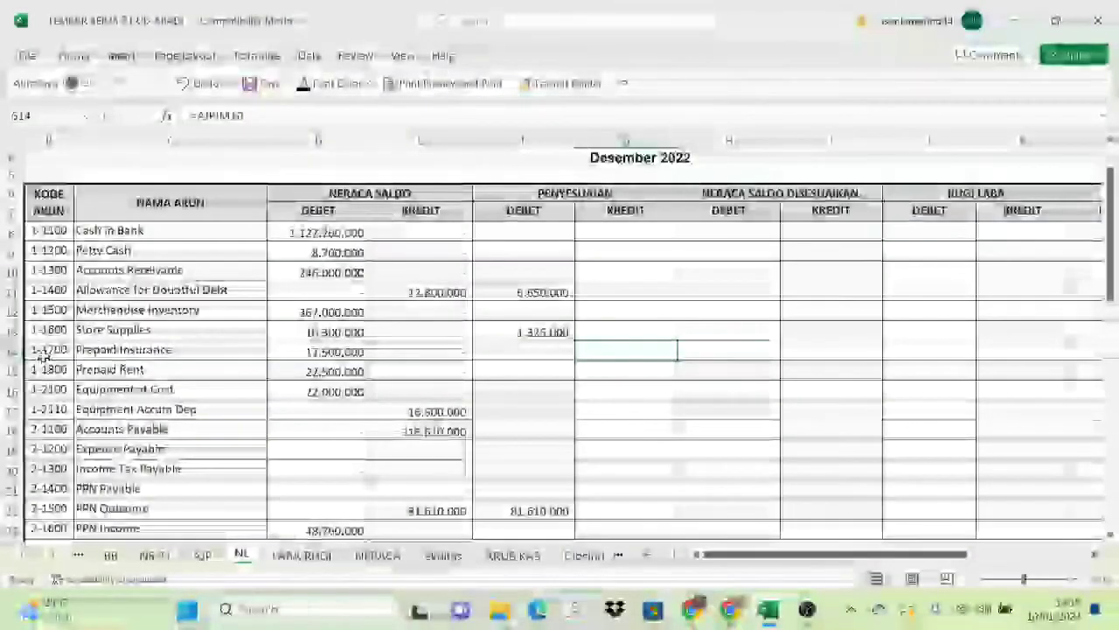
left_click(52, 350)
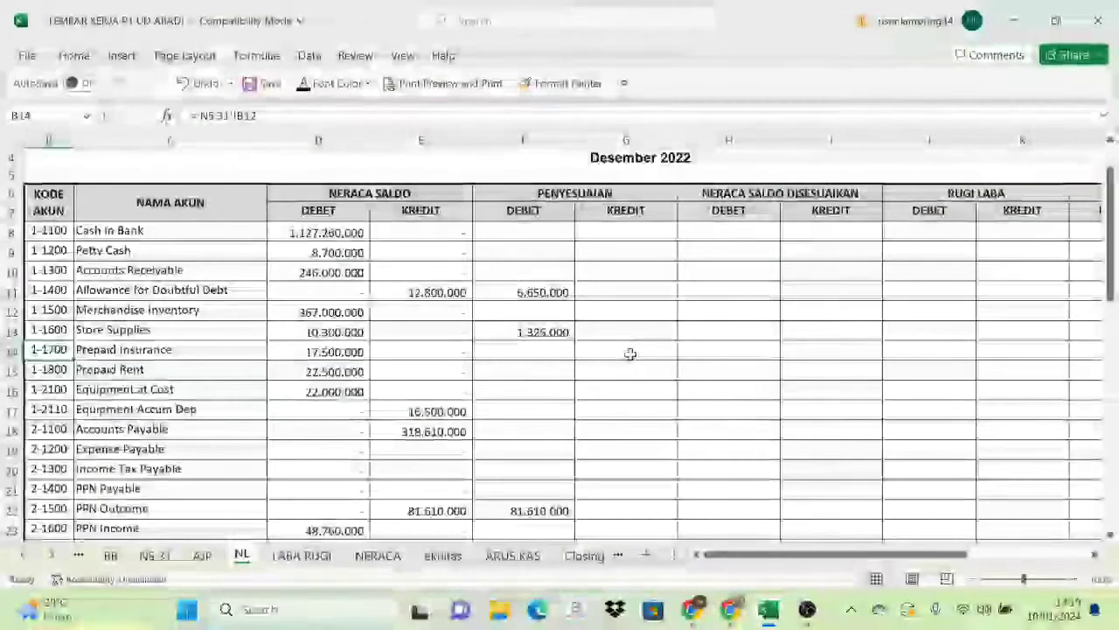
left_click(633, 352)
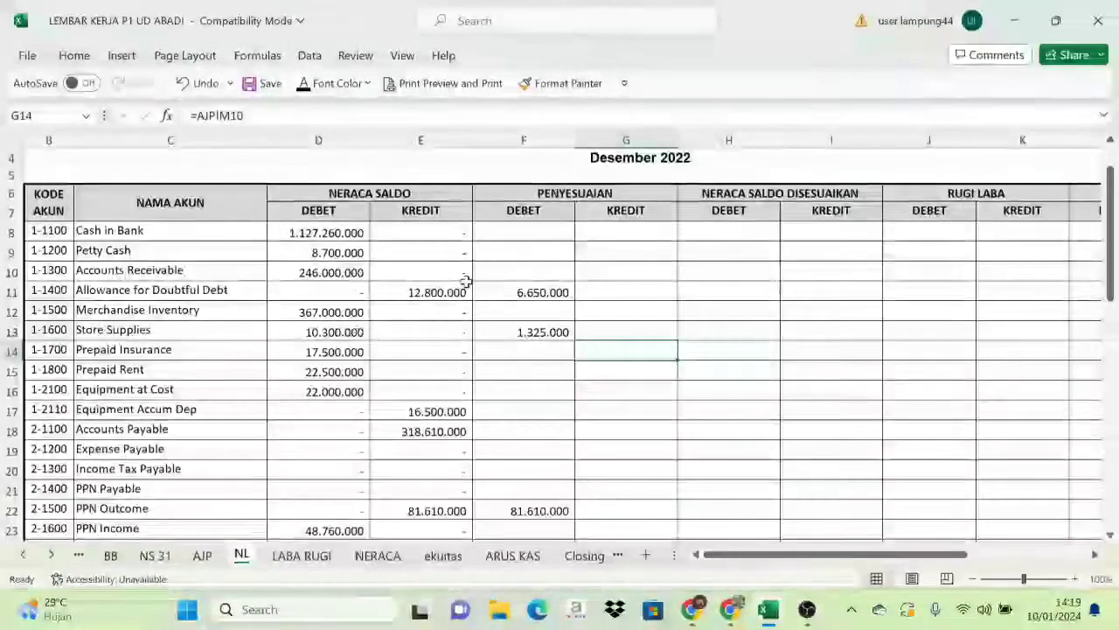
scroll(465, 280, "up", 1)
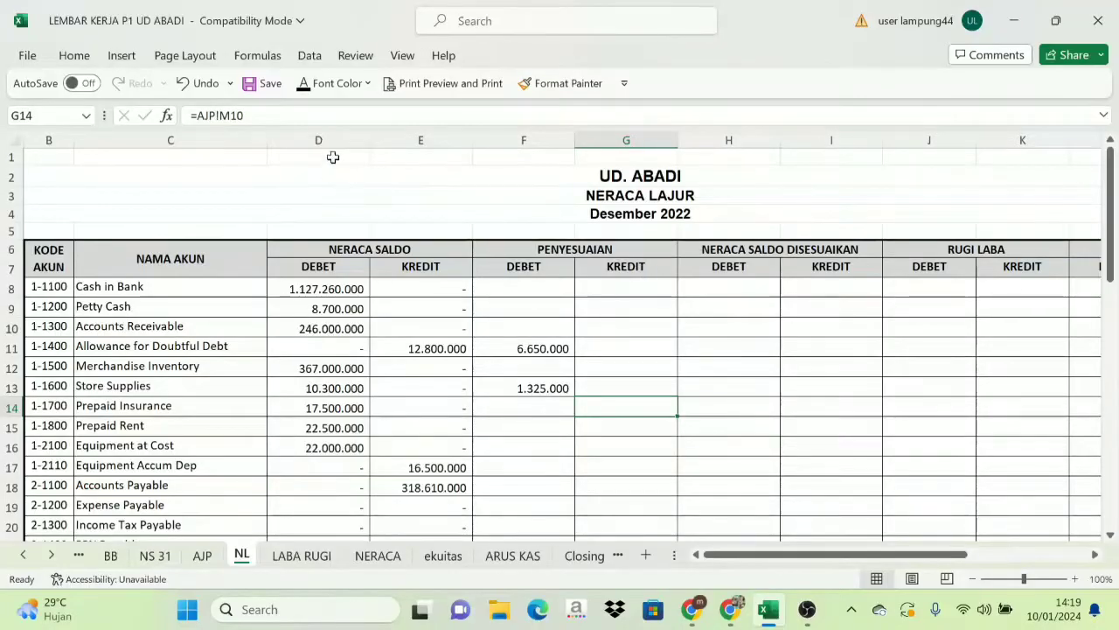
left_click(304, 83)
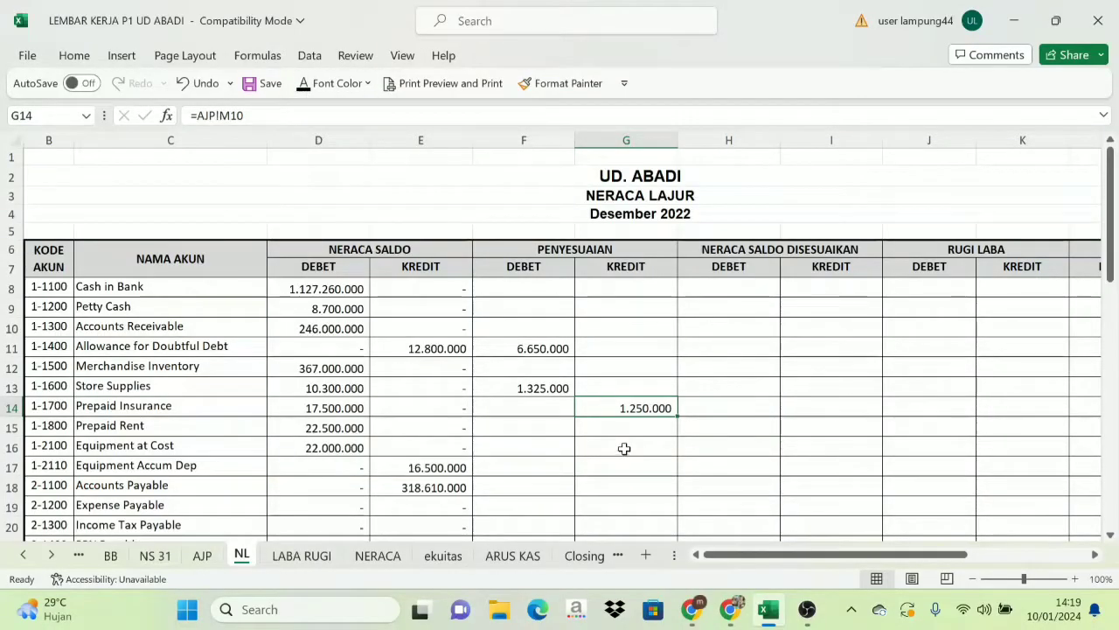
Review the recapitulation entries on AJP and set the font color of all PENYESUAIAN debit and credit entries from F8 down on NL to black.
left_click(202, 555)
left_click_drag(726, 230, 942, 419)
scroll(256, 232, "up", 2)
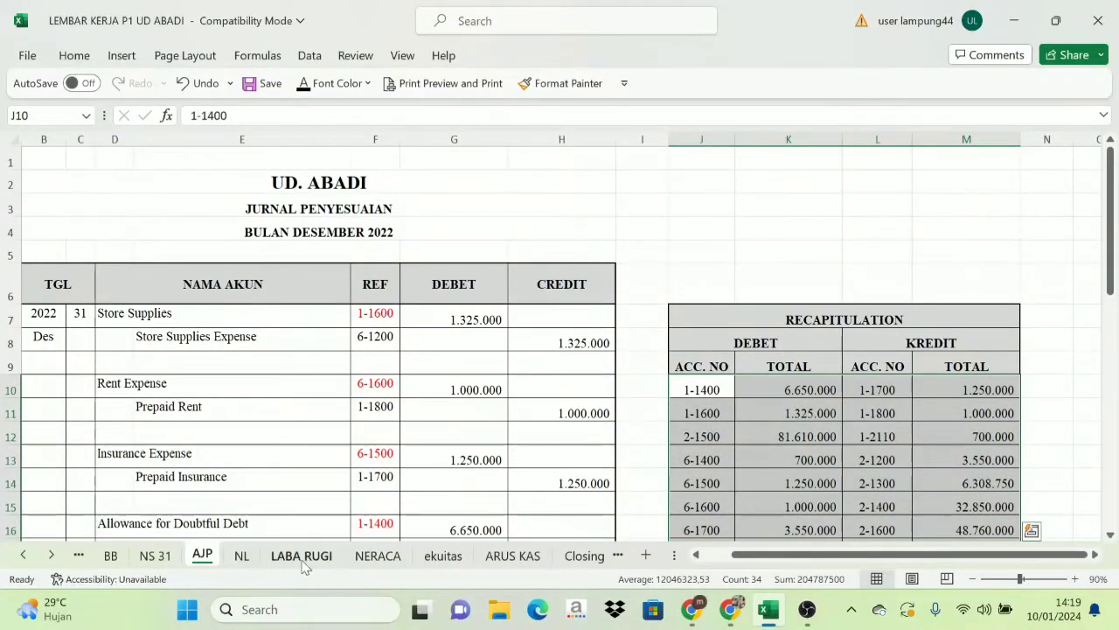
left_click(241, 555)
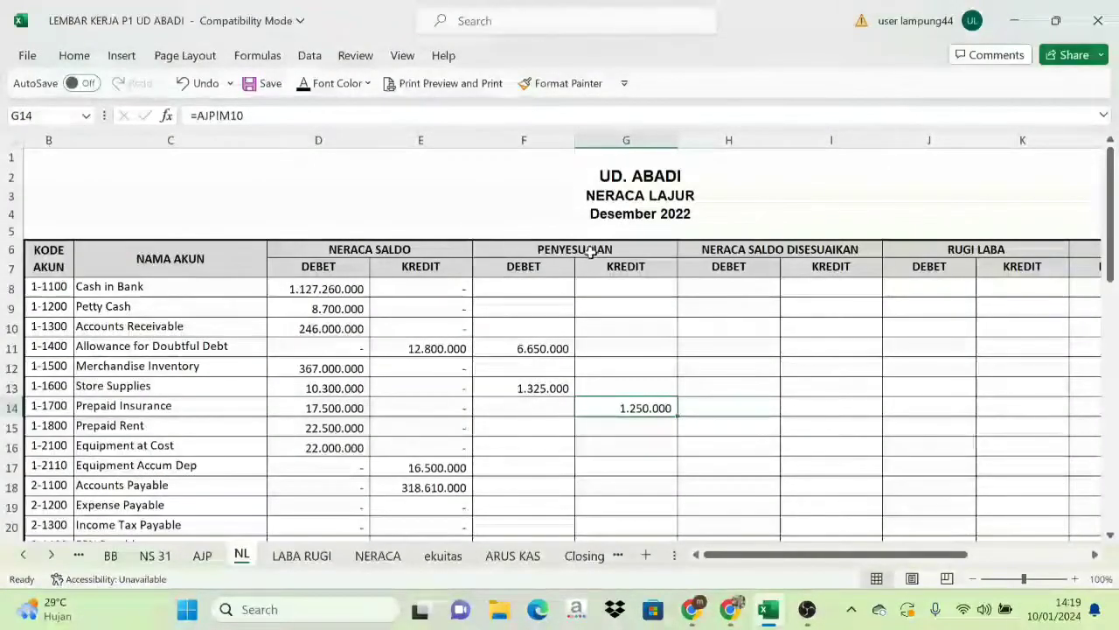
left_click_drag(510, 294, 621, 452)
scroll(582, 375, "up", 10)
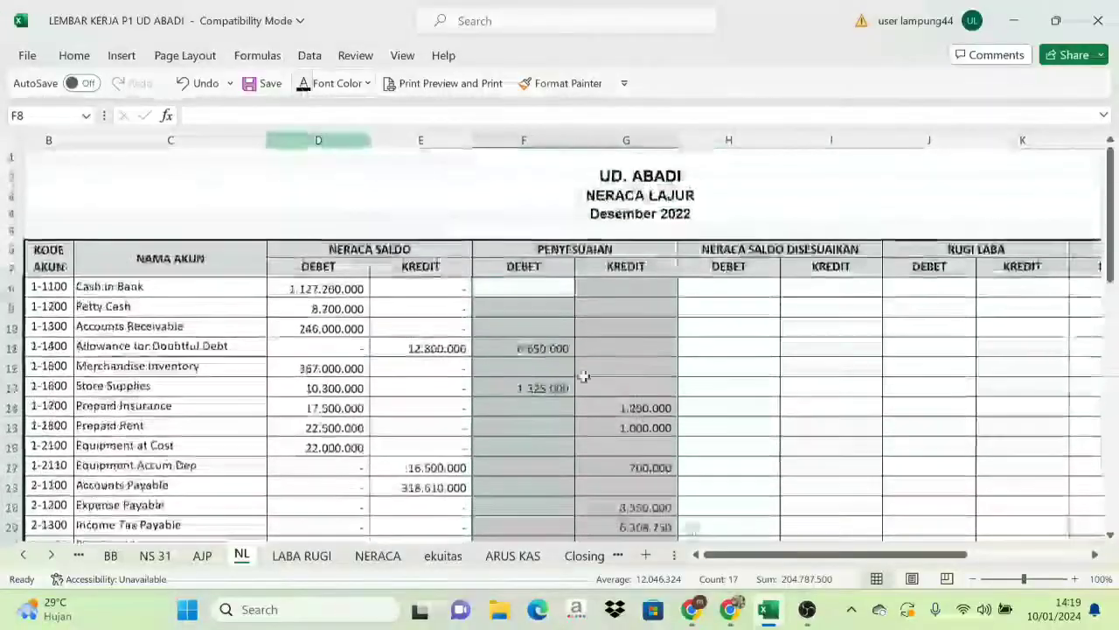
Look over the filled PENYESUAIAN columns and set the font color of their JUMLAH totals in F47:G47 to black.
left_click(546, 352)
scroll(547, 358, "down", 10)
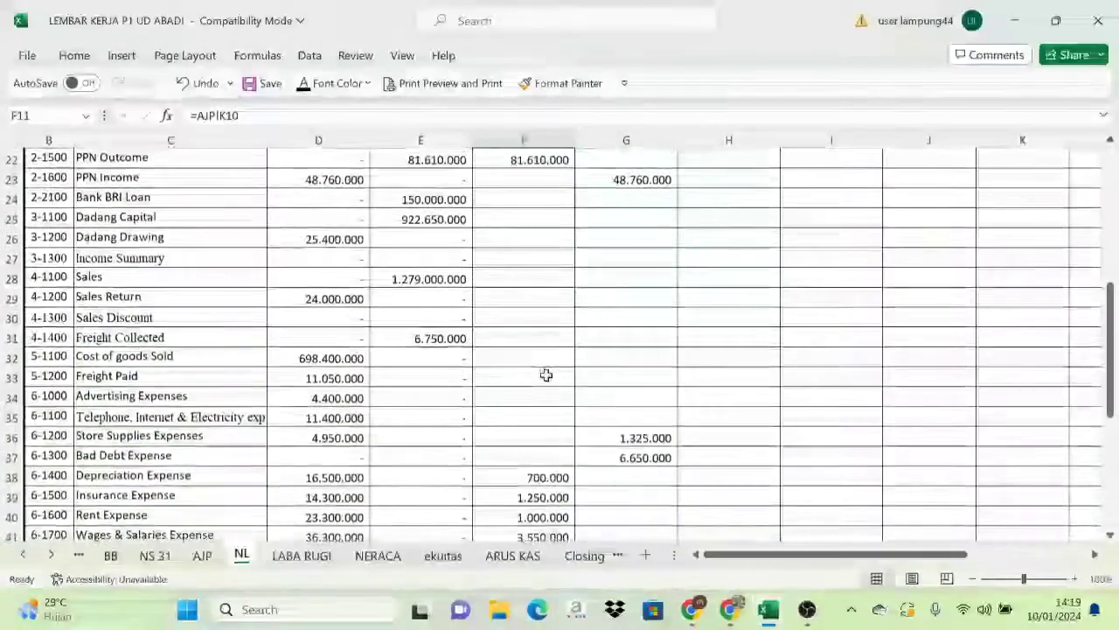
scroll(540, 383, "up", 10)
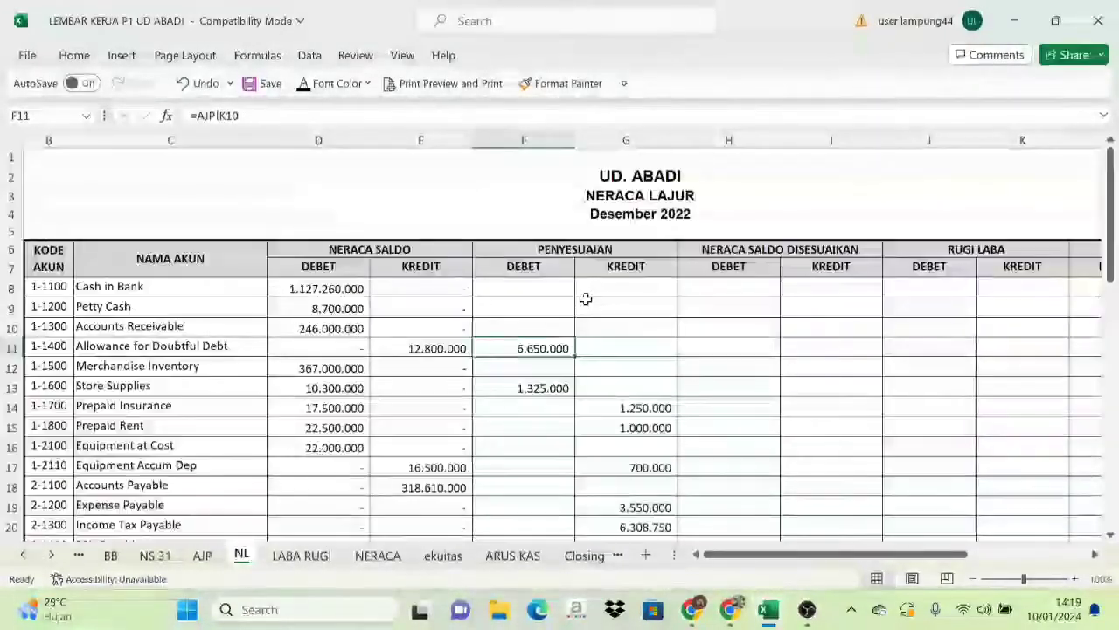
scroll(583, 306, "down", 1)
scroll(577, 325, "down", 10)
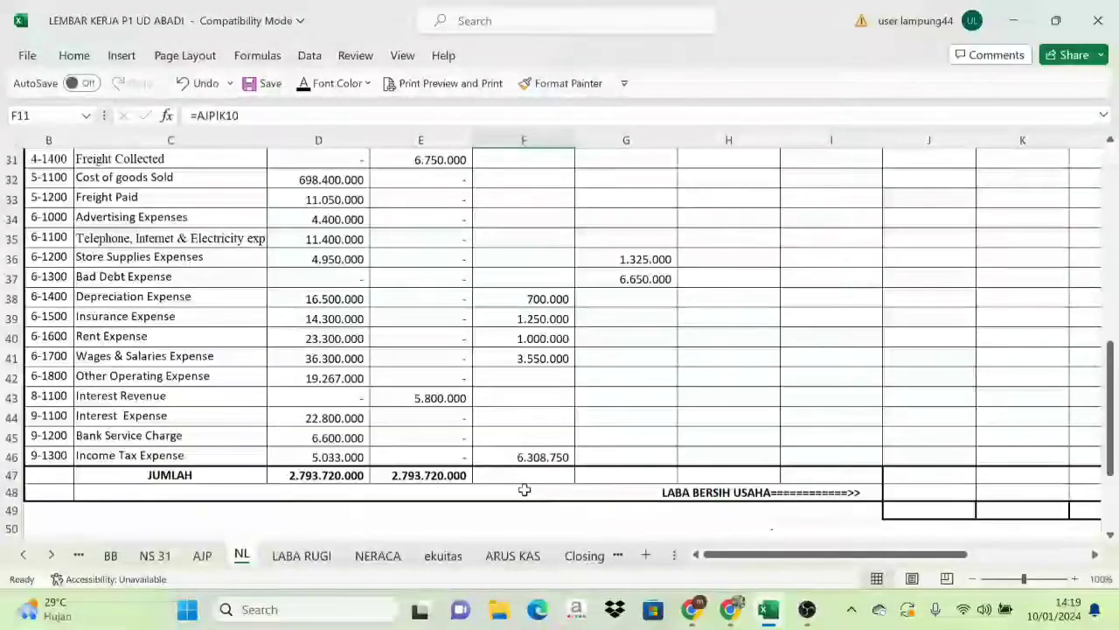
left_click_drag(525, 470, 584, 472)
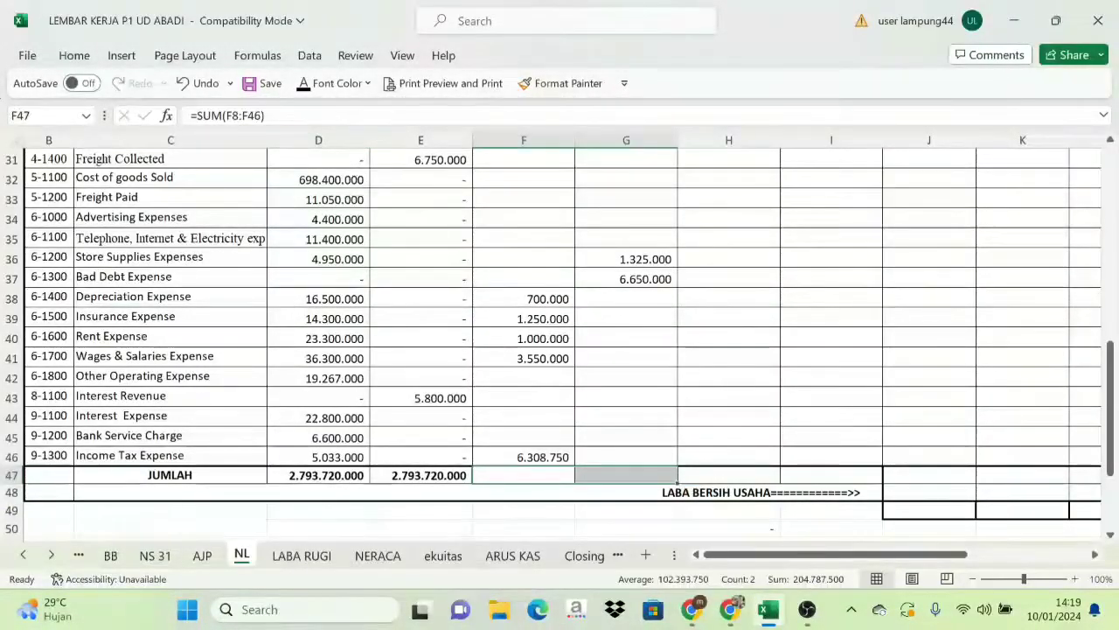
left_click(303, 87)
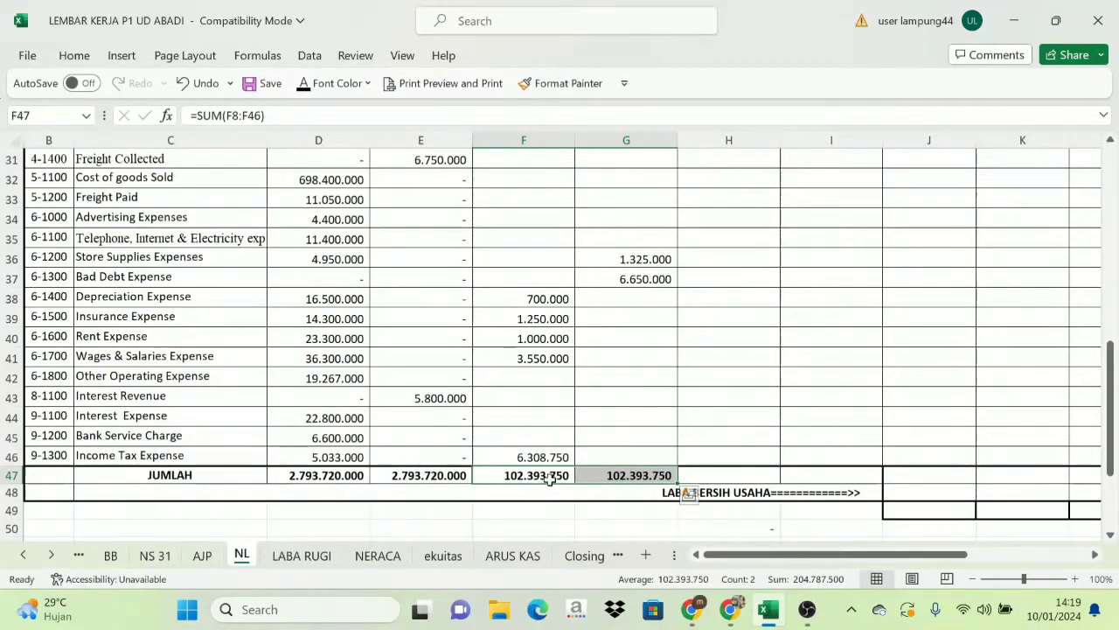
Compare the PENYESUAIAN totals in row 47 of NL with the JUMLAH debit and credit totals of the adjusting journal on AJP.
left_click(586, 472)
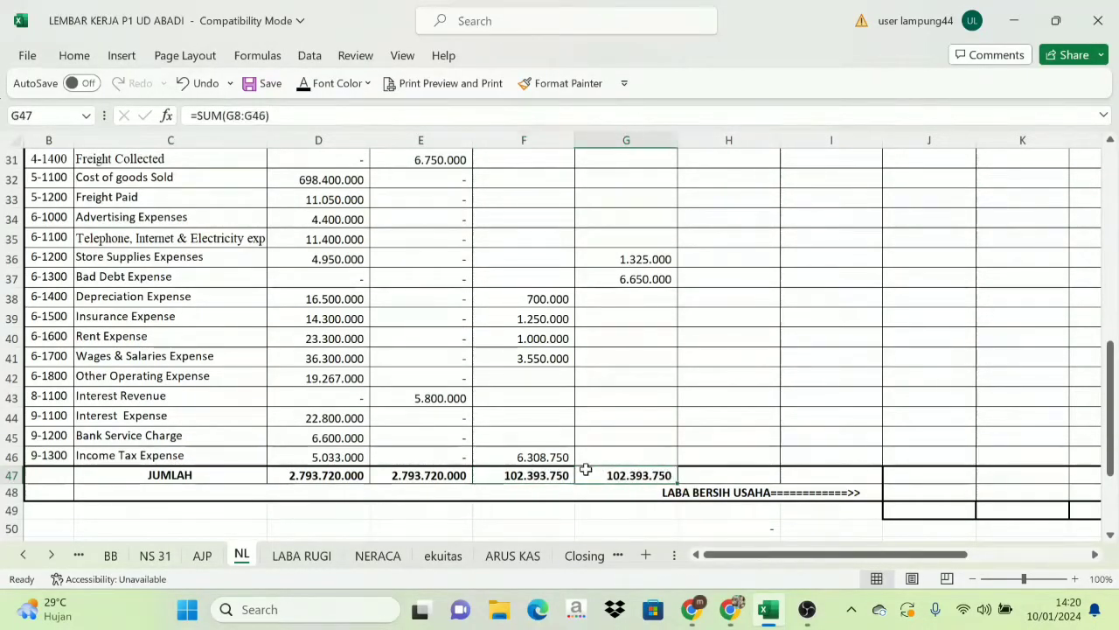
left_click(202, 556)
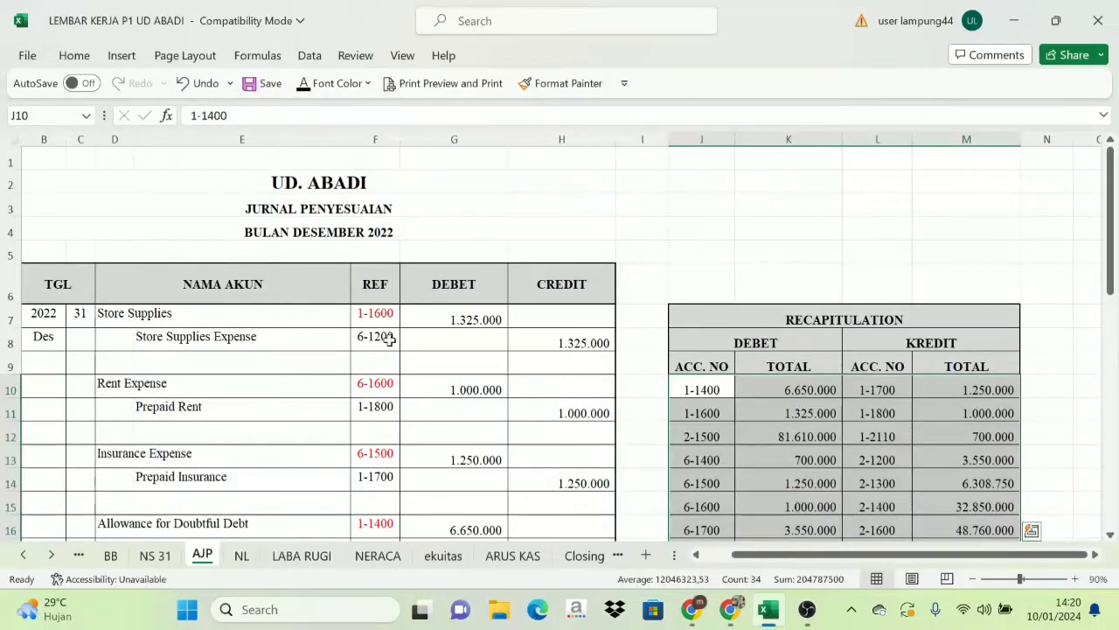
scroll(295, 297, "down", 8)
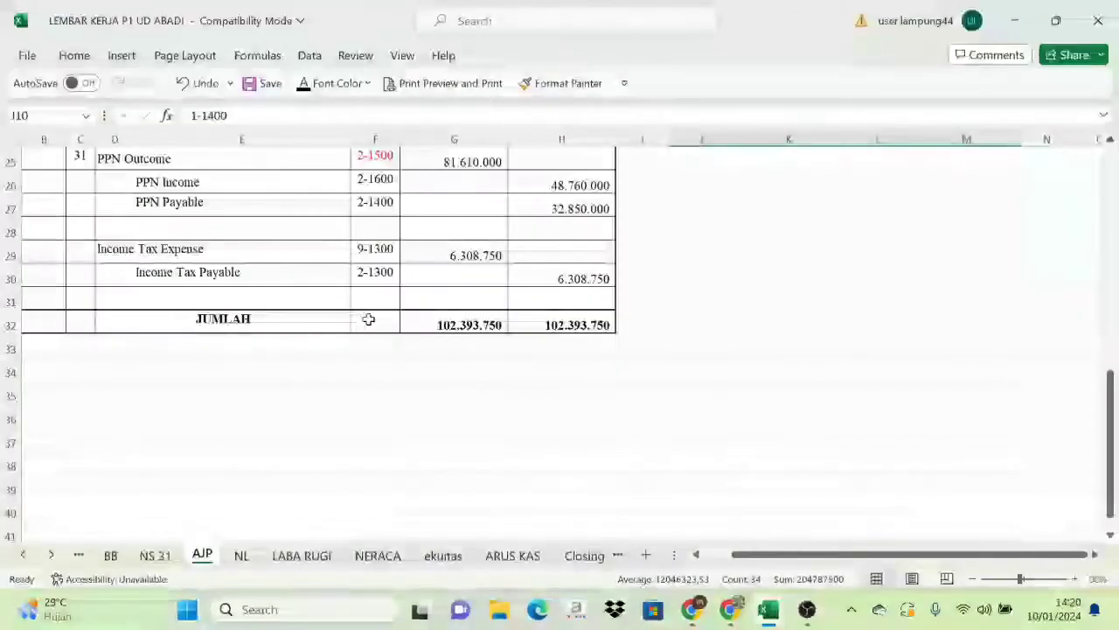
left_click(448, 321)
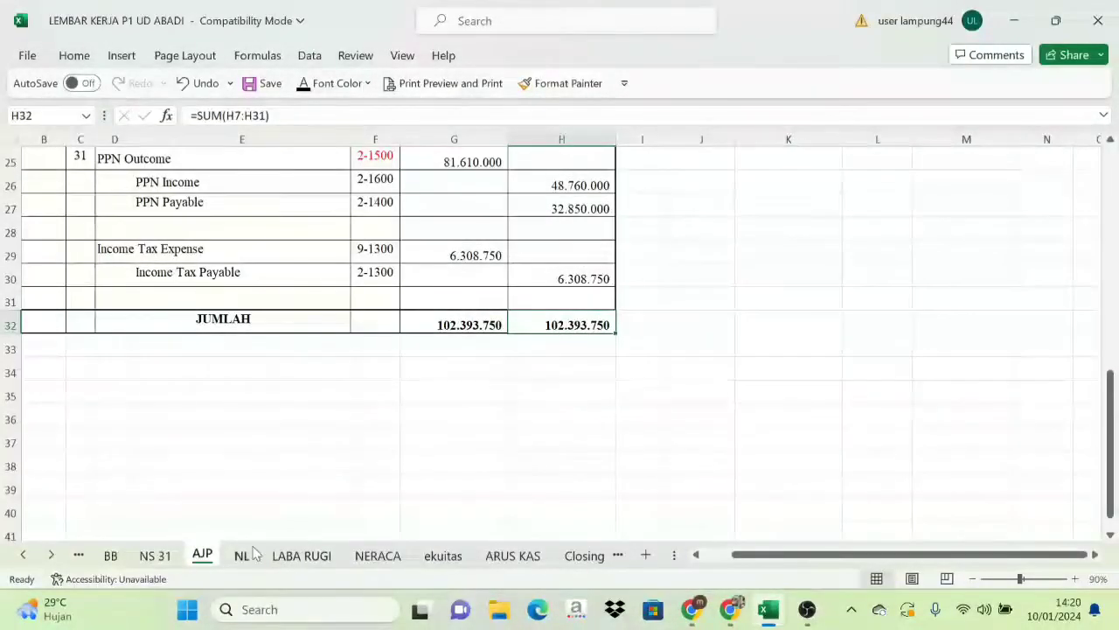
Examine the NL worksheet's column groups, relating NERACA SALDO and PENYESUAIAN to the NERACA SALDO DISESUAIKAN columns.
left_click(241, 555)
scroll(294, 487, "up", 10)
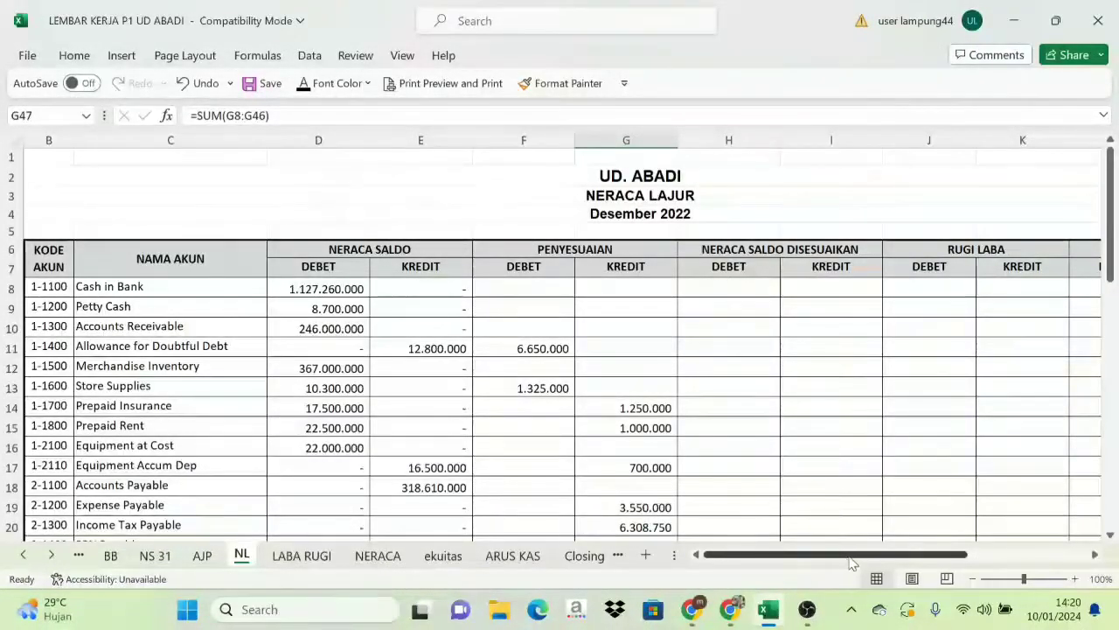
left_click_drag(864, 556, 913, 560)
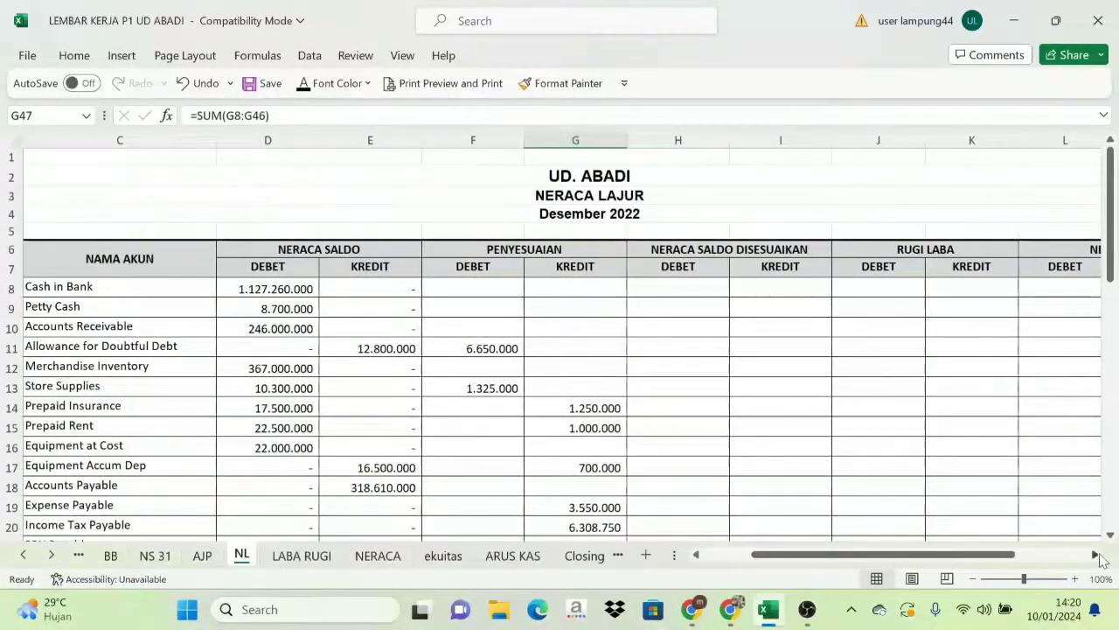
left_click(1097, 556)
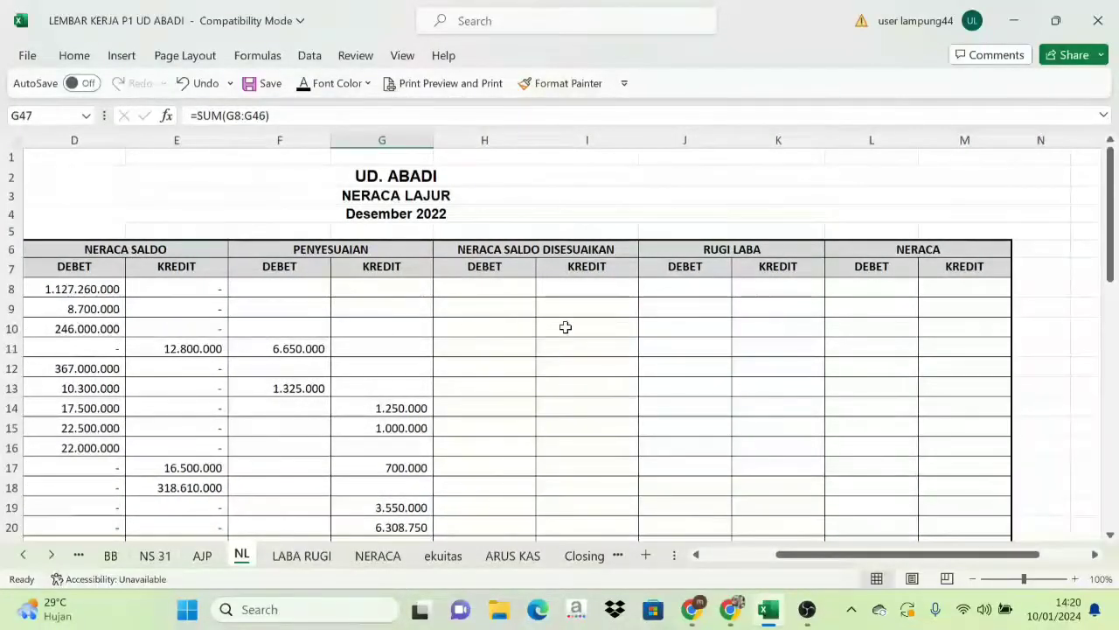
left_click_drag(853, 561, 782, 558)
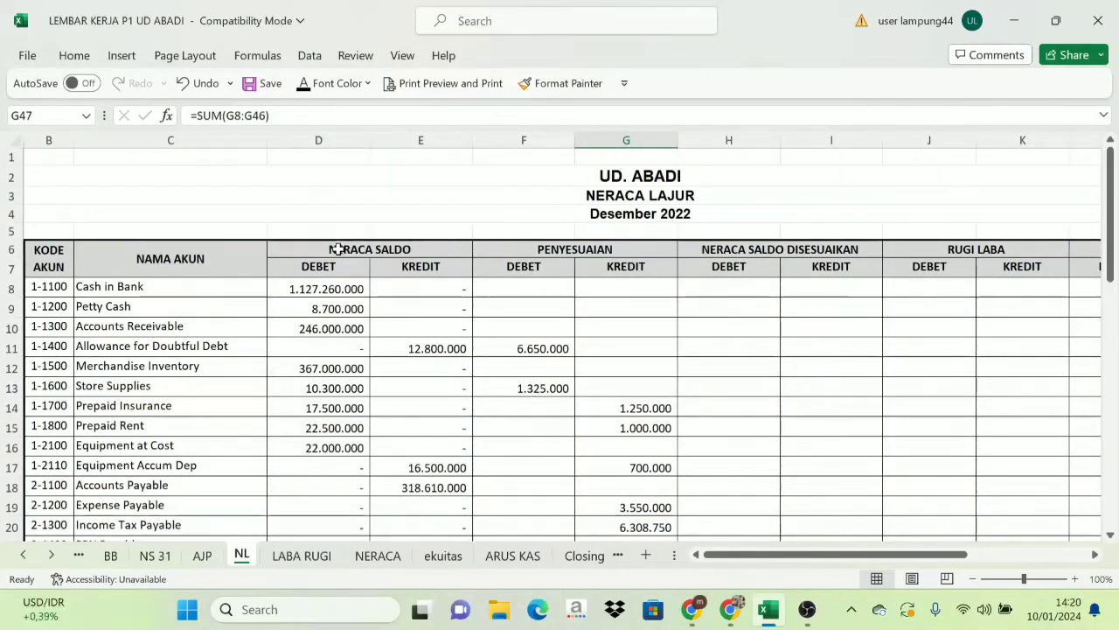
left_click(338, 250)
left_click(605, 251)
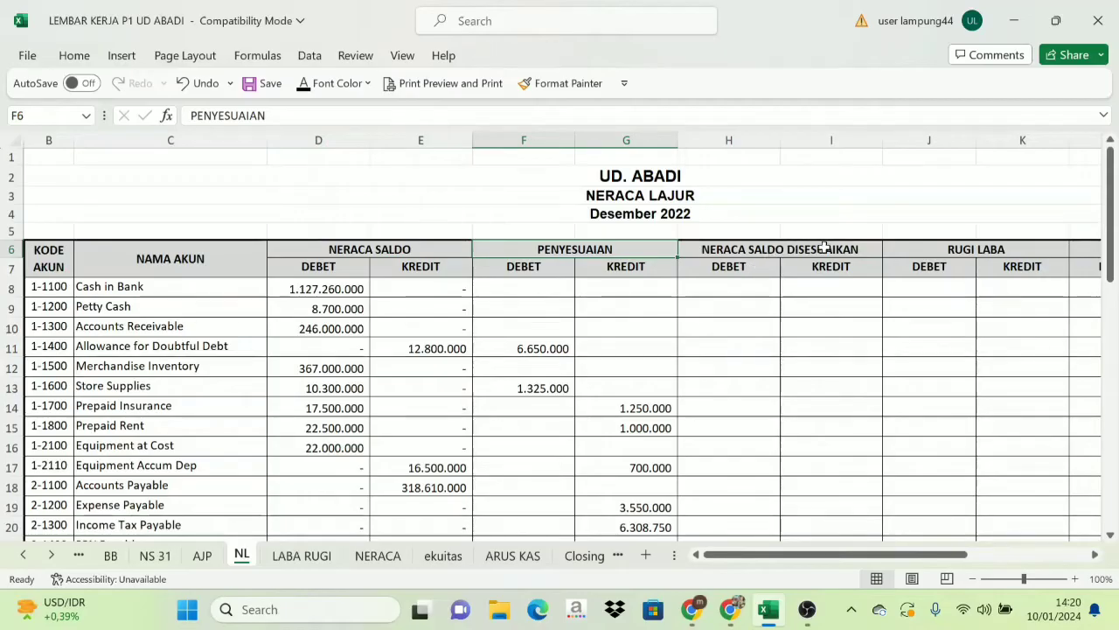
left_click_drag(333, 253, 537, 475)
left_click(743, 275)
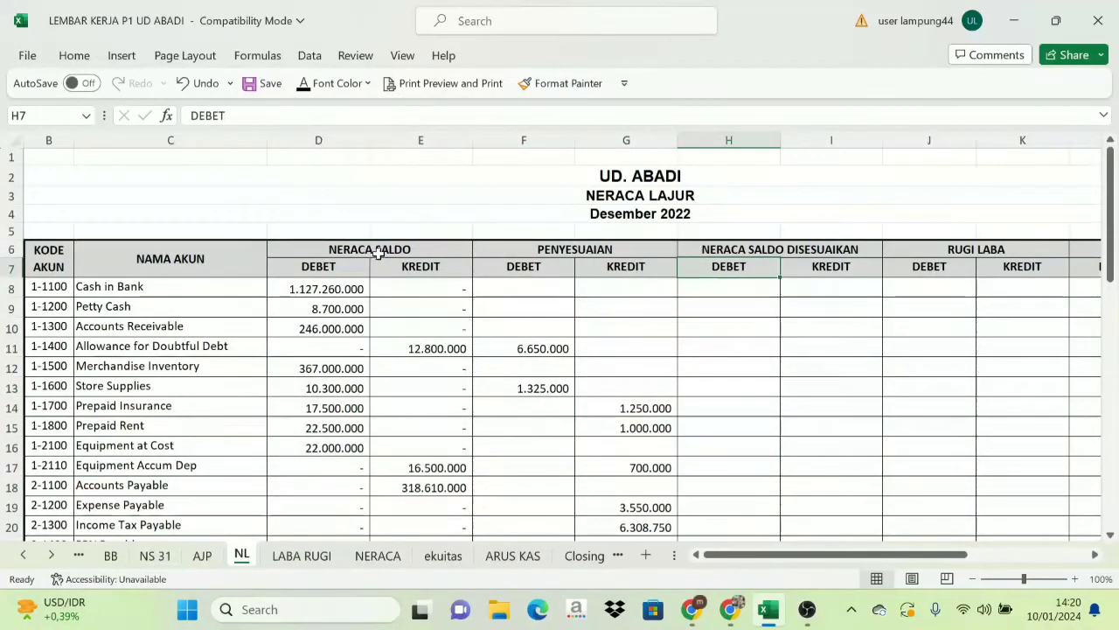
Check Cash in Bank's trial balance and adjustment cells, and set the font color of its adjusted debit balance (=D8) in H8 to black.
left_click(320, 273)
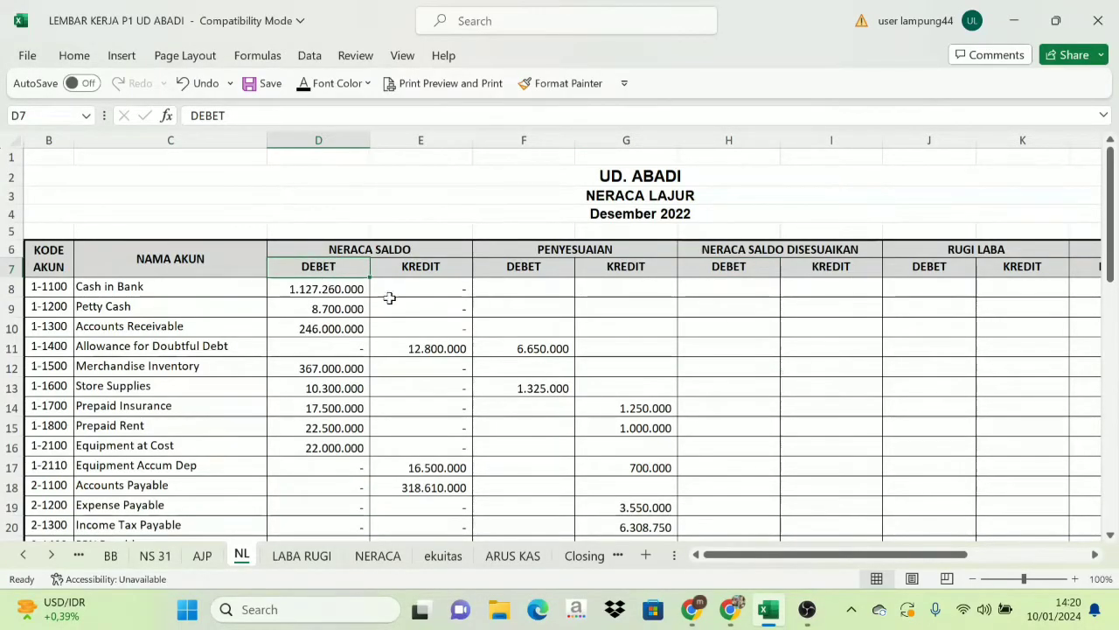
left_click(577, 255)
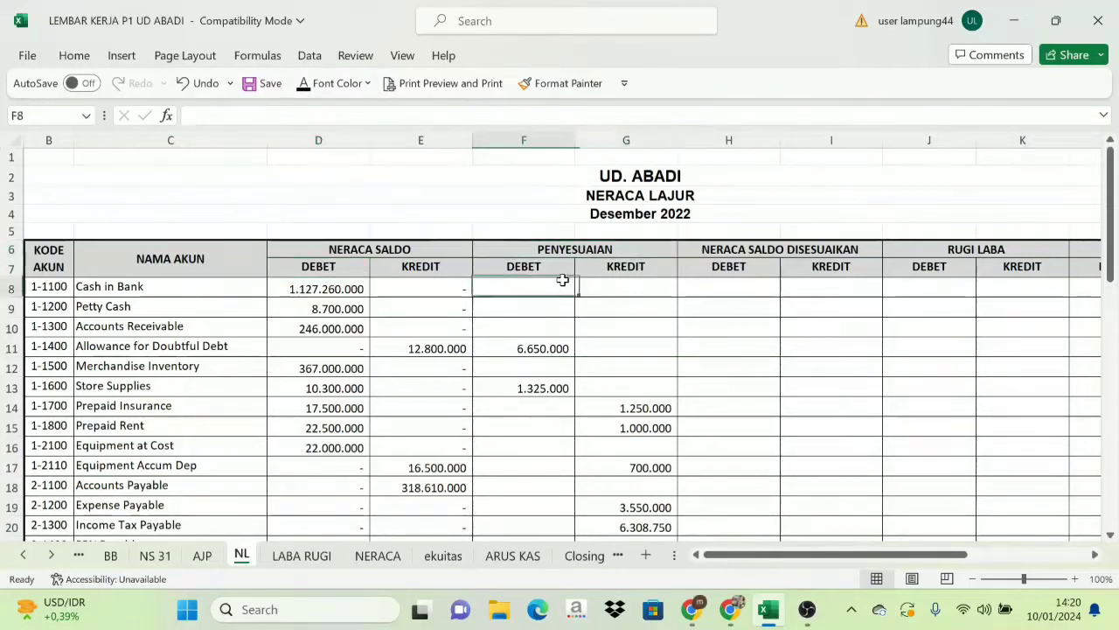
left_click(615, 286)
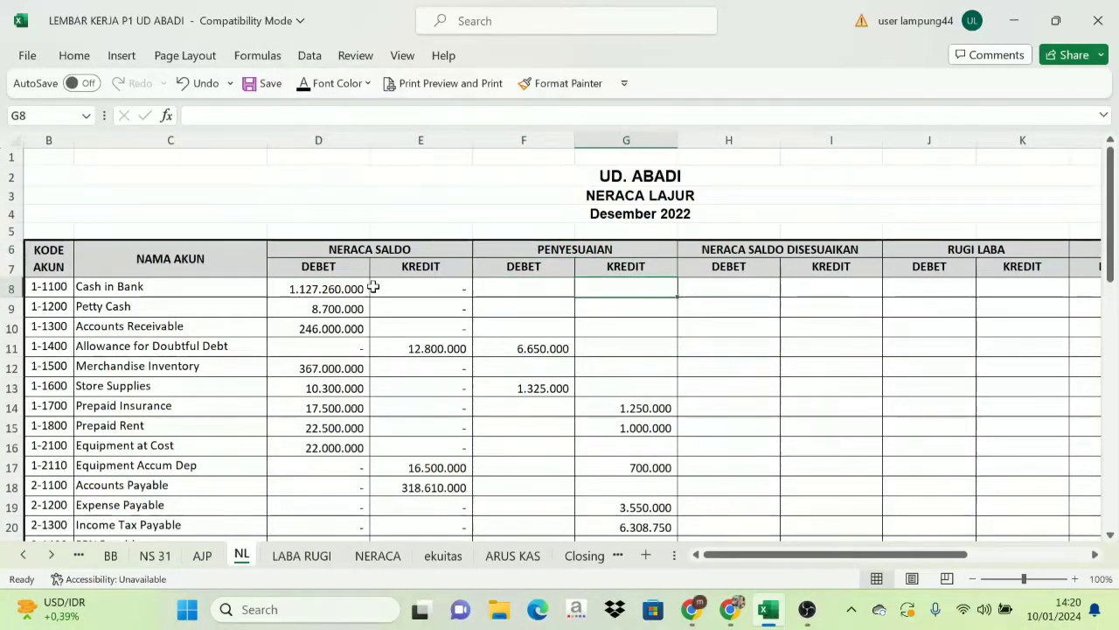
left_click(322, 290)
left_click(544, 294)
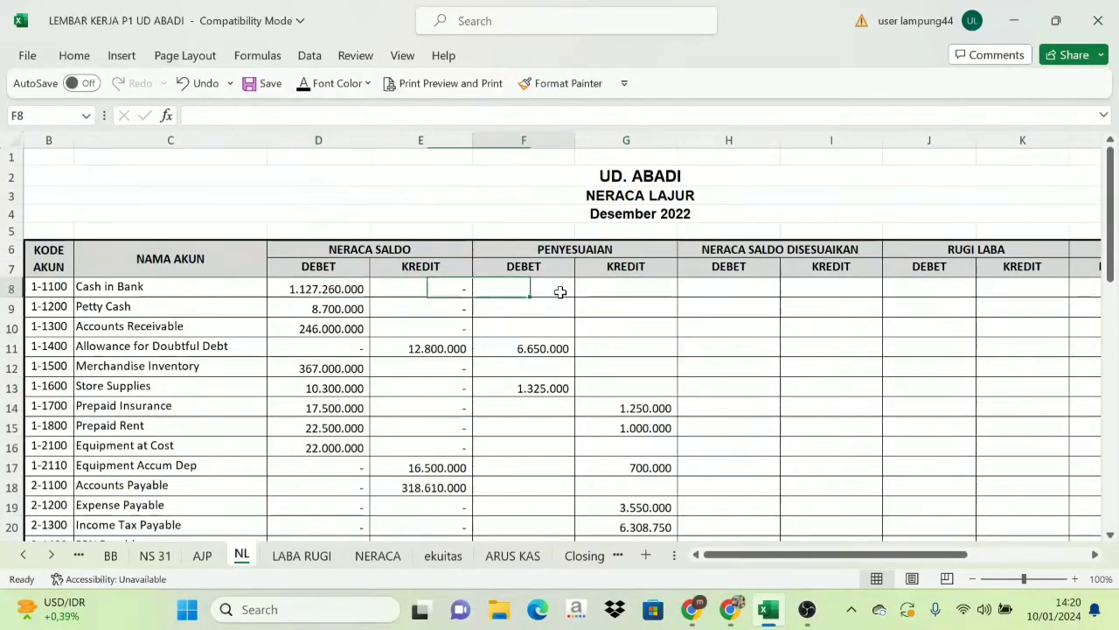
left_click(621, 290)
left_click(308, 288)
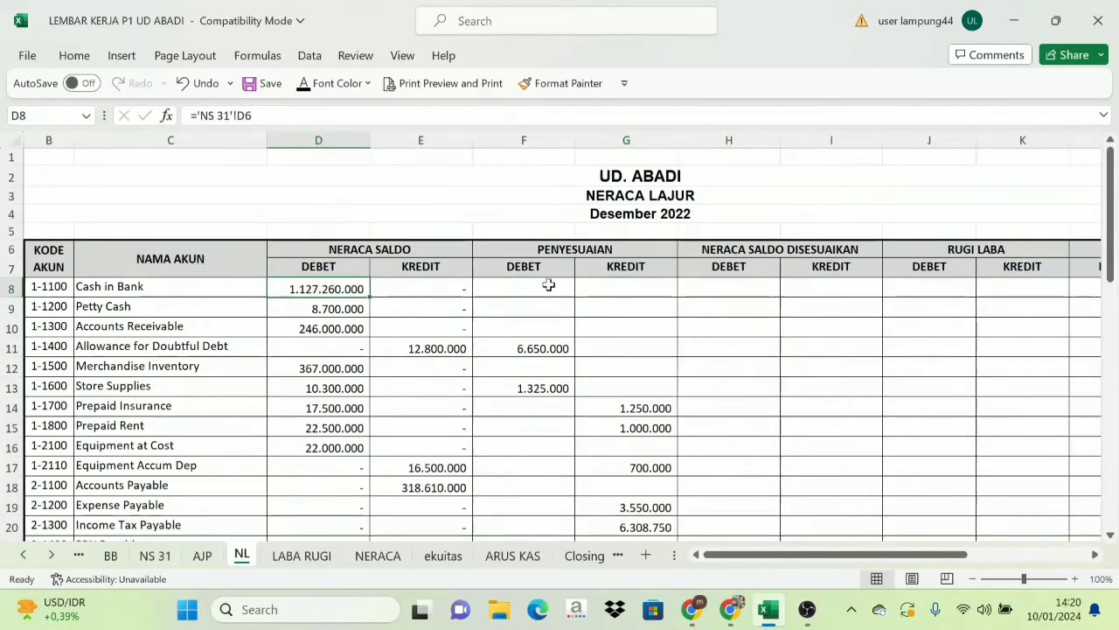
left_click(712, 289)
type("=D8")
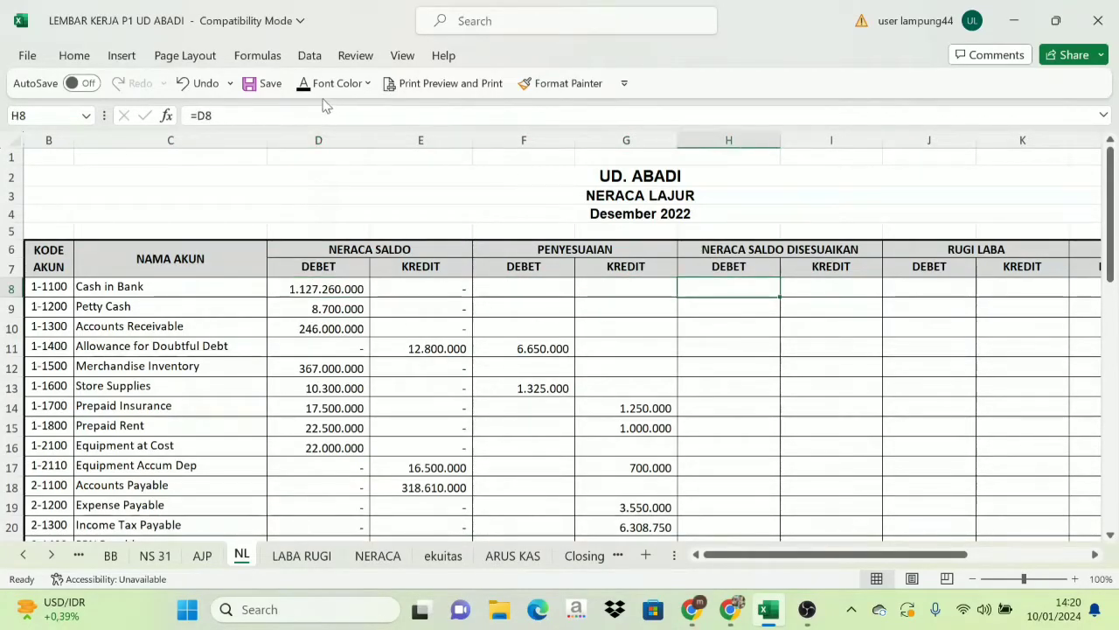
key("Return")
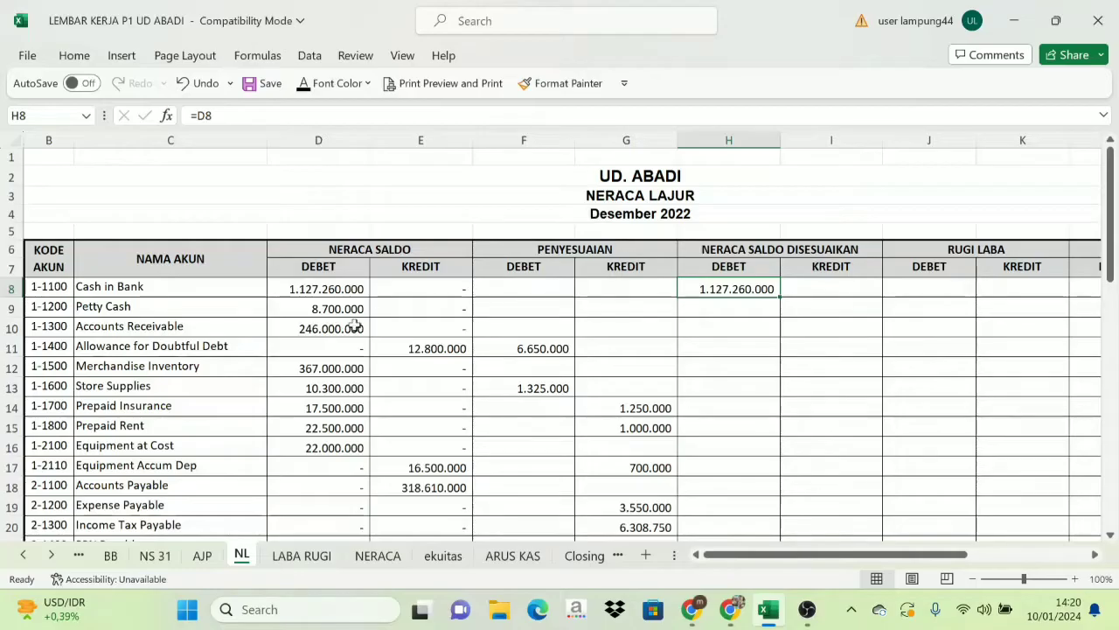
Set the font color of the adjusted debit balances of Petty Cash (=D9) and Accounts Receivable (=D10) in H9:H10 to black.
left_click(322, 316)
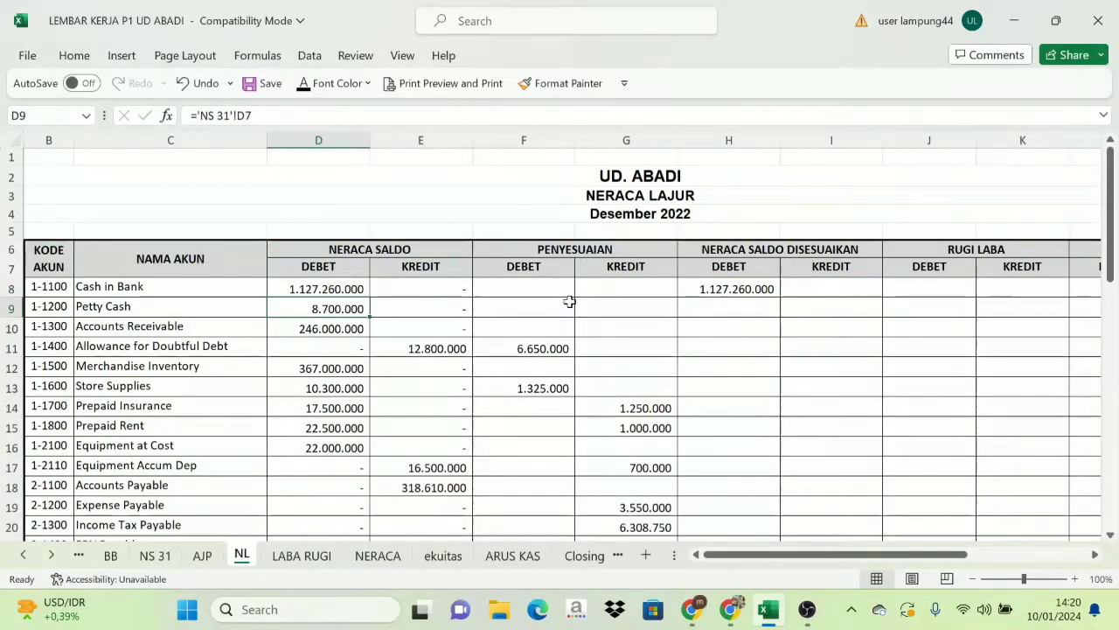
left_click(713, 307)
type("=D9")
key("ctrl+Return")
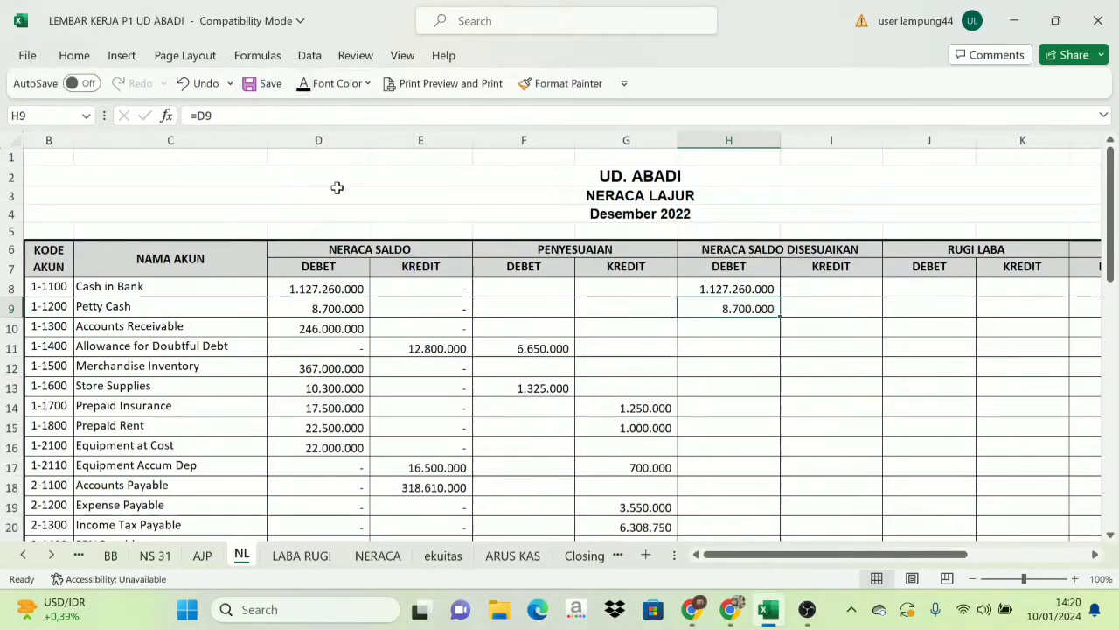
left_click(711, 328)
type("=D10")
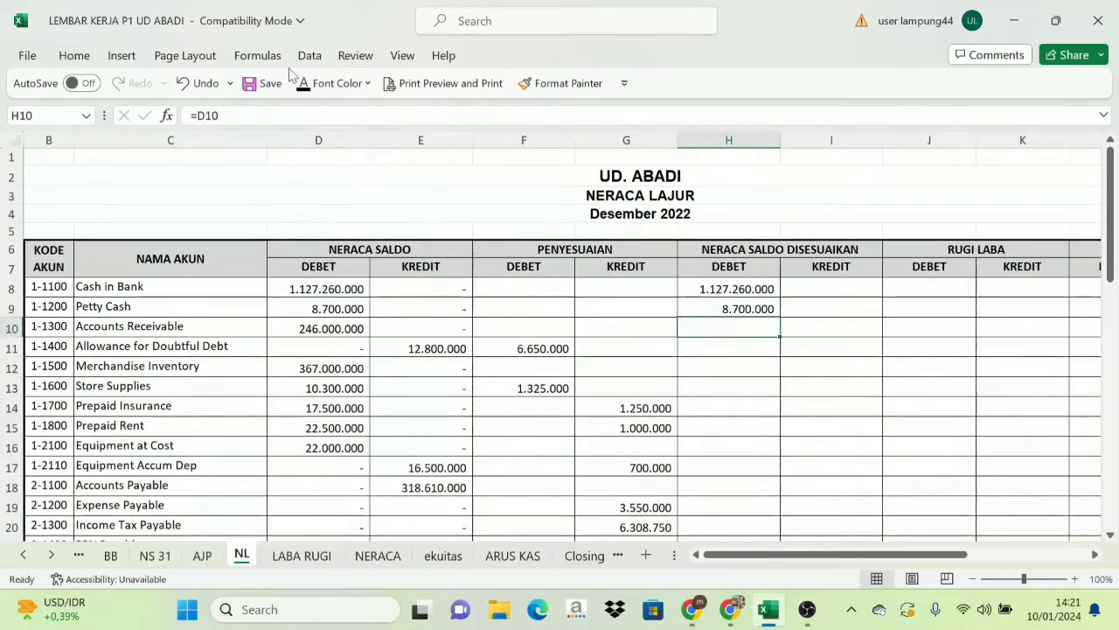
key("ctrl+Return")
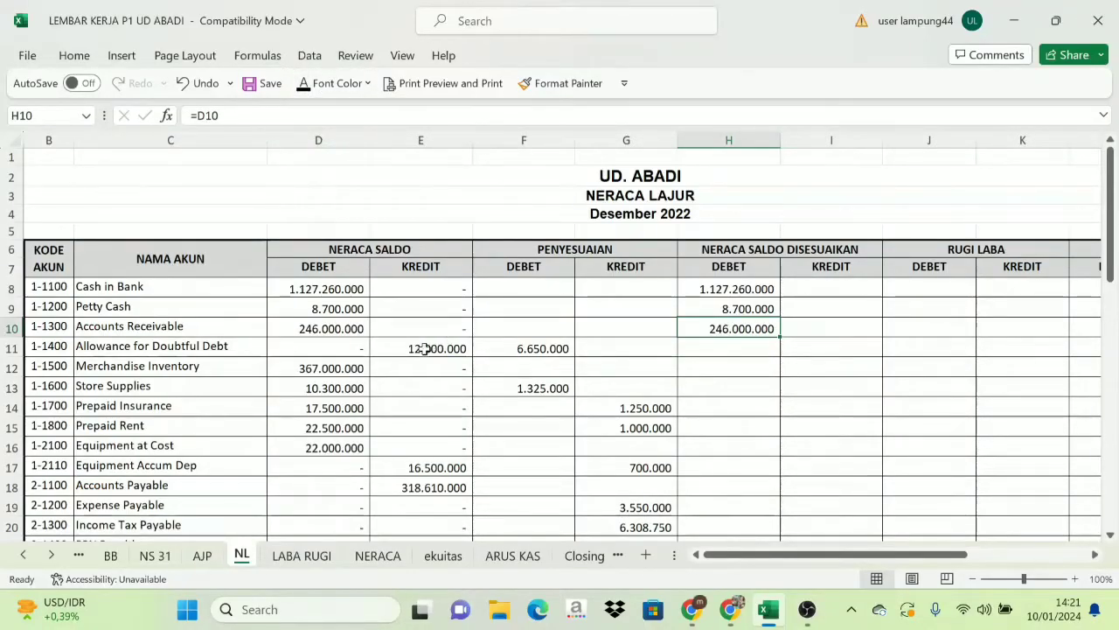
Compare Allowance for Doubtful Debt's trial balance credit in E11 with its adjustment debit in F11.
left_click(480, 348)
key("Left")
key("Right")
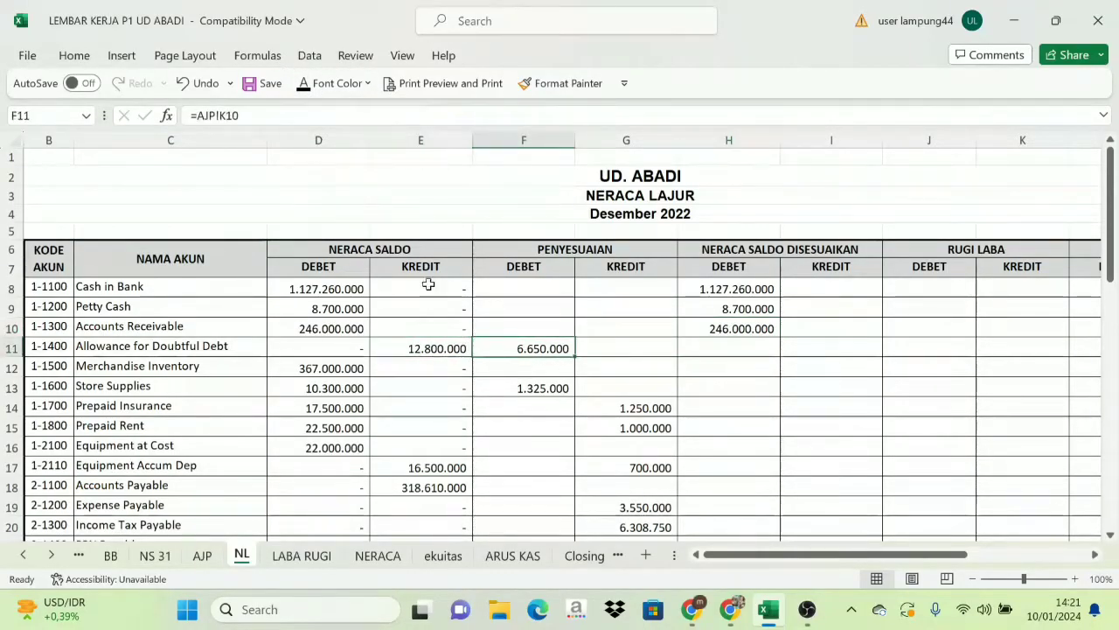
left_click(379, 250)
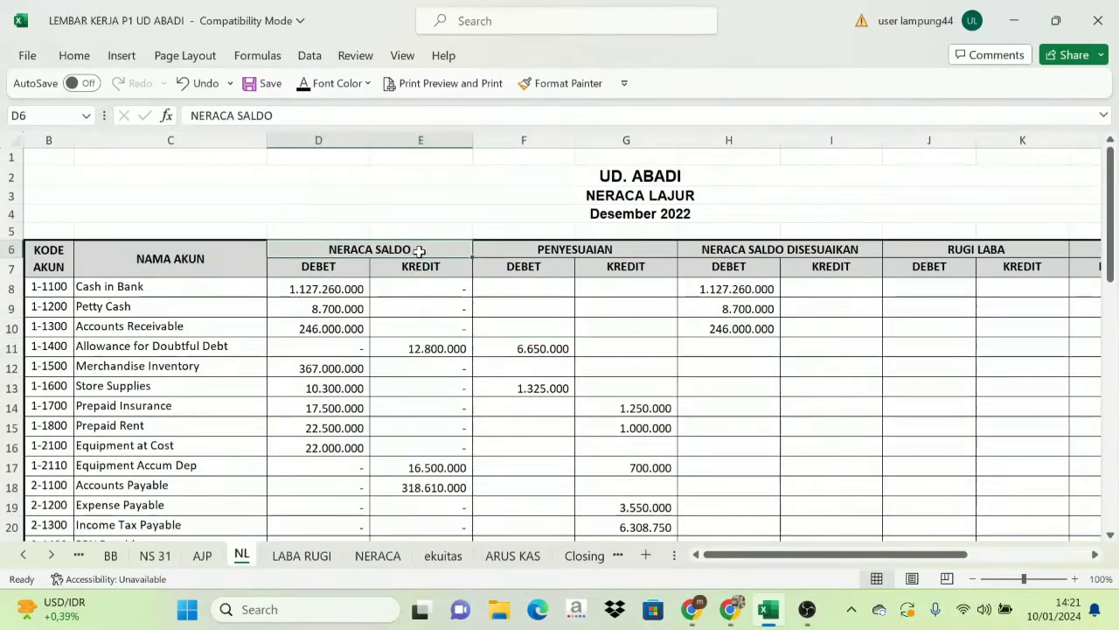
left_click(430, 350)
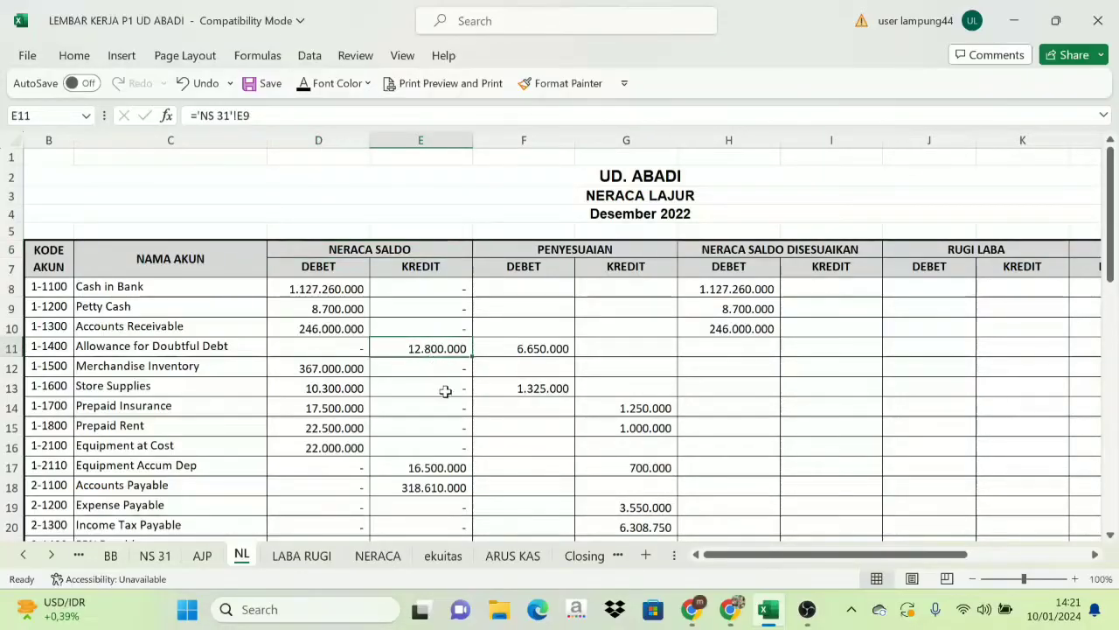
left_click(582, 249)
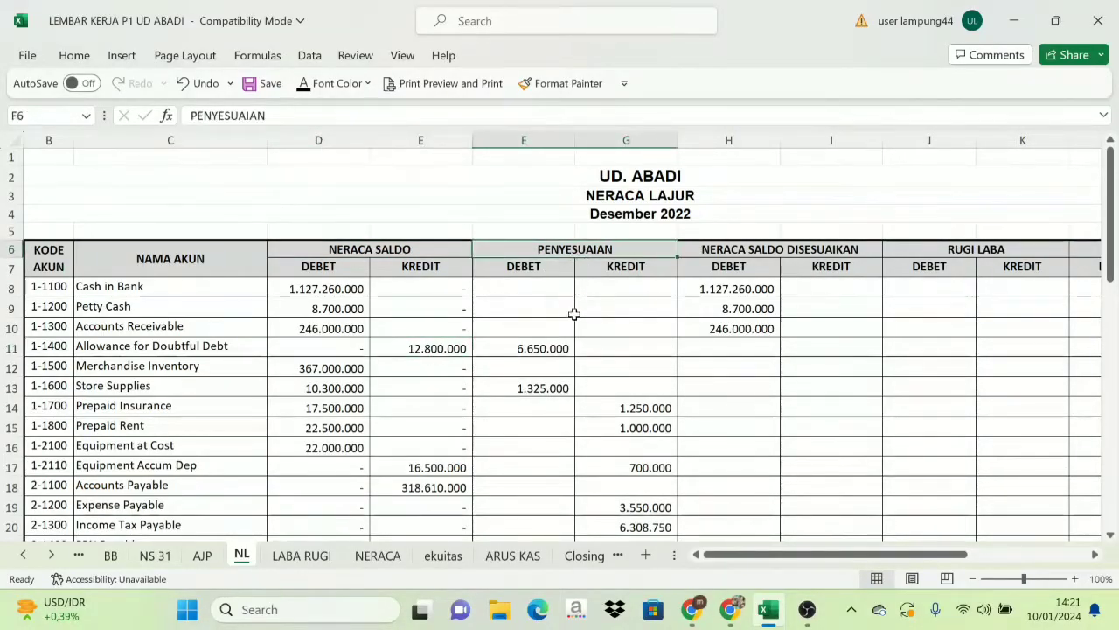
left_click(541, 349)
left_click(435, 268)
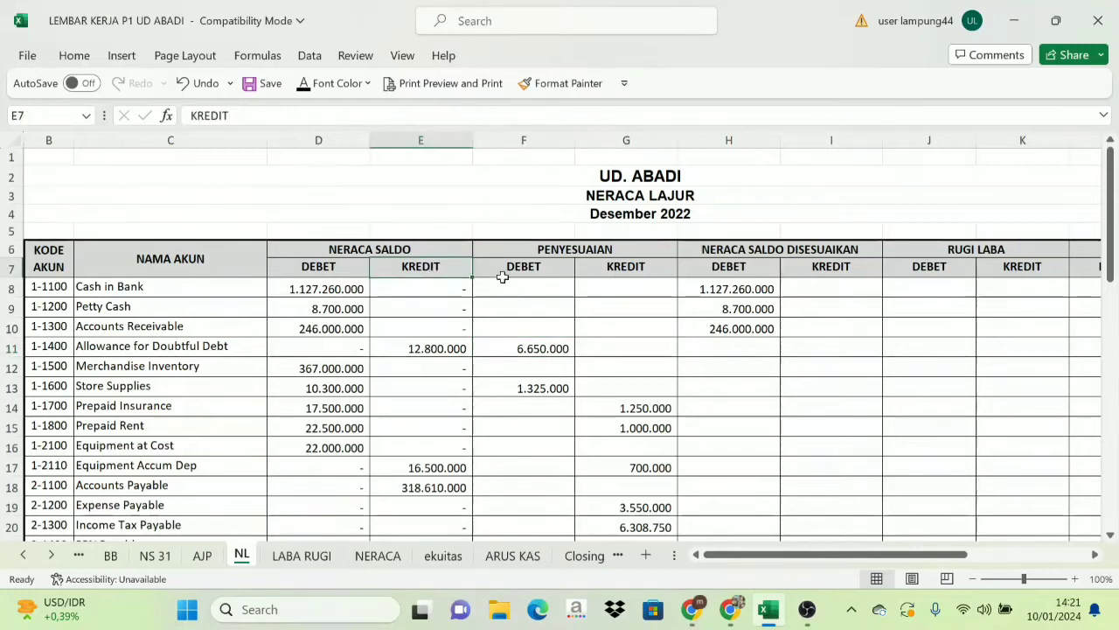
left_click(519, 266)
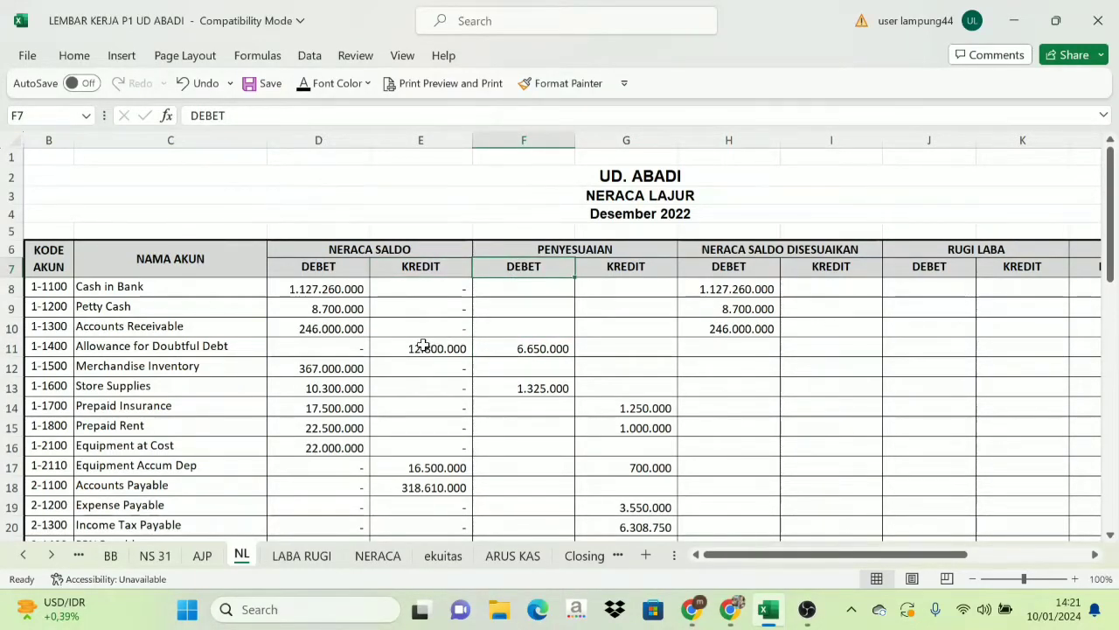
left_click(424, 349)
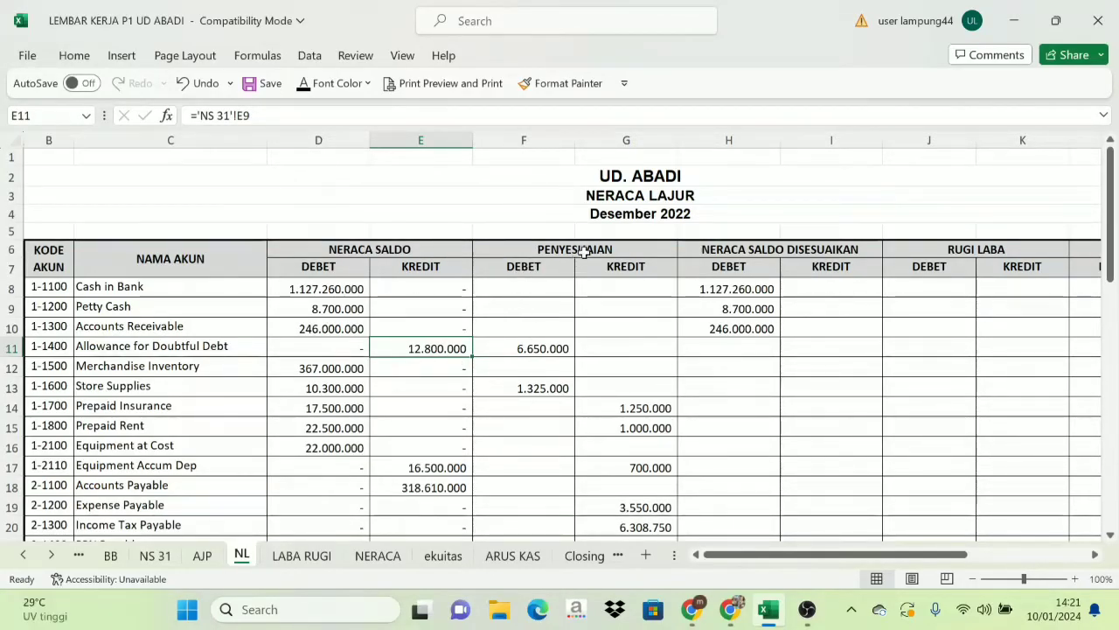
left_click(536, 348)
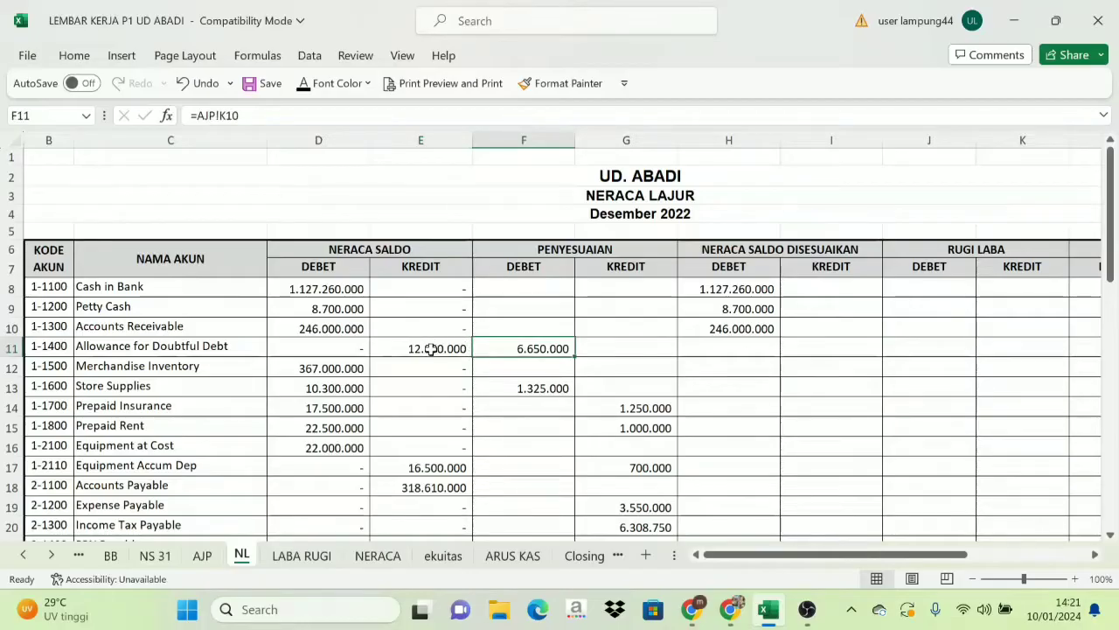
left_click(431, 349)
left_click(542, 351)
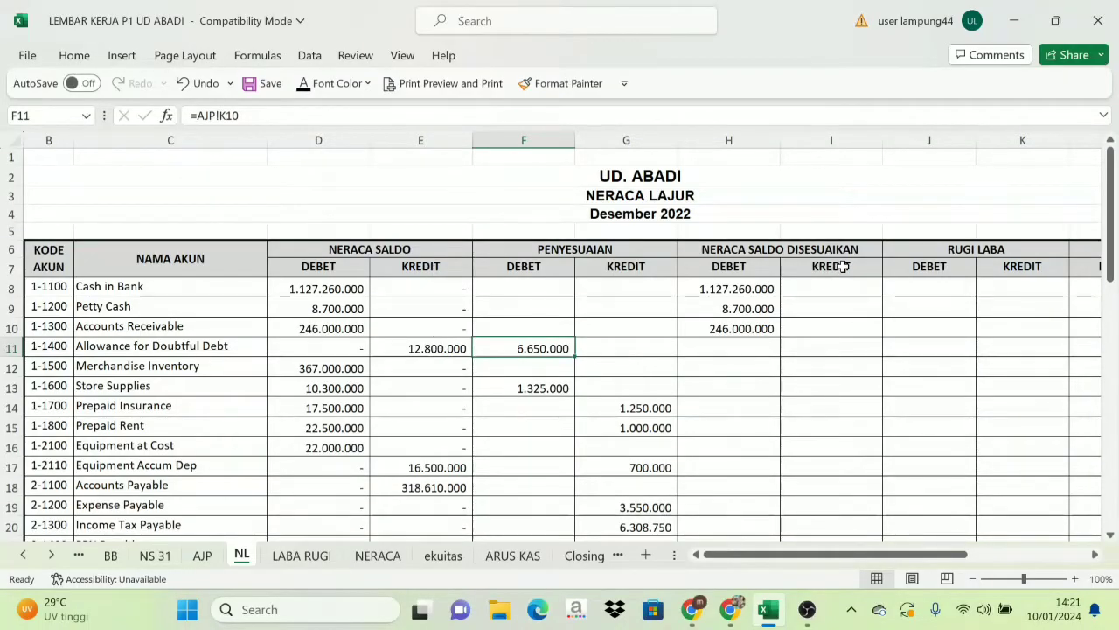
Set the font color of Allowance for Doubtful Debt's adjusted credit balance (=E11-F11) in I11 to black and check it against E11 and F11.
left_click(840, 352)
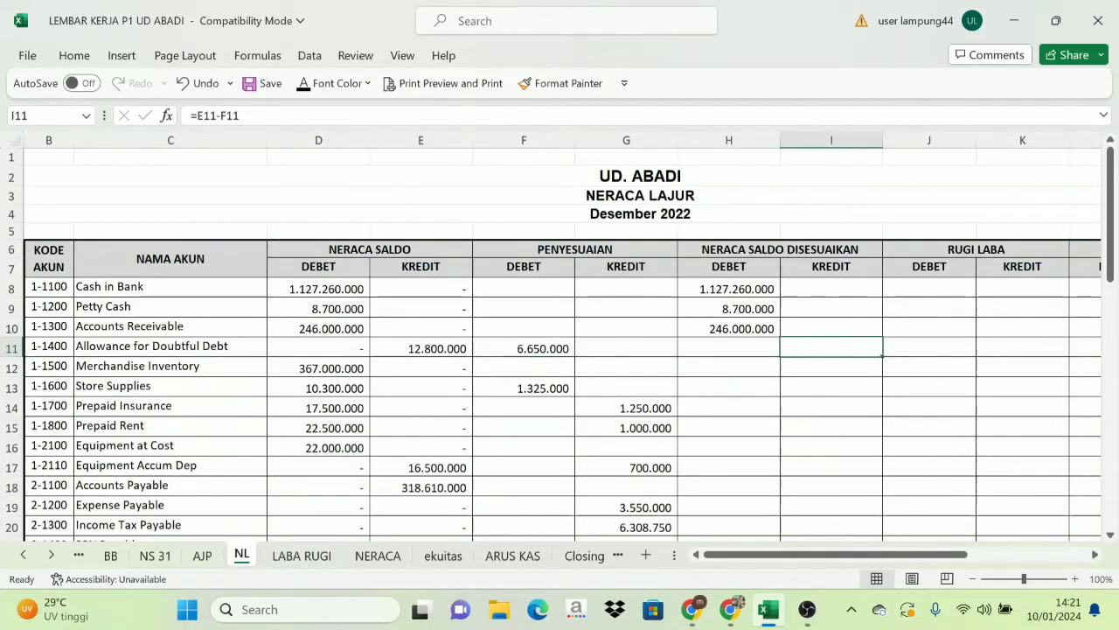
left_click(303, 92)
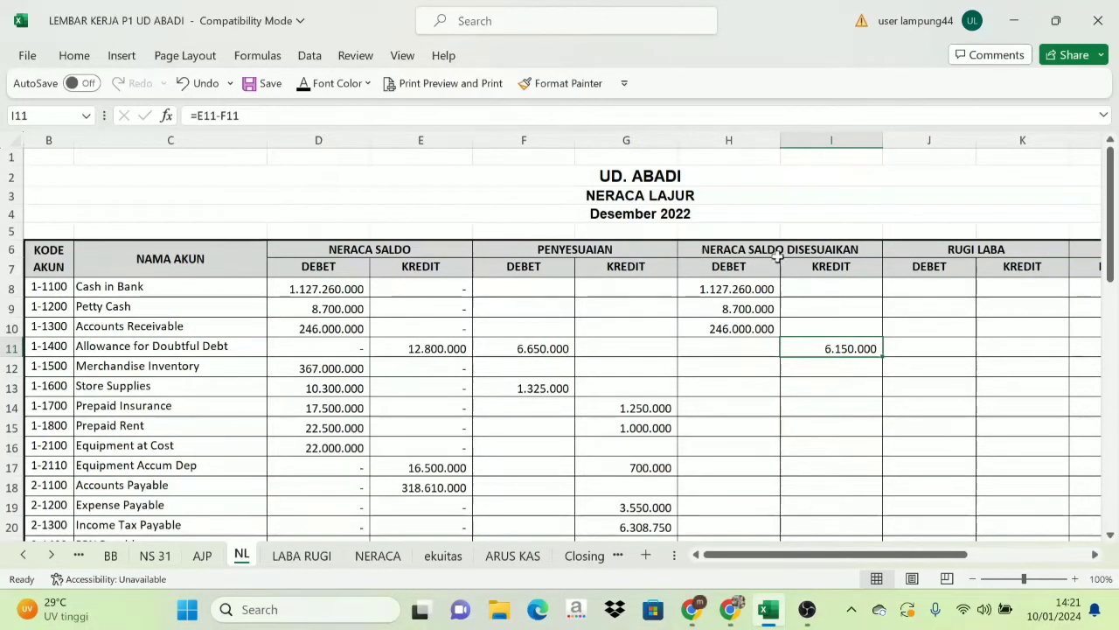
left_click(540, 349)
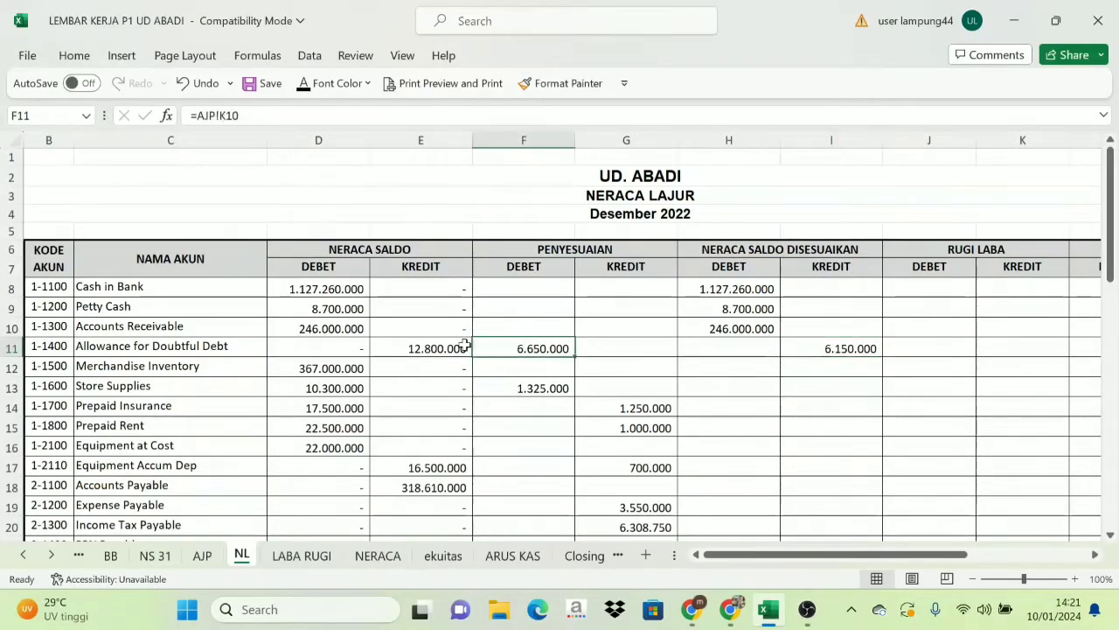
left_click(467, 344)
left_click(509, 346)
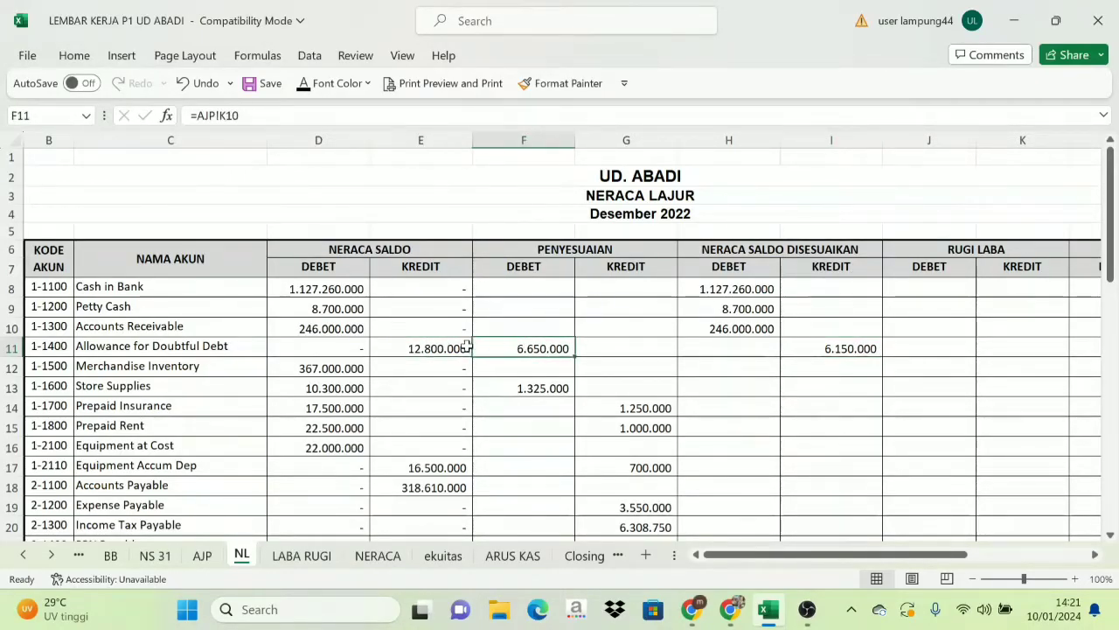
Set the font color of Merchandise Inventory's adjusted debit balance (=D12) in H12 to black.
left_click(729, 352)
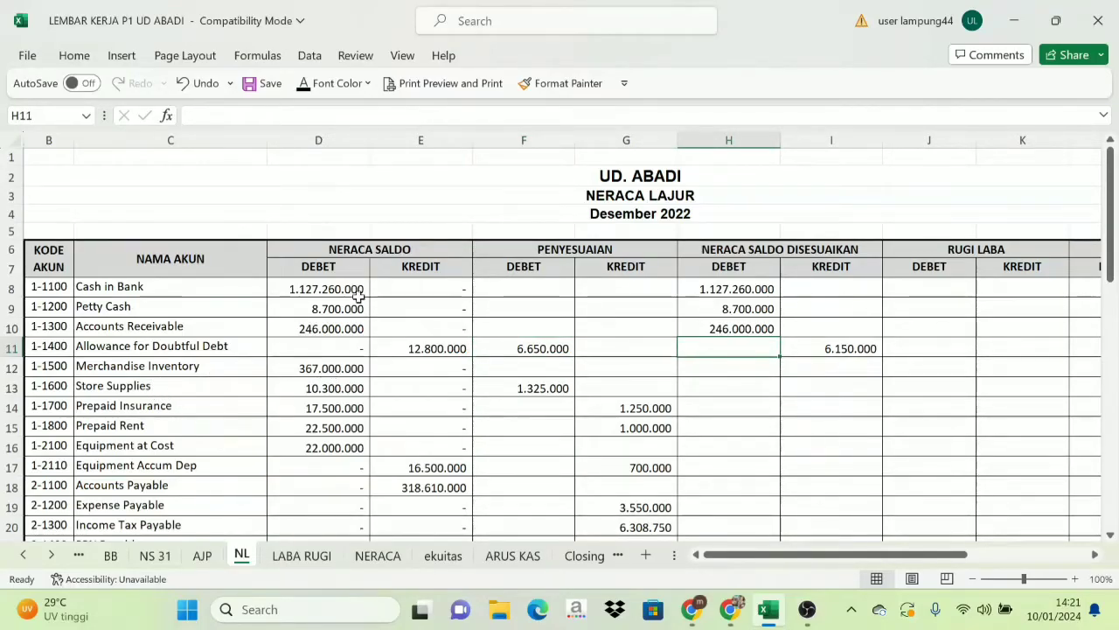
left_click(333, 370)
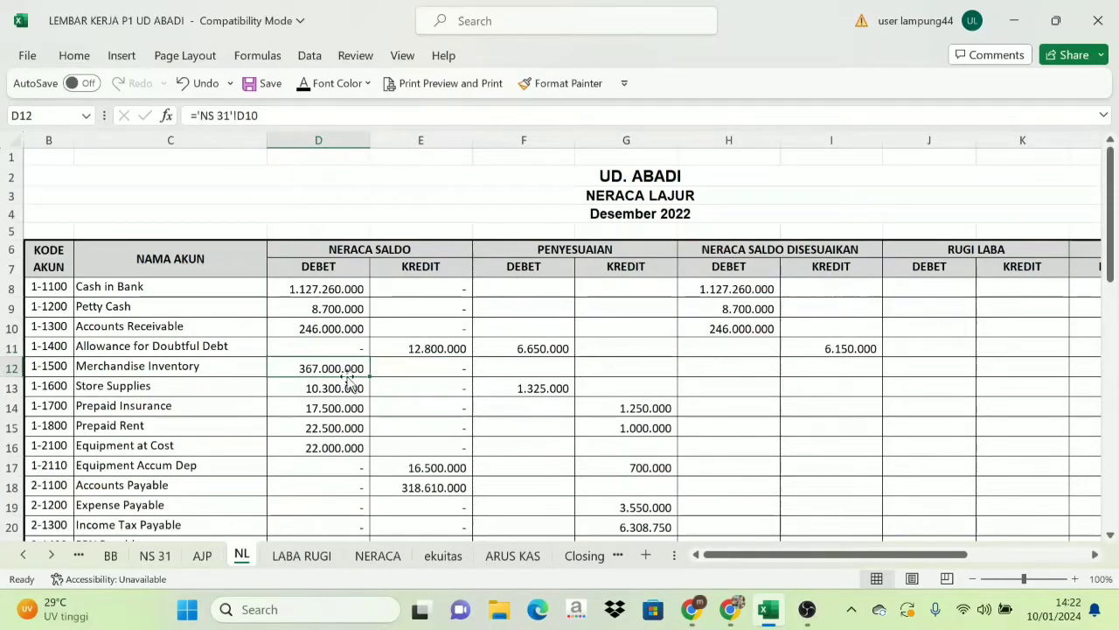
left_click(725, 369)
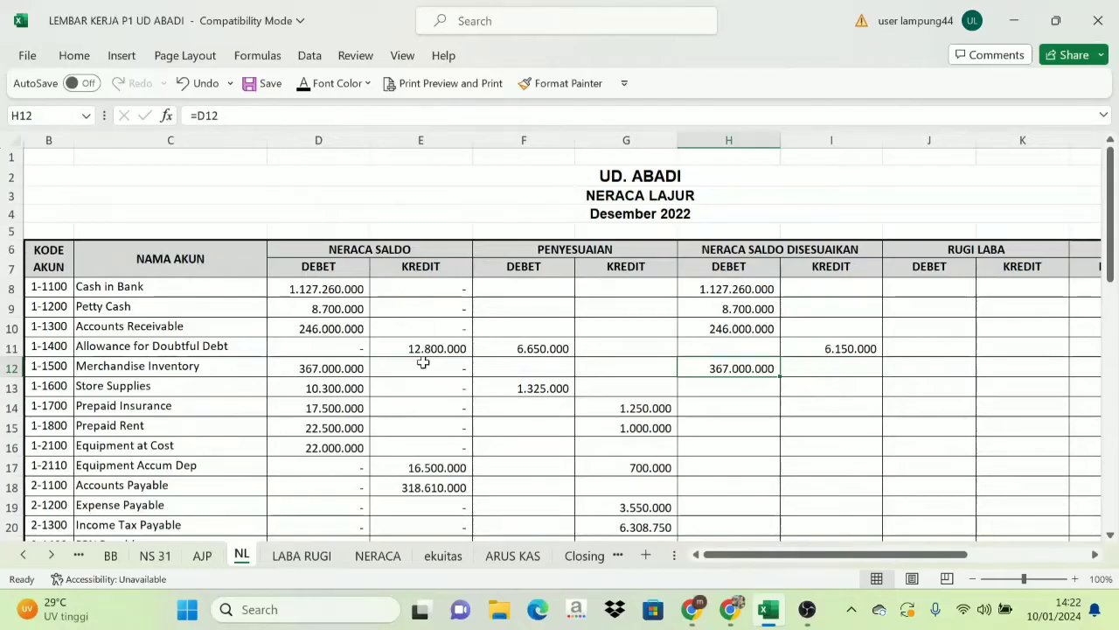
Compare Store Supplies' debit amounts in D13 and F13, and set the font color of its adjusted debit balance (=D13+F13) in H13 to black.
left_click(351, 387)
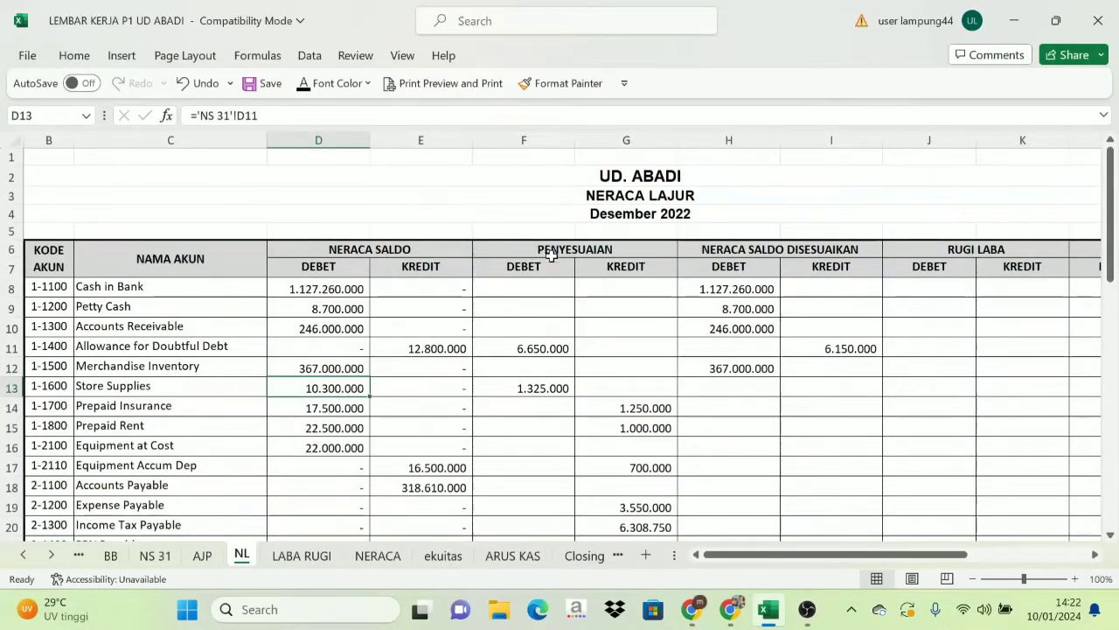
left_click(555, 391)
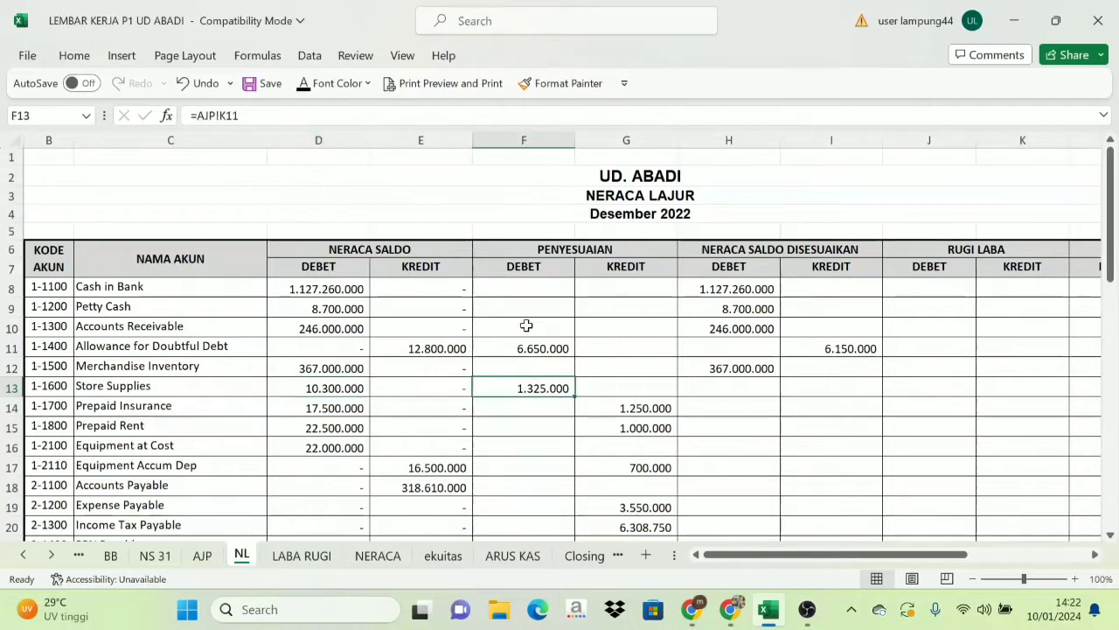
left_click(379, 250)
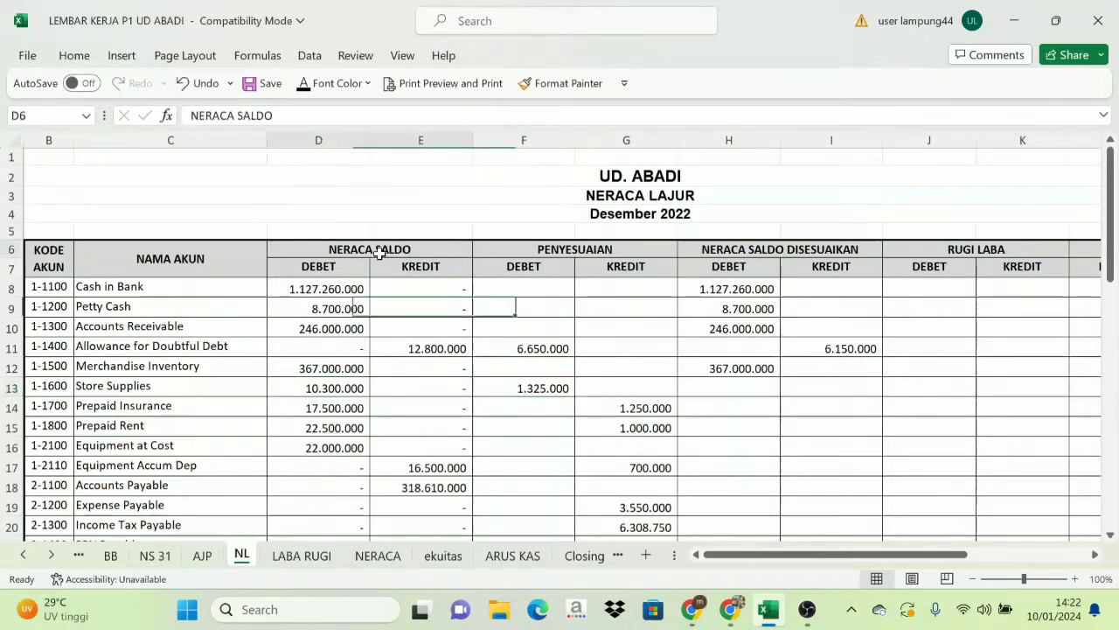
left_click(350, 369)
left_click(548, 251)
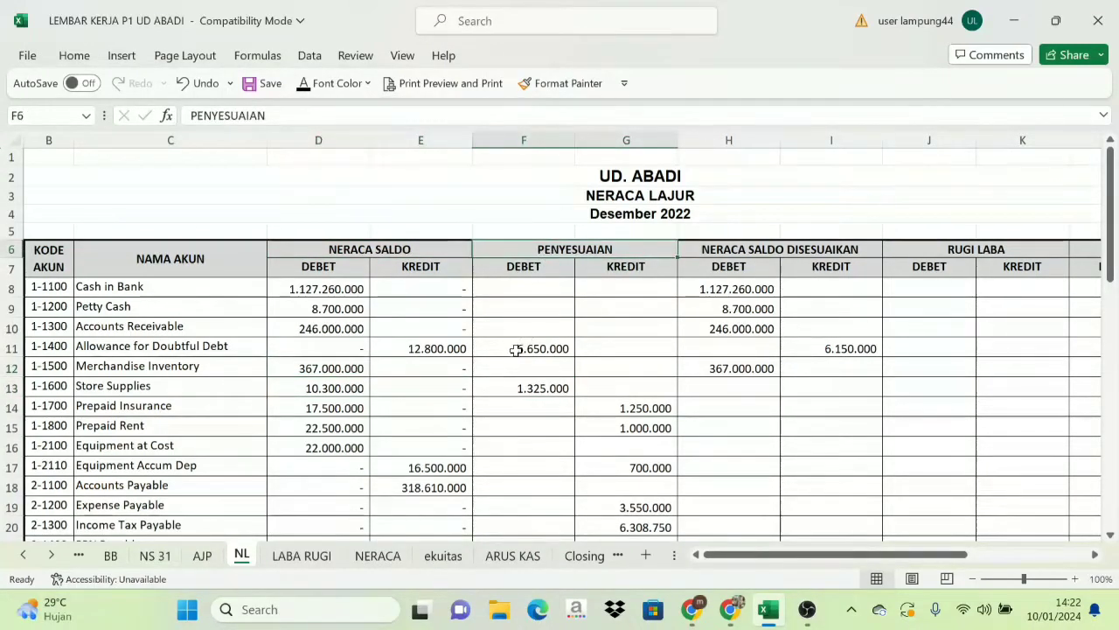
left_click(524, 388)
left_click(333, 386)
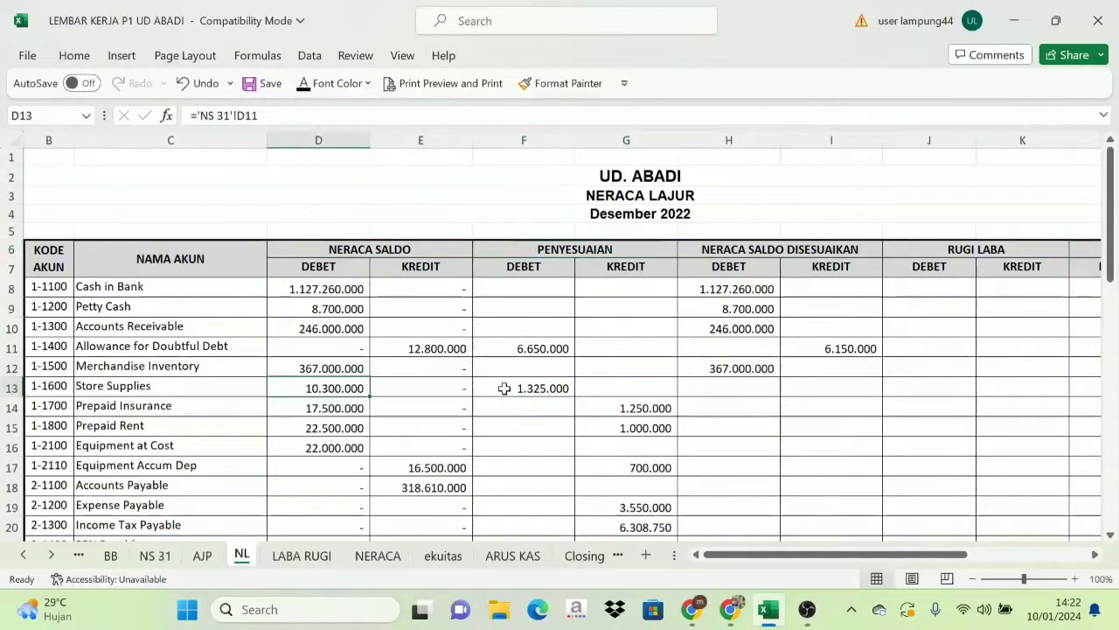
left_click(517, 382)
left_click_drag(354, 385, 510, 387)
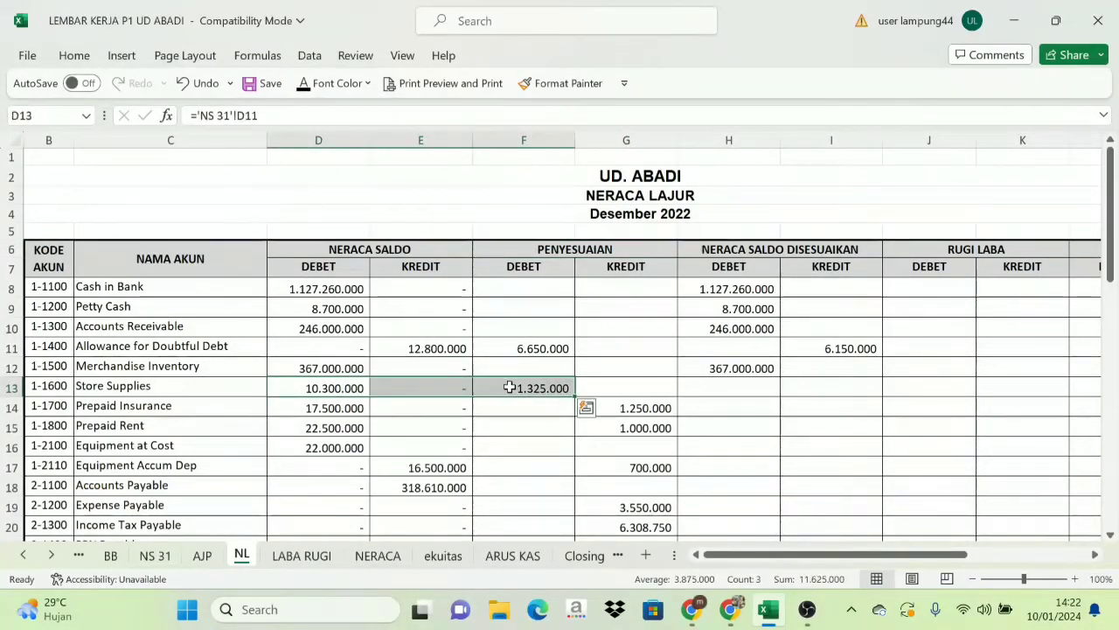
left_click(726, 388)
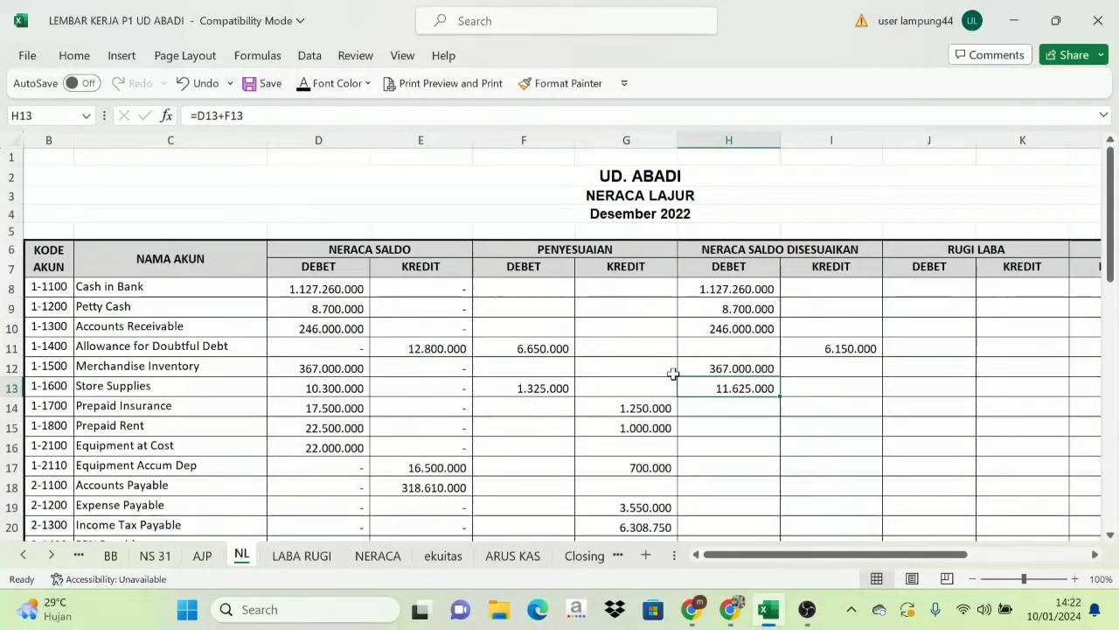
Set the font color of all NERACA SALDO DISESUAIKAN account balances in H8:I46 to black and look over the filled rows.
scroll(612, 367, "down", 2)
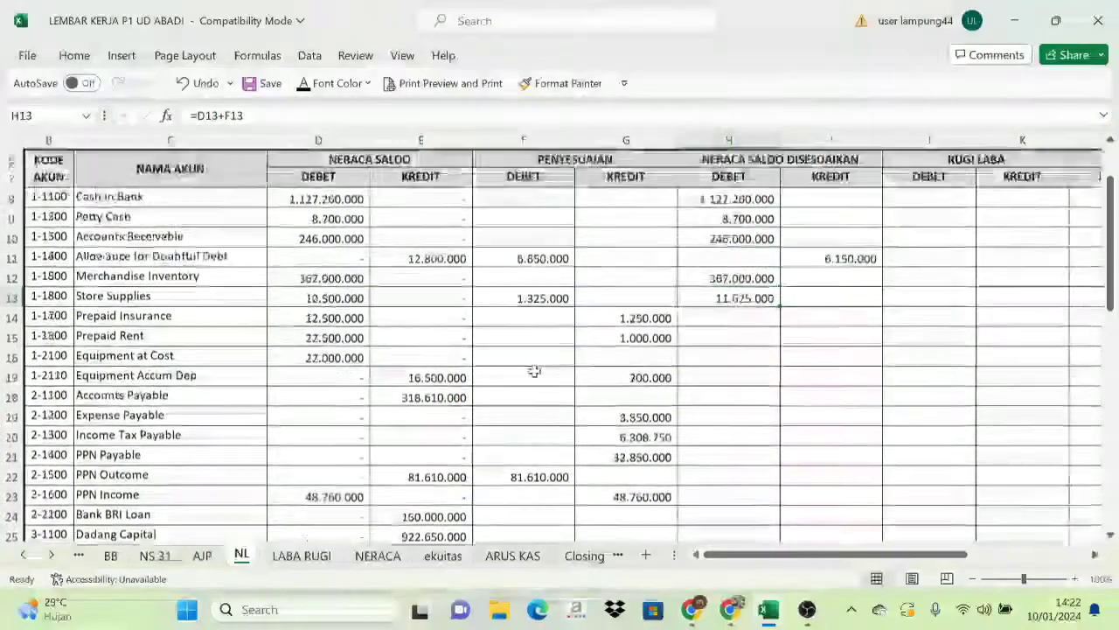
scroll(612, 332, "up", 2)
left_click(699, 289)
left_click_drag(814, 291, 854, 475)
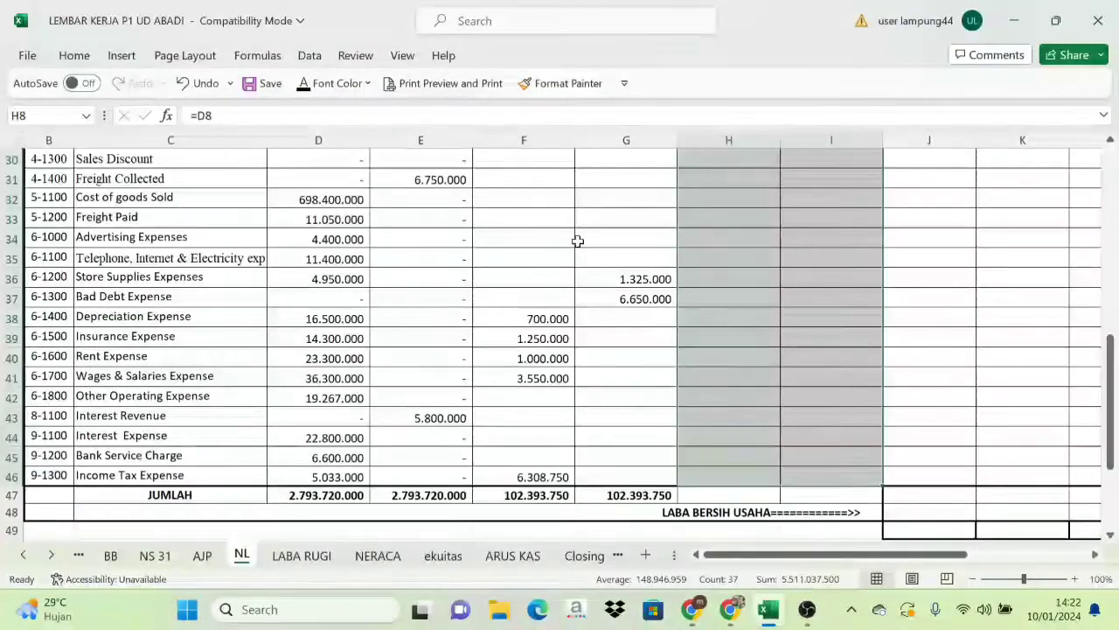
scroll(402, 230, "up", 10)
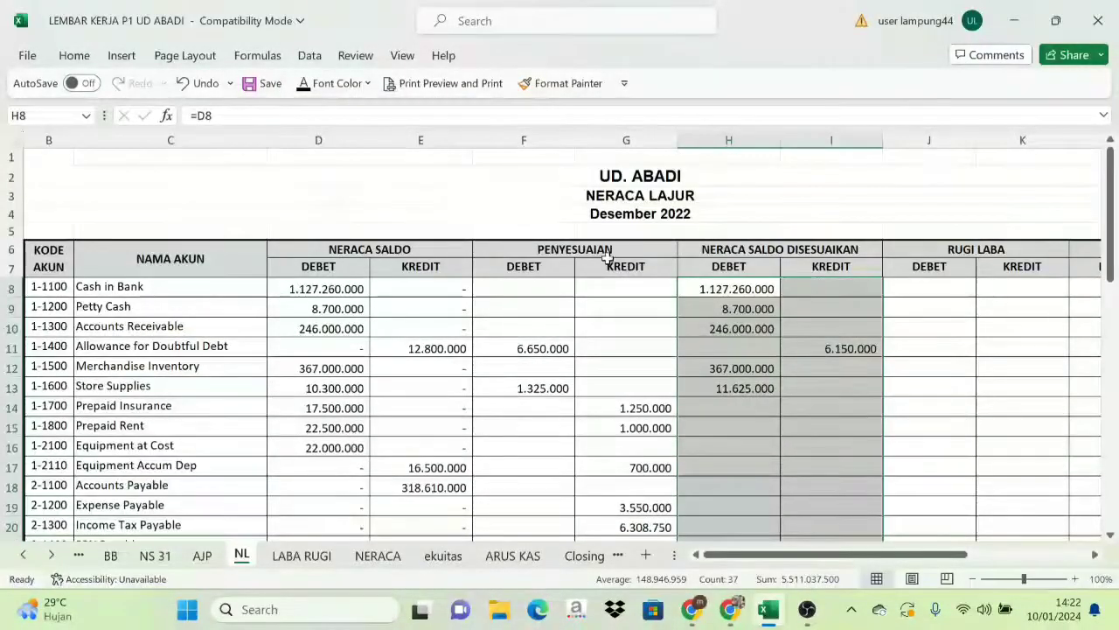
scroll(845, 405, "down", 4)
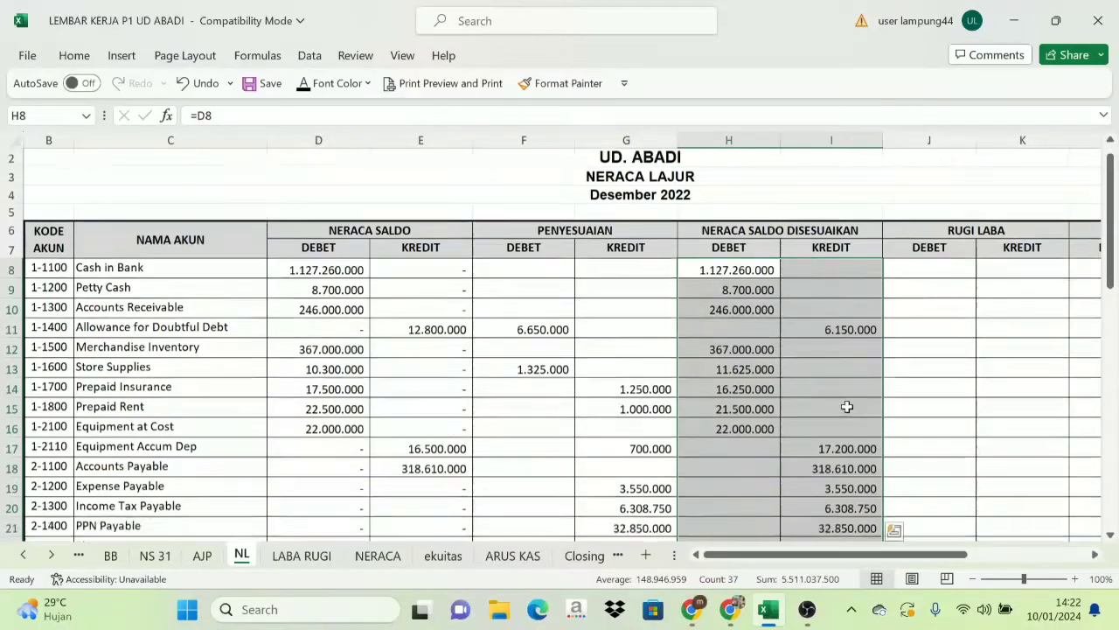
scroll(831, 417, "down", 10)
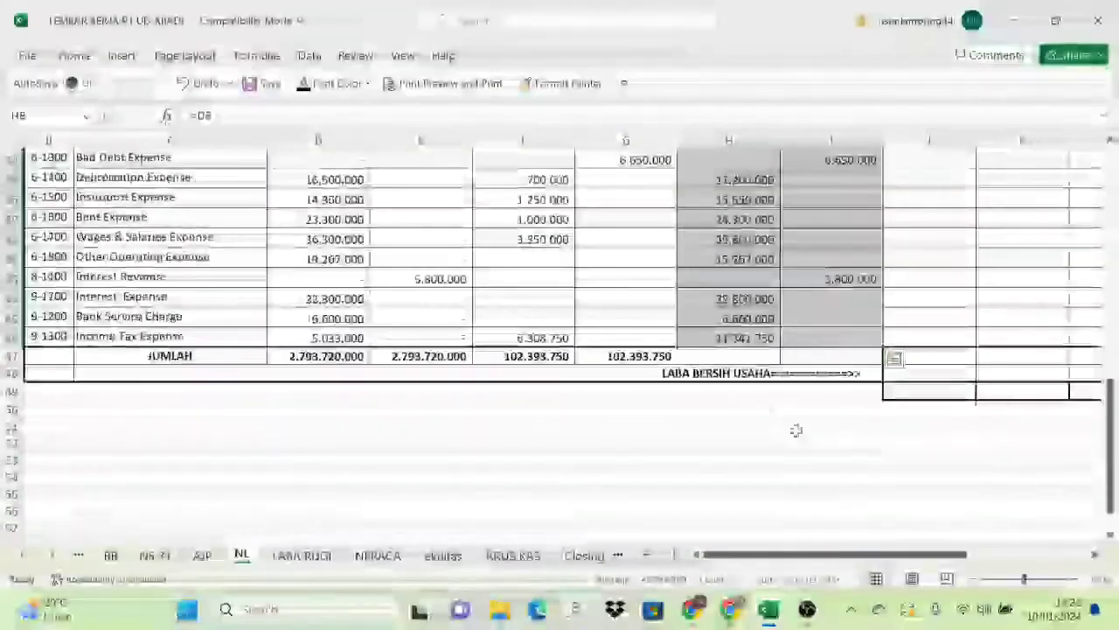
left_click(759, 282)
left_click(841, 300)
left_click(762, 300)
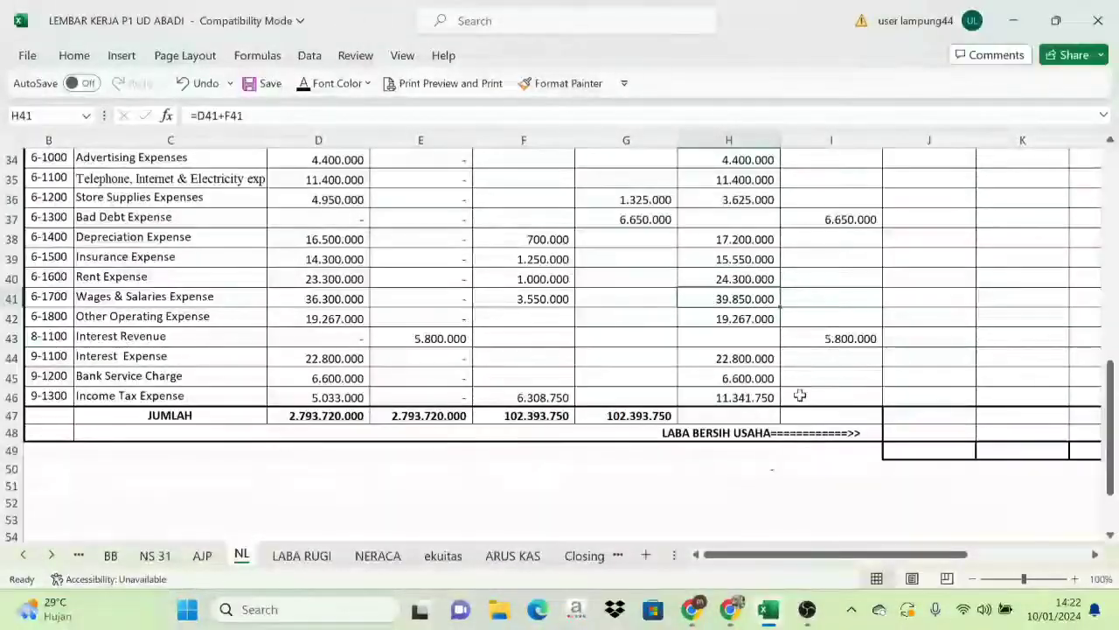
Set the font color of the NERACA SALDO DISESUAIKAN JUMLAH totals in H47:I47 to black.
left_click(726, 415)
left_click_drag(726, 415, 800, 423)
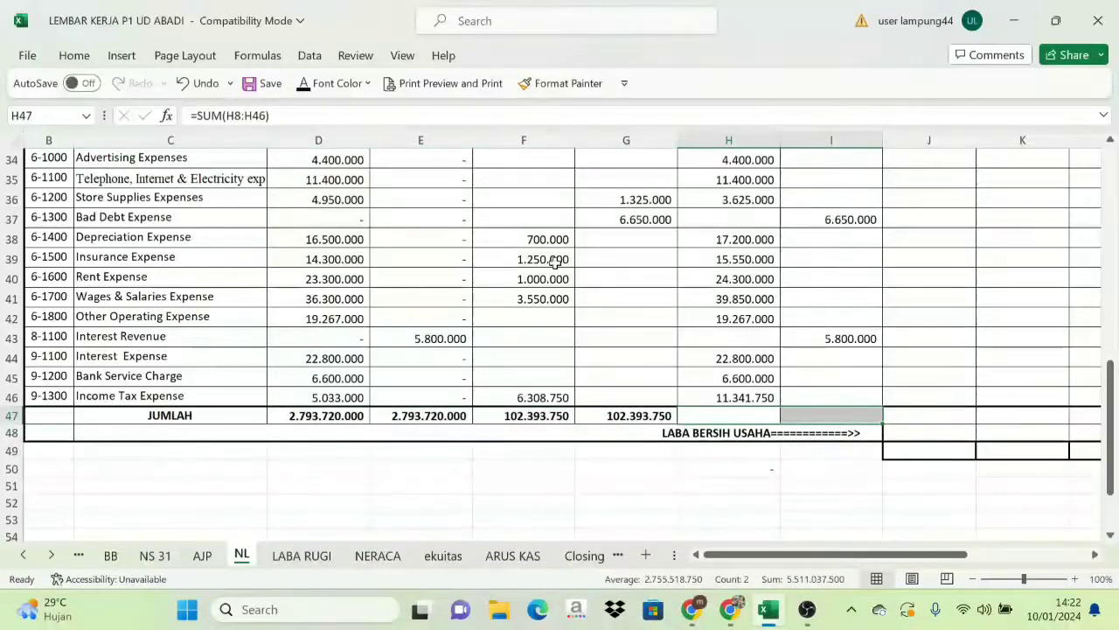
left_click(886, 322)
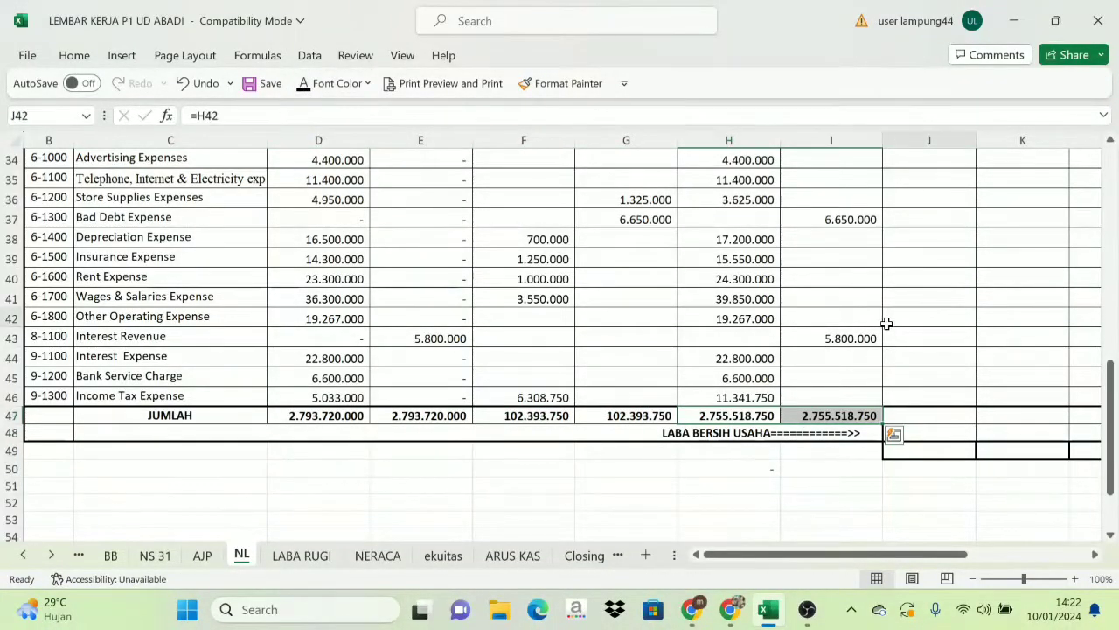
Compare the NERACA SALDO DISESUAIKAN debit and credit JUMLAH totals in H47 and I47.
left_click(776, 419)
left_click(810, 418)
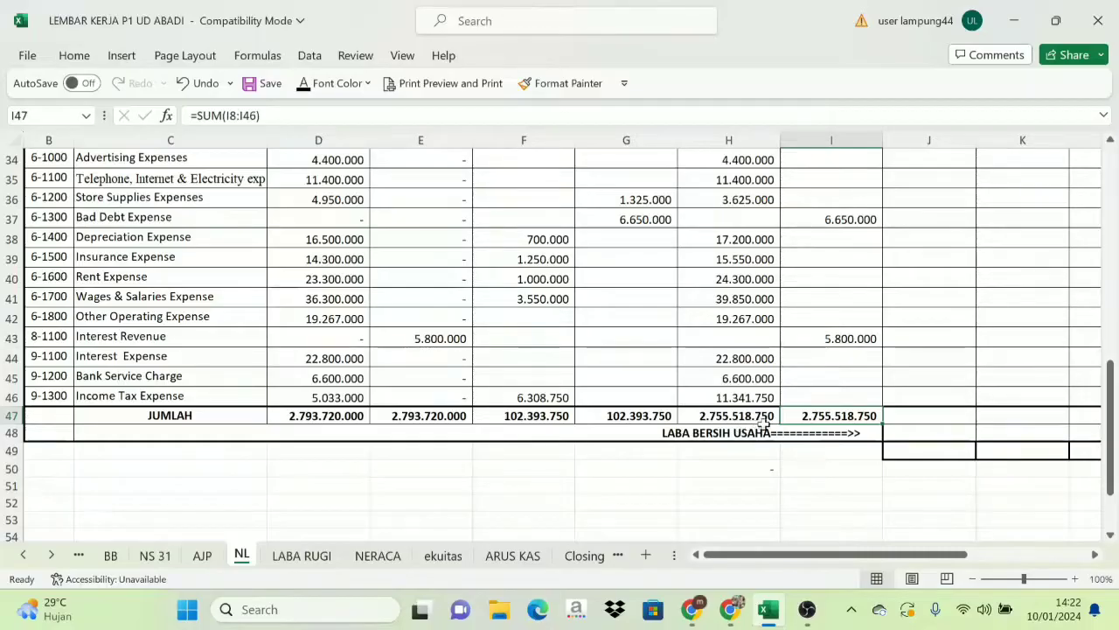
scroll(866, 411, "up", 11)
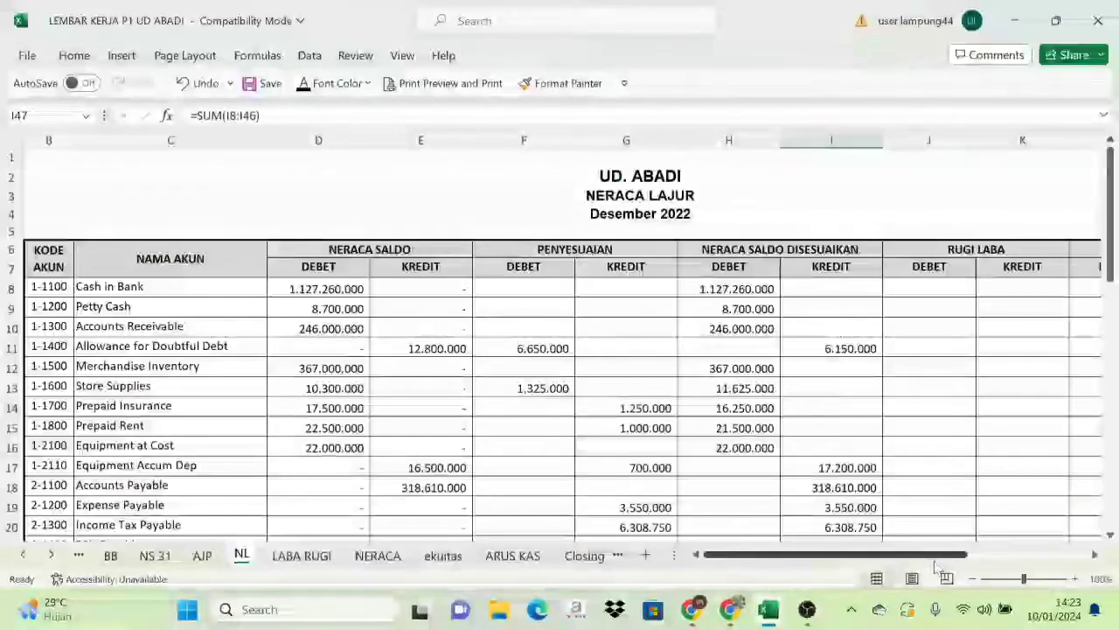
Examine the NERACA SALDO DISESUAIKAN section in H6 and the empty RUGI LABA debit and credit columns under J6.
left_click_drag(936, 554, 1015, 573)
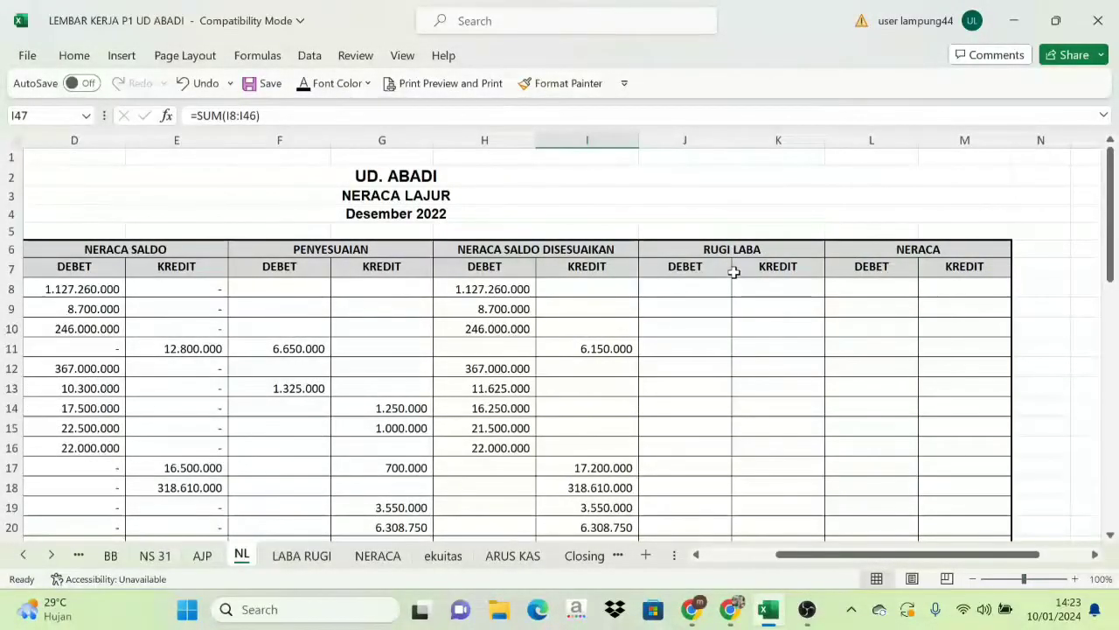
scroll(732, 270, "down", 1)
scroll(715, 249, "up", 1)
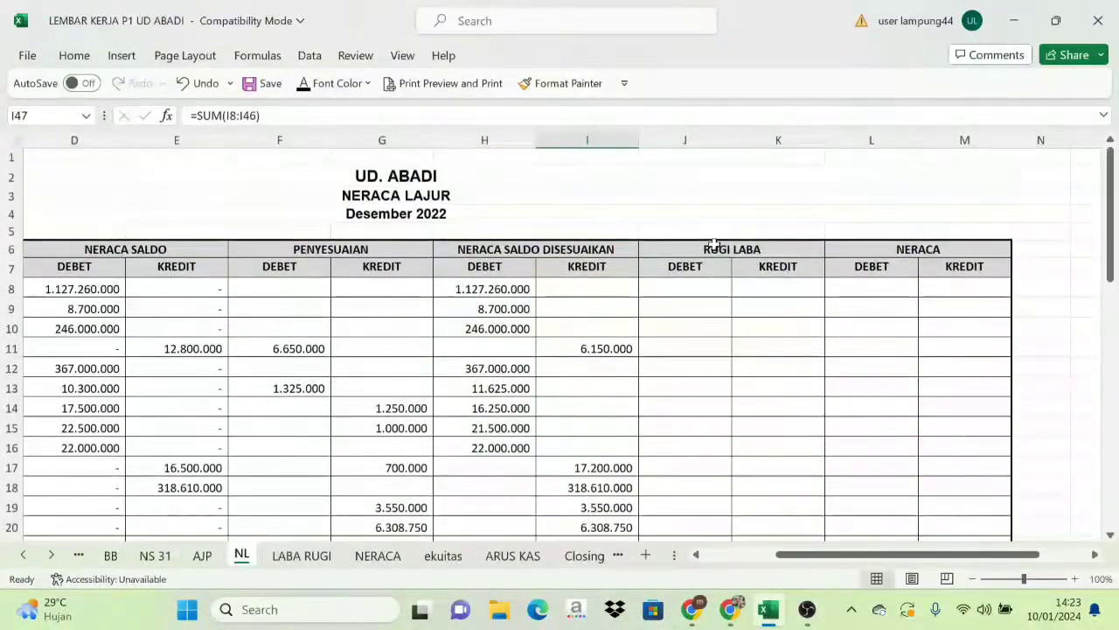
scroll(712, 255, "down", 2)
scroll(712, 263, "up", 1)
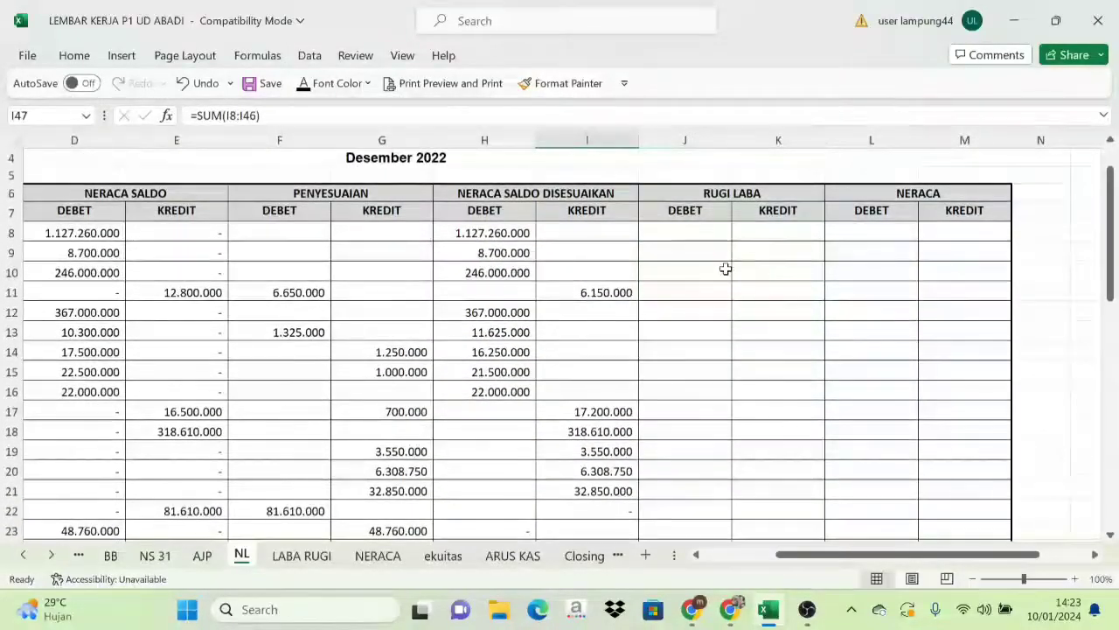
scroll(725, 267, "up", 1)
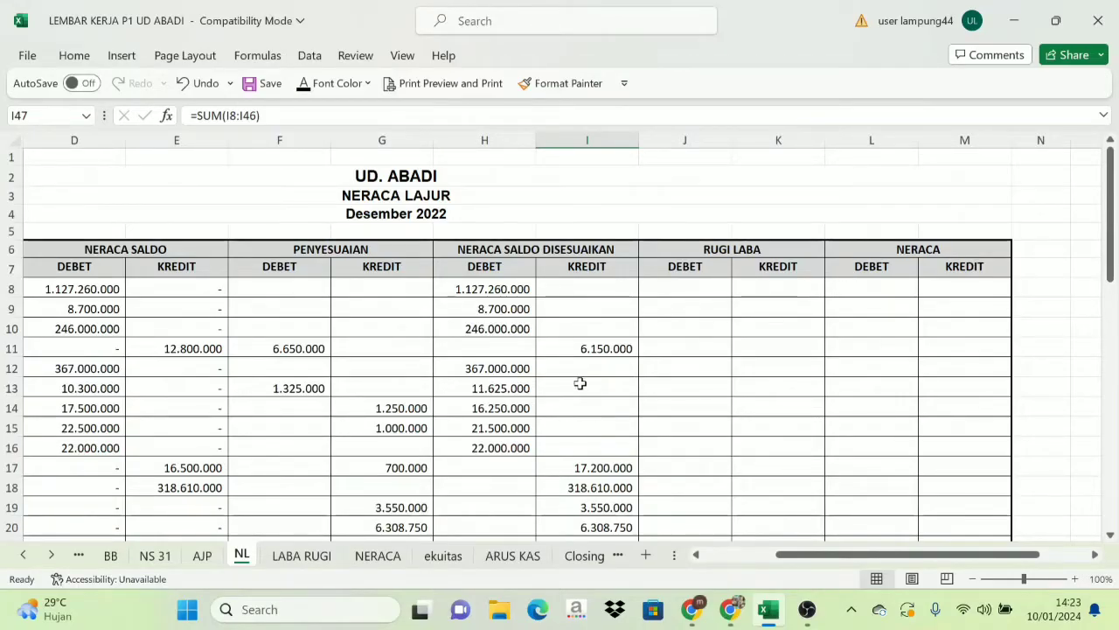
left_click(511, 253)
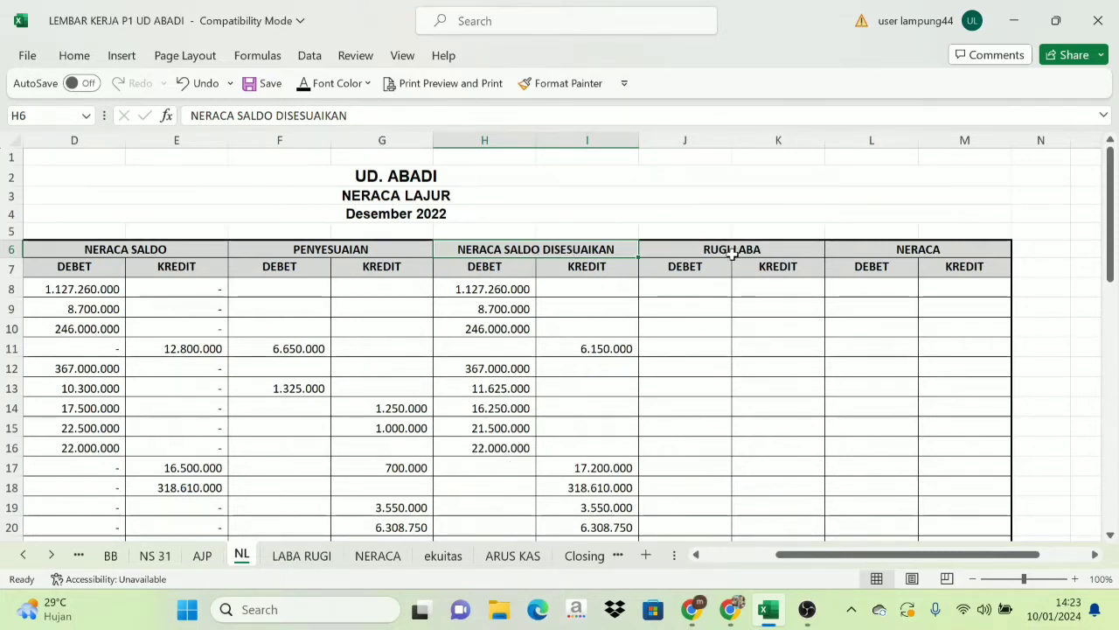
left_click_drag(732, 253, 784, 253)
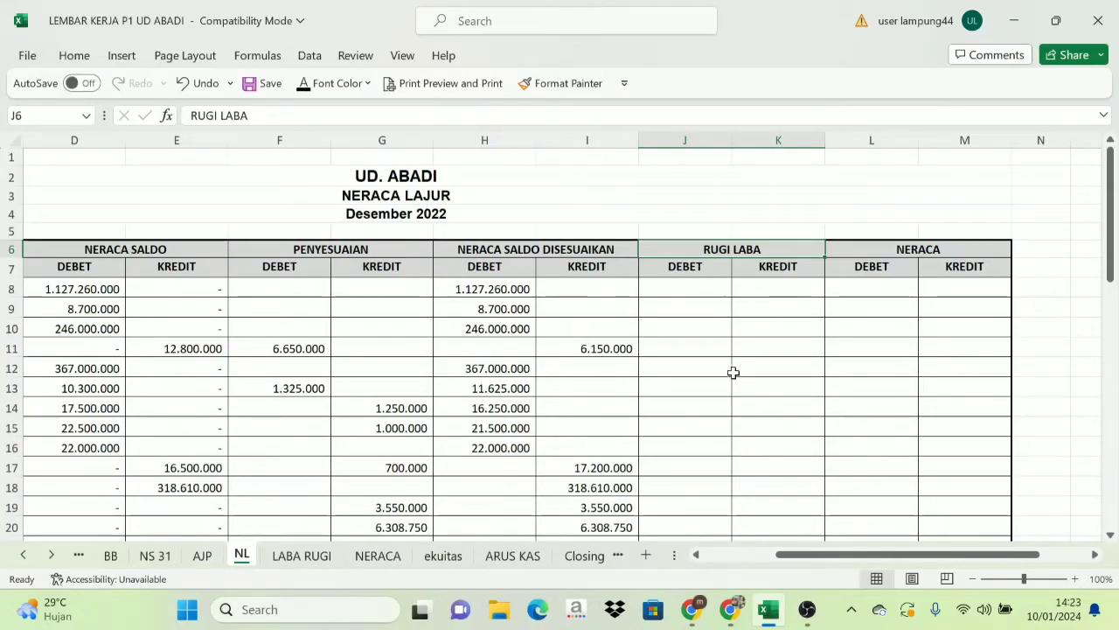
scroll(657, 410, "down", 3)
scroll(674, 400, "up", 3)
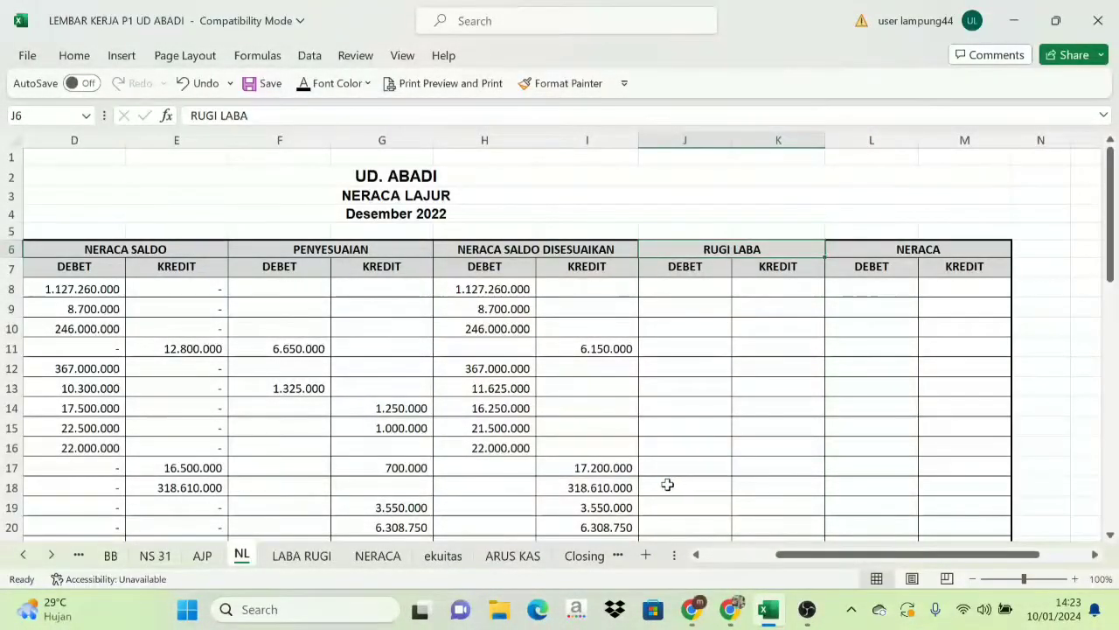
Set the font color of the account codes and names from Sales to Income Tax Expense (B28:C46) to red.
left_click_drag(805, 553, 732, 553)
scroll(211, 431, "down", 1)
scroll(211, 430, "down", 5)
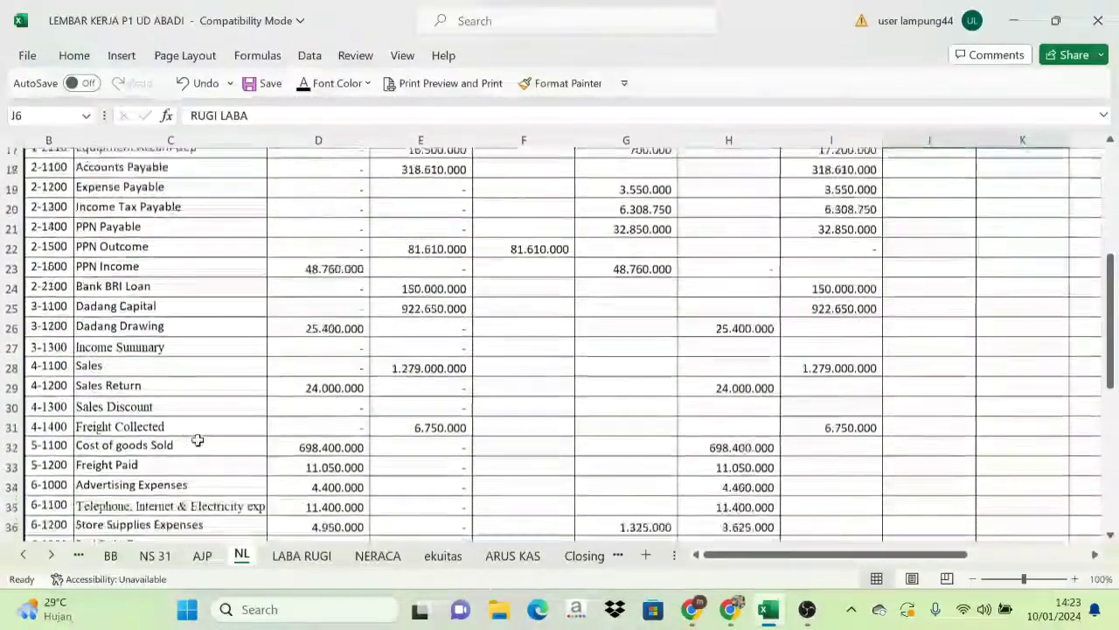
left_click_drag(49, 337, 140, 454)
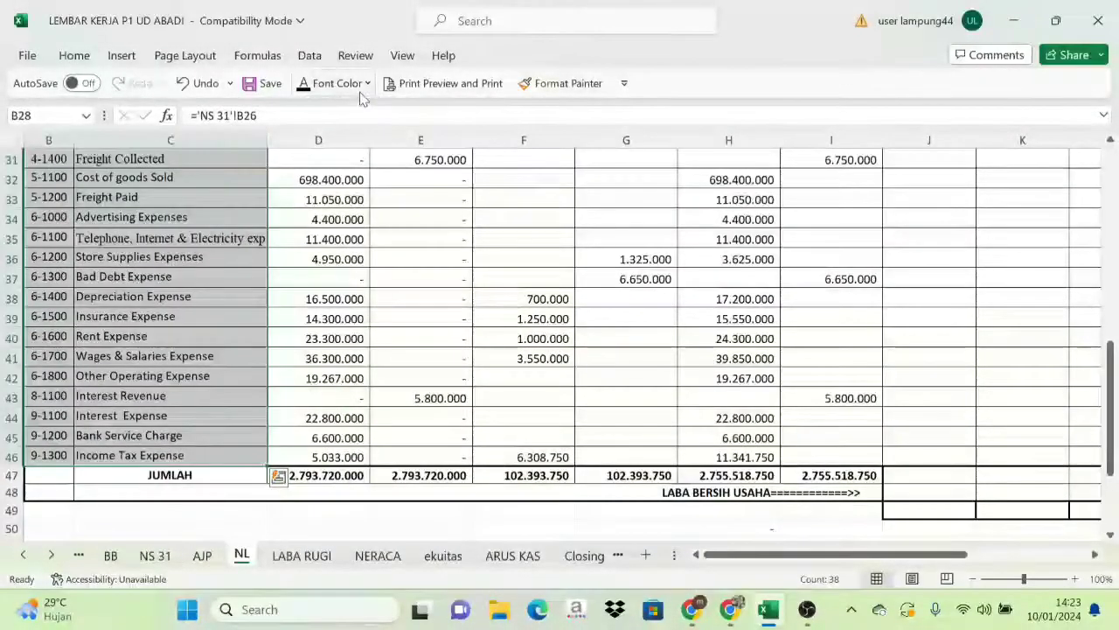
left_click(366, 85)
left_click(319, 275)
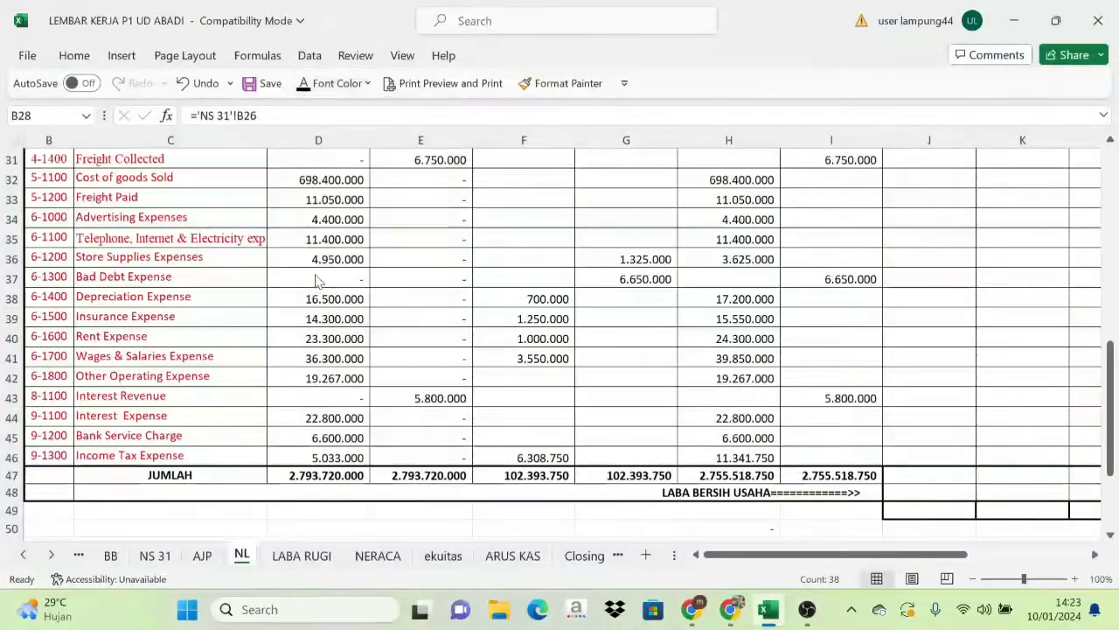
Review the red income statement accounts in B28:C46, from Sales 4-1100 to Income Tax Expense 9-1300, against the accounts above them.
scroll(206, 289, "up", 4)
left_click(205, 274)
scroll(137, 333, "down", 2)
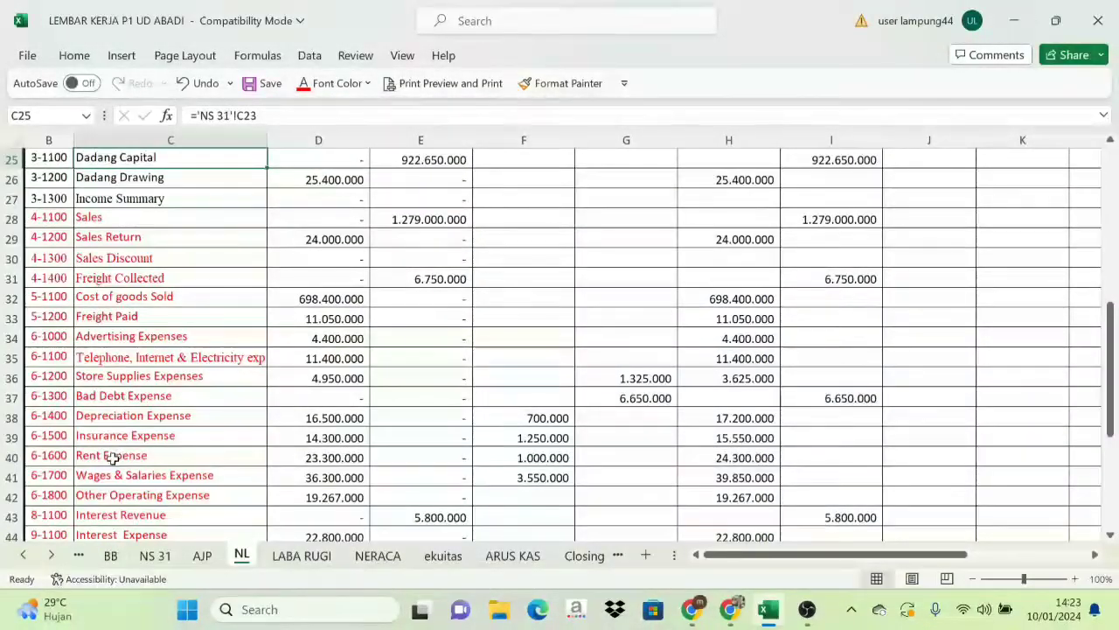
scroll(110, 464, "down", 3)
scroll(105, 464, "up", 4)
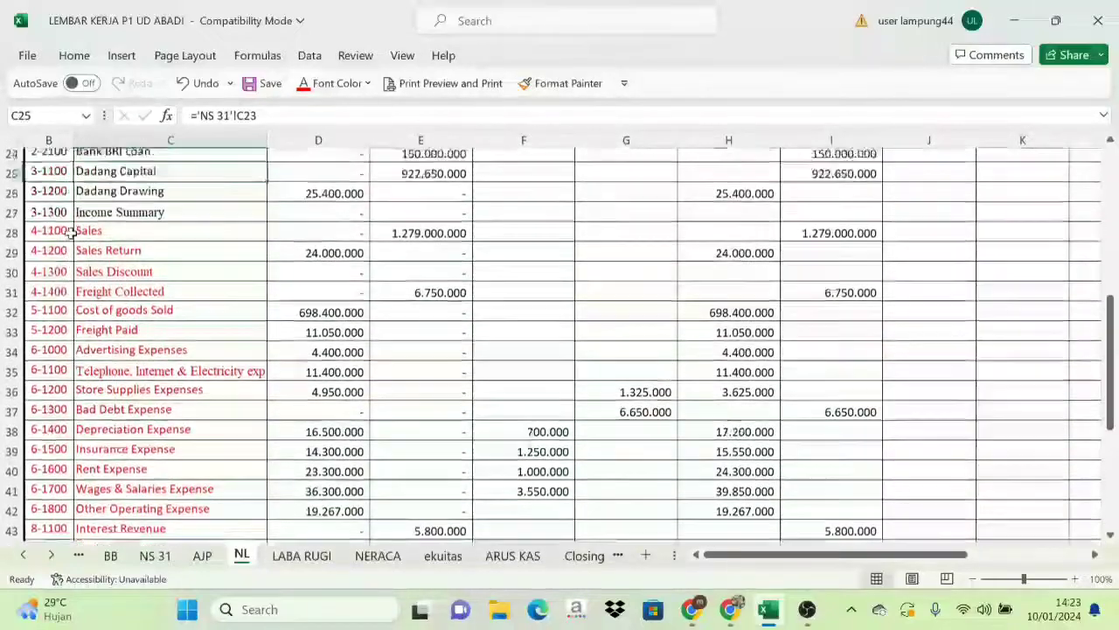
scroll(88, 254, "up", 1)
scroll(154, 389, "down", 2)
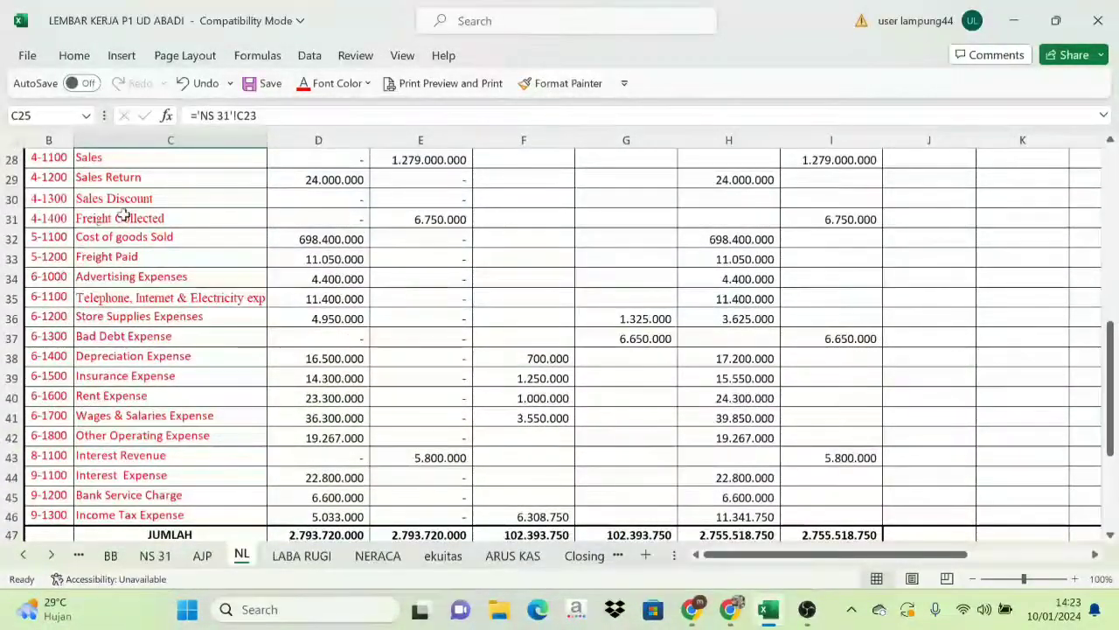
scroll(136, 427, "up", 4)
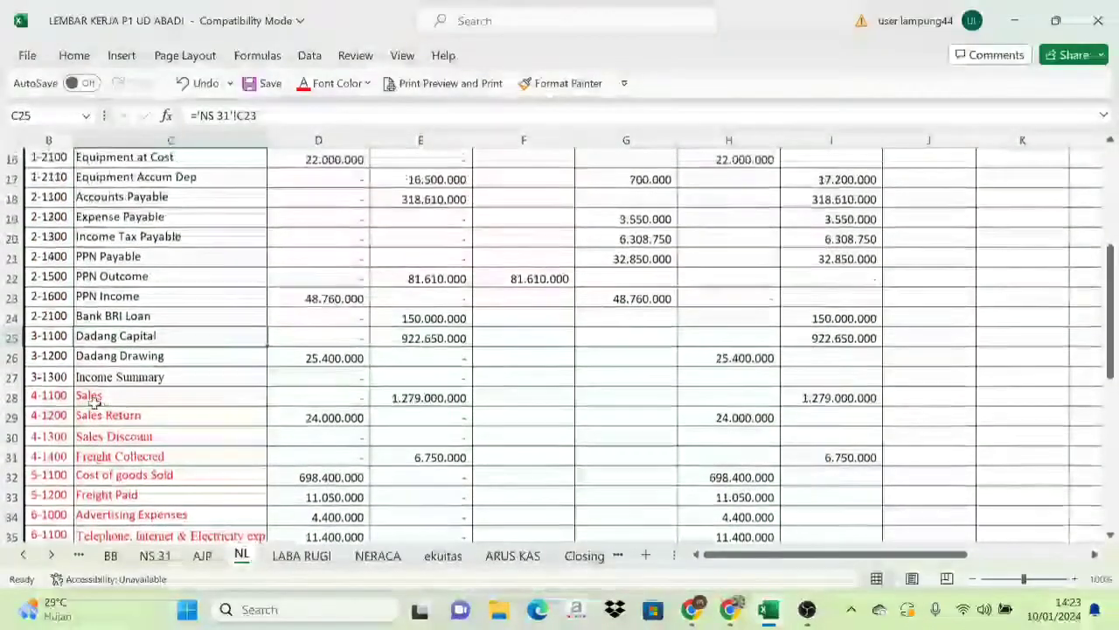
left_click(48, 398)
left_click_drag(48, 398, 125, 477)
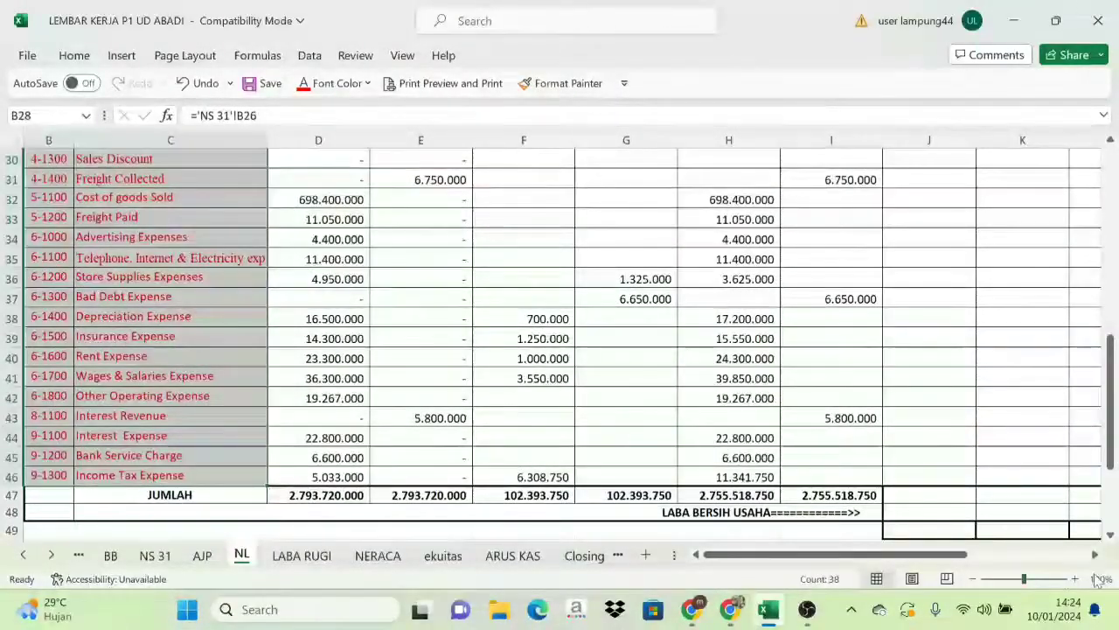
scroll(350, 362, "up", 3)
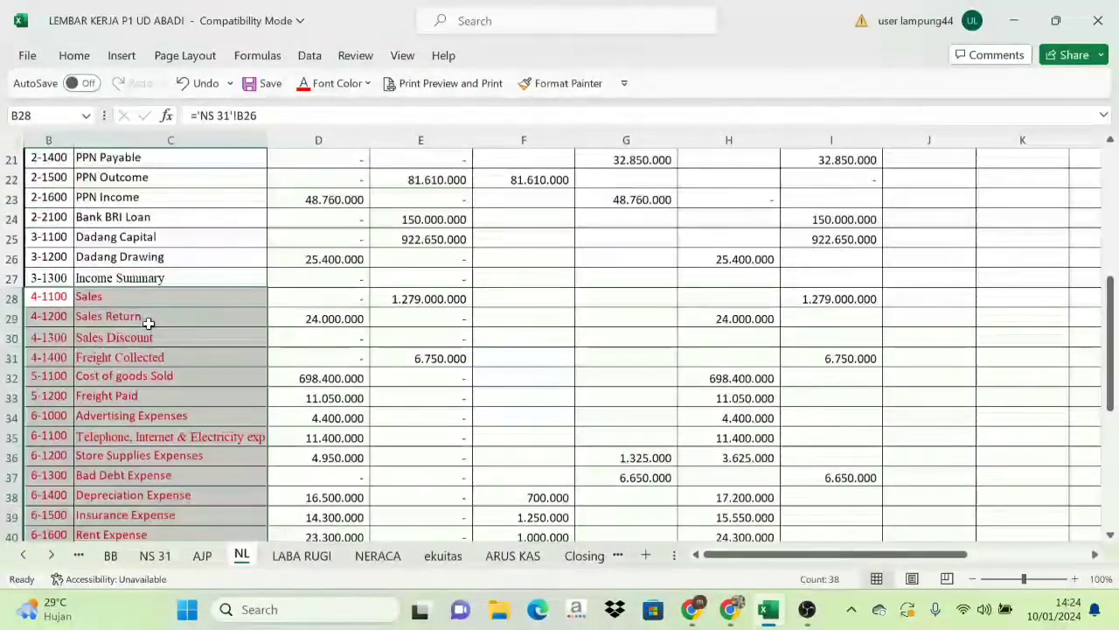
scroll(619, 376, "up", 6)
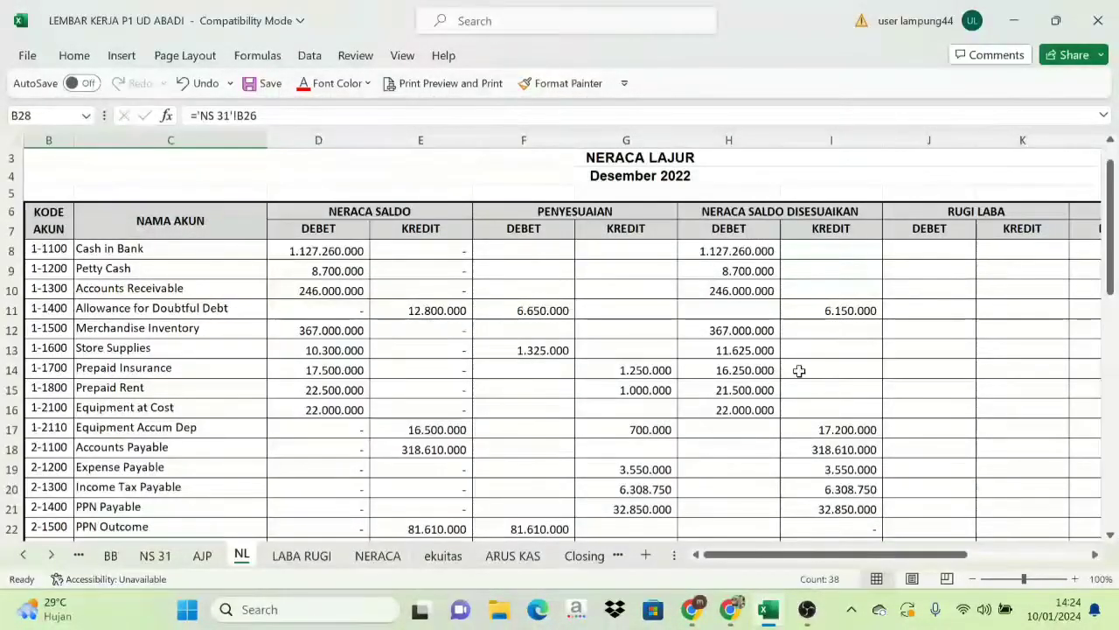
Set the font color of the NERACA SALDO DISESUAIKAN balances from Sales to Income Tax Expense (H28:I46) to red.
scroll(767, 420, "down", 5)
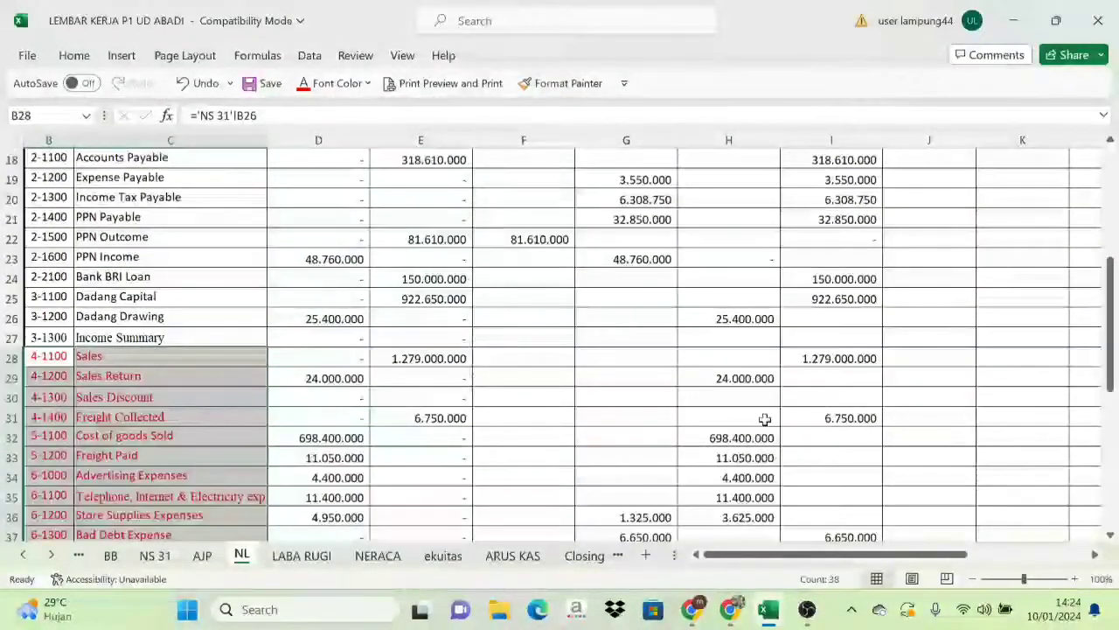
scroll(768, 418, "down", 1)
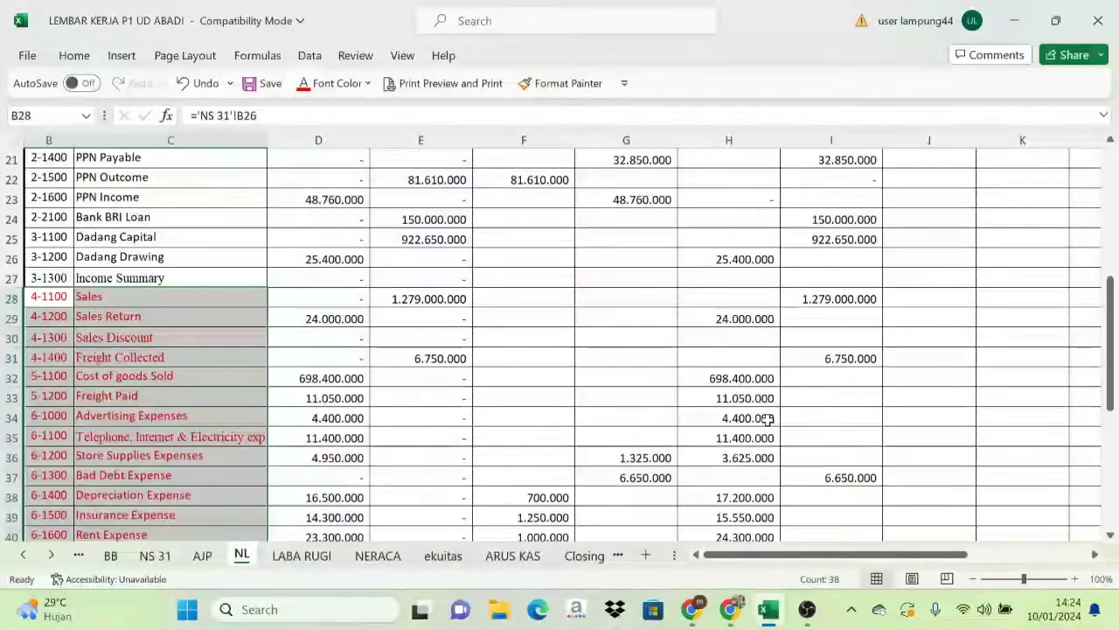
scroll(765, 420, "down", 1)
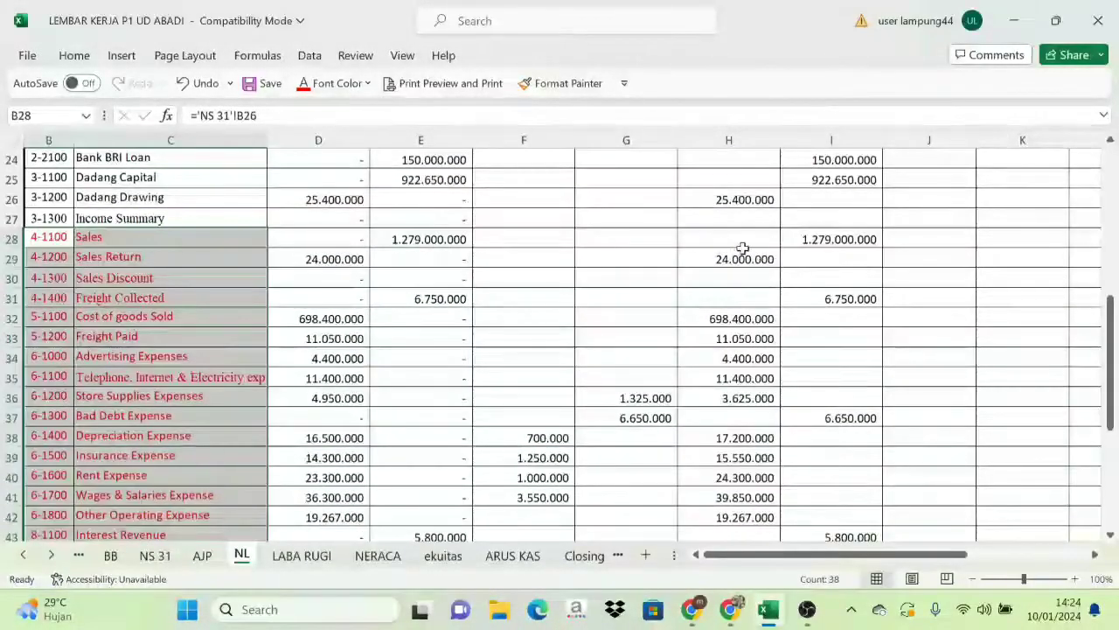
left_click_drag(743, 240, 787, 241)
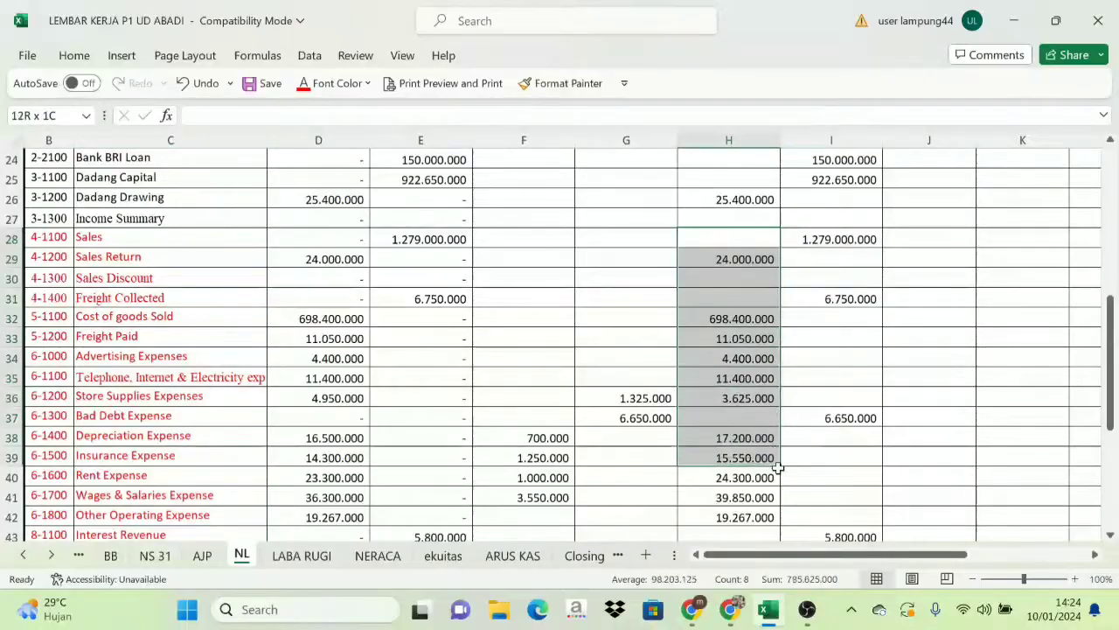
left_click_drag(778, 468, 829, 378)
scroll(925, 370, "up", 11)
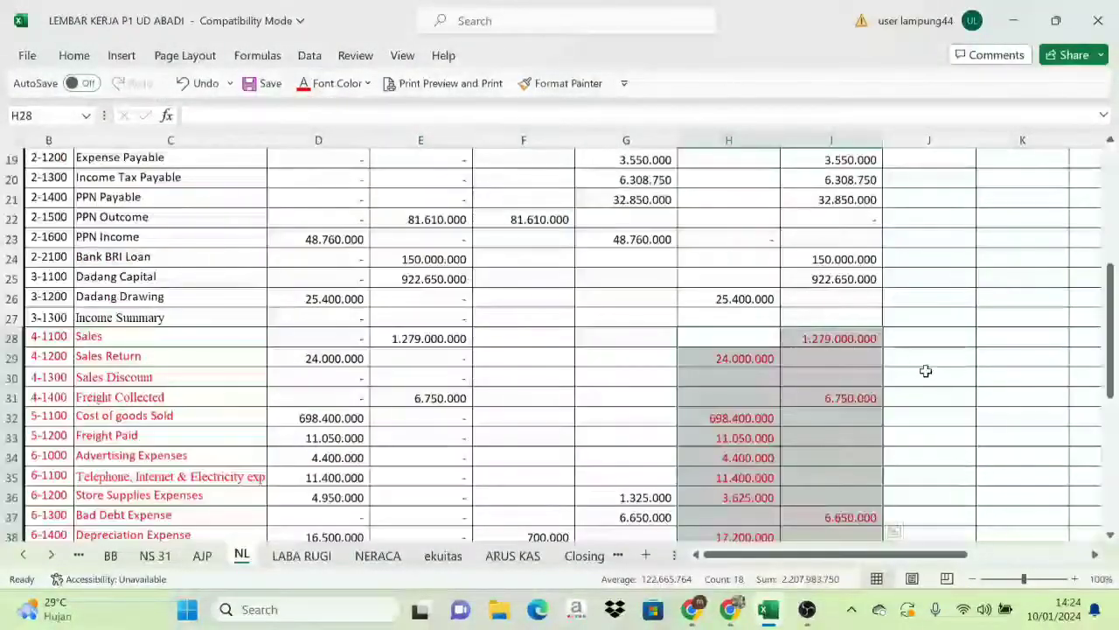
Compare the red adjusted balances from row 28 down with the RUGI LABA debit and credit columns J and K.
left_click(982, 250)
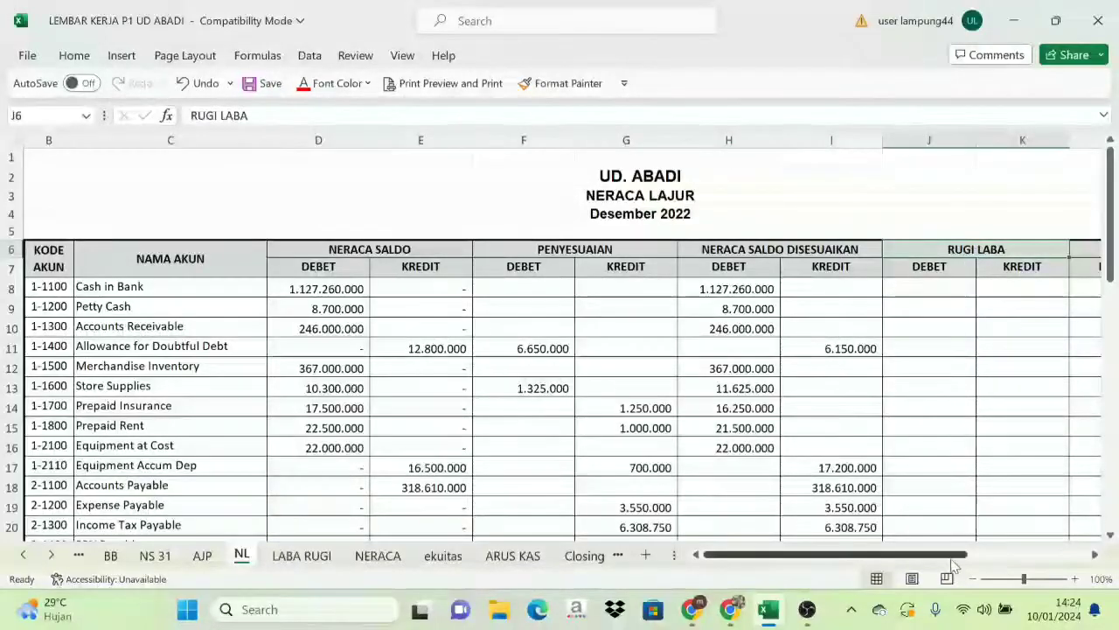
left_click_drag(957, 554, 1030, 555)
scroll(791, 452, "down", 6)
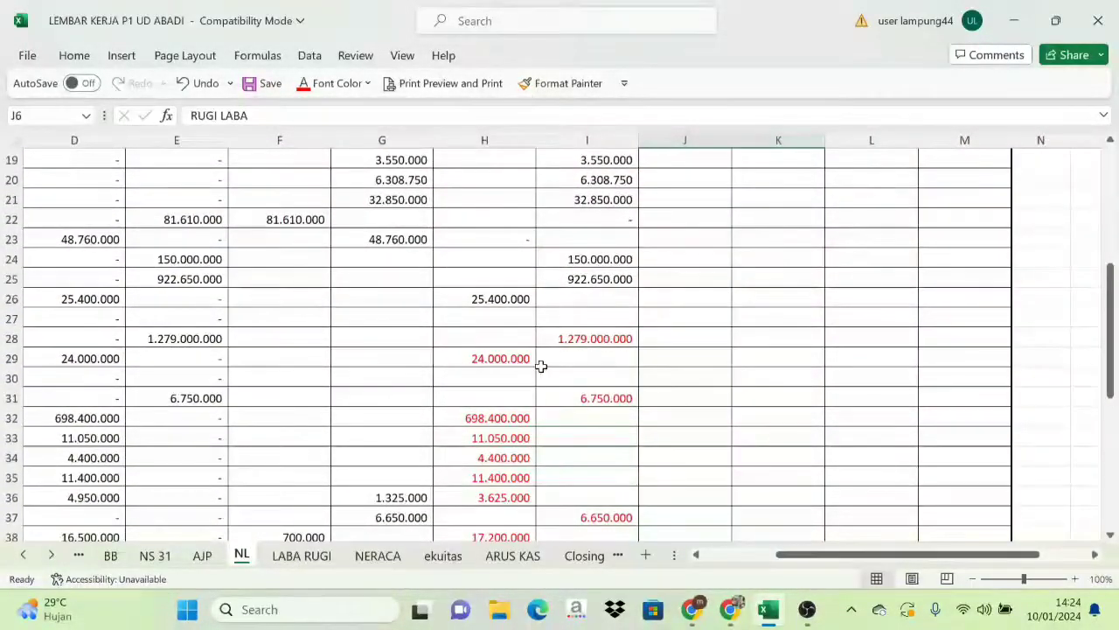
scroll(540, 368, "up", 5)
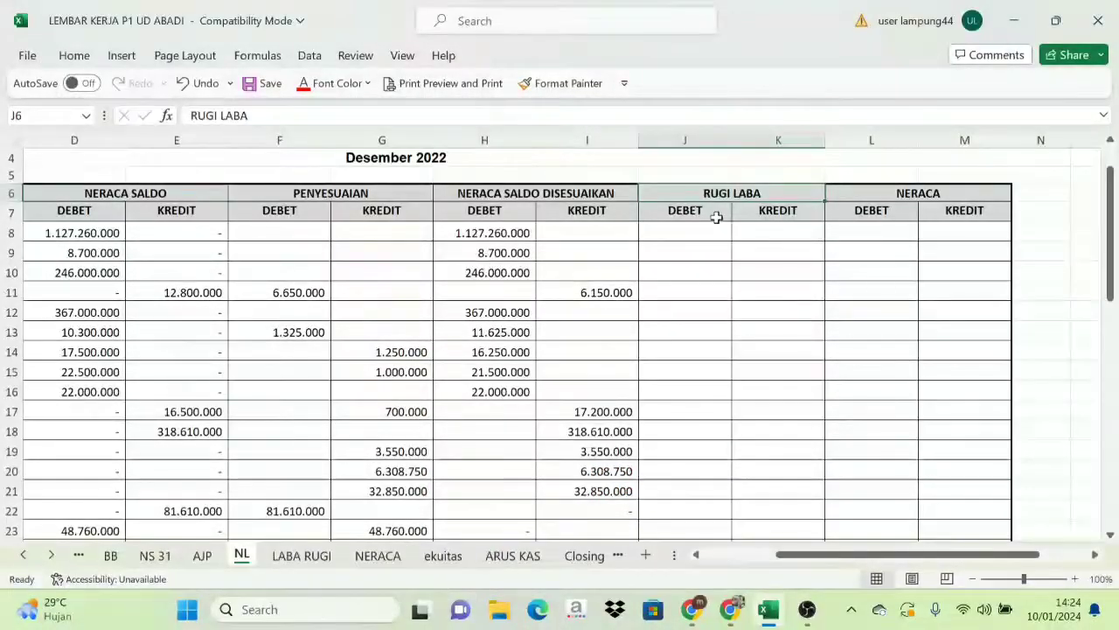
scroll(694, 337, "down", 6)
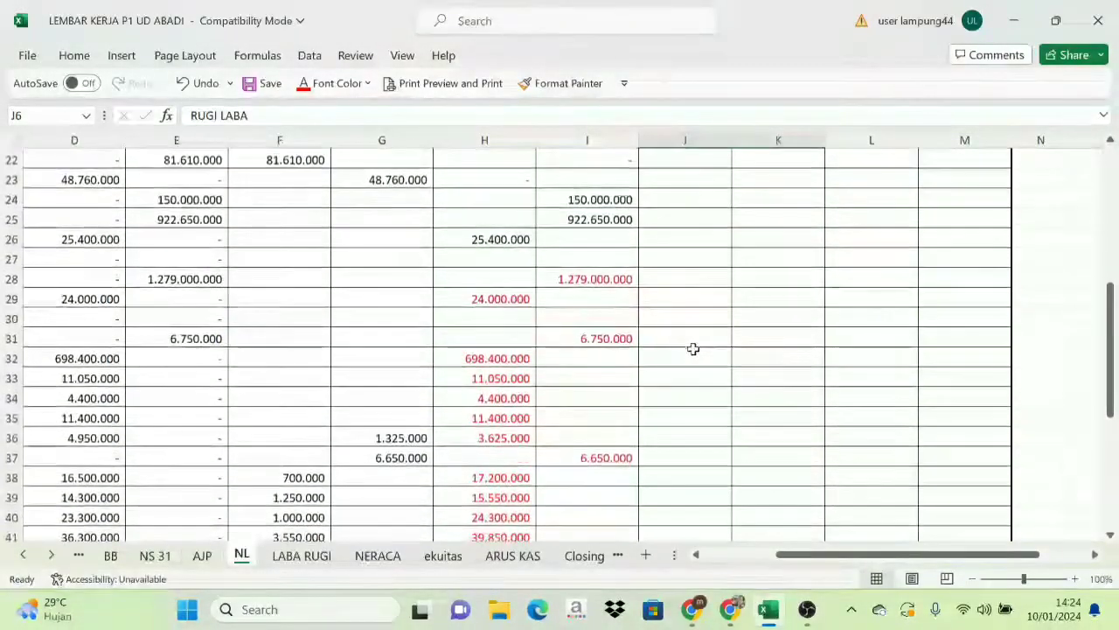
scroll(674, 363, "down", 2)
scroll(654, 373, "up", 2)
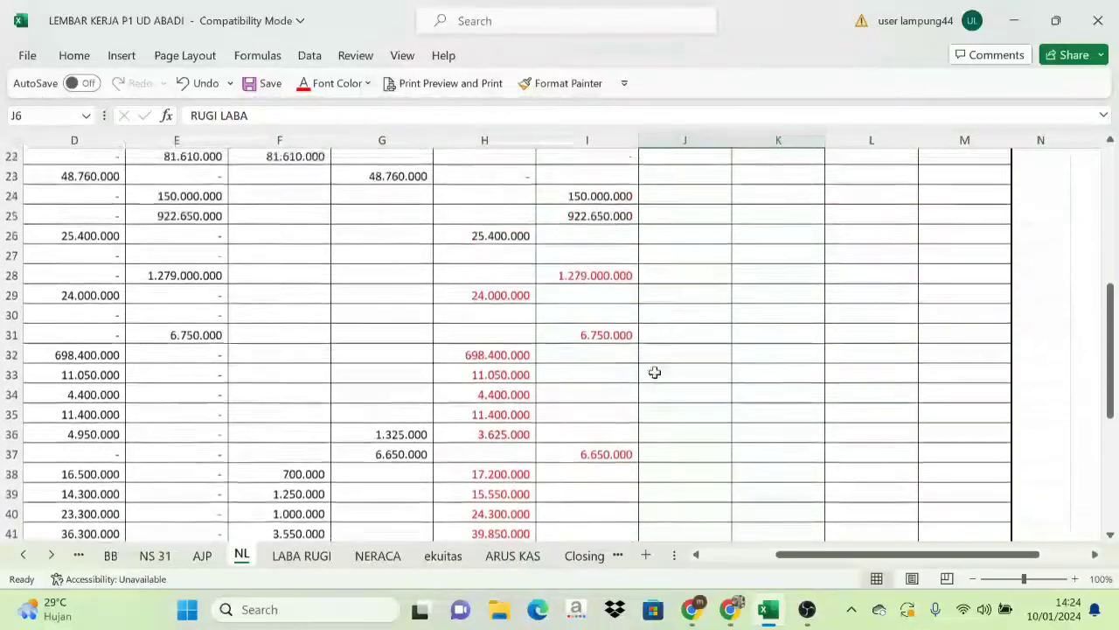
scroll(594, 285, "up", 7)
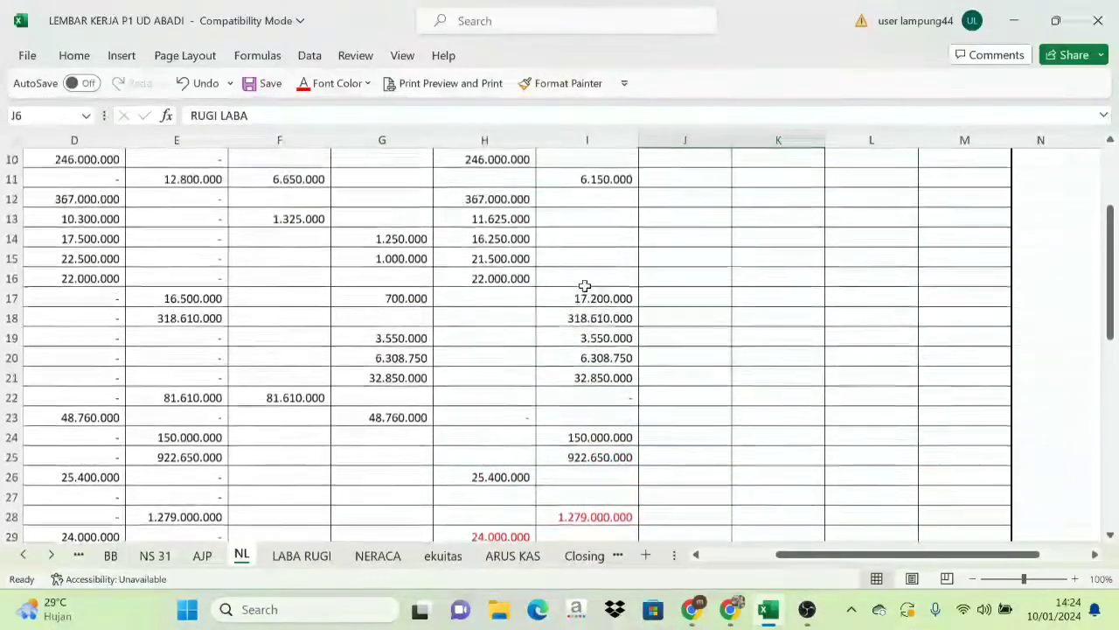
scroll(598, 255, "down", 6)
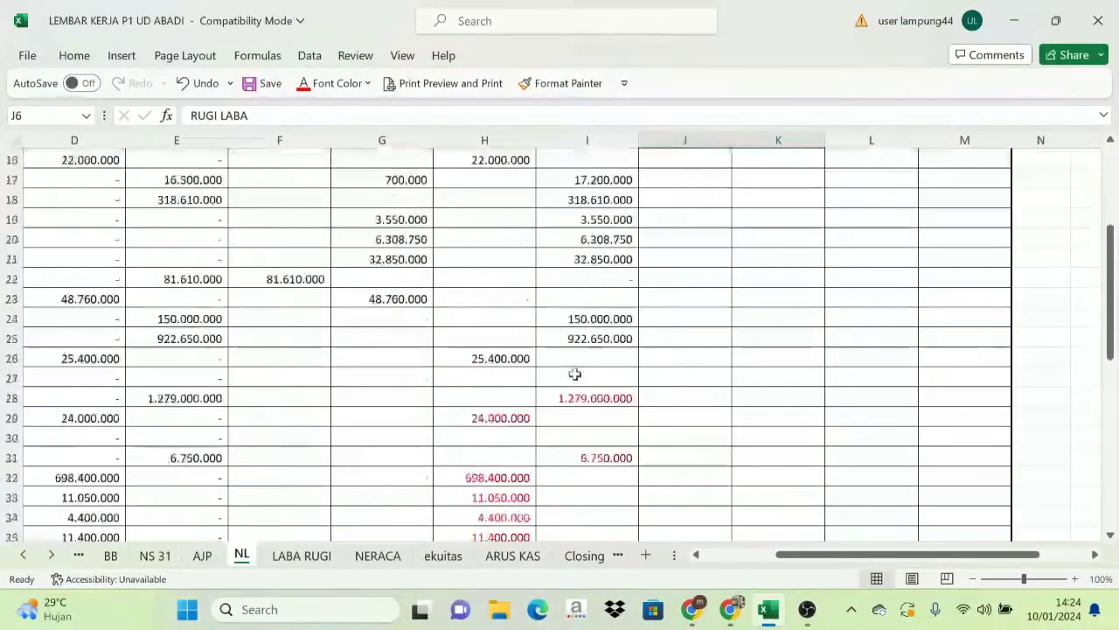
Set the font color of the Sales balance in the RUGI LABA credit column (K28) to Automatic.
left_click(592, 339)
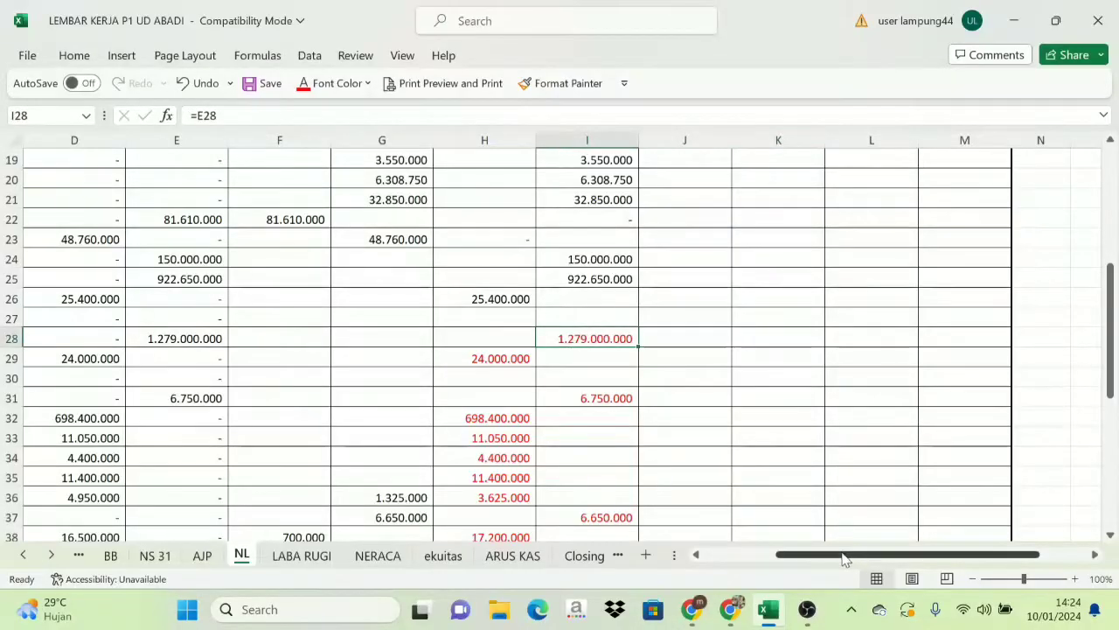
left_click_drag(845, 555, 773, 556)
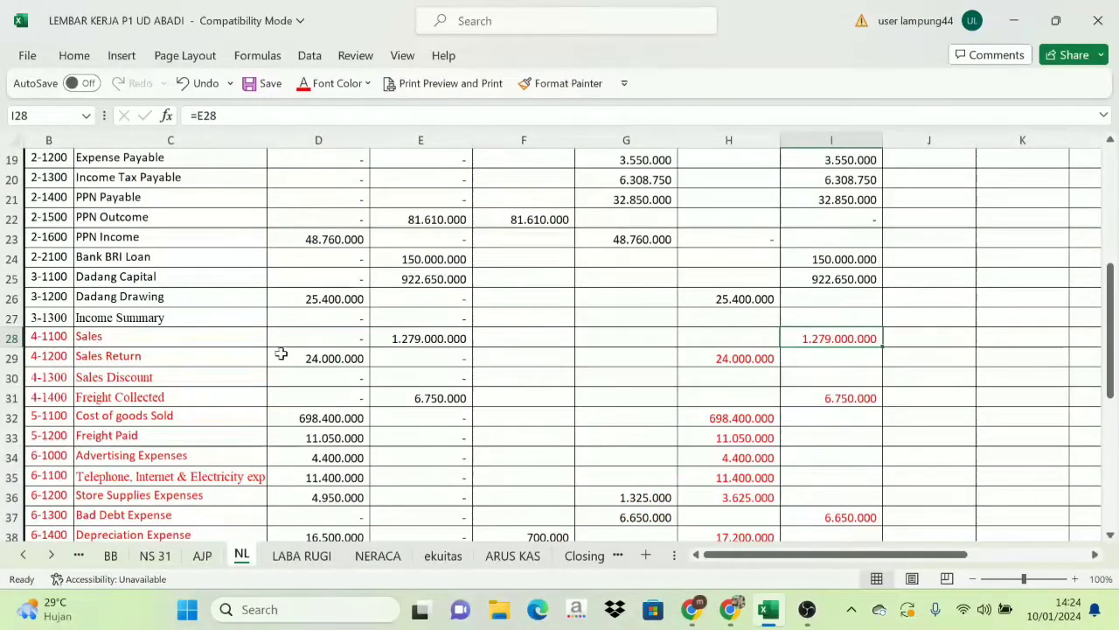
left_click(1016, 336)
scroll(997, 334, "up", 6)
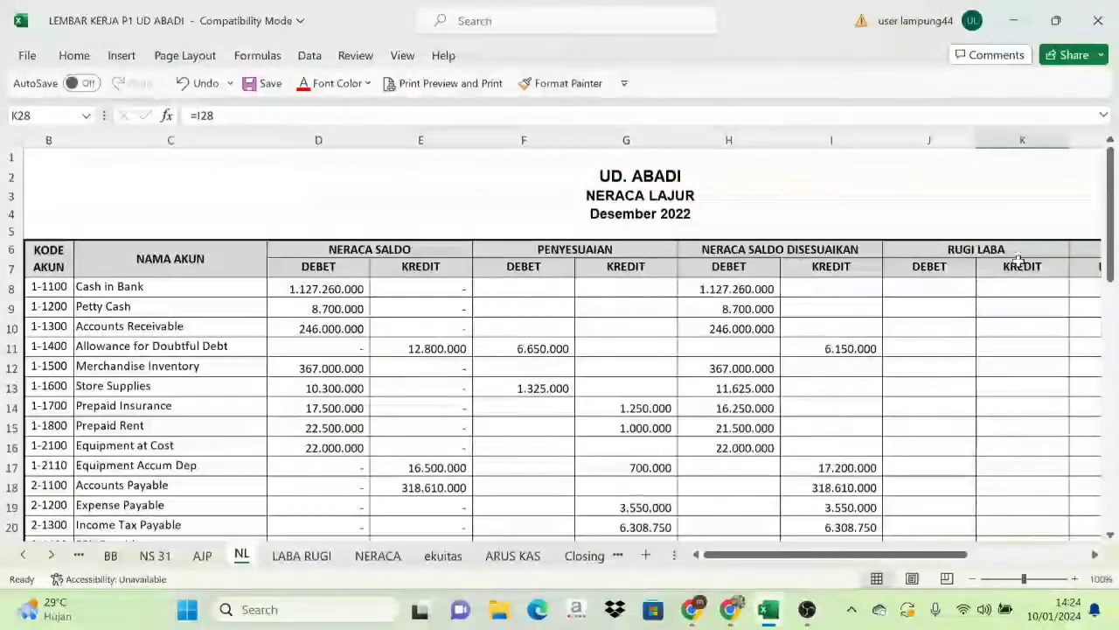
scroll(1019, 385, "down", 7)
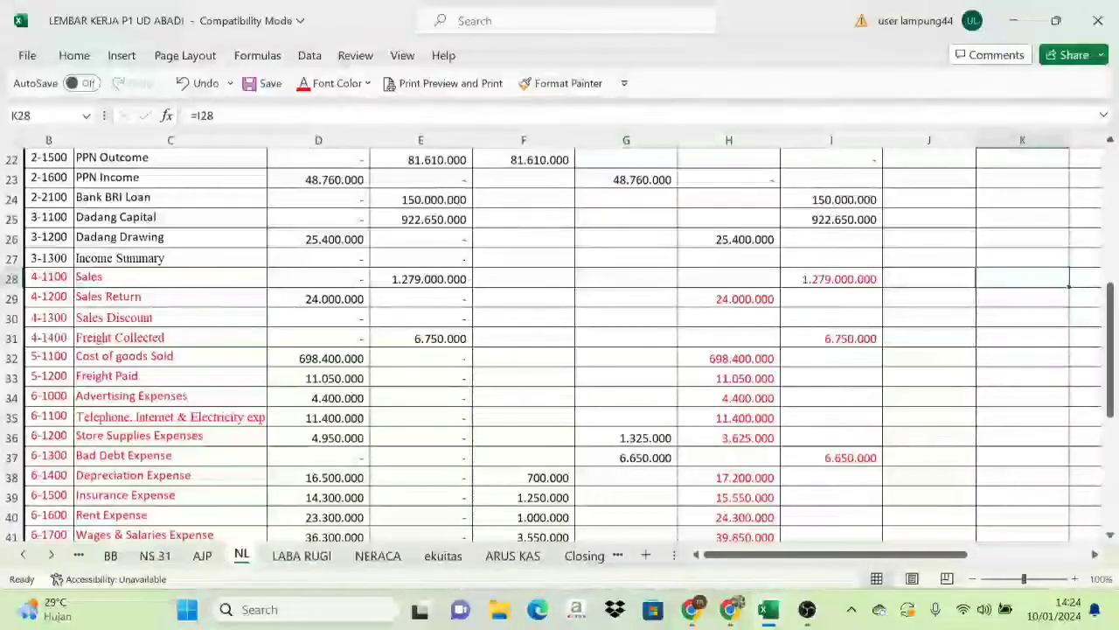
left_click(367, 83)
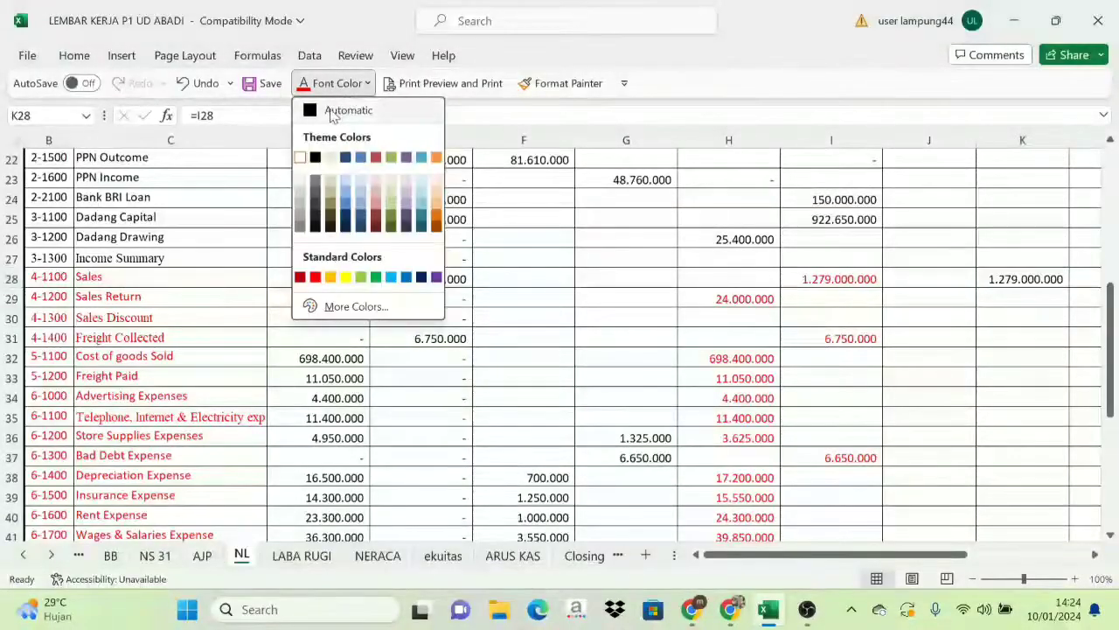
left_click(345, 110)
left_click(1031, 379)
Set the font color of the Sales Return balance in the RUGI LABA debit column (J29) to Automatic.
scroll(950, 376, "up", 3)
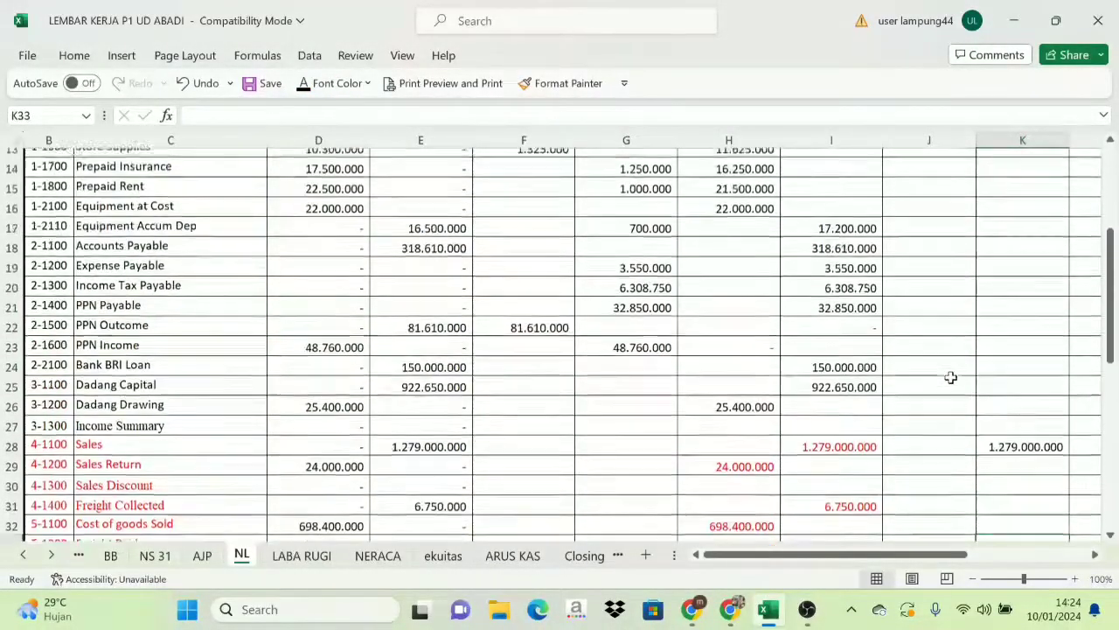
scroll(105, 492, "up", 1)
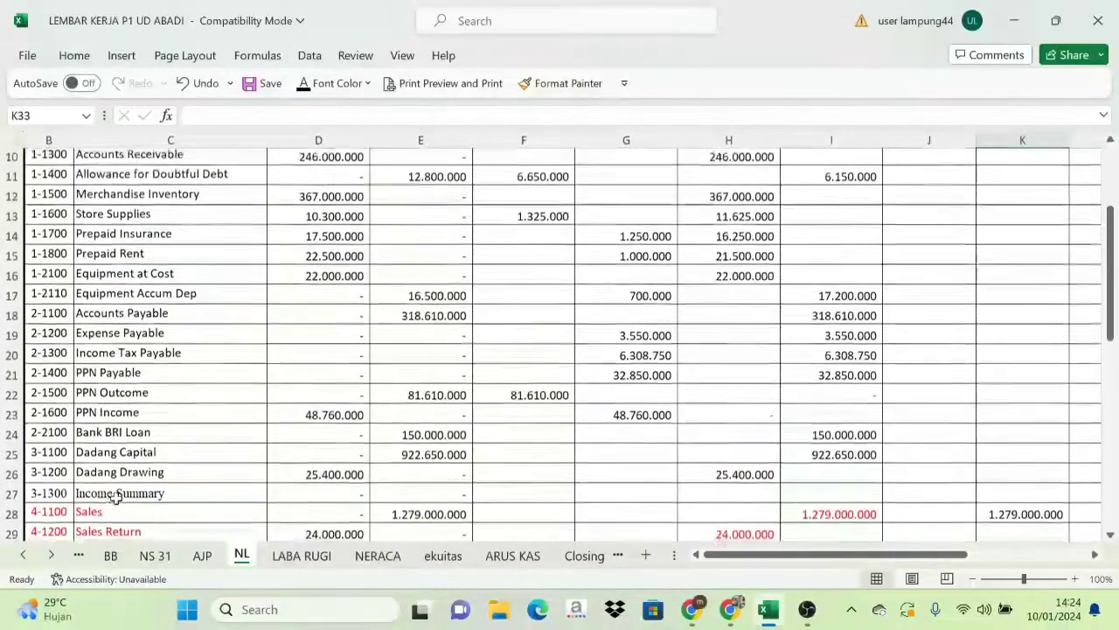
scroll(105, 493, "down", 1)
left_click(744, 479)
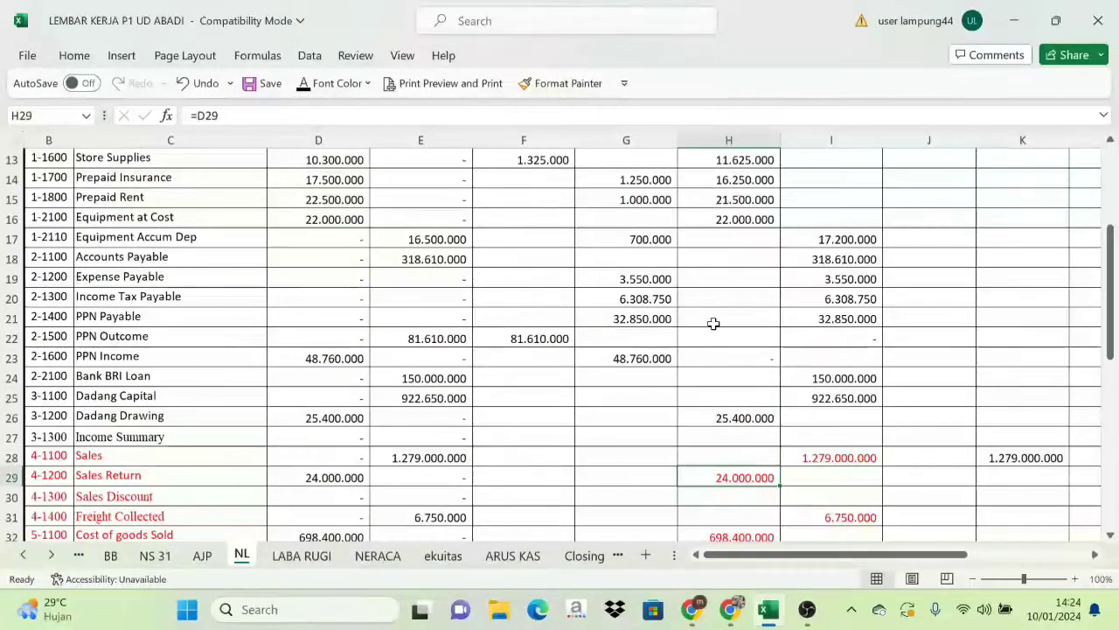
scroll(712, 315, "up", 4)
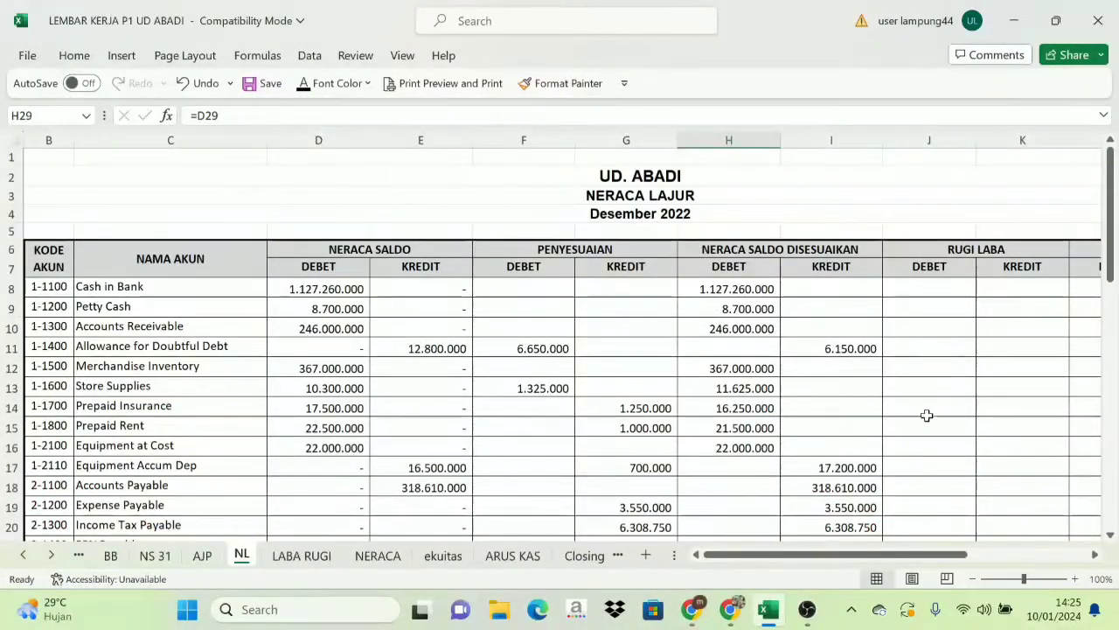
scroll(925, 417, "down", 6)
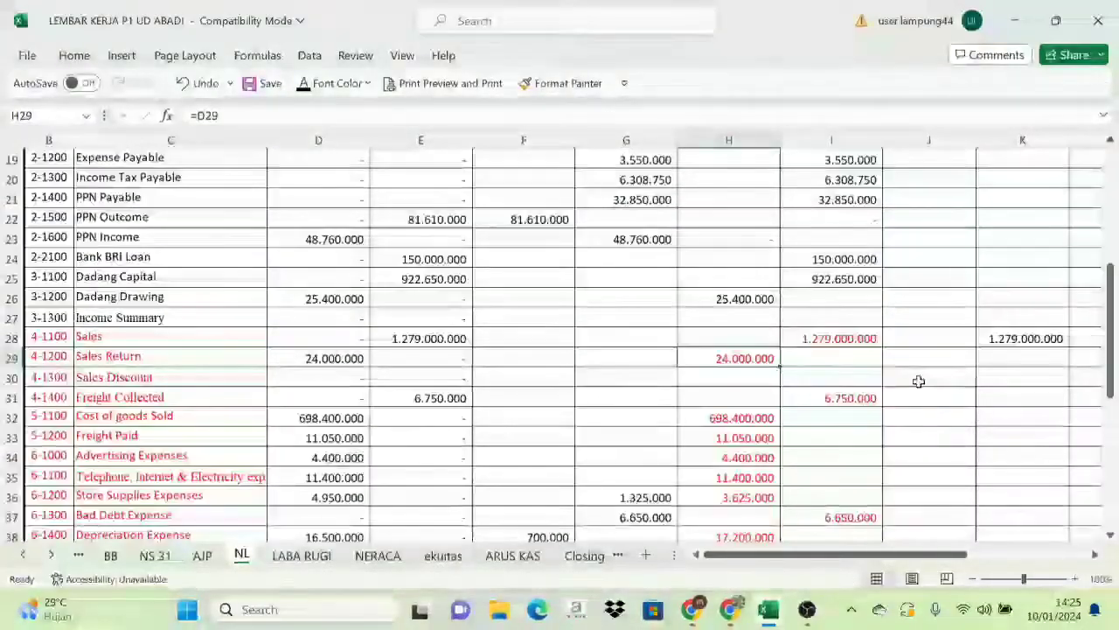
left_click(924, 359)
left_click(313, 88)
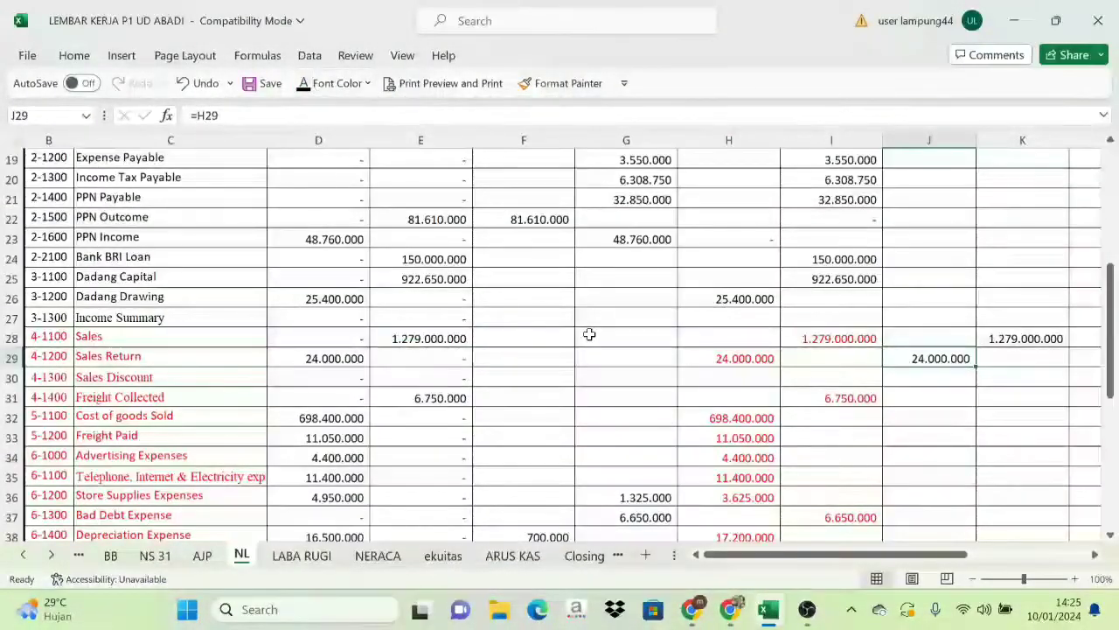
Apply the Automatic font color to all RUGI LABA balances from Sales to Income Tax Expense (J28:K46).
scroll(731, 362, "up", 6)
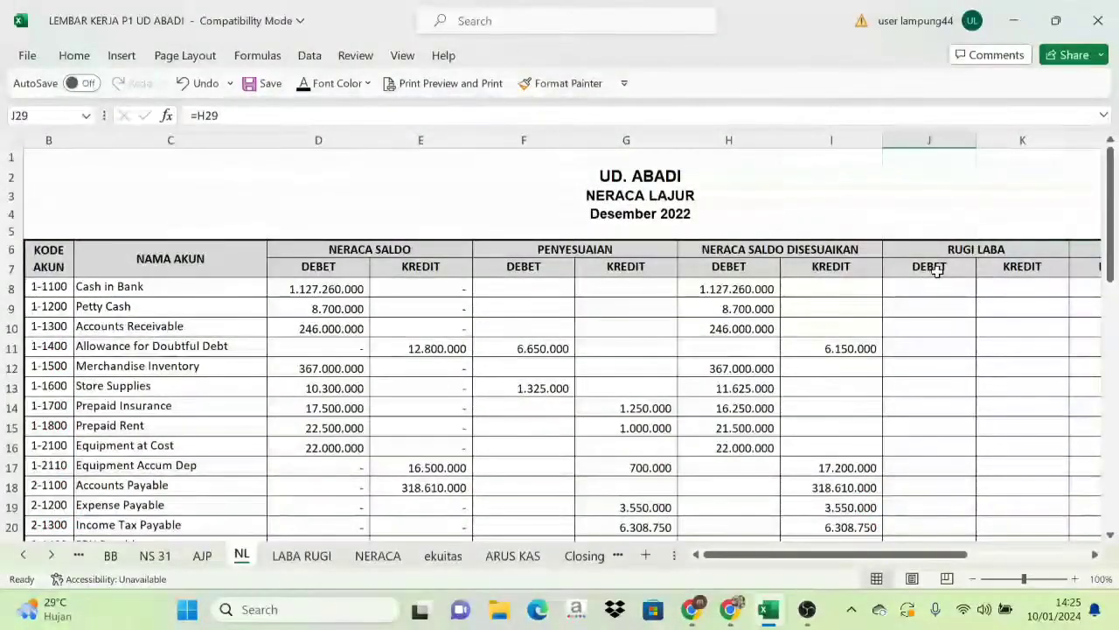
scroll(995, 289, "down", 7)
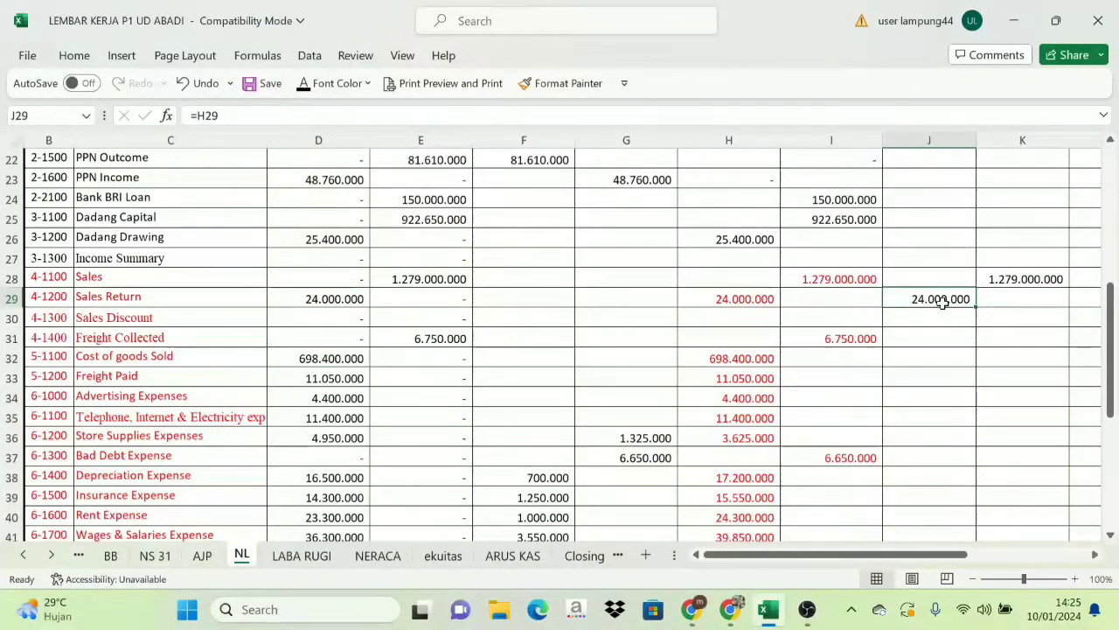
scroll(903, 321, "down", 2)
scroll(944, 201, "up", 1)
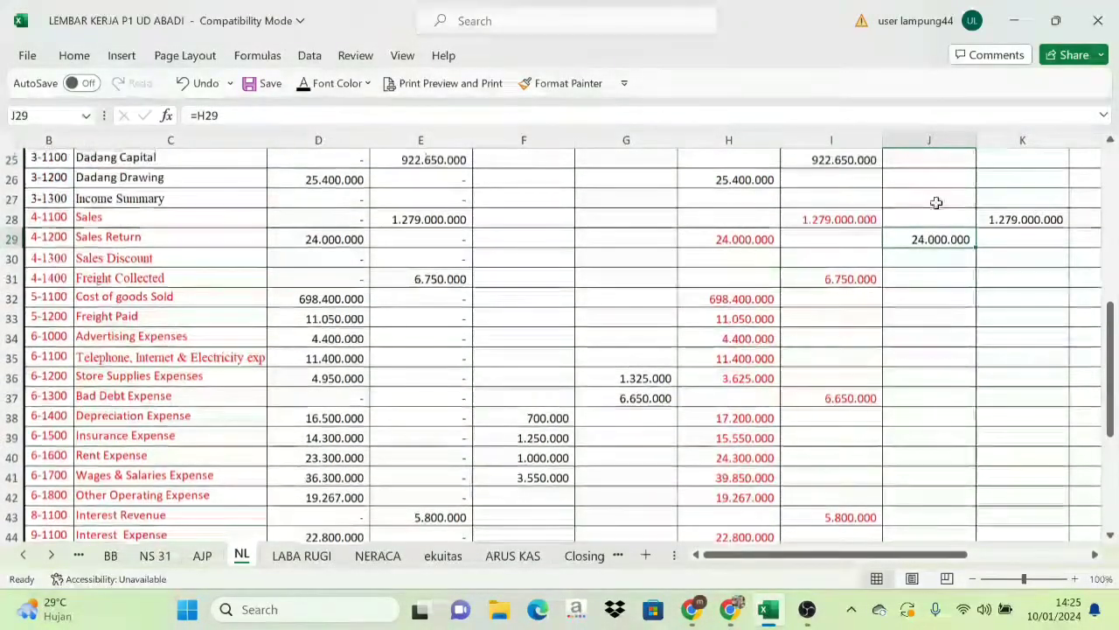
left_click_drag(930, 219, 999, 511)
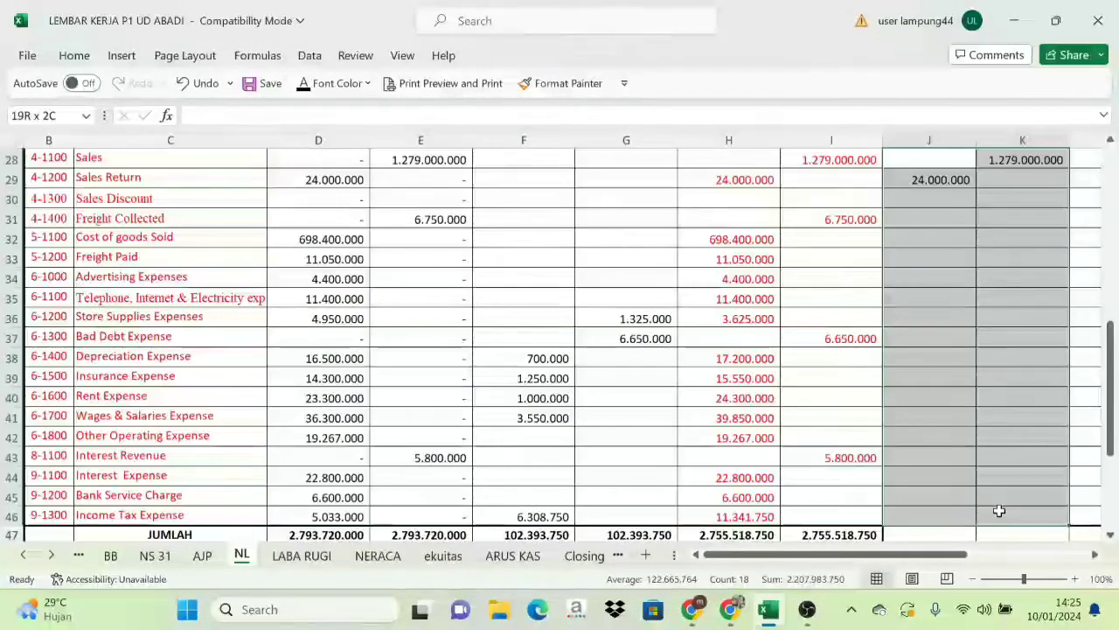
left_click(304, 85)
left_click(909, 493)
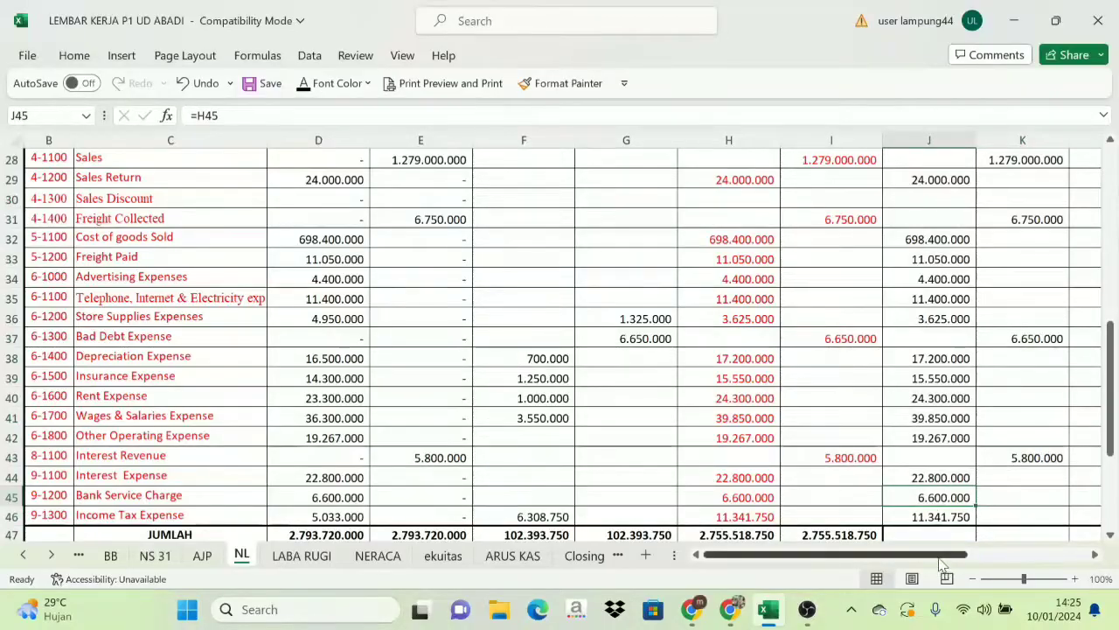
Apply the Automatic font color to the RUGI LABA debit and credit totals in the JUMLAH row (J47:K47).
left_click_drag(948, 564, 1021, 564)
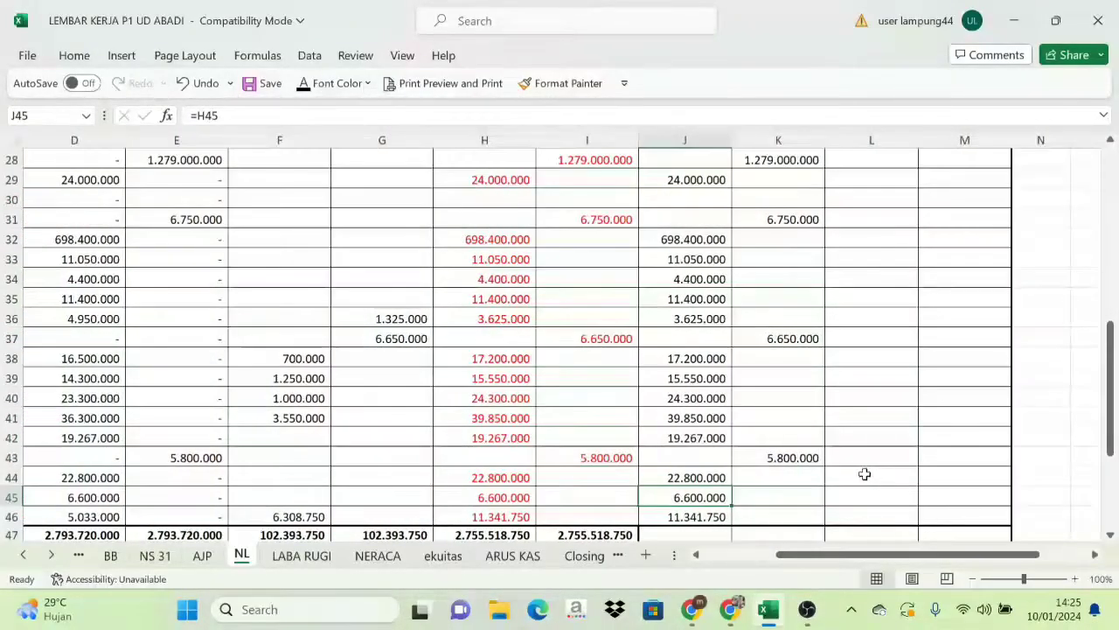
scroll(862, 473, "down", 1)
scroll(852, 473, "up", 8)
scroll(706, 230, "up", 2)
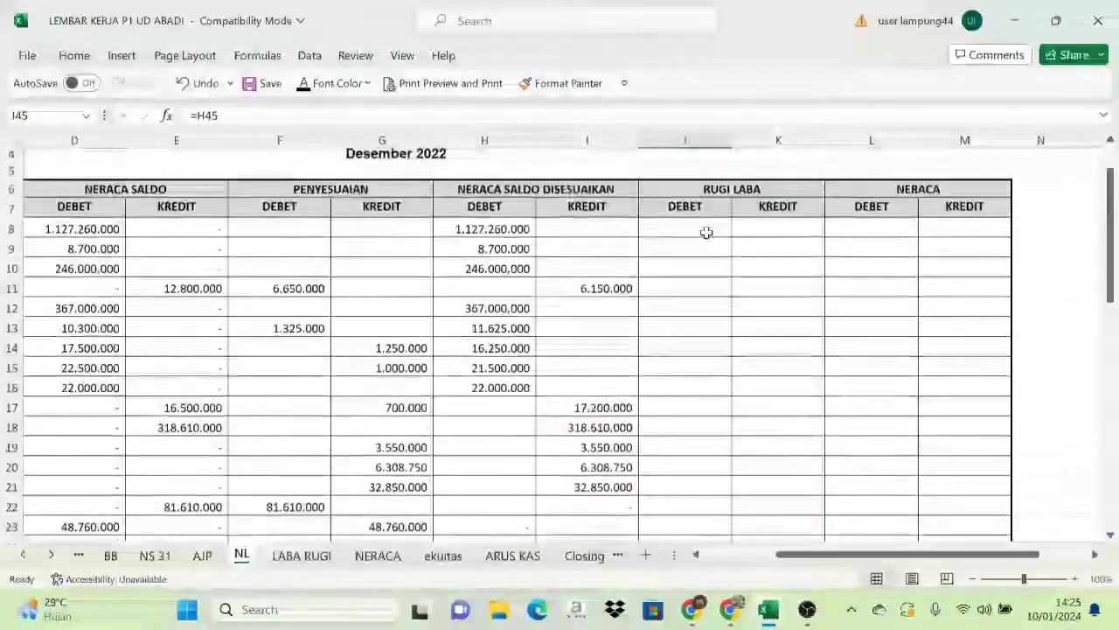
scroll(710, 333, "down", 7)
scroll(710, 332, "down", 6)
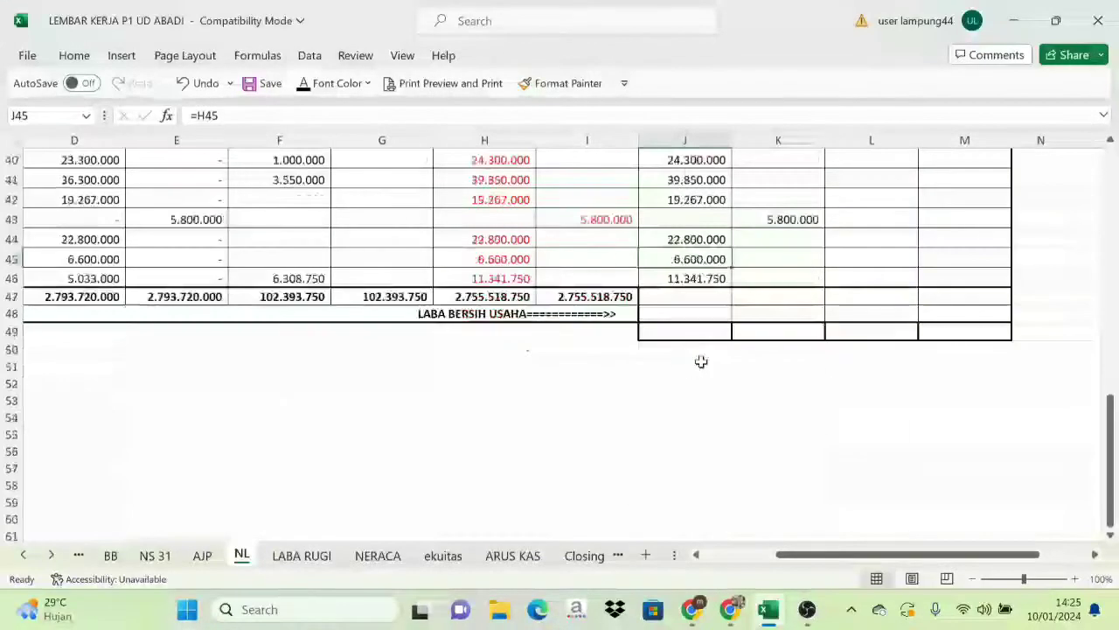
left_click(694, 298)
left_click_drag(765, 299, 765, 298)
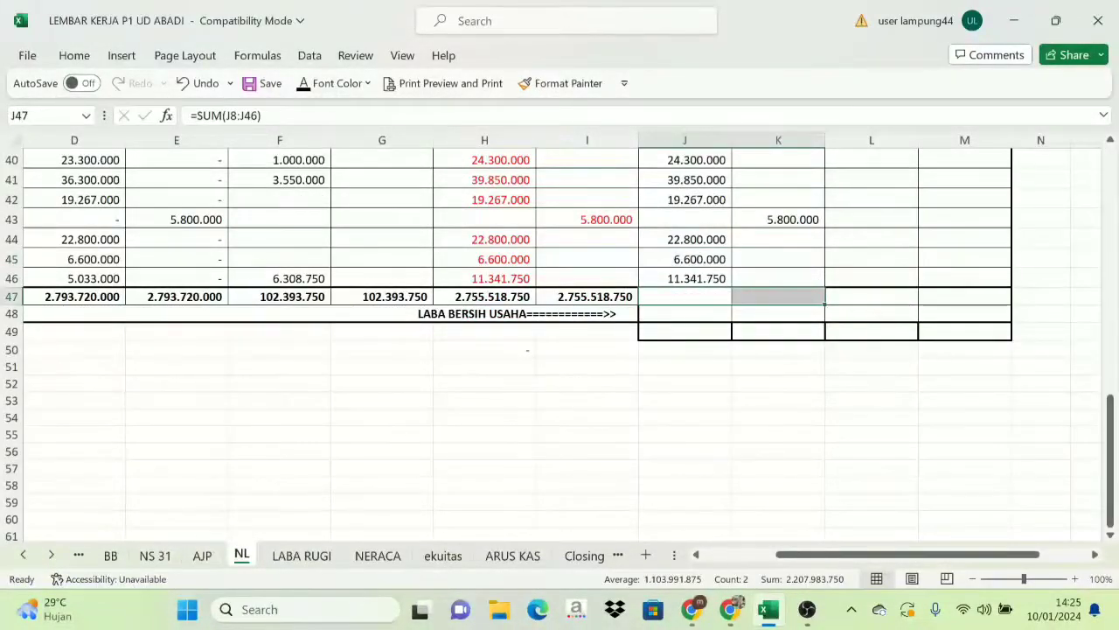
left_click(893, 427)
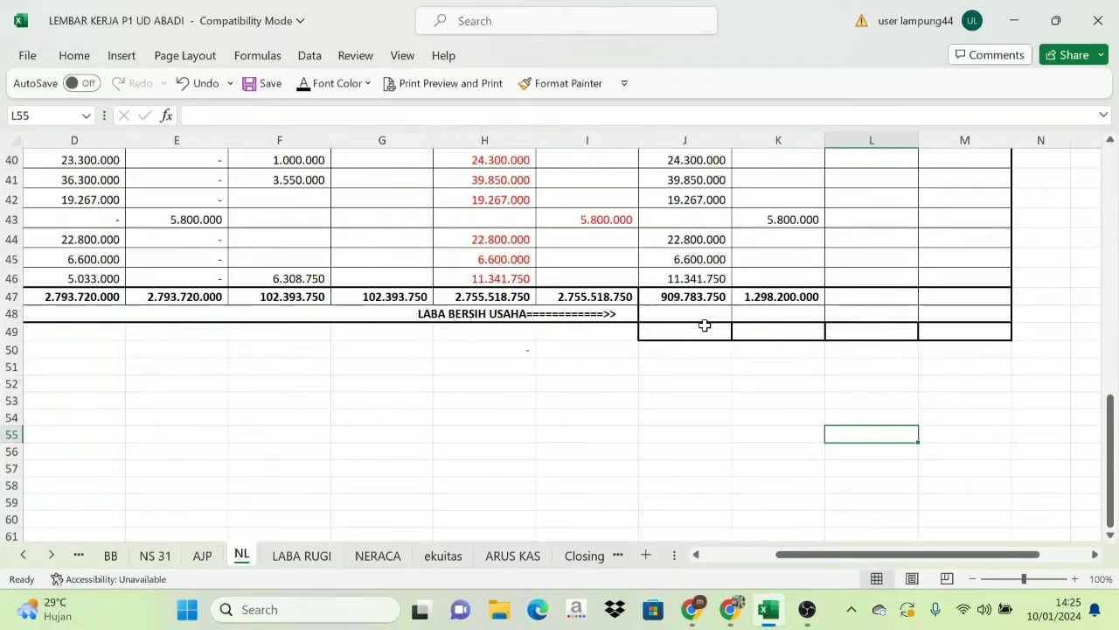
Review which income statement balances sit in the RUGI LABA debit column and which in its credit column, rows 28 to 46.
scroll(706, 325, "up", 13)
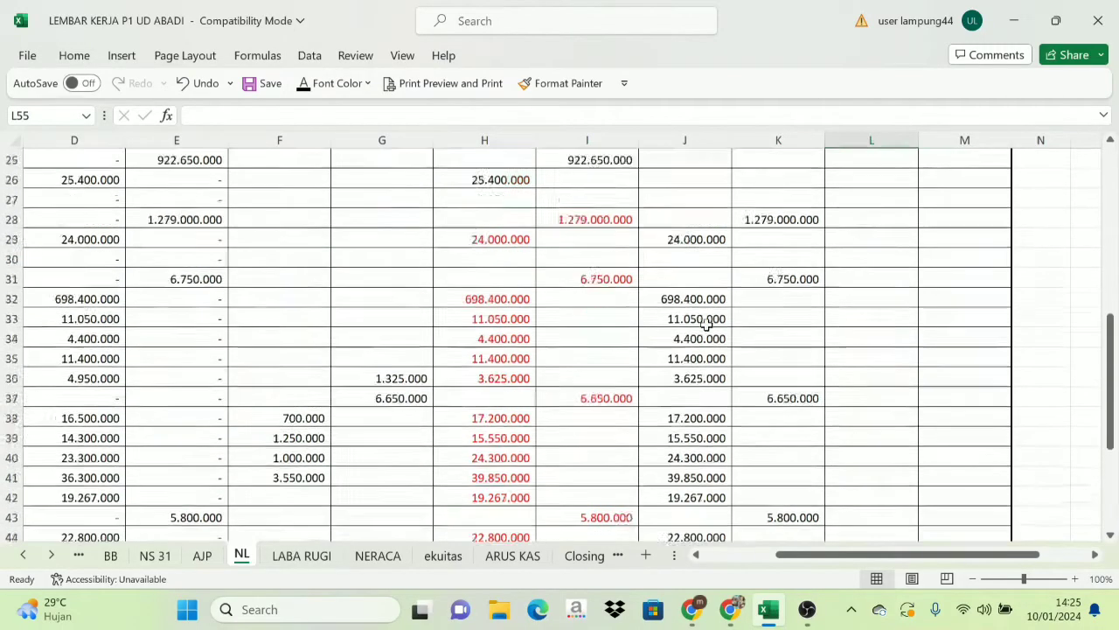
left_click(687, 271)
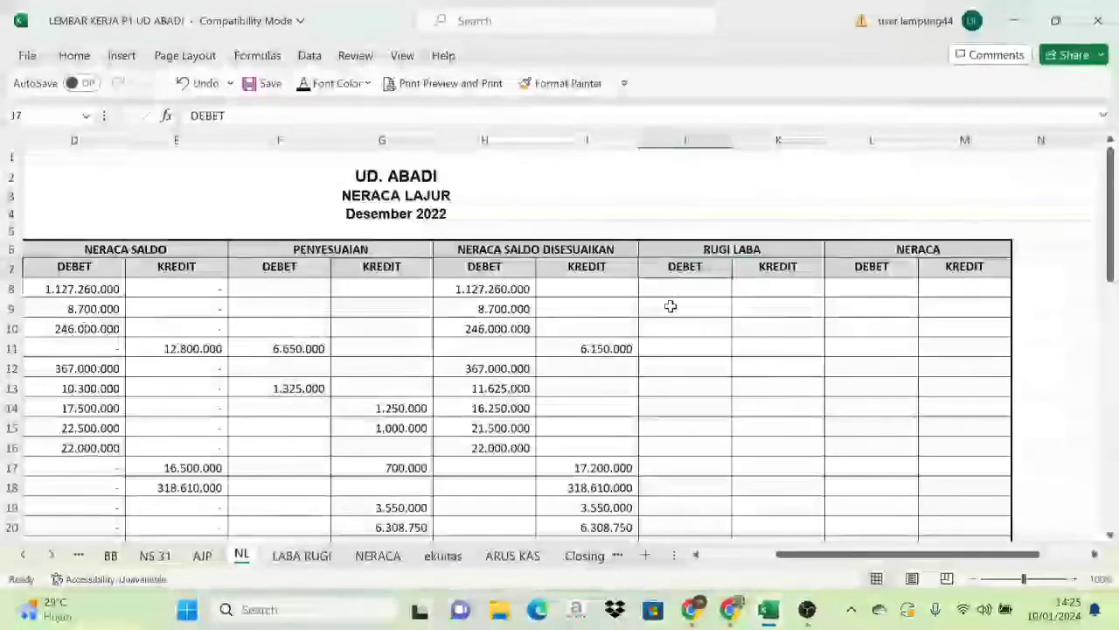
scroll(662, 363, "down", 7)
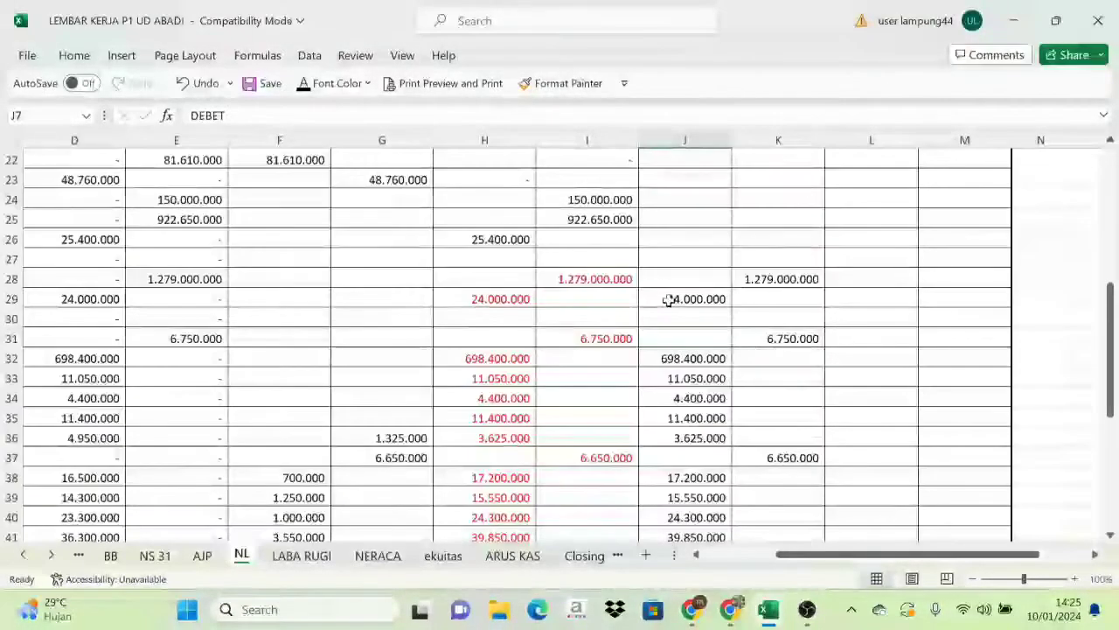
scroll(676, 294, "down", 3)
left_click_drag(686, 181, 668, 449)
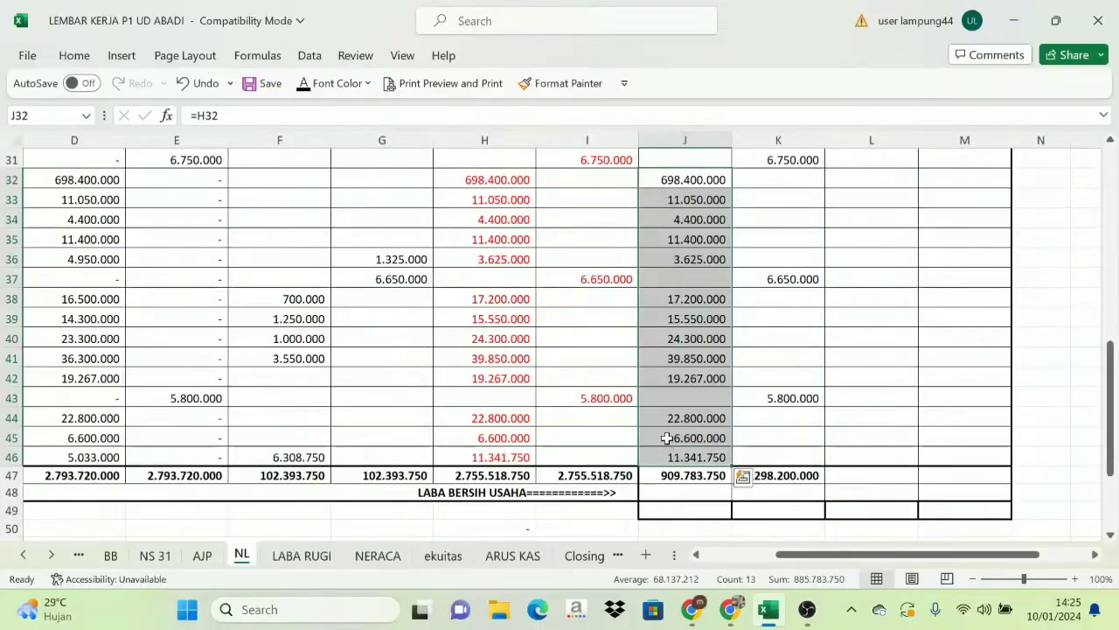
scroll(670, 437, "up", 10)
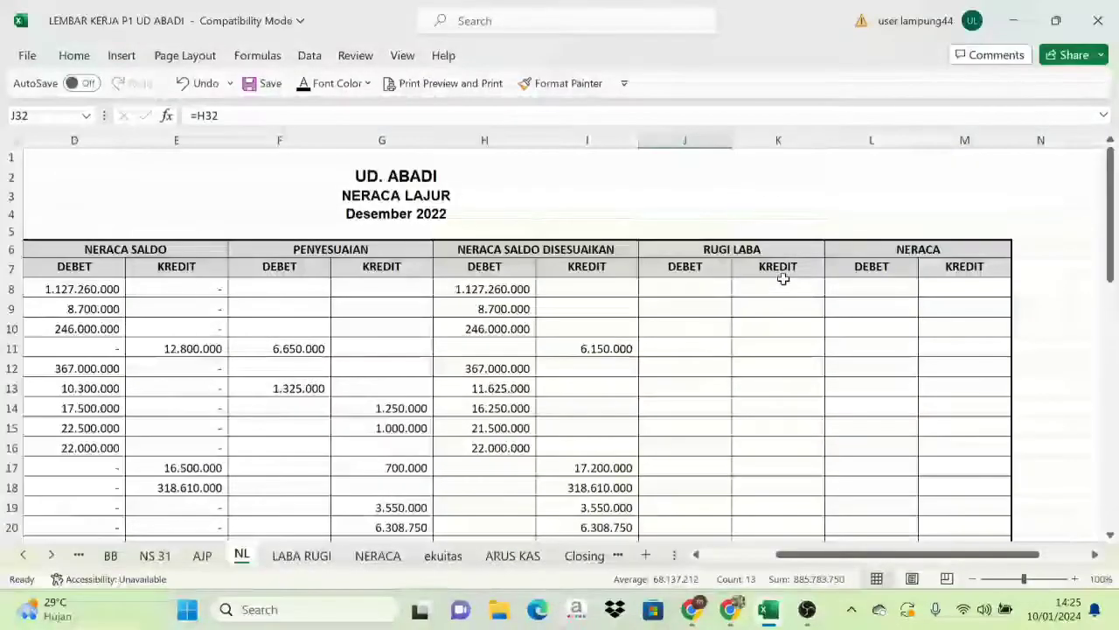
left_click(780, 270)
scroll(744, 411, "down", 7)
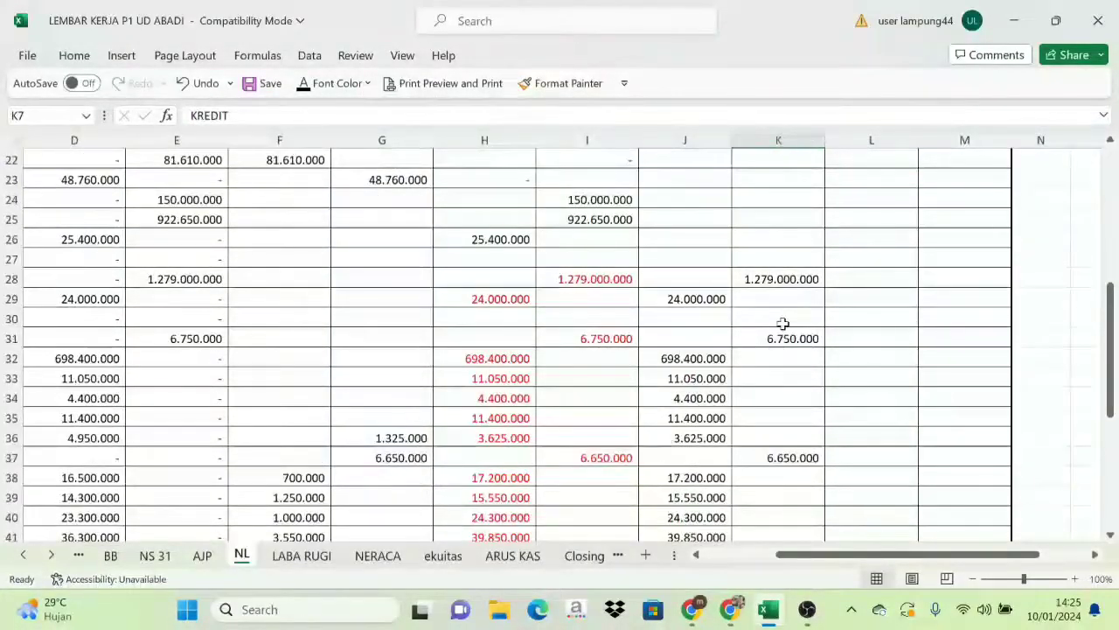
left_click_drag(785, 278, 805, 368)
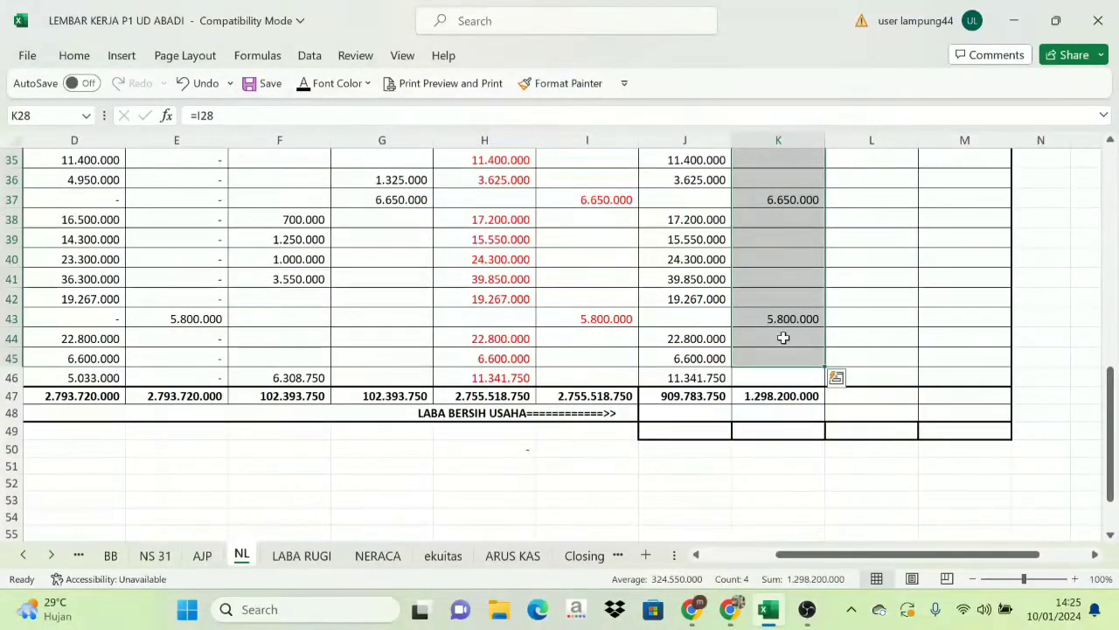
left_click(787, 321)
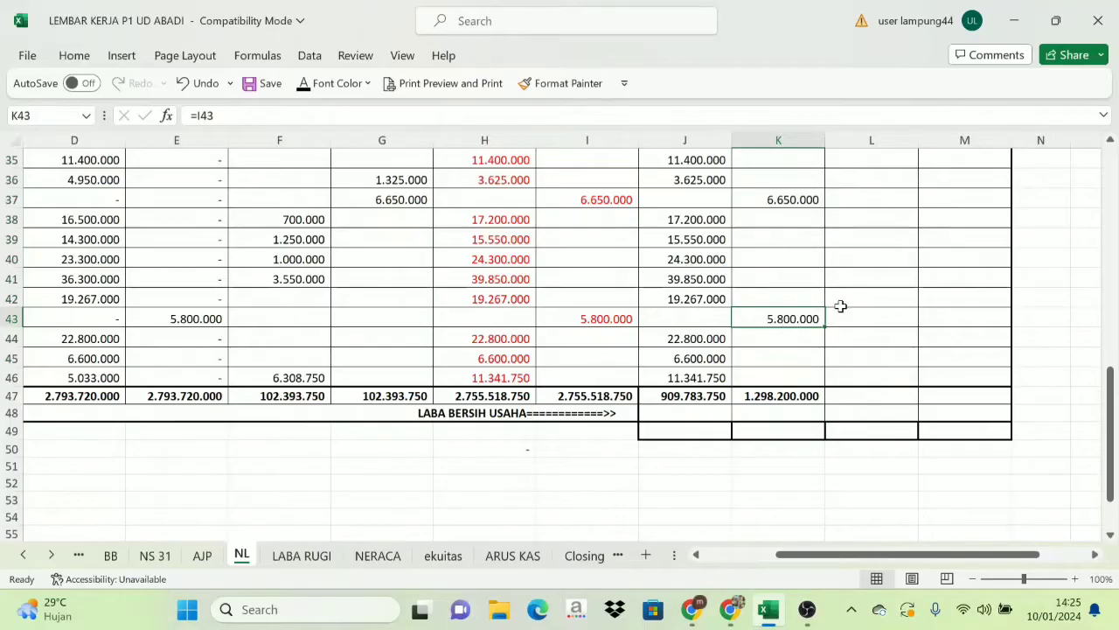
left_click(684, 298)
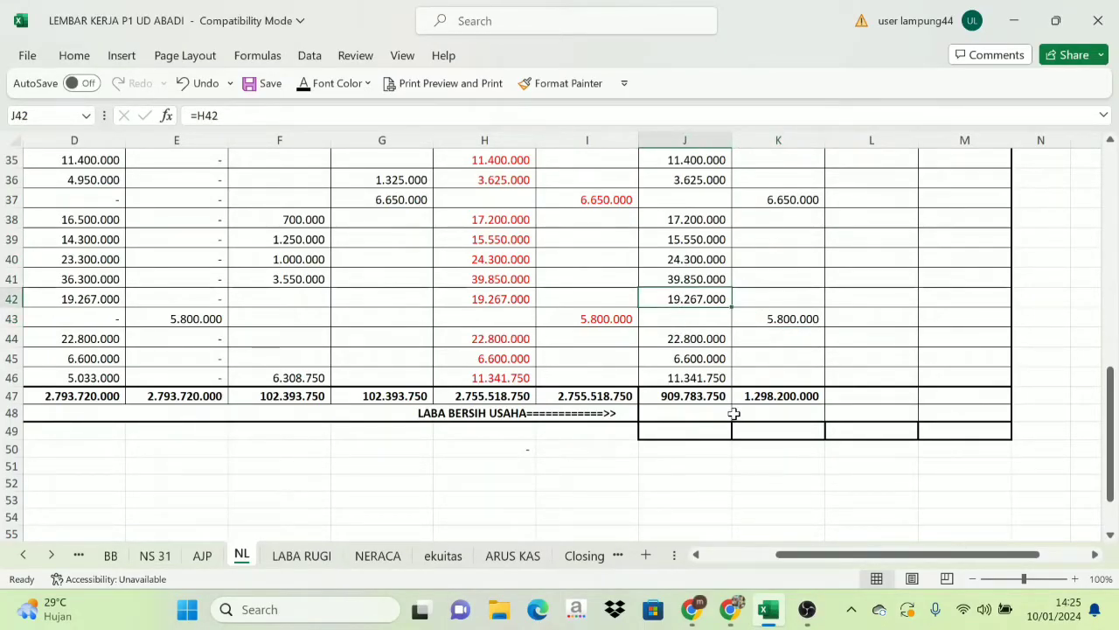
Compare the RUGI LABA debit total in J47 with the credit total in K47.
left_click(759, 395)
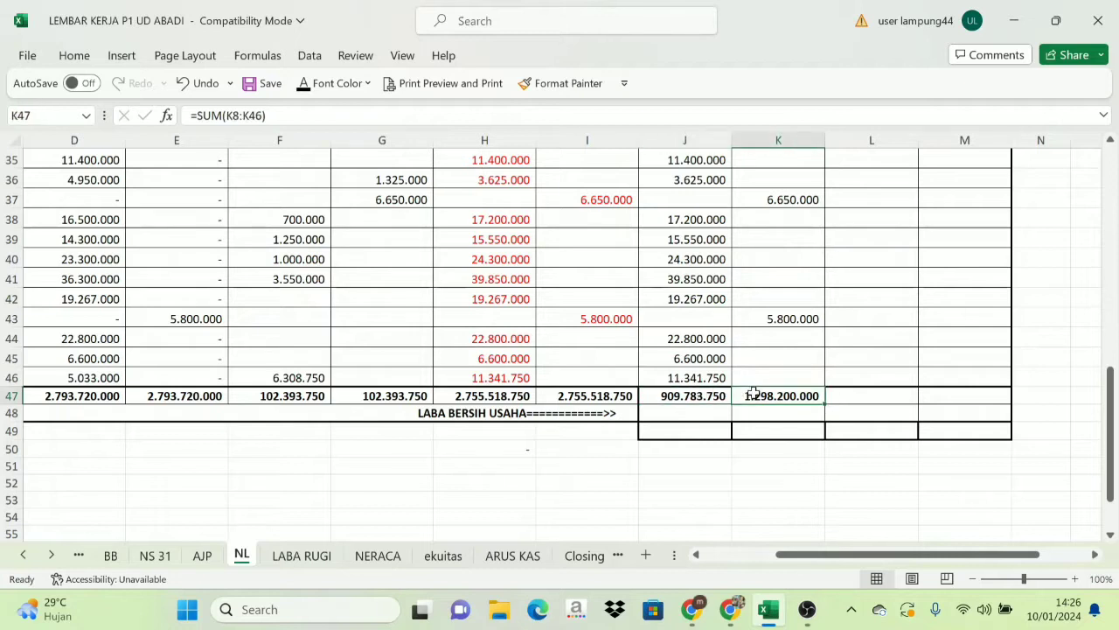
left_click(674, 399)
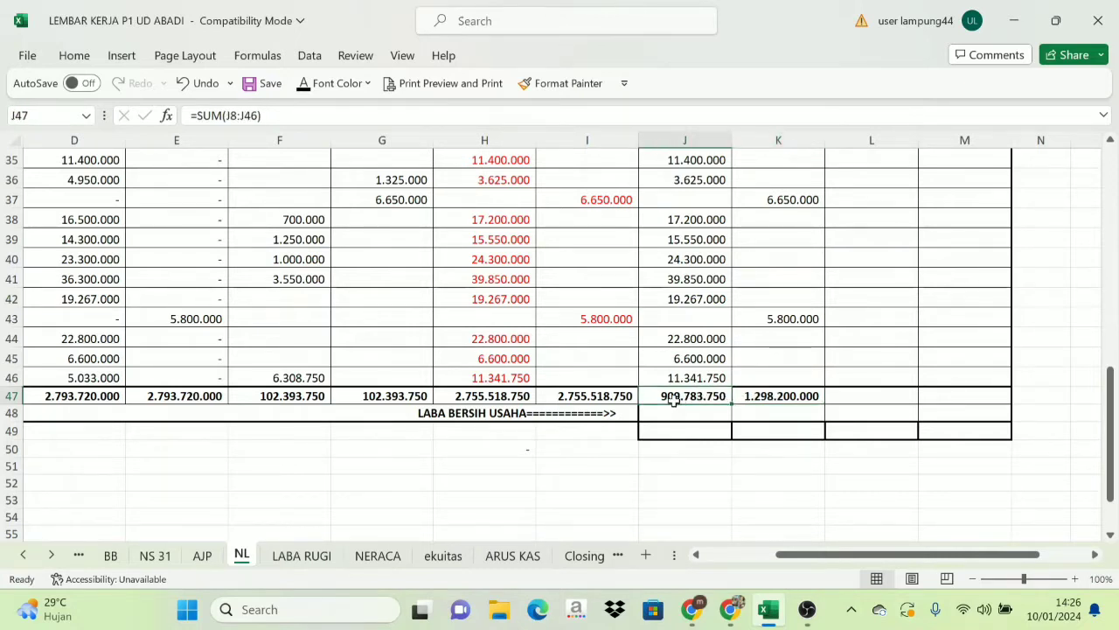
left_click(778, 396)
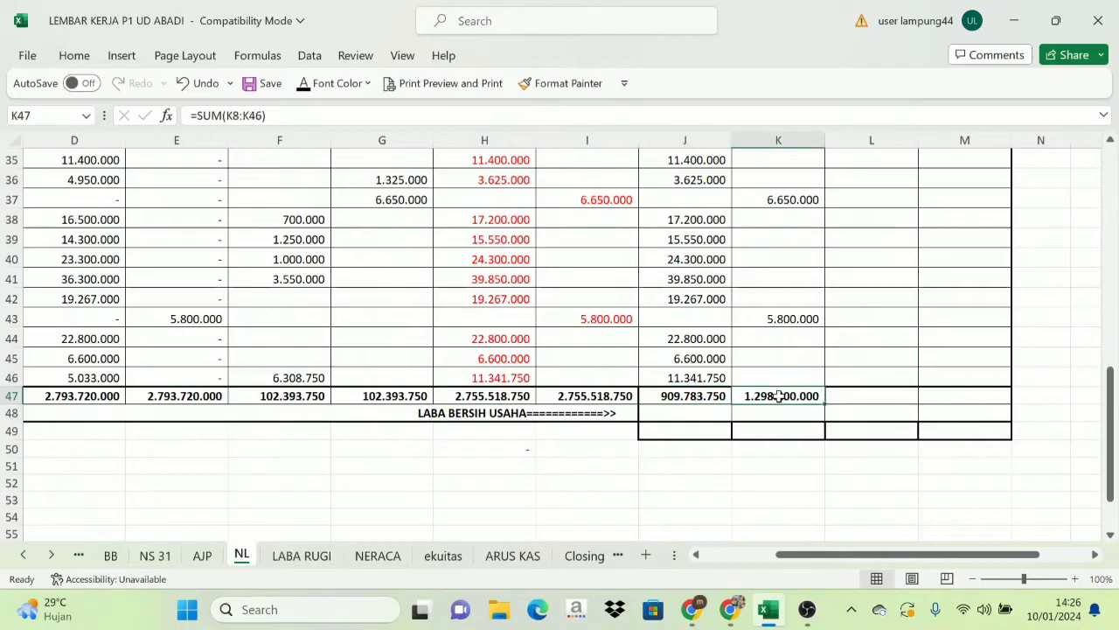
left_click(690, 396)
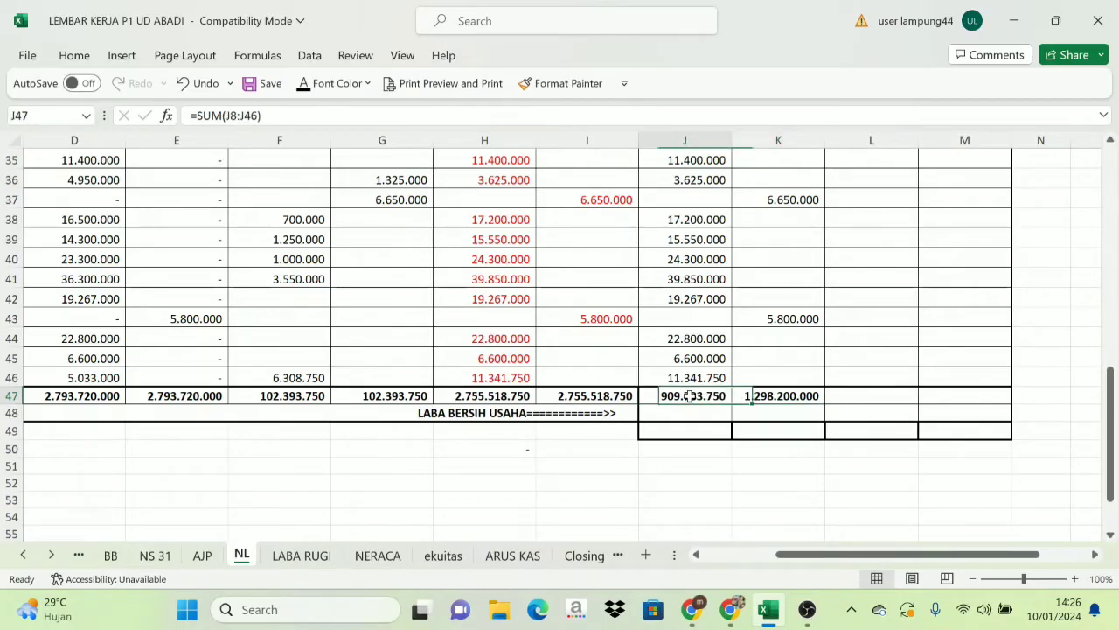
left_click(801, 396)
left_click(677, 395)
left_click(757, 396)
left_click(695, 394)
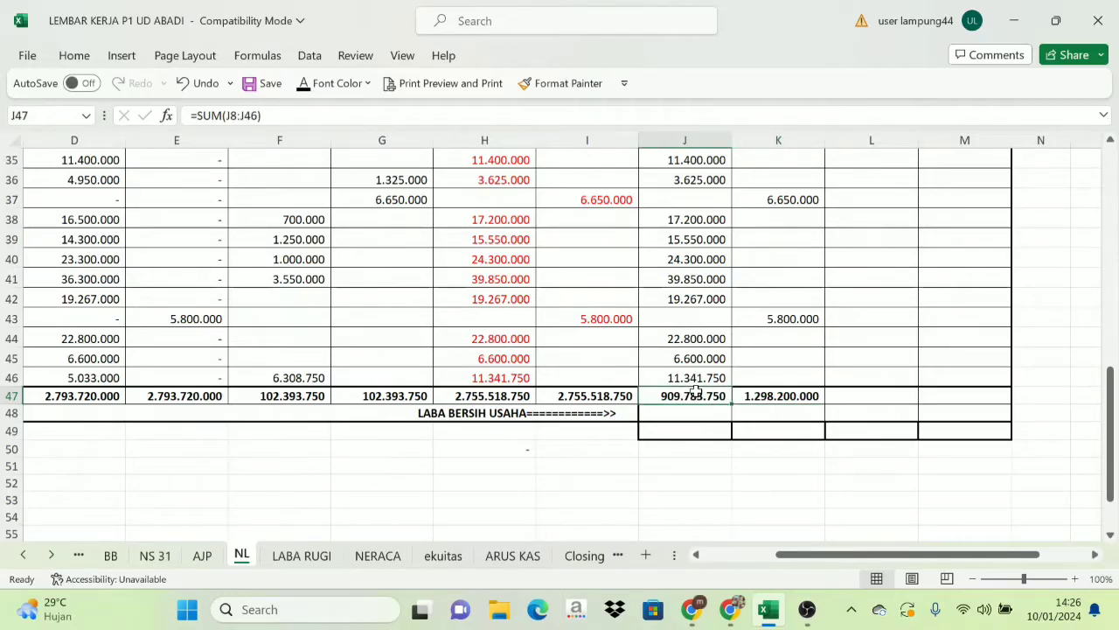
Check the RUGI LABA credit total in K47 against the debit total in J47 to tell profit from loss.
left_click(767, 396)
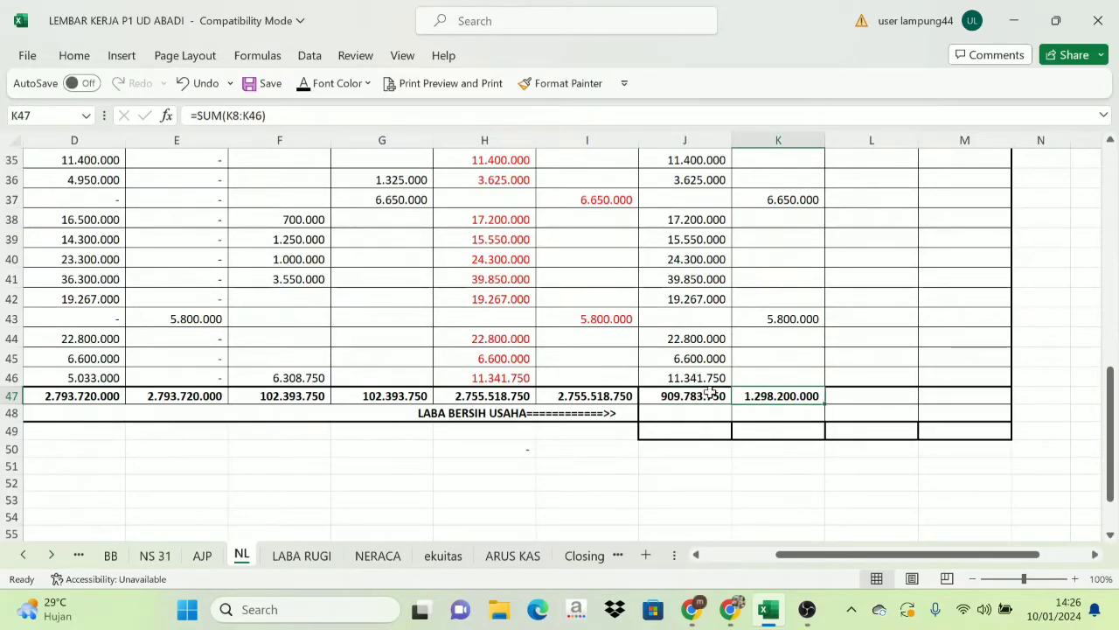
left_click(690, 396)
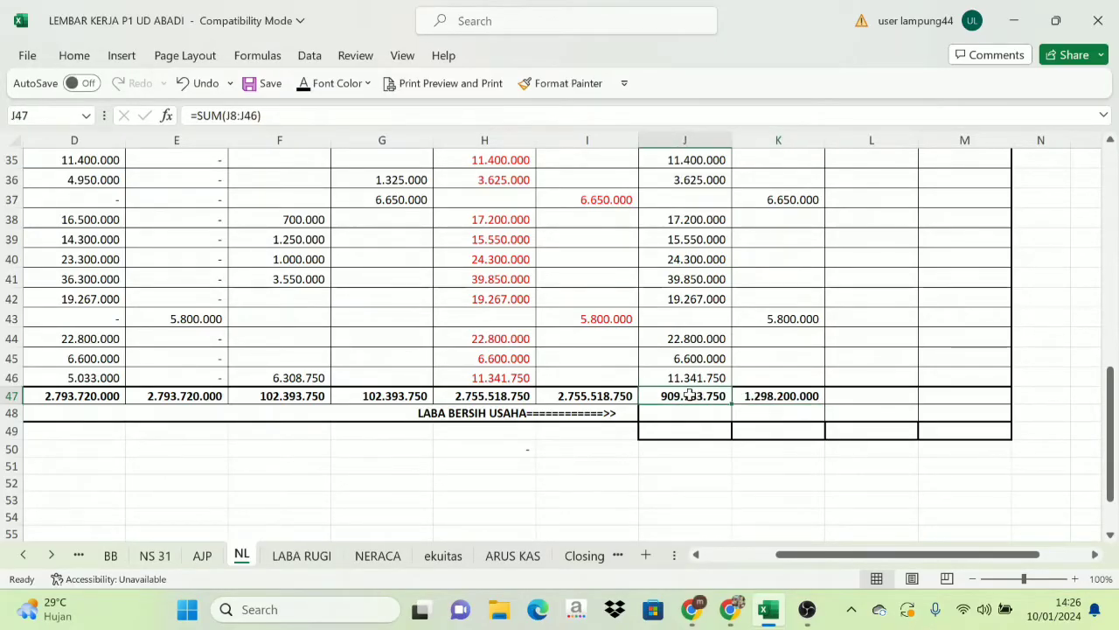
left_click(778, 397)
left_click(719, 395)
left_click(761, 395)
left_click(708, 395)
left_click(763, 397)
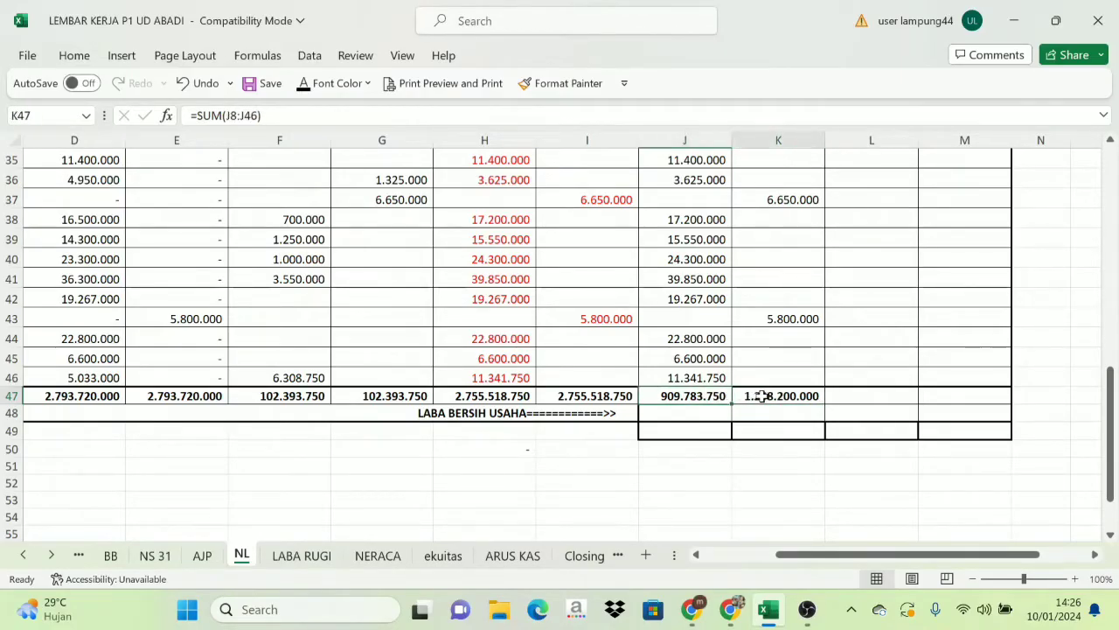
left_click(710, 396)
left_click(777, 396)
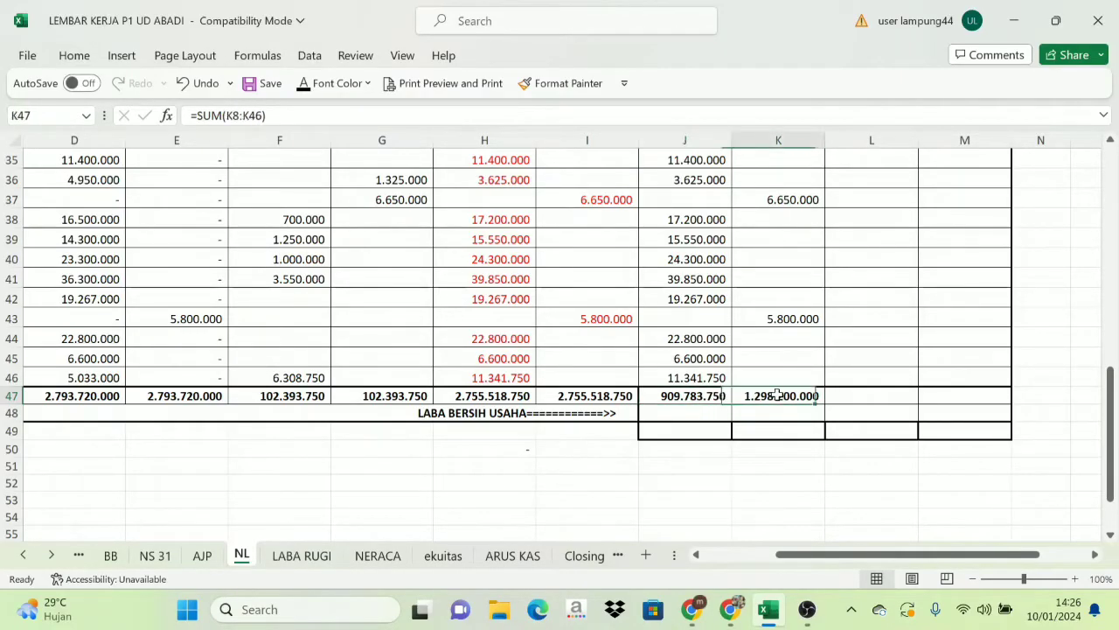
left_click(686, 396)
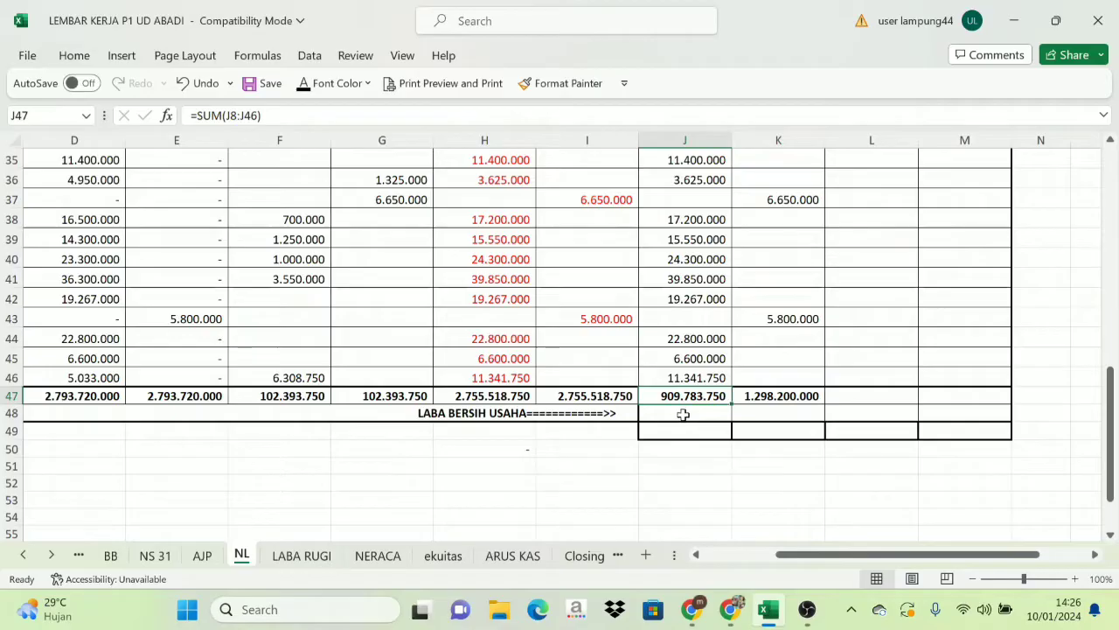
Apply the Automatic font color to the LABA BERSIH USAHA amount in J48 and check it against the totals in K47 and J47.
left_click(684, 413)
left_click(330, 83)
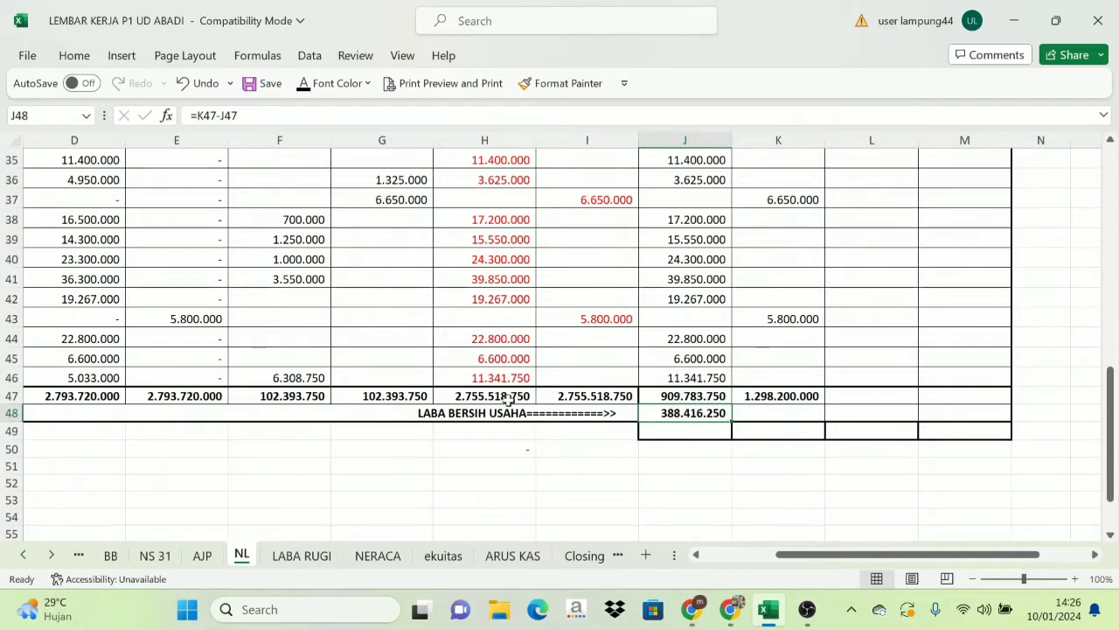
left_click(448, 415)
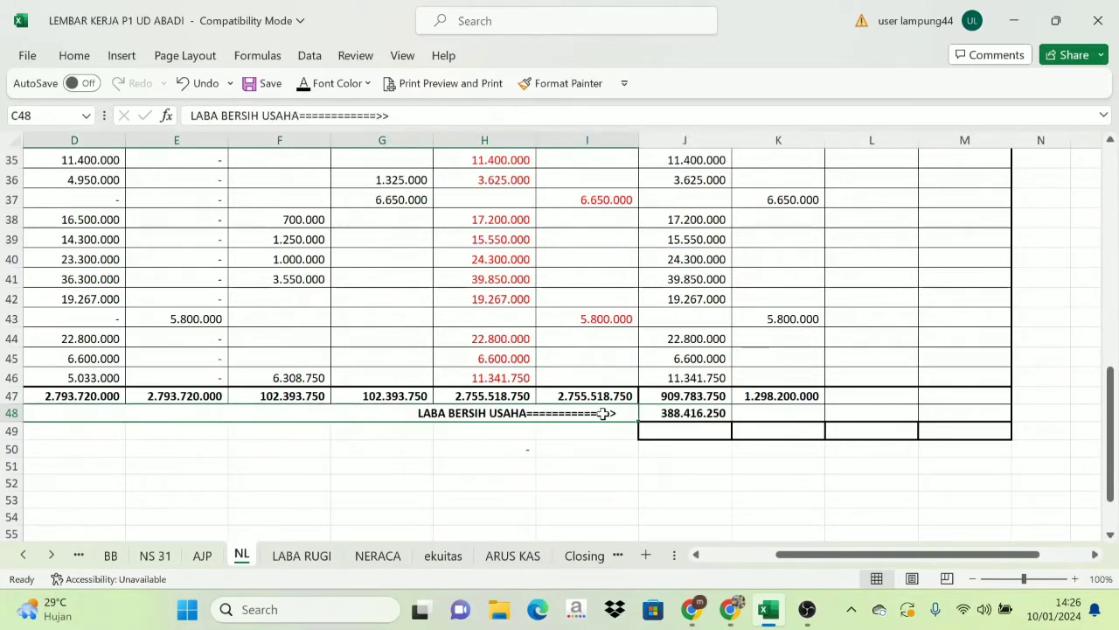
left_click(691, 415)
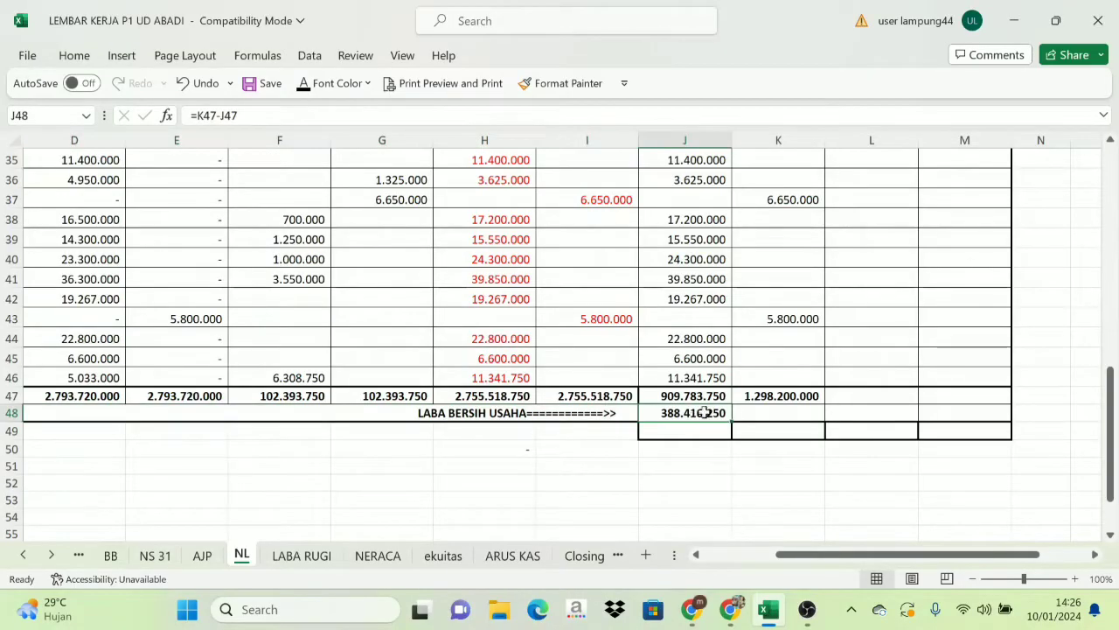
left_click(799, 397)
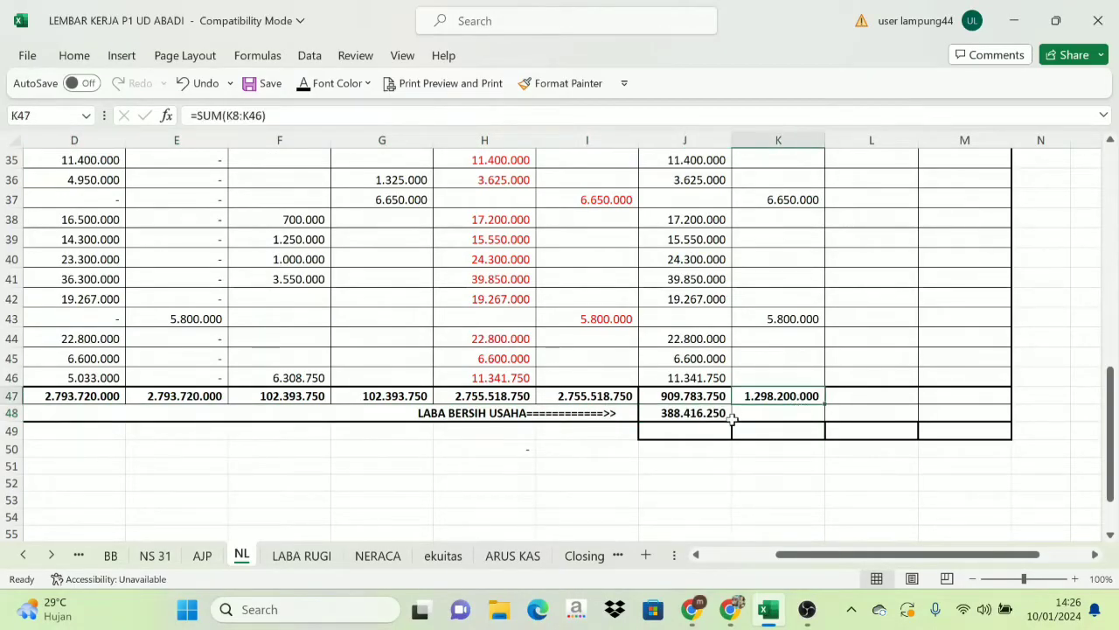
left_click(691, 396)
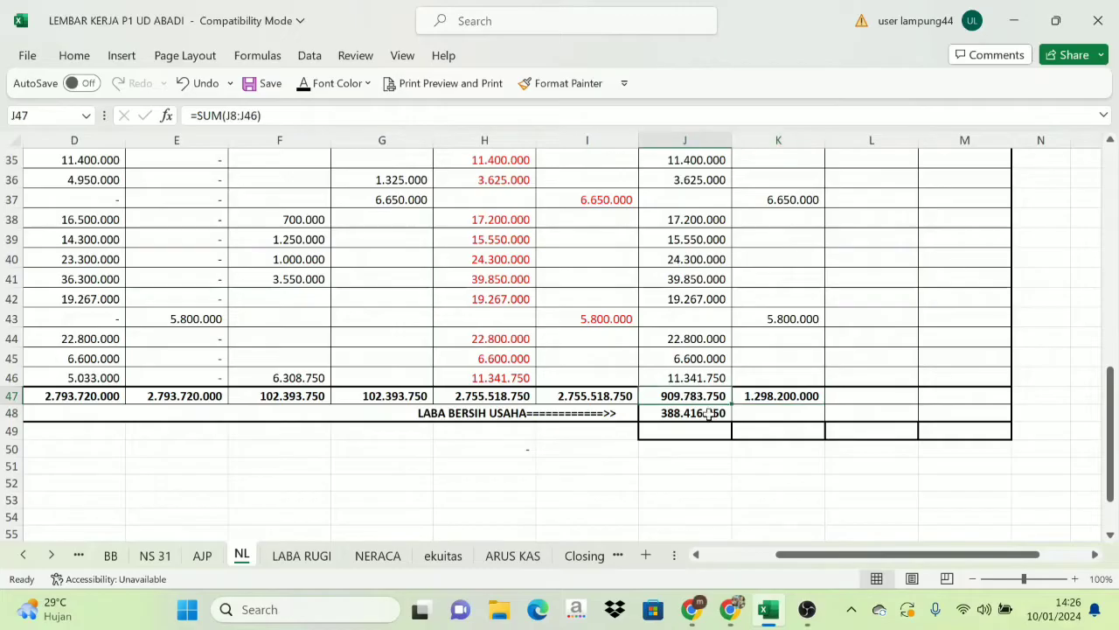
left_click(754, 412)
Apply the Automatic font color to the final RUGI LABA debit and credit totals in J49 and K49, and compare them.
left_click_drag(667, 396, 674, 418)
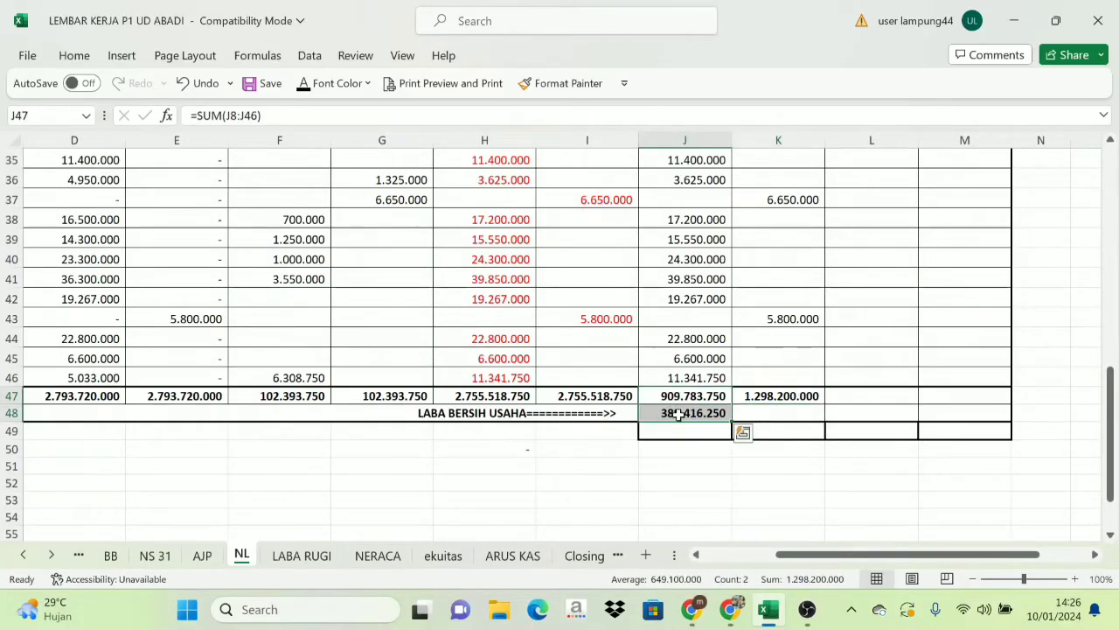
left_click(682, 432)
left_click(300, 89)
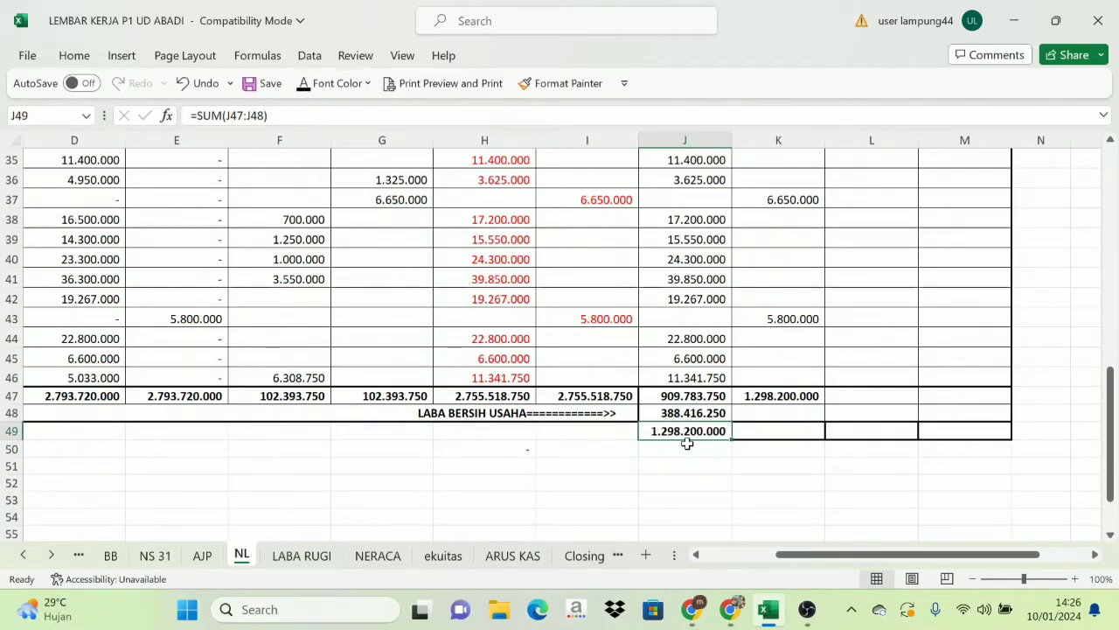
left_click(772, 394)
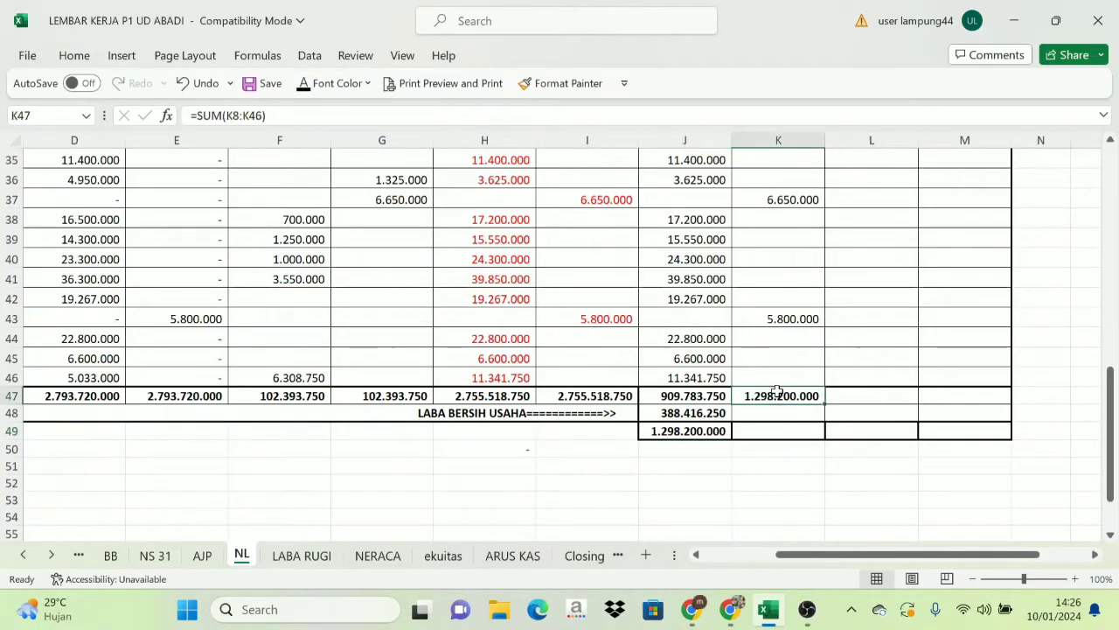
left_click(762, 430)
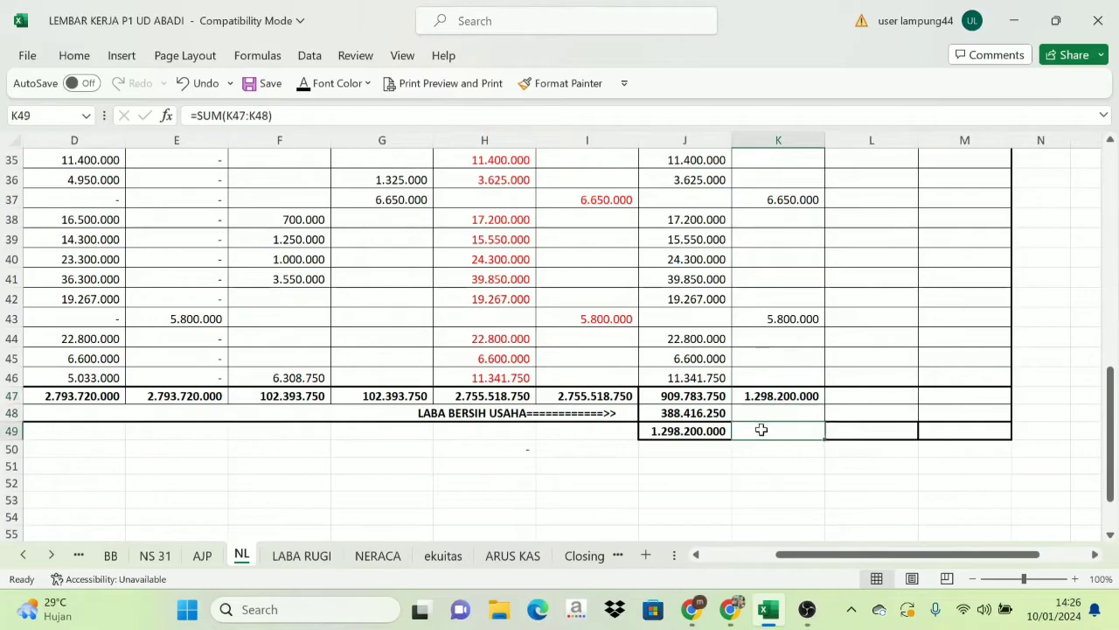
left_click(304, 83)
left_click(859, 486)
left_click_drag(697, 428, 762, 430)
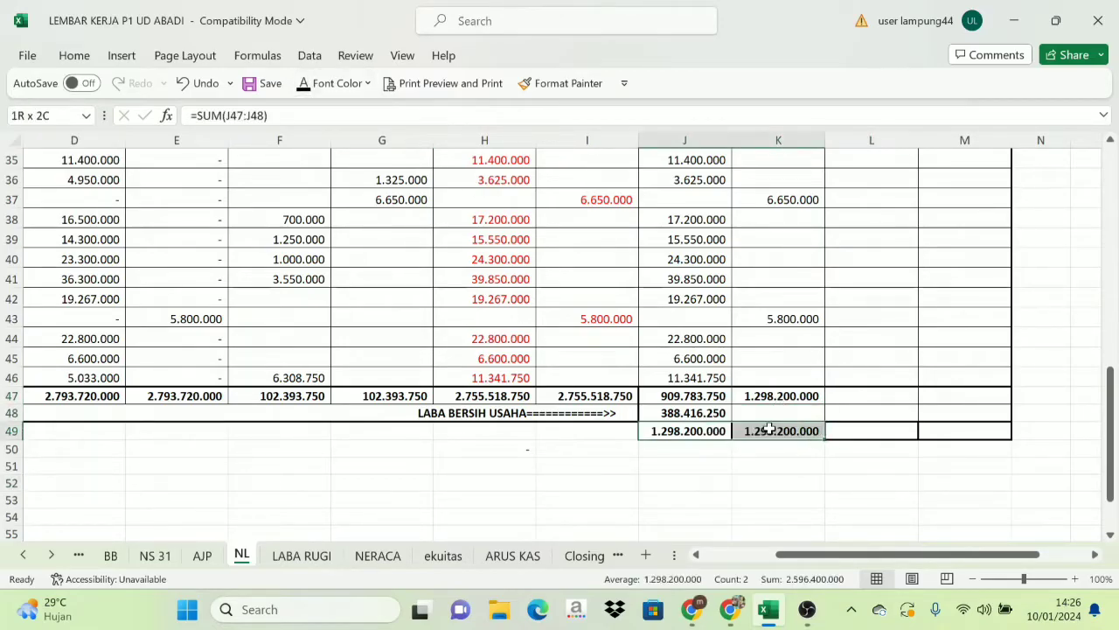
left_click(791, 460)
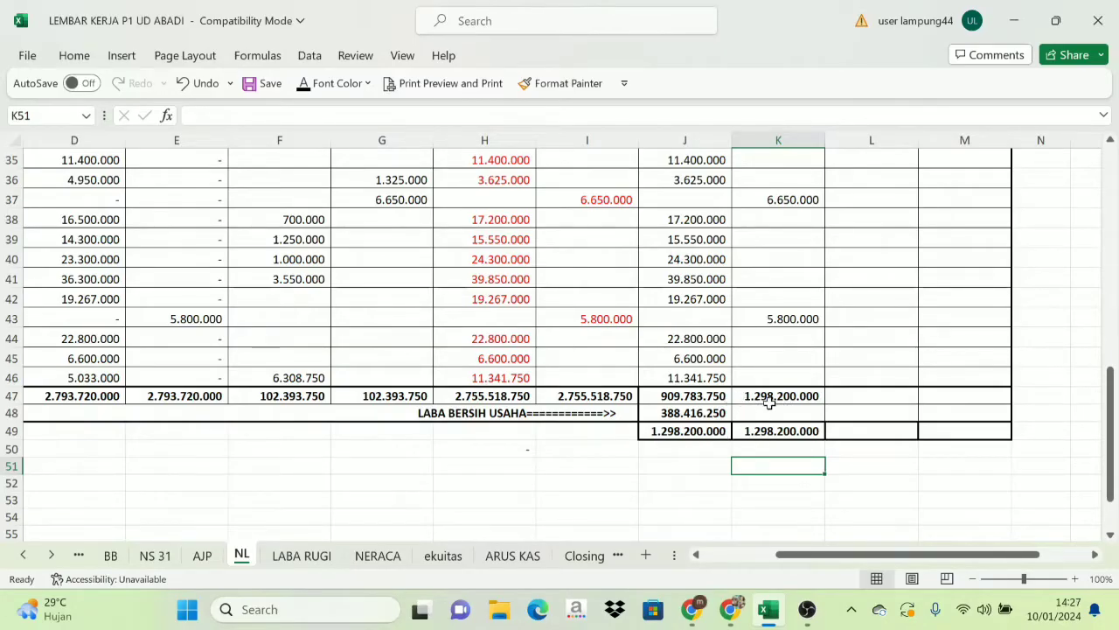
left_click(685, 412)
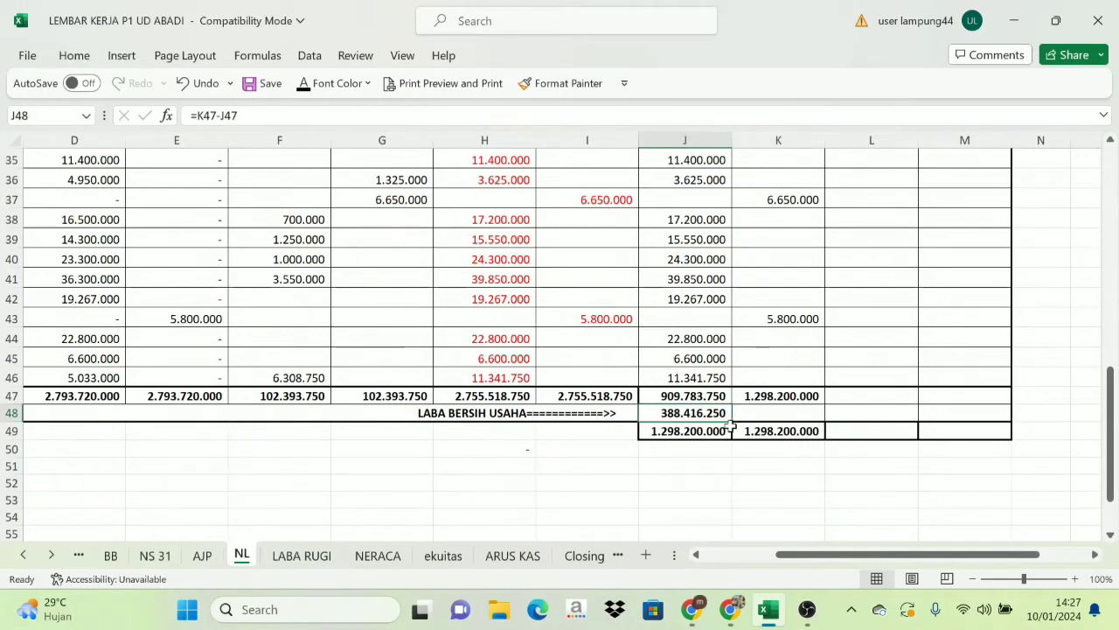
Review the RUGI LABA and NERACA SALDO DISESUAIKAN columns together with the red income statement accounts from Sales (4-1100) downward.
scroll(859, 435, "up", 10)
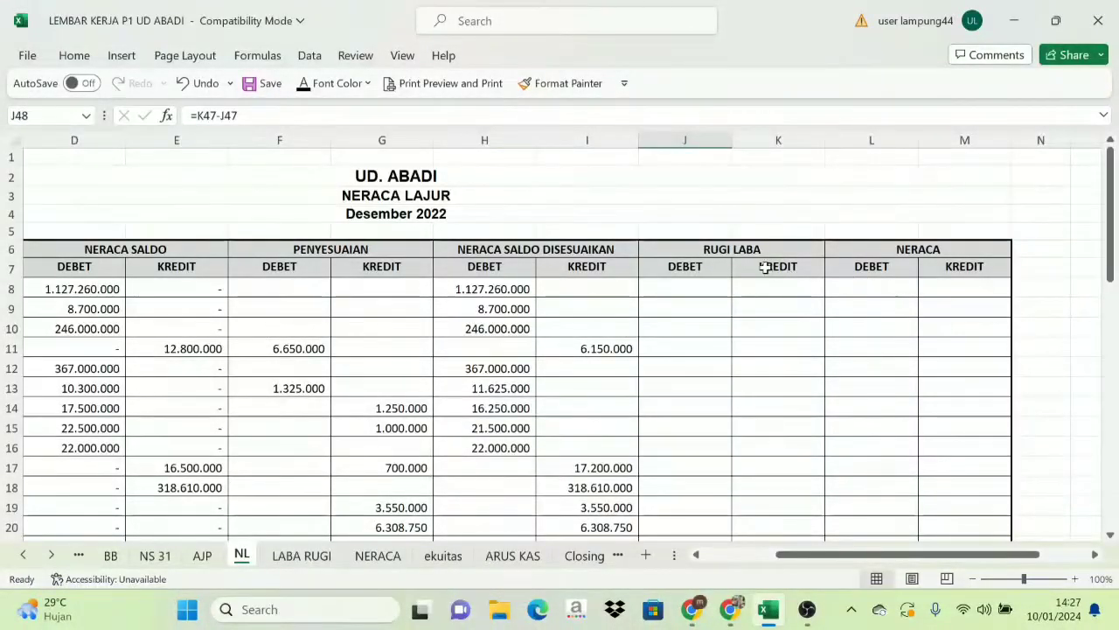
left_click(733, 254)
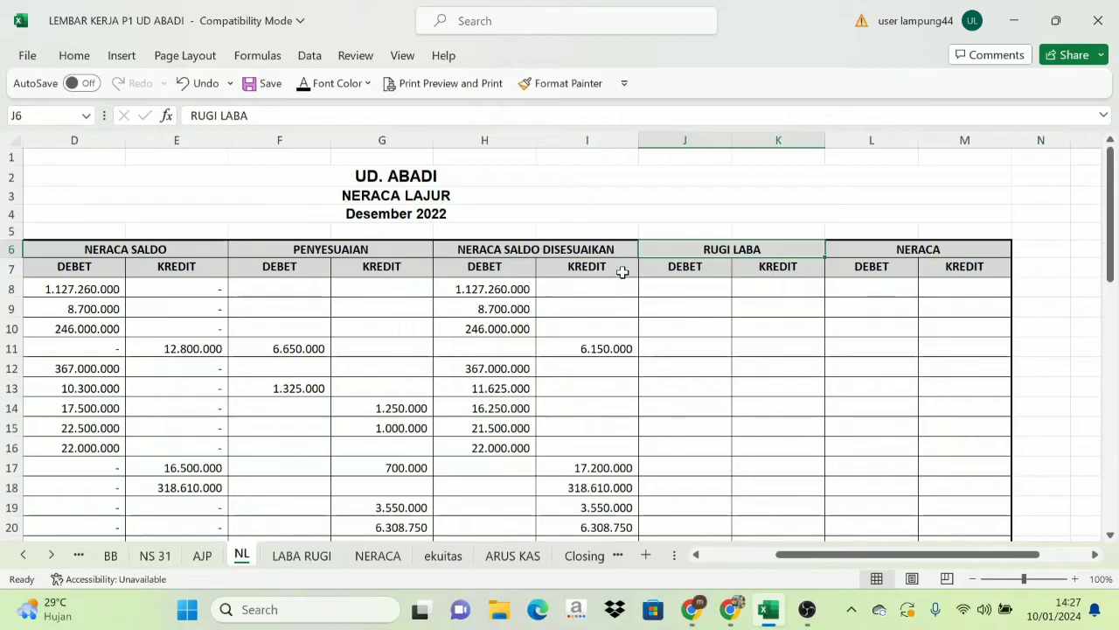
left_click(507, 250)
scroll(507, 387, "down", 6)
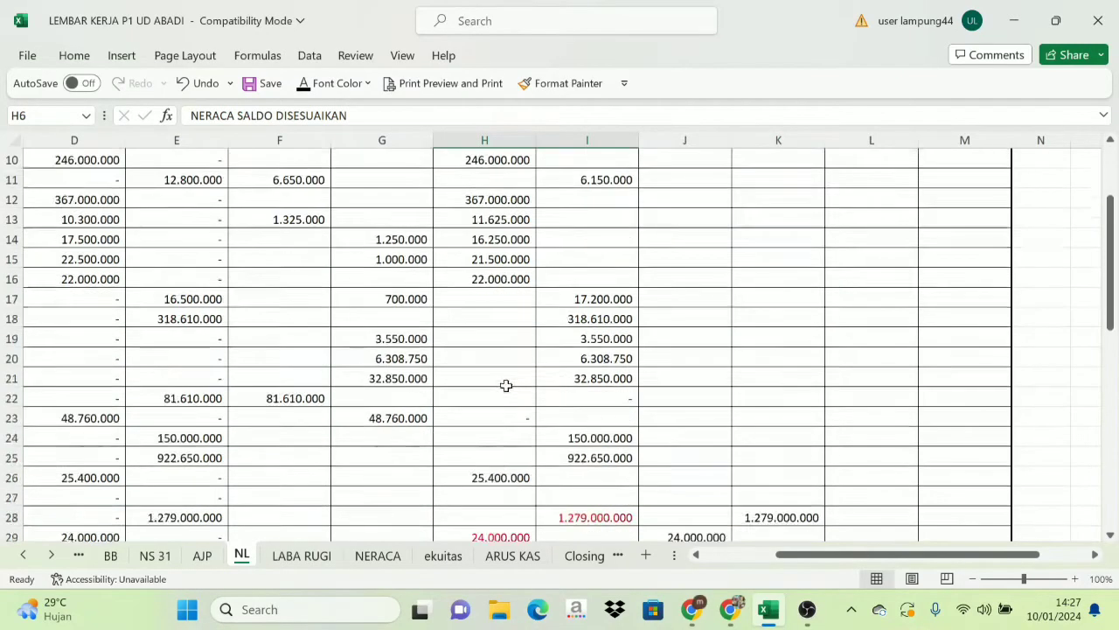
left_click(499, 342)
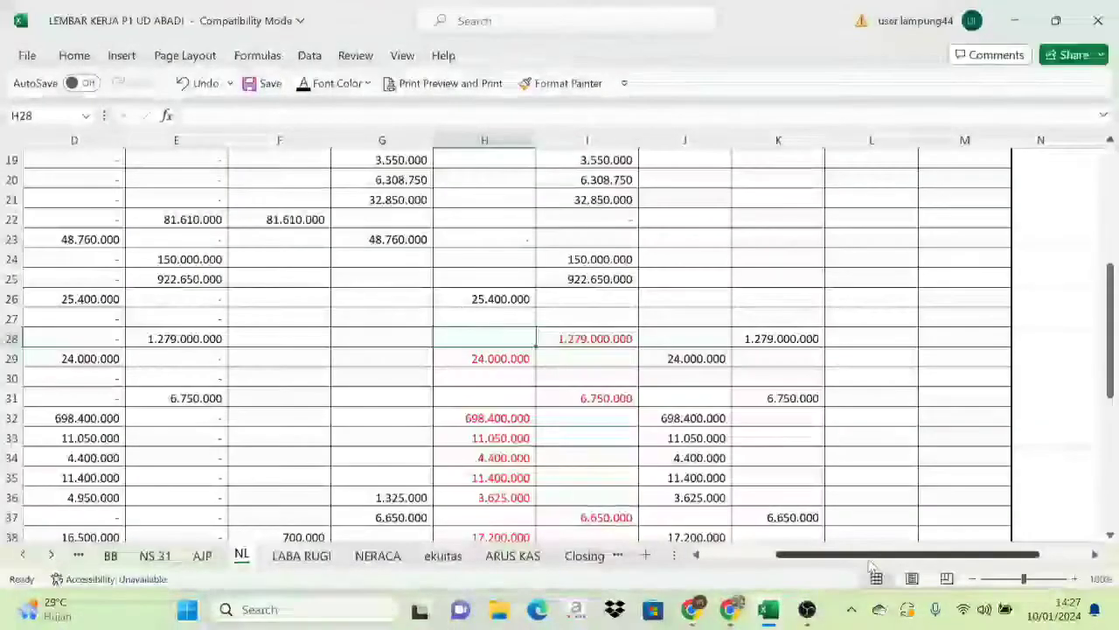
left_click_drag(866, 555, 792, 559)
left_click(48, 339)
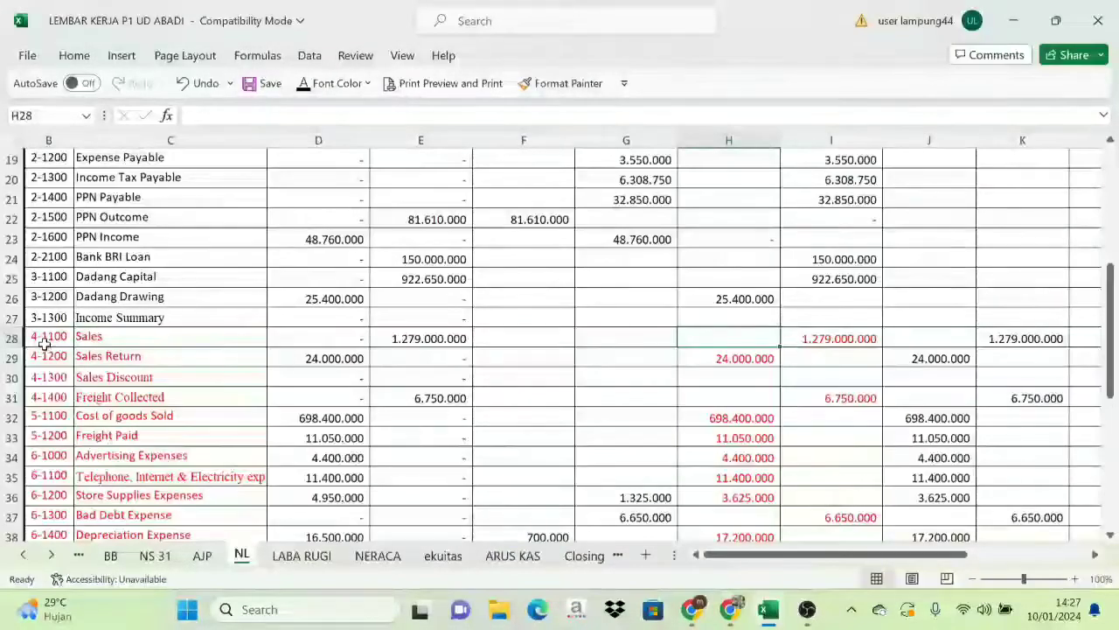
scroll(53, 374, "down", 2)
scroll(52, 375, "down", 3)
scroll(53, 375, "up", 11)
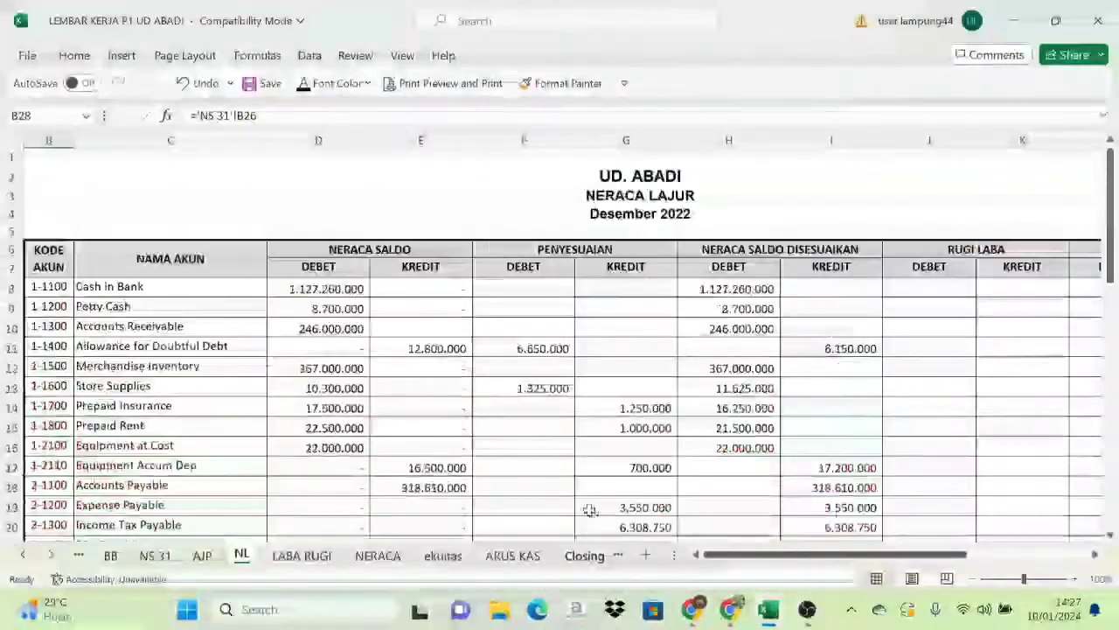
Look over the empty NERACA debit and credit columns and the balance sheet accounts starting at Cash in Bank.
left_click_drag(782, 564, 856, 562)
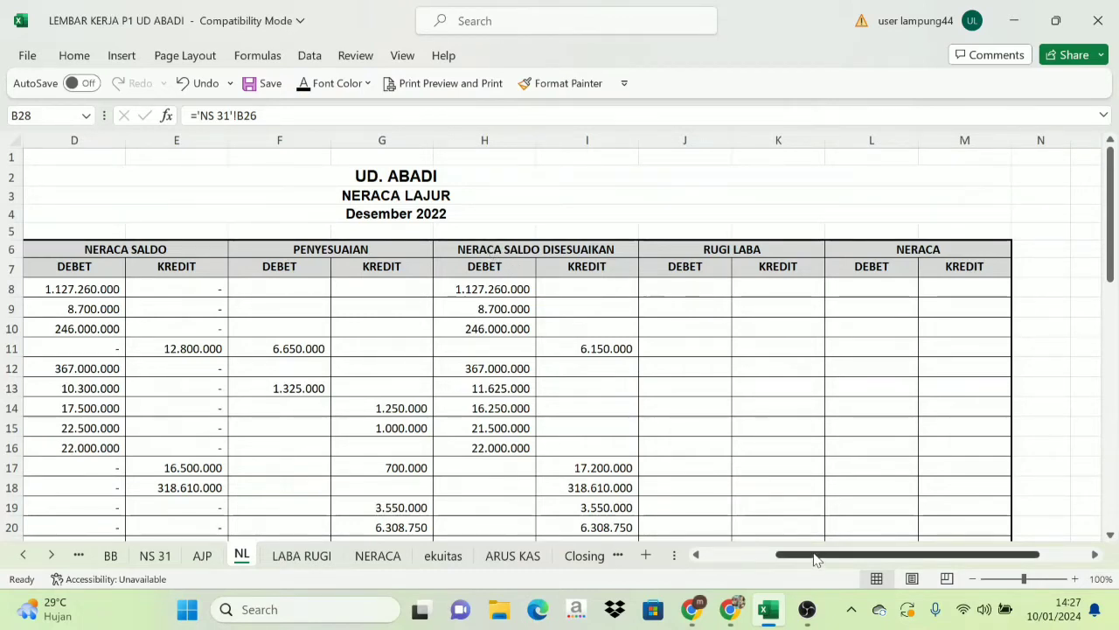
left_click_drag(815, 560, 754, 556)
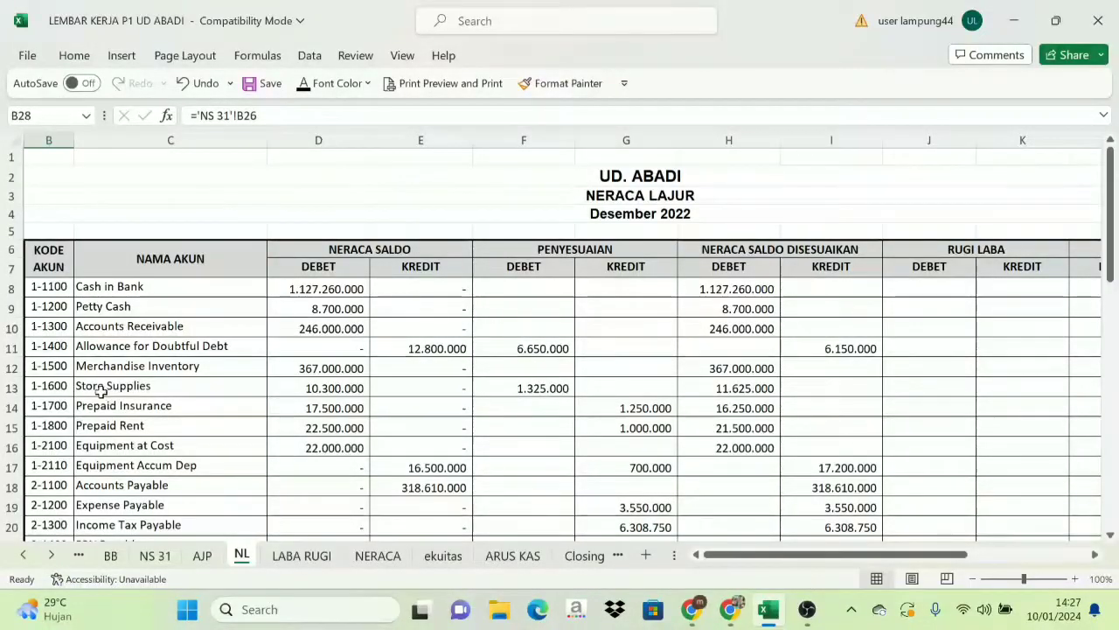
scroll(95, 394, "down", 2)
scroll(554, 406, "up", 2)
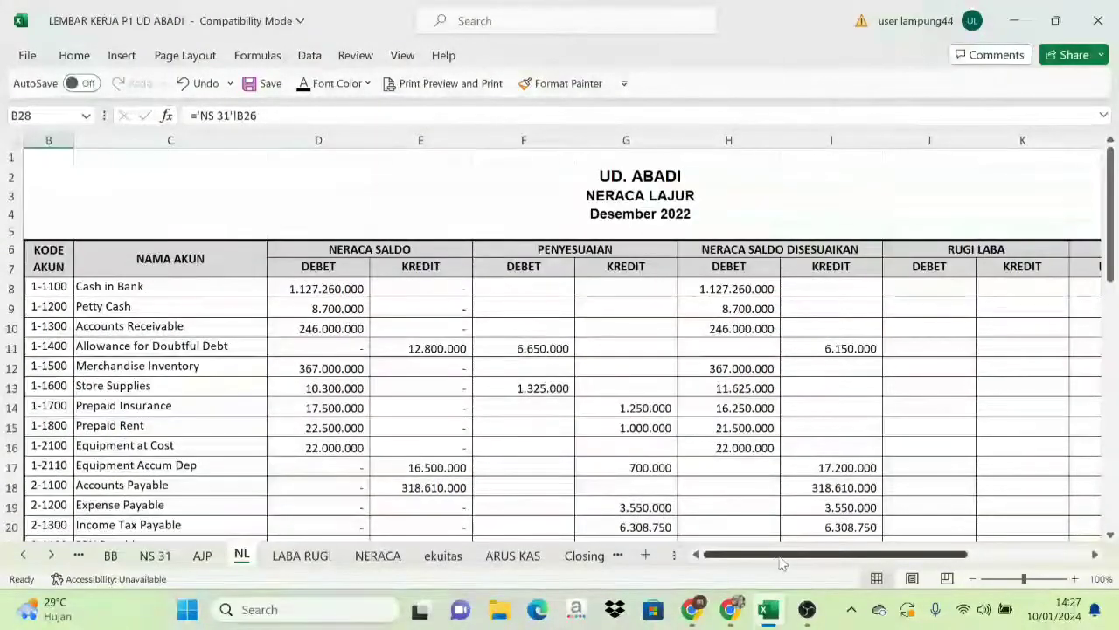
left_click_drag(792, 555, 914, 555)
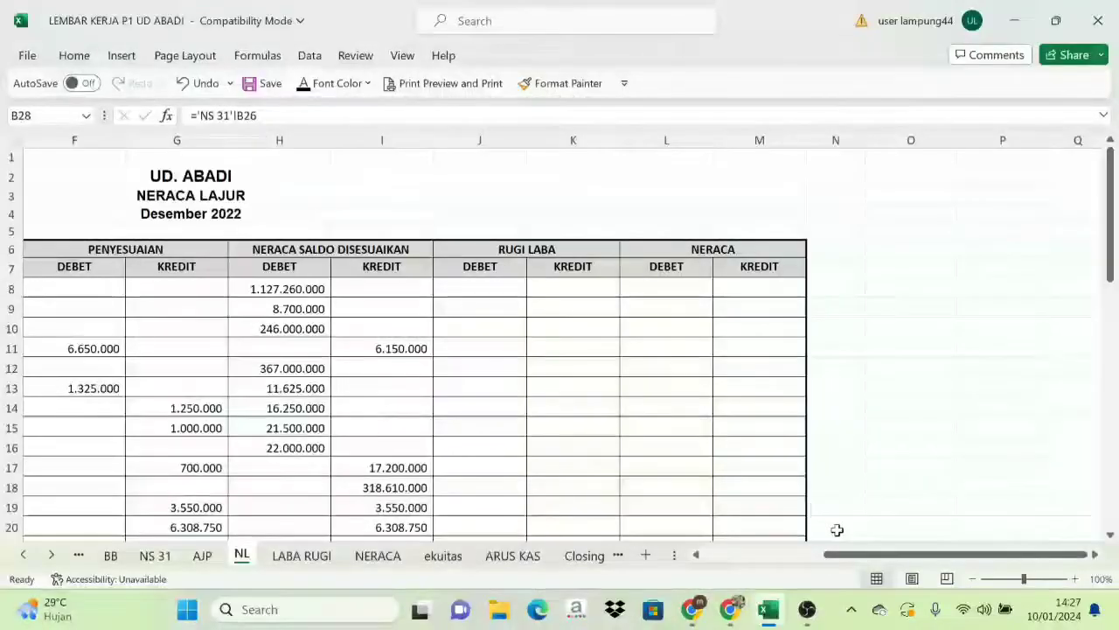
left_click_drag(837, 554, 717, 560)
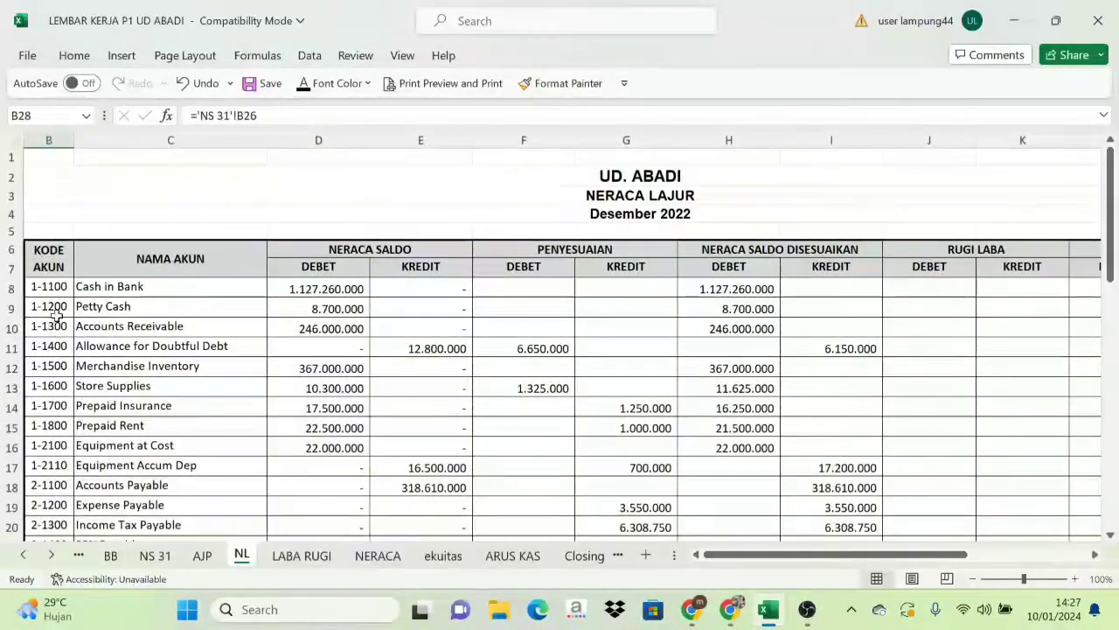
Color the codes and names of the balance sheet accounts from Cash in Bank to Income Summary (B8:C27) standard green, and look them over.
left_click_drag(43, 283, 128, 259)
scroll(140, 267, "up", 7)
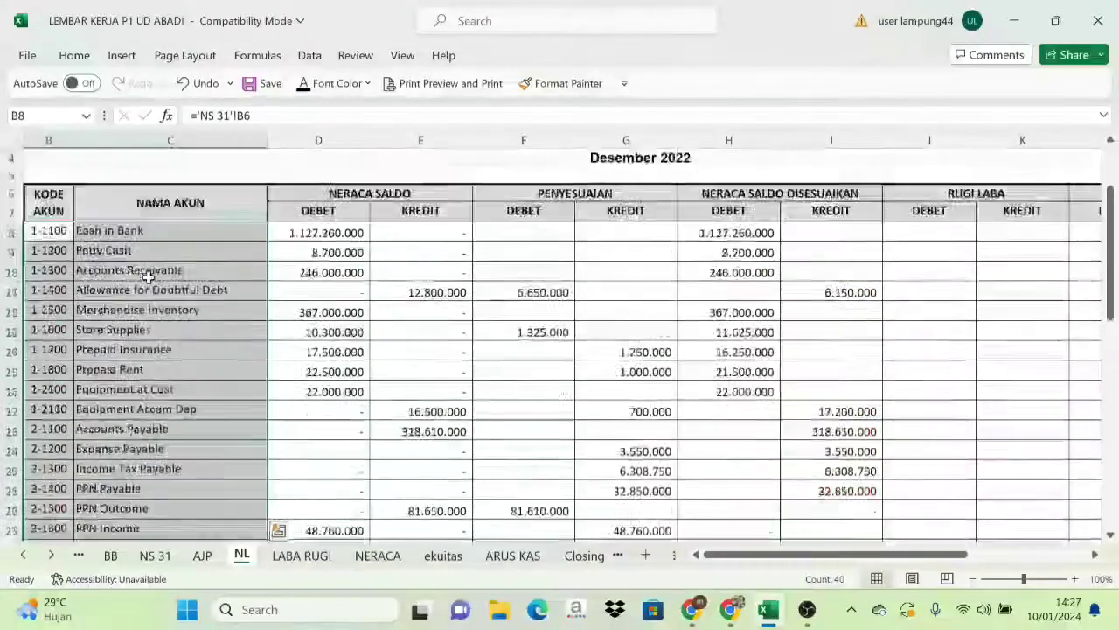
left_click(368, 83)
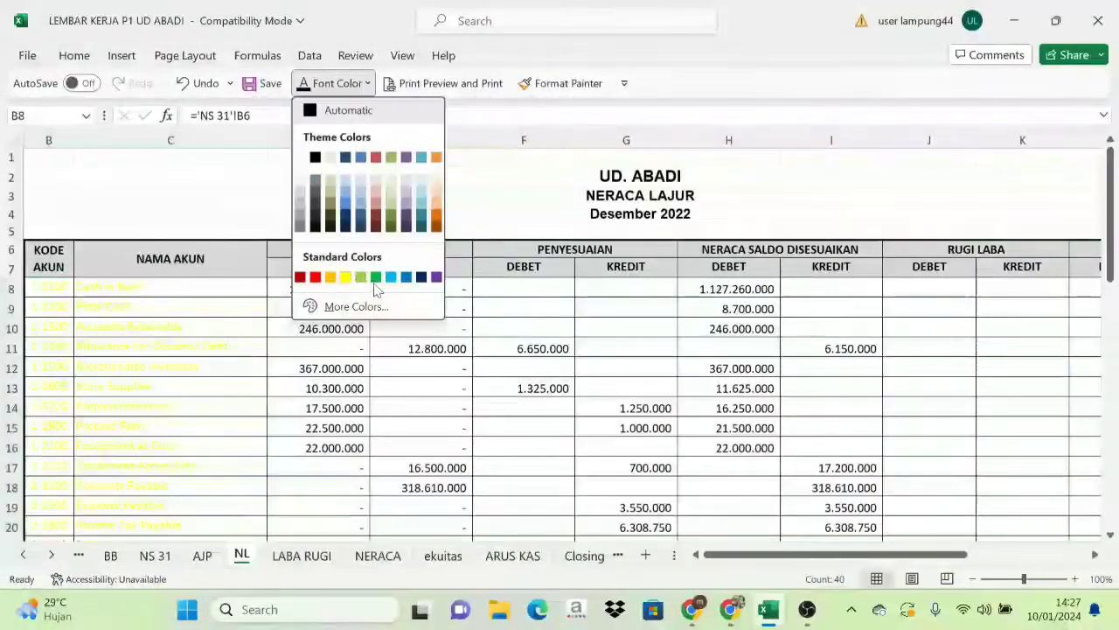
left_click(421, 278)
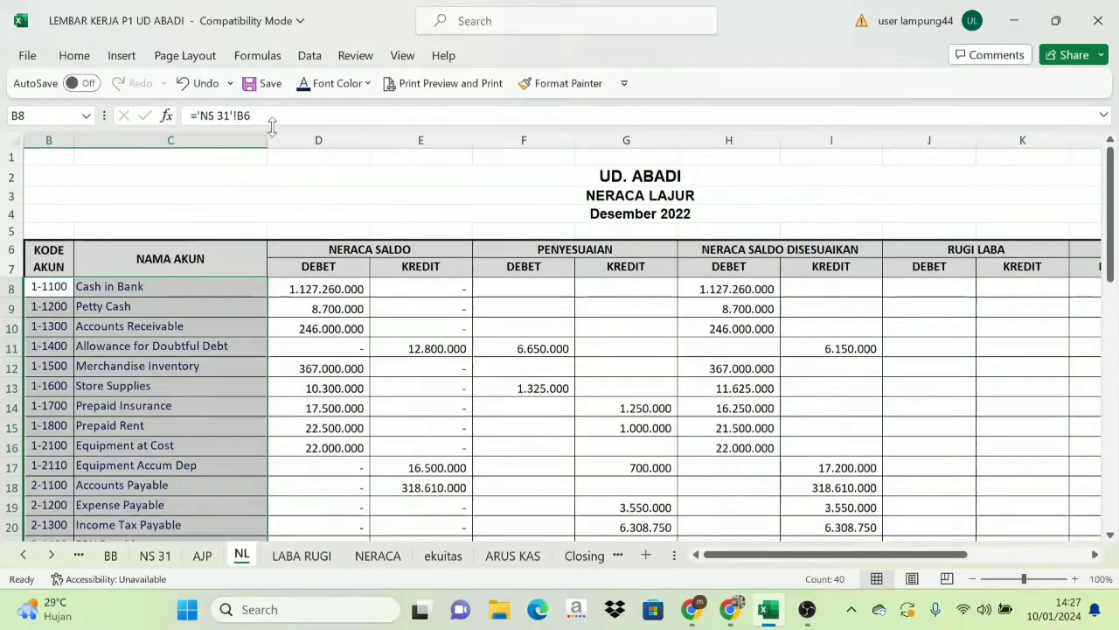
left_click(368, 83)
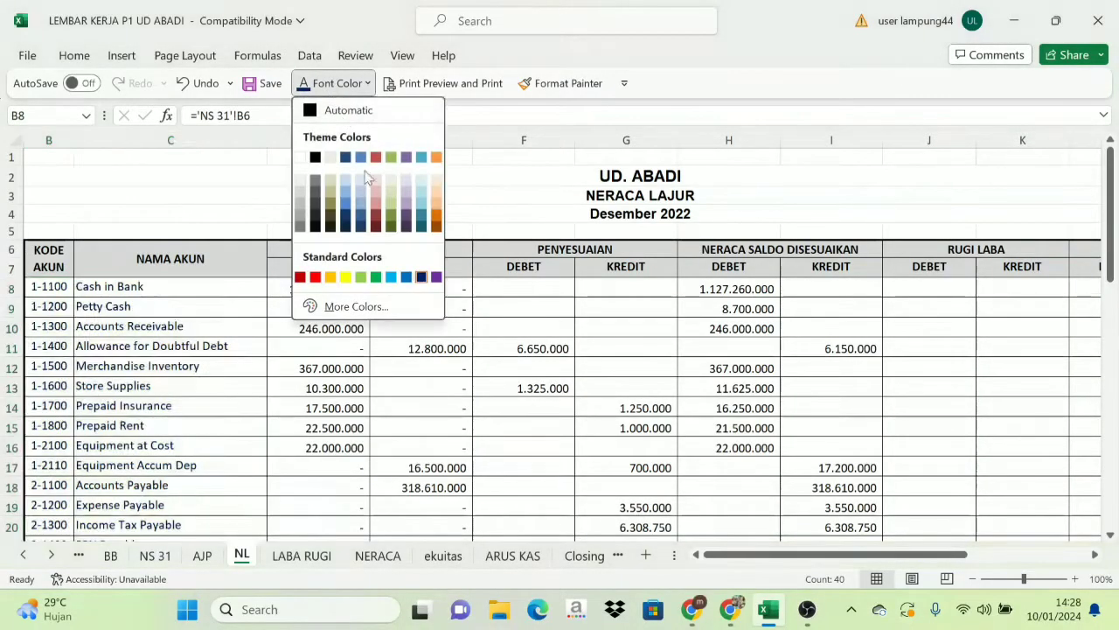
left_click(376, 277)
left_click(183, 363)
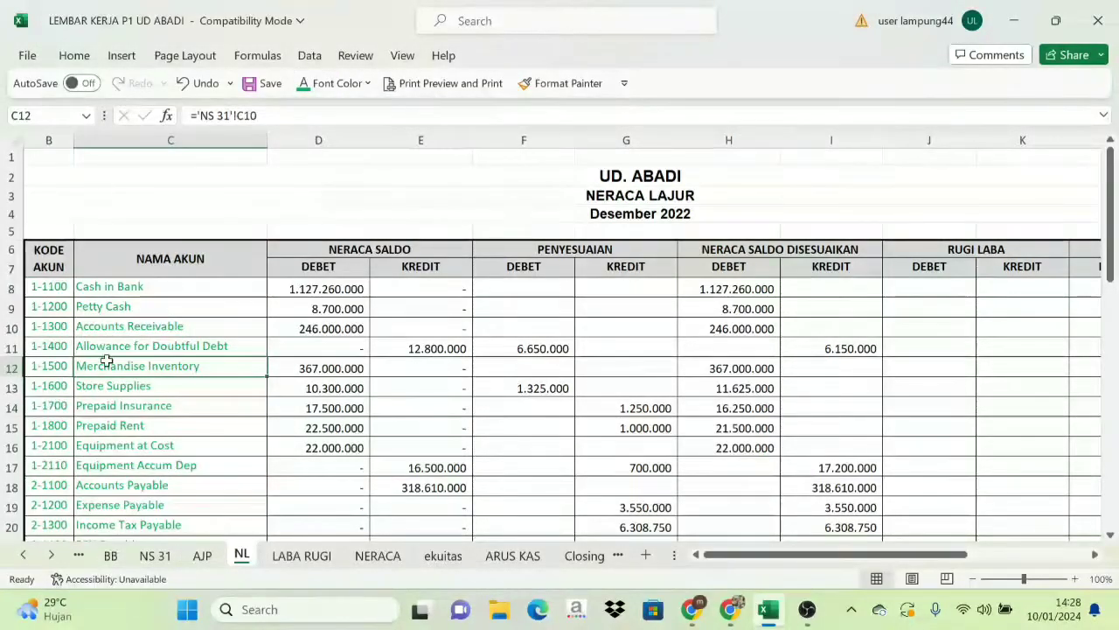
scroll(61, 374, "down", 5)
scroll(90, 385, "up", 2)
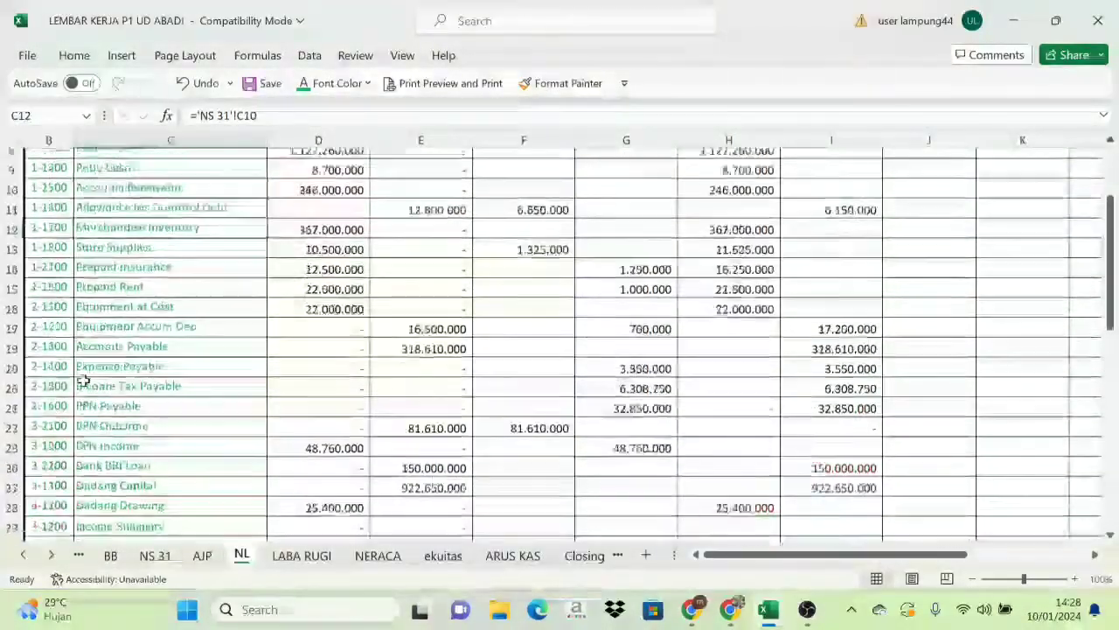
scroll(92, 385, "down", 2)
scroll(87, 389, "up", 4)
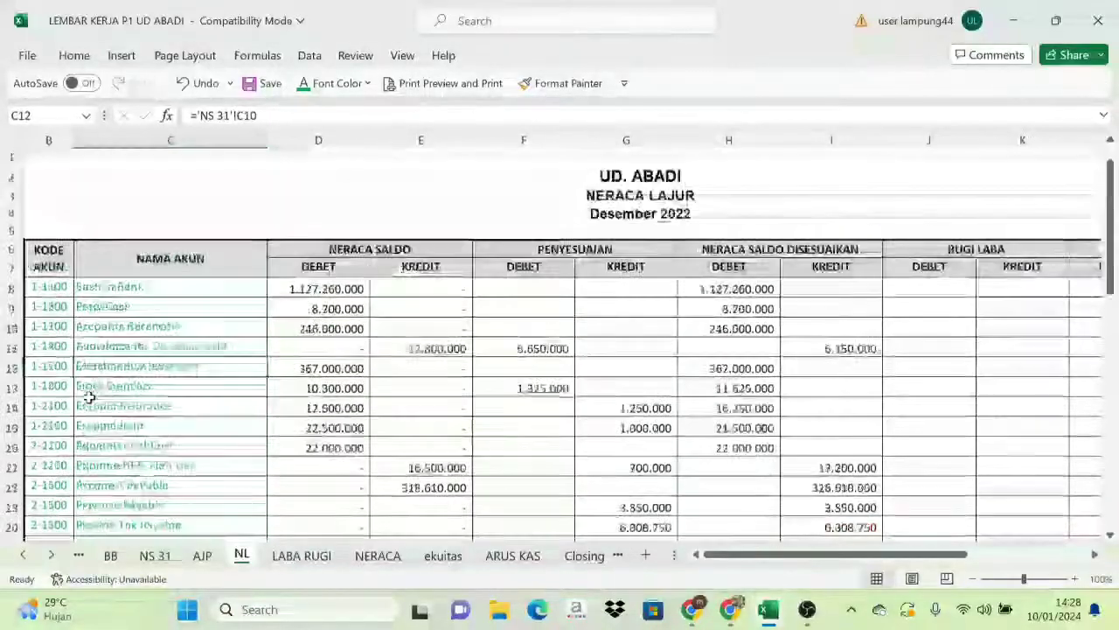
Review the green balance sheet accounts, the RUGI LABA totals with LABA BERSIH USAHA, and the empty NERACA debit and credit columns.
scroll(53, 350, "down", 4)
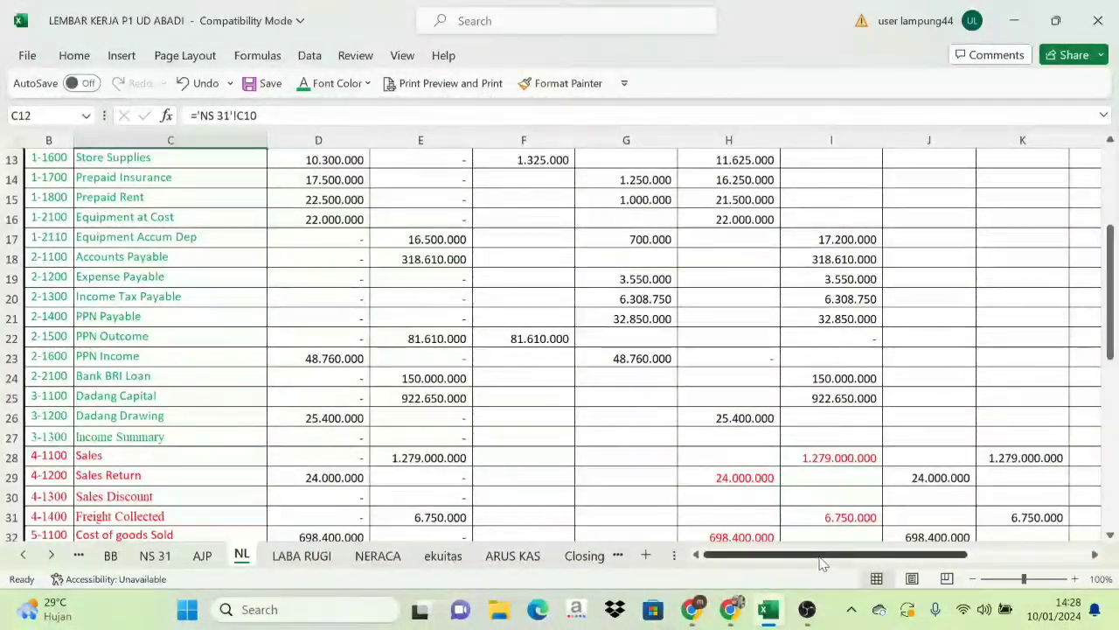
left_click_drag(844, 555, 967, 534)
scroll(797, 407, "up", 4)
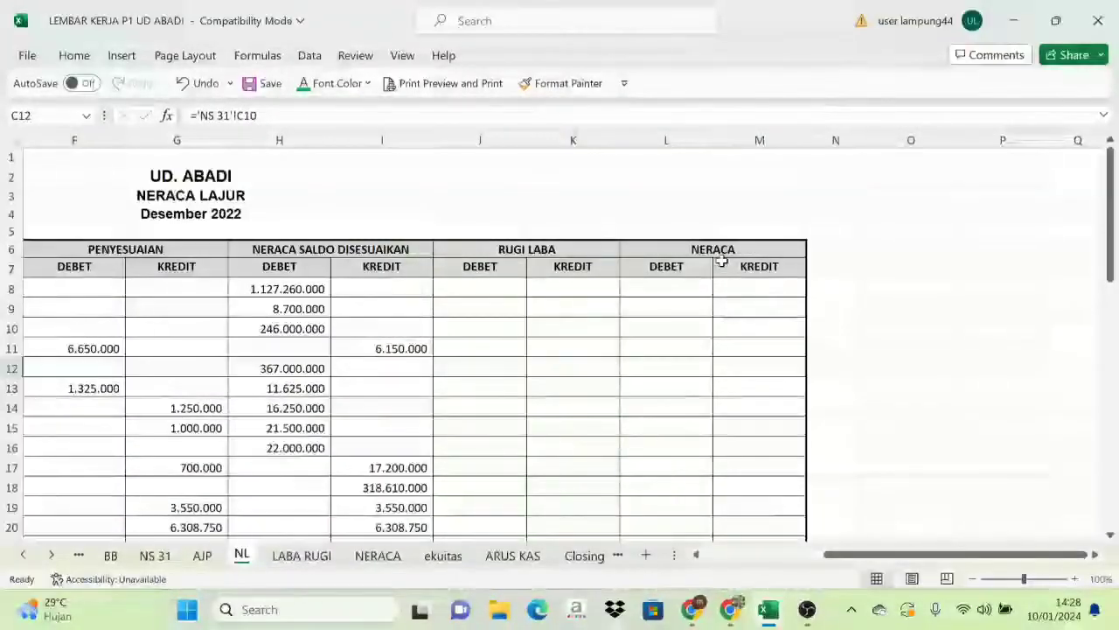
left_click_drag(879, 555, 754, 560)
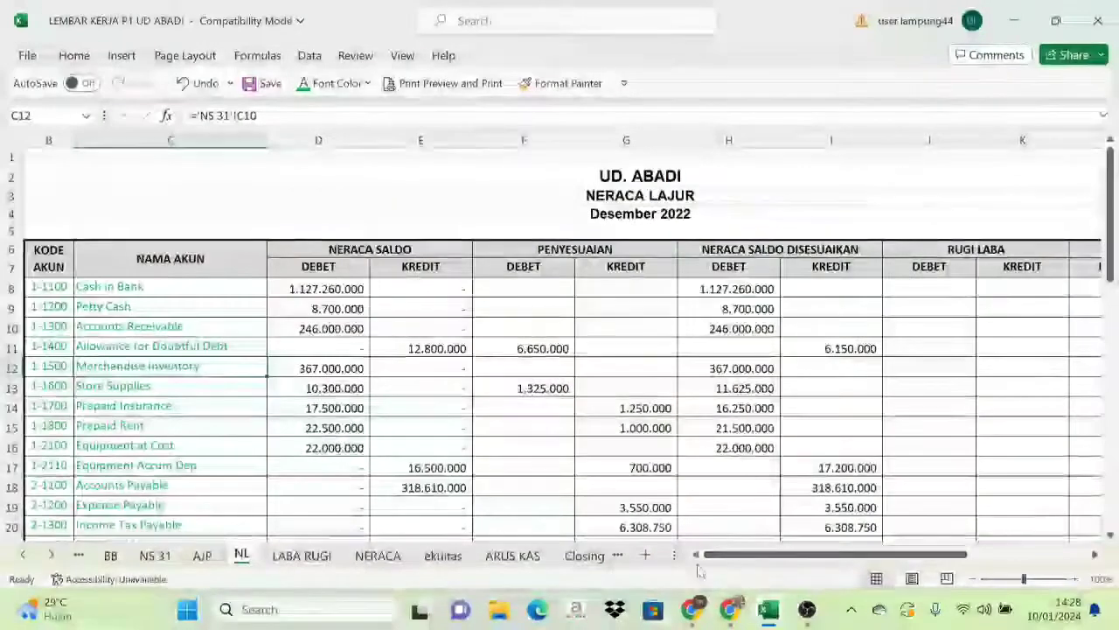
scroll(163, 400, "down", 4)
scroll(95, 411, "down", 6)
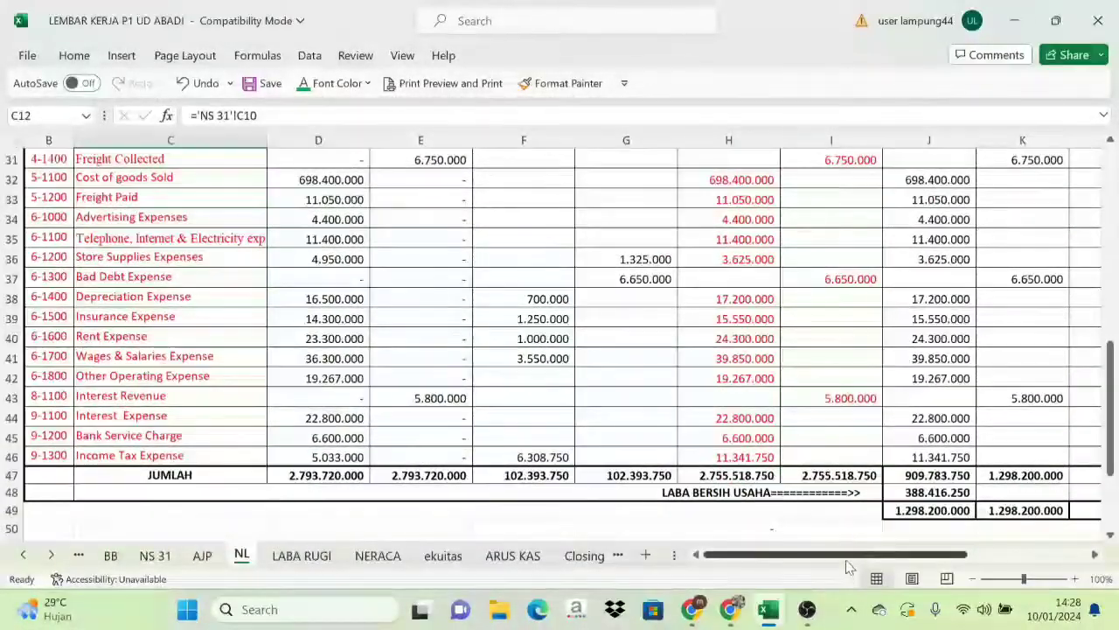
left_click_drag(852, 554, 951, 553)
scroll(530, 395, "up", 10)
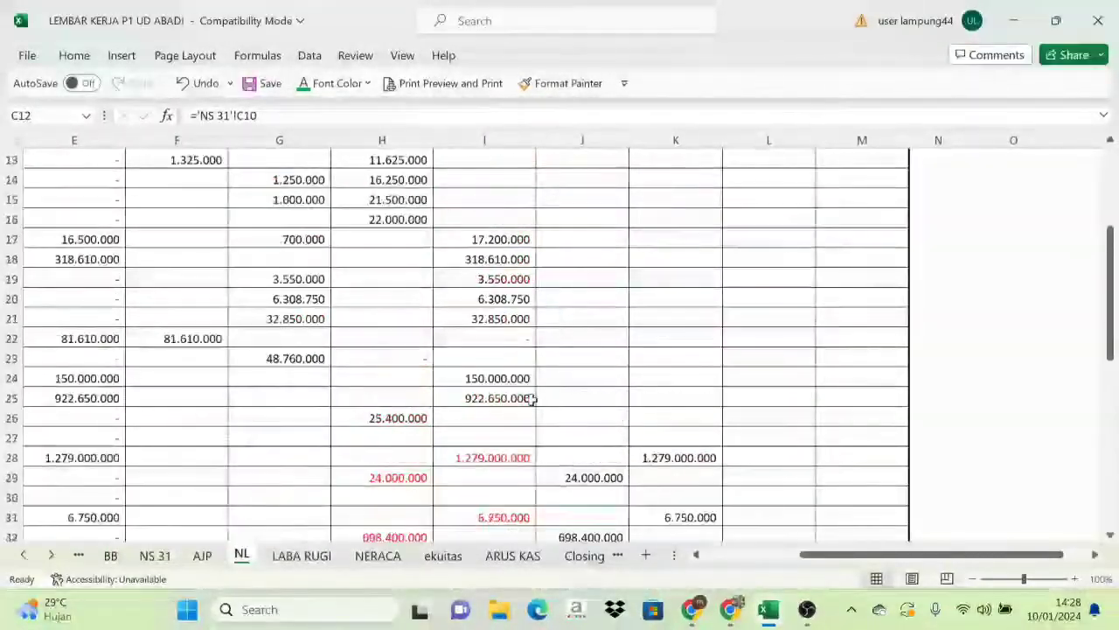
scroll(630, 425, "down", 6)
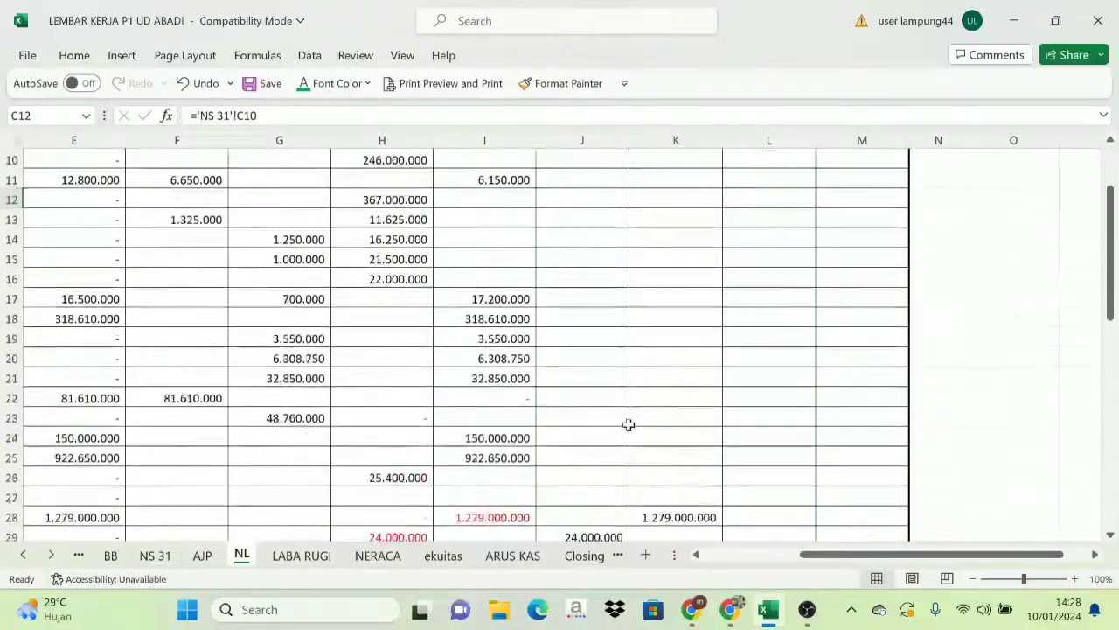
scroll(626, 436, "up", 4)
scroll(577, 411, "up", 1)
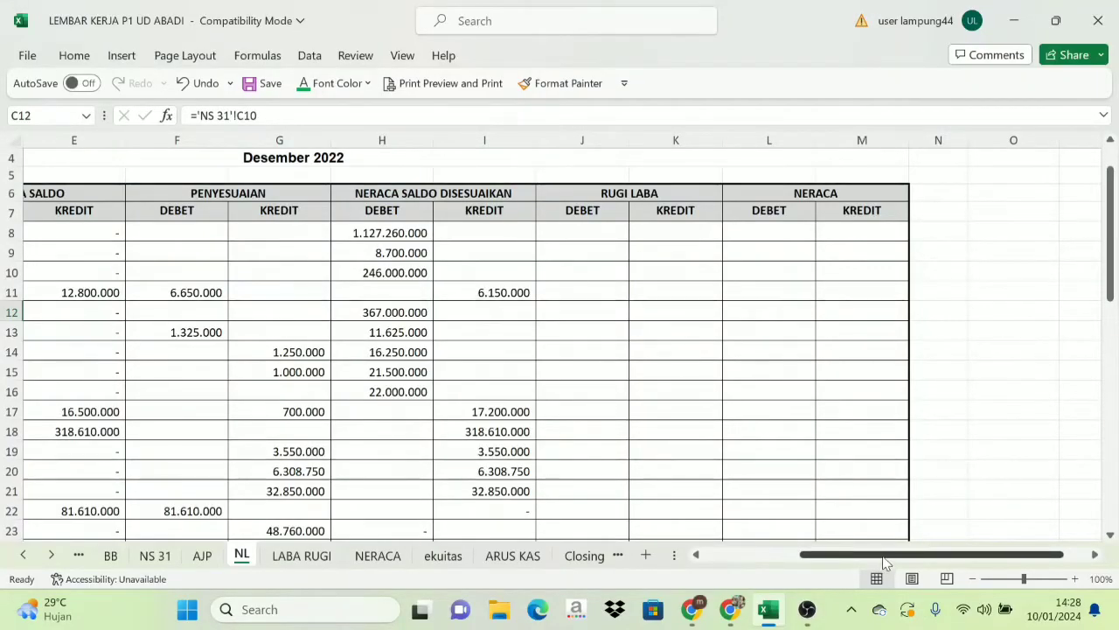
Color the NERACA SALDO DISESUAIKAN debit and credit balances of the balance sheet accounts (H8:I26) green, and check them.
left_click_drag(884, 557, 865, 559)
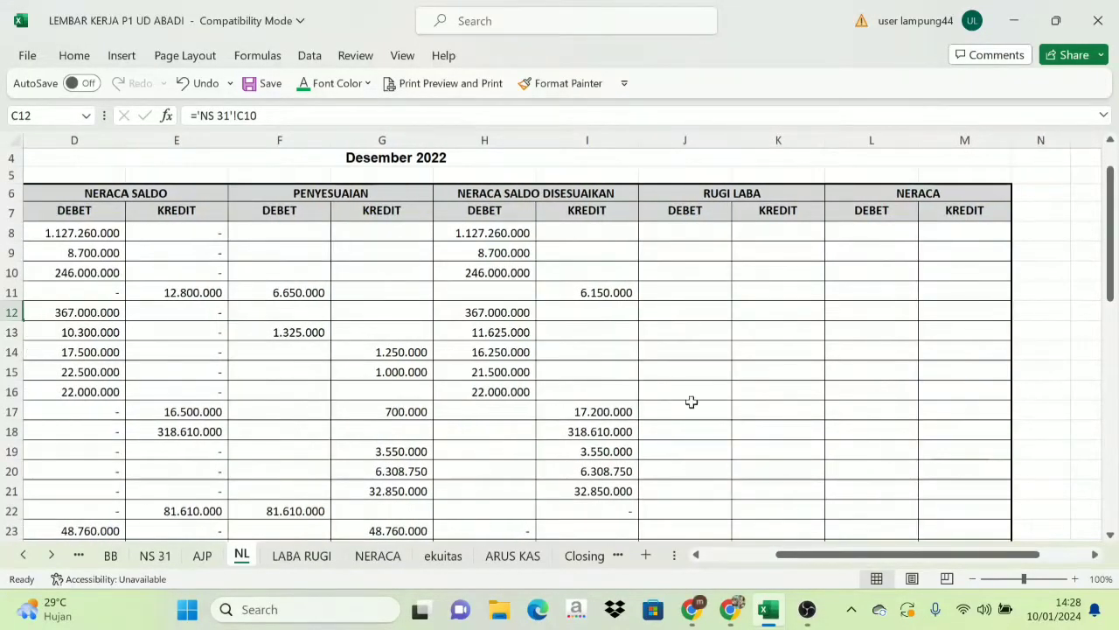
left_click(564, 199)
left_click_drag(492, 230, 594, 374)
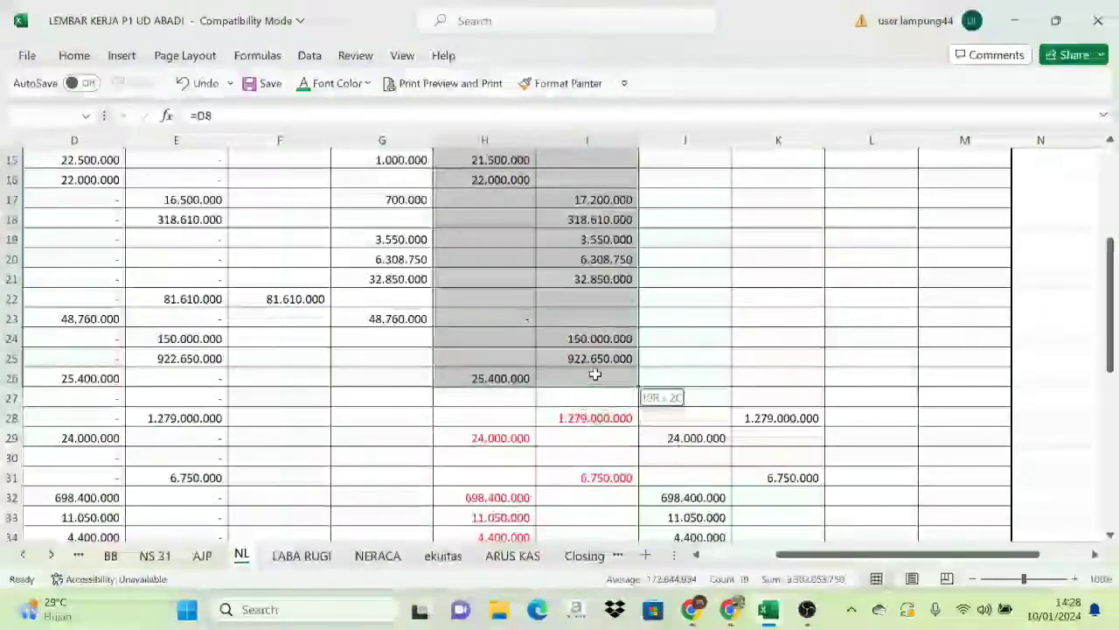
left_click(304, 83)
scroll(582, 368, "up", 5)
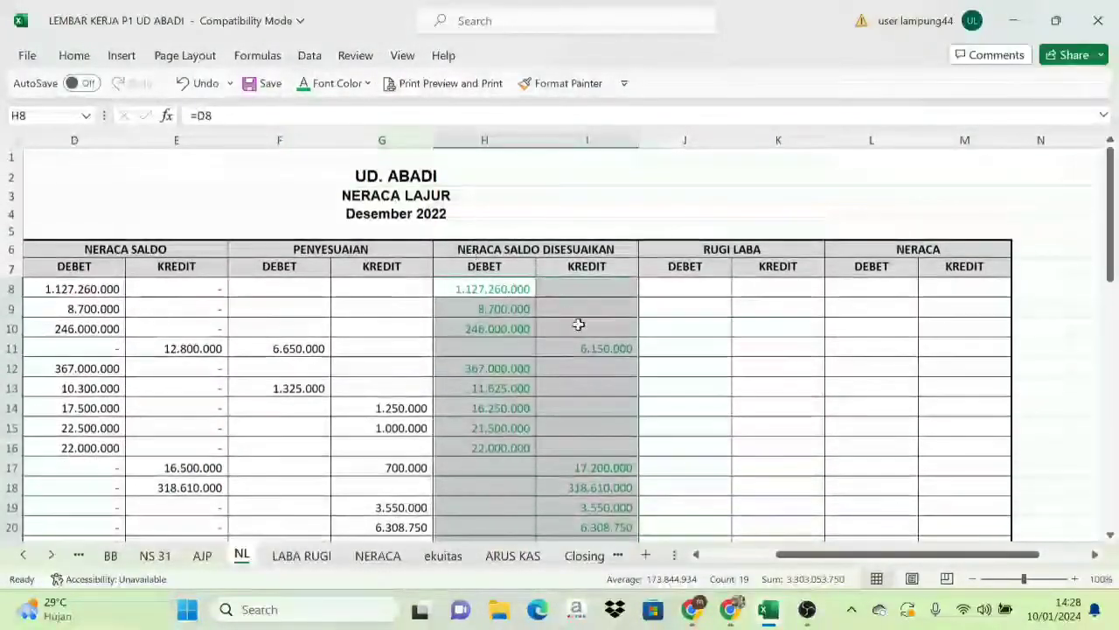
left_click(583, 367)
scroll(869, 397, "down", 5)
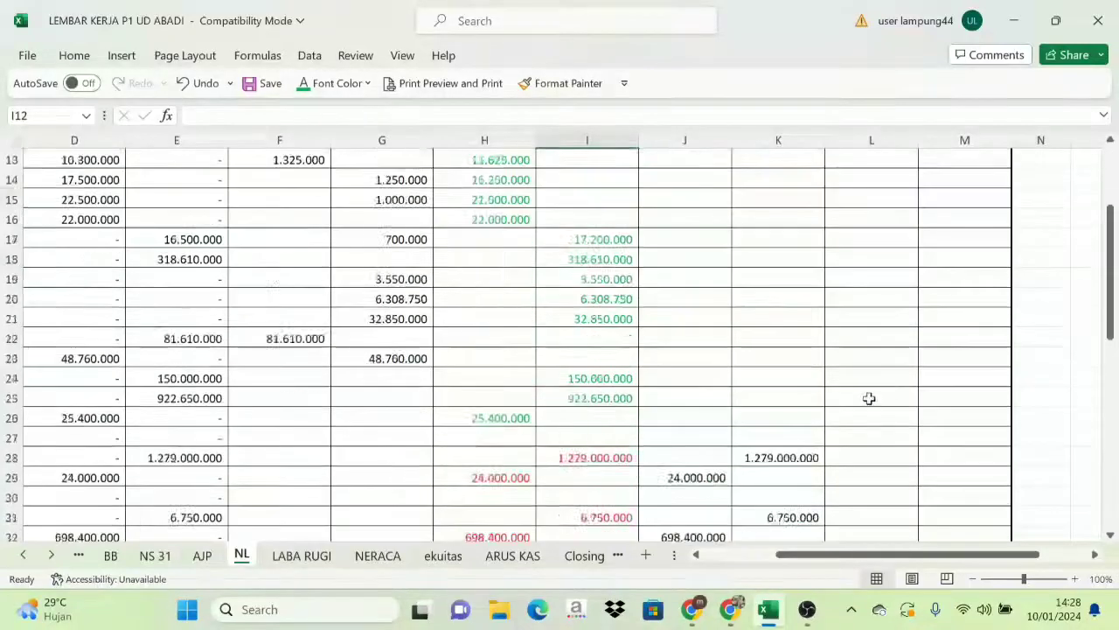
scroll(844, 407, "up", 5)
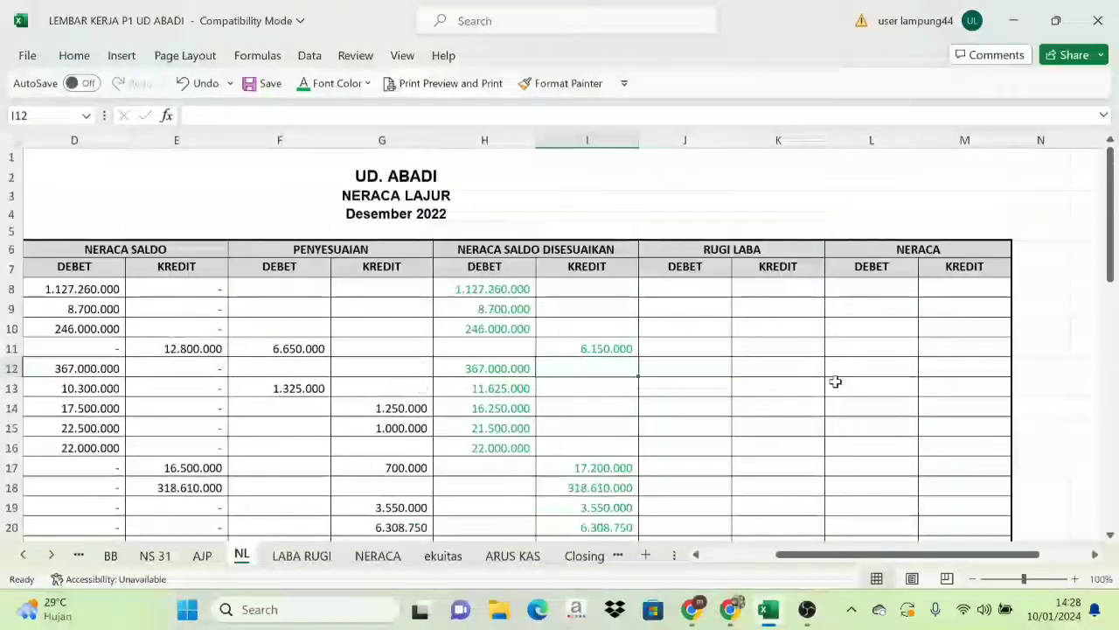
Examine the green adjusted debit and credit balances alongside the NERACA columns they correspond to.
left_click(760, 246)
left_click(955, 265)
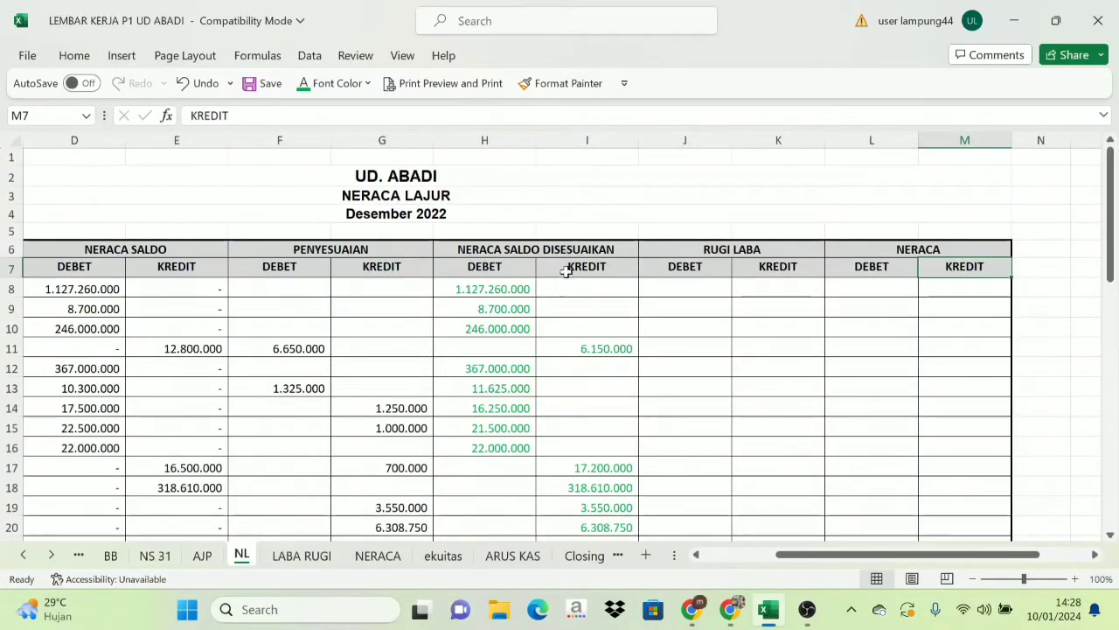
scroll(566, 272, "down", 6)
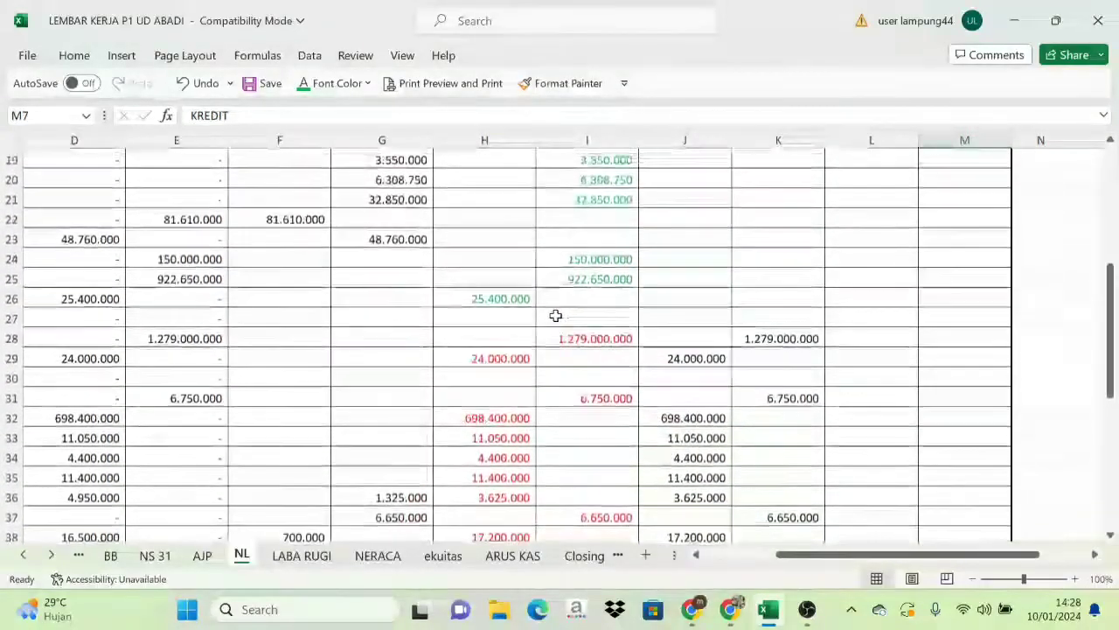
scroll(555, 315, "down", 2)
scroll(559, 337, "up", 2)
scroll(601, 357, "up", 1)
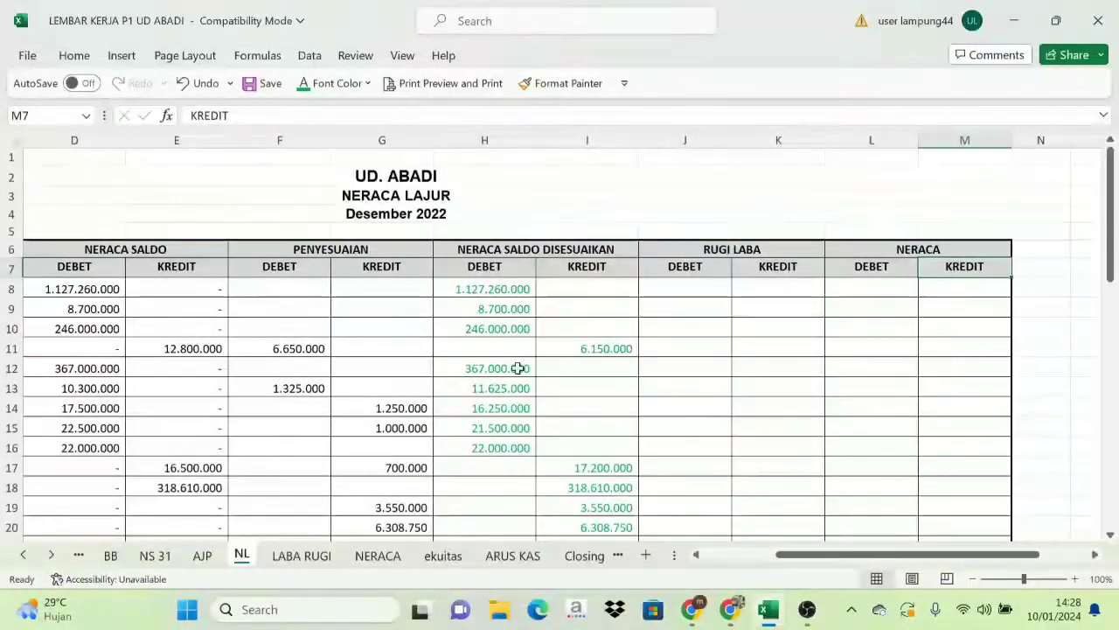
scroll(494, 481, "down", 3)
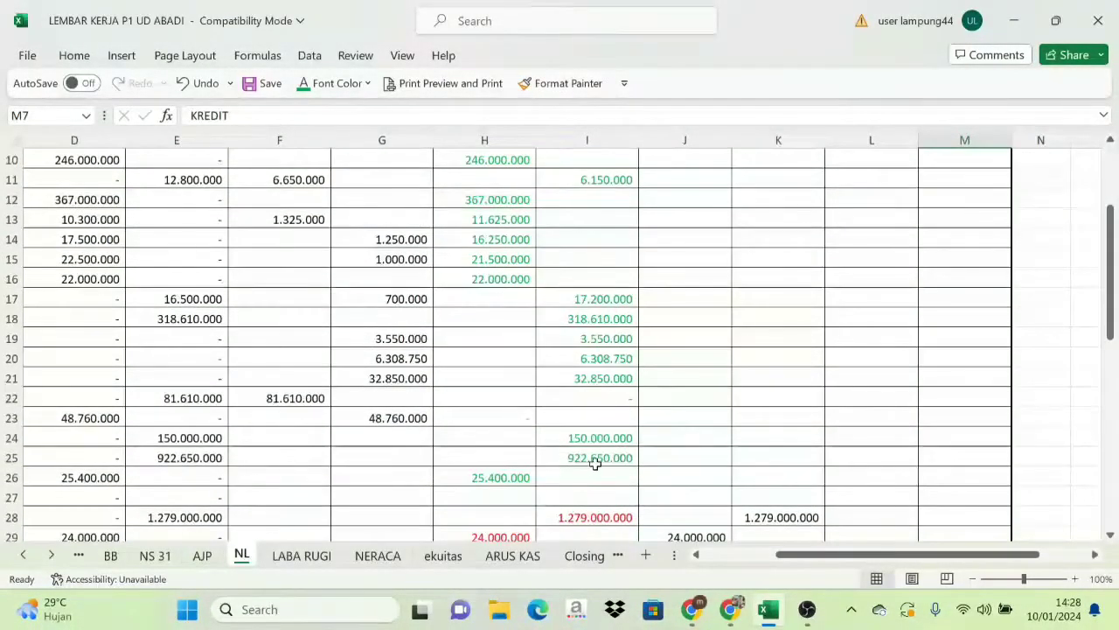
scroll(802, 370, "up", 4)
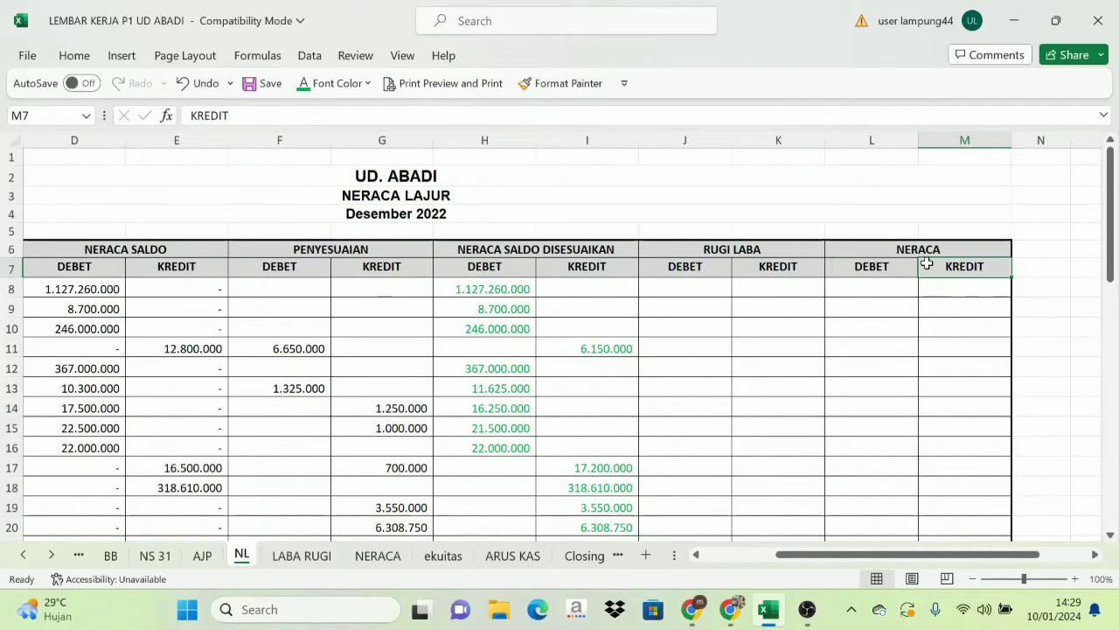
Apply the Automatic font color to the NERACA debit cells L8:L10, starting from the Cash in Bank row.
left_click(495, 290)
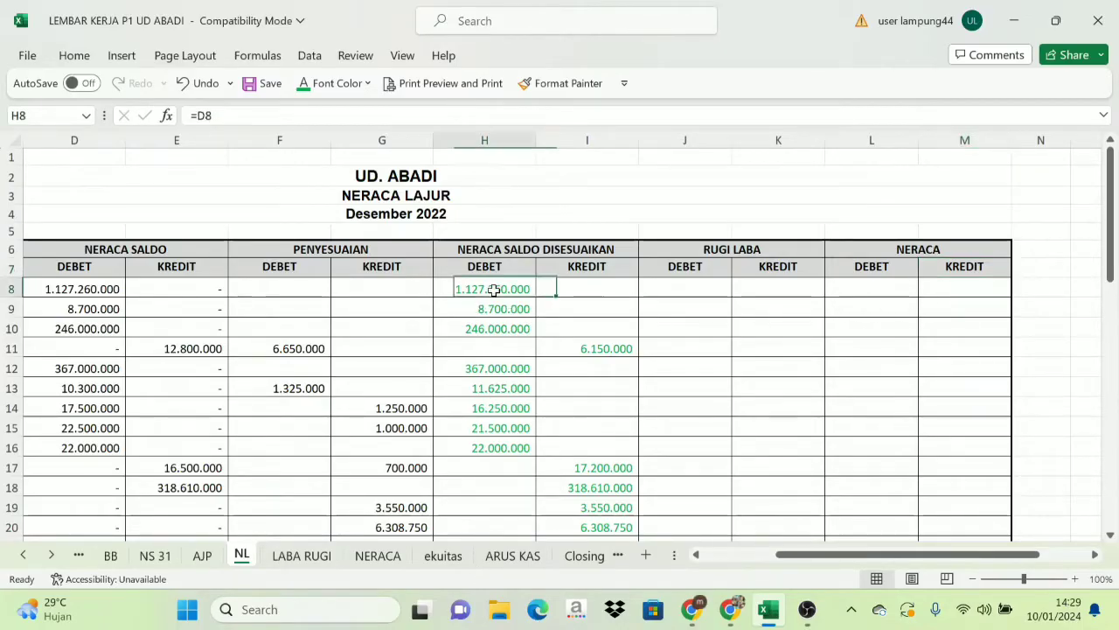
left_click(887, 288)
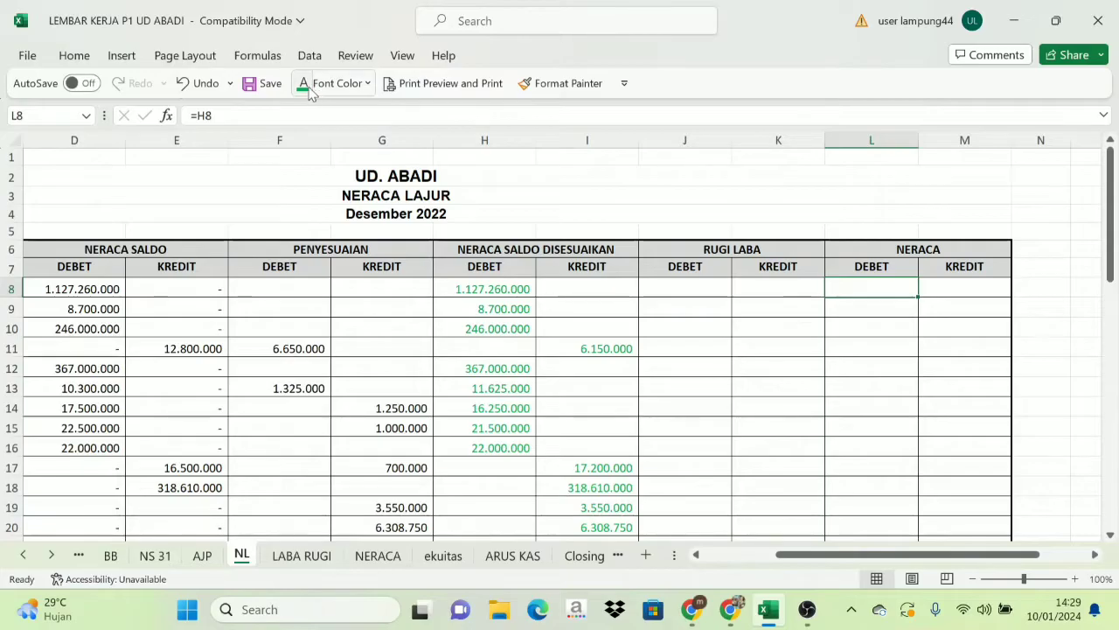
left_click(367, 83)
left_click(323, 109)
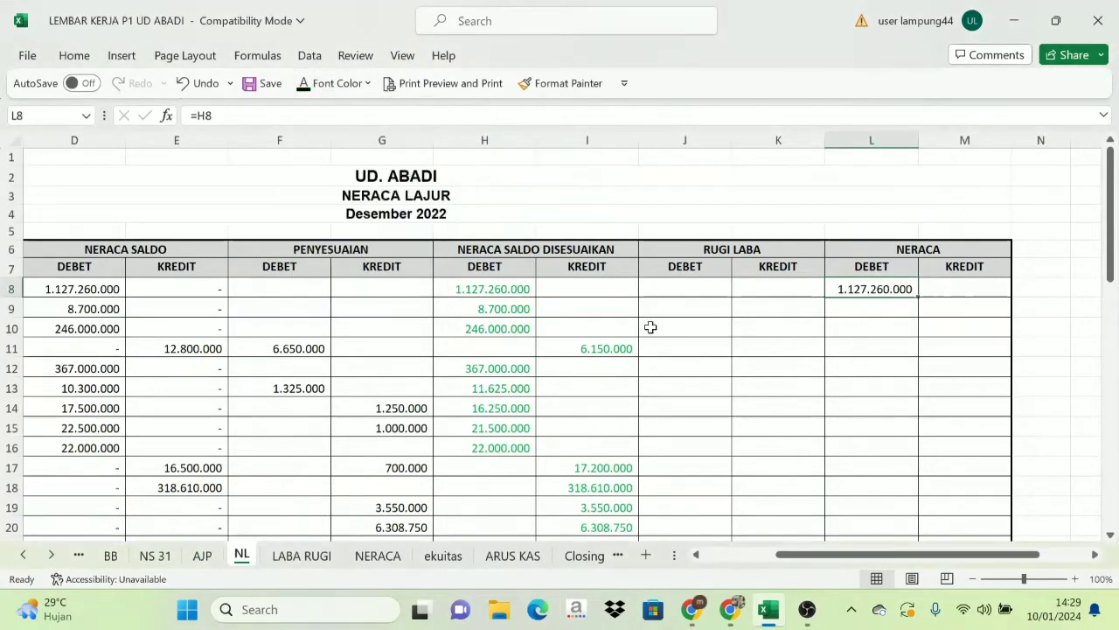
left_click_drag(884, 288, 883, 327)
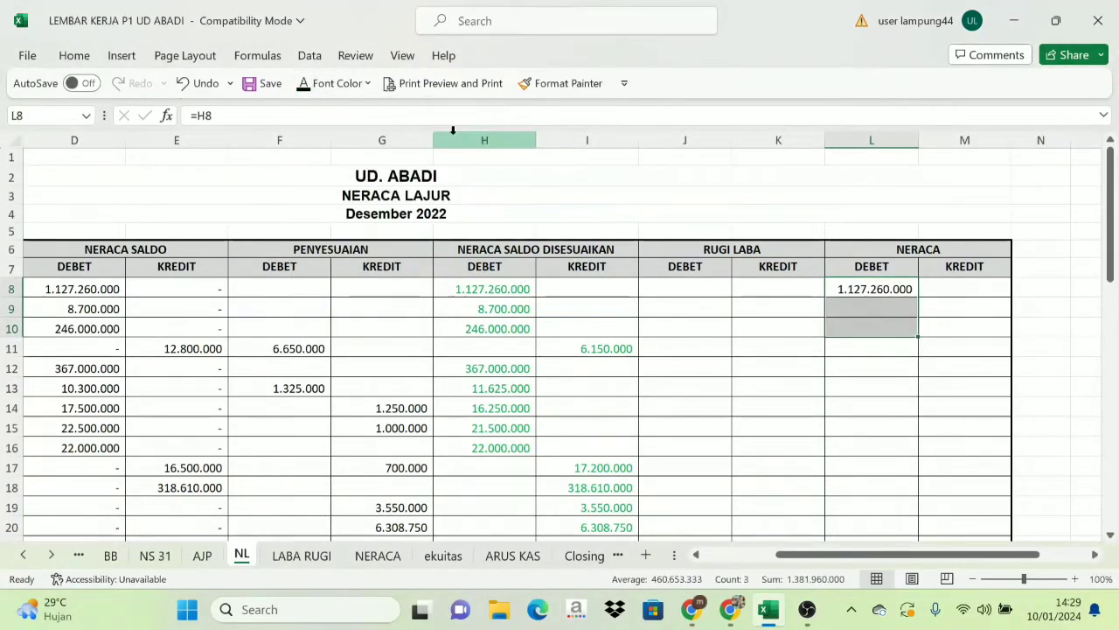
left_click(305, 84)
Apply the Automatic font color to NERACA credit cell M11 and the remaining NERACA debit and credit cells through row 26 (L11:M26).
left_click(572, 348)
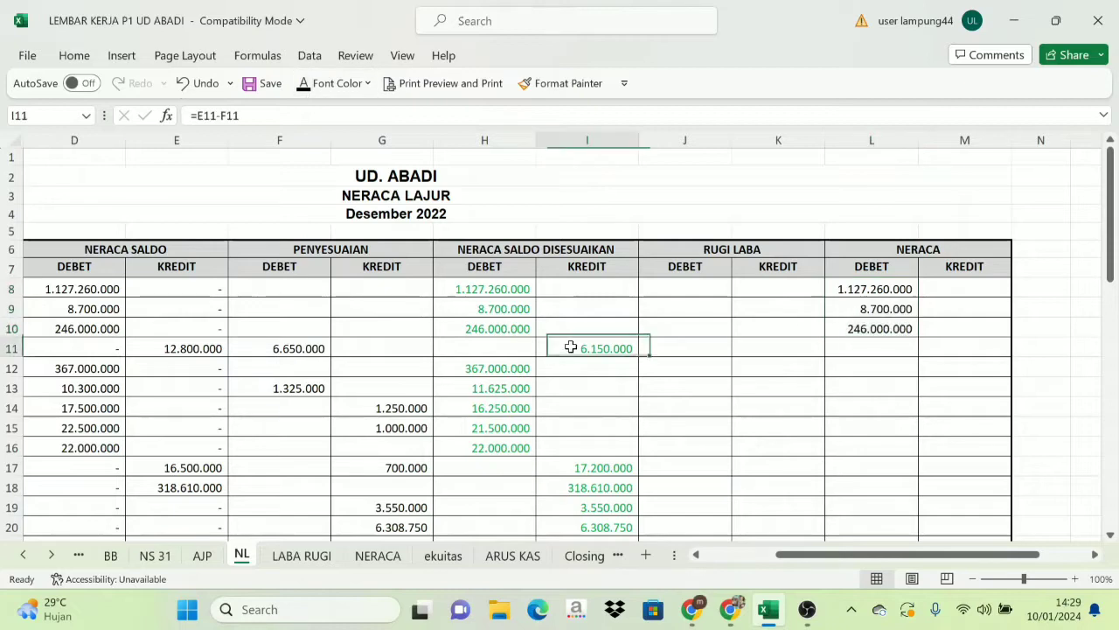
left_click(959, 350)
left_click(308, 84)
scroll(746, 340, "down", 2)
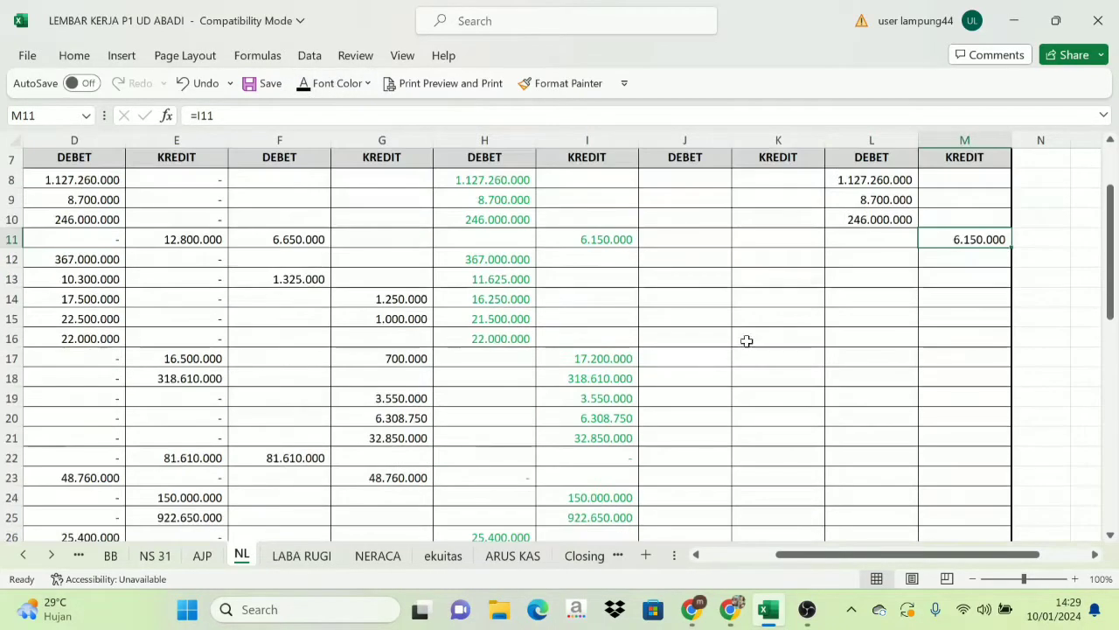
left_click_drag(869, 243, 967, 400)
left_click(305, 84)
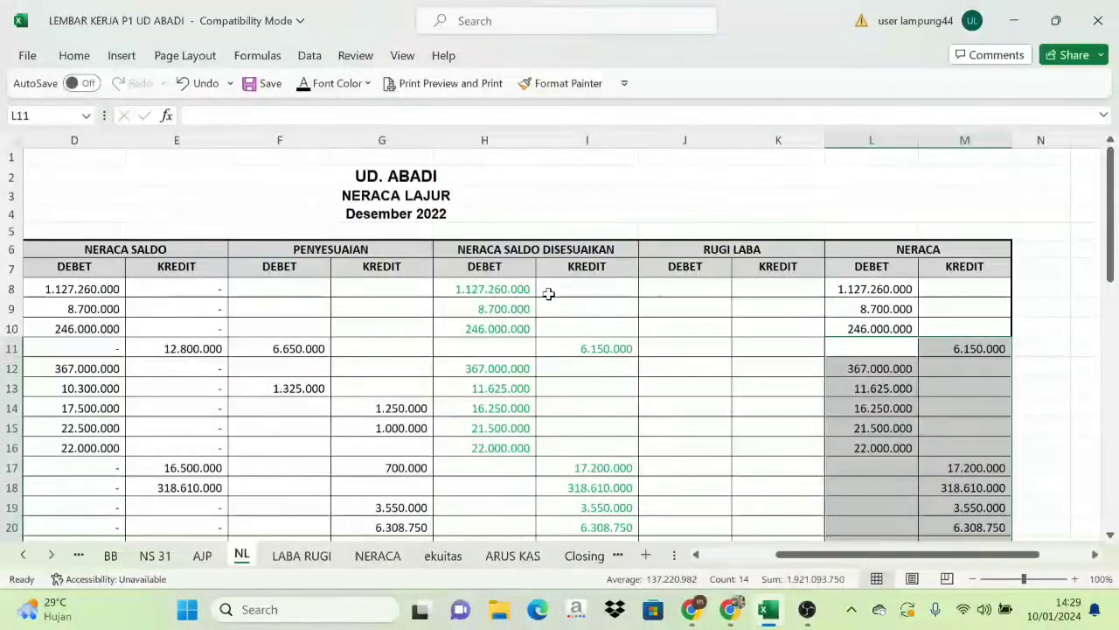
scroll(861, 288, "down", 4)
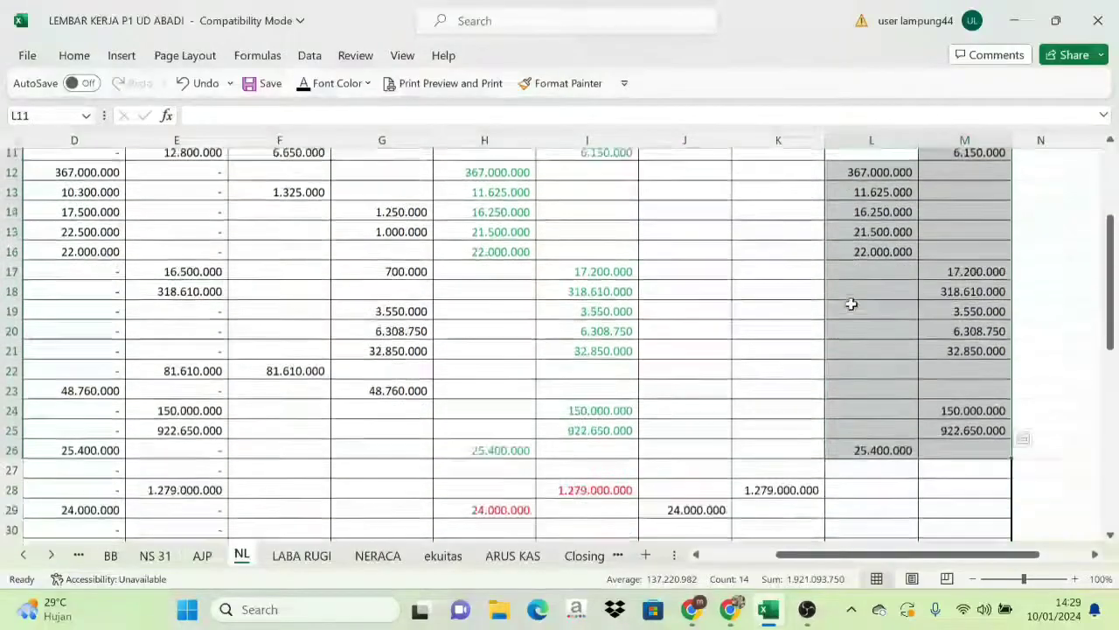
left_click(862, 312)
Apply the Automatic font color to the NERACA debit and credit totals in L47:M47.
scroll(862, 312, "down", 6)
scroll(870, 333, "down", 2)
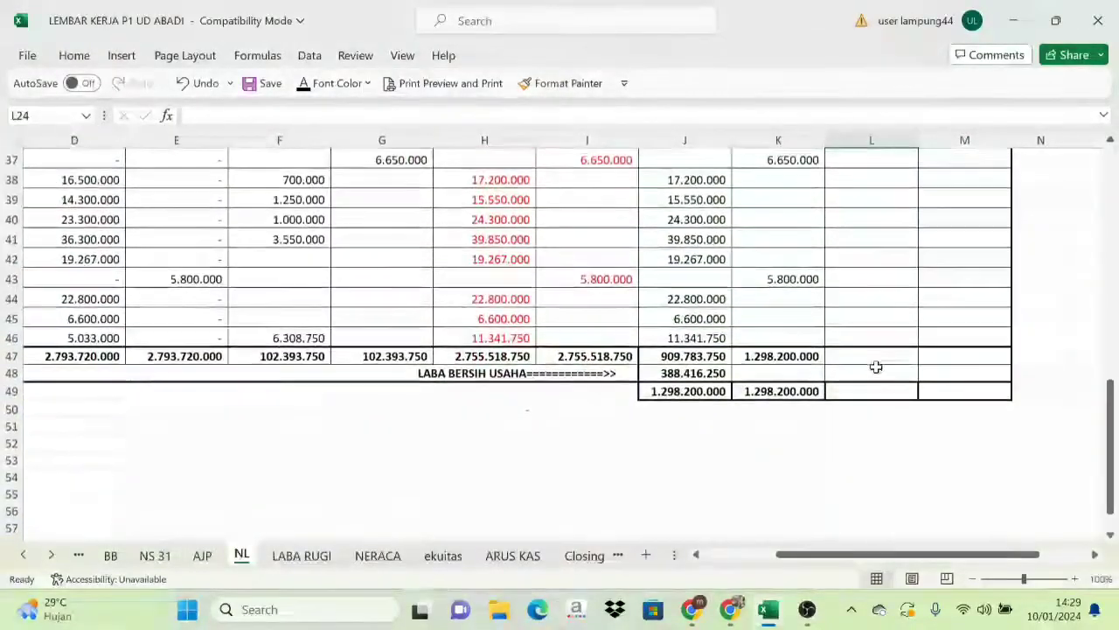
left_click_drag(908, 356, 950, 357)
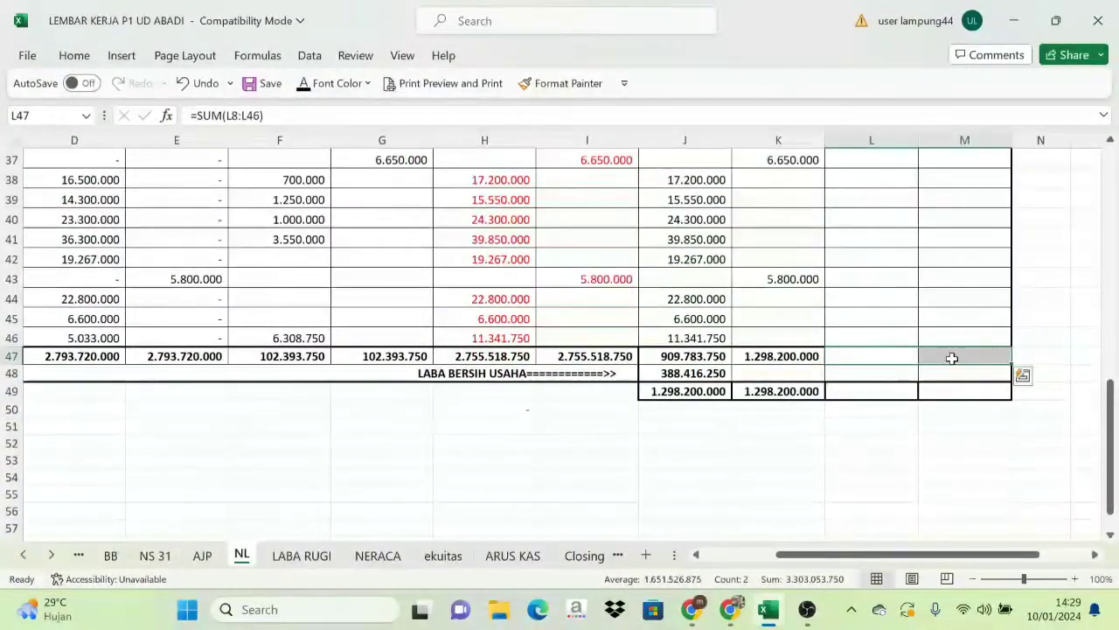
left_click(303, 84)
left_click(895, 261)
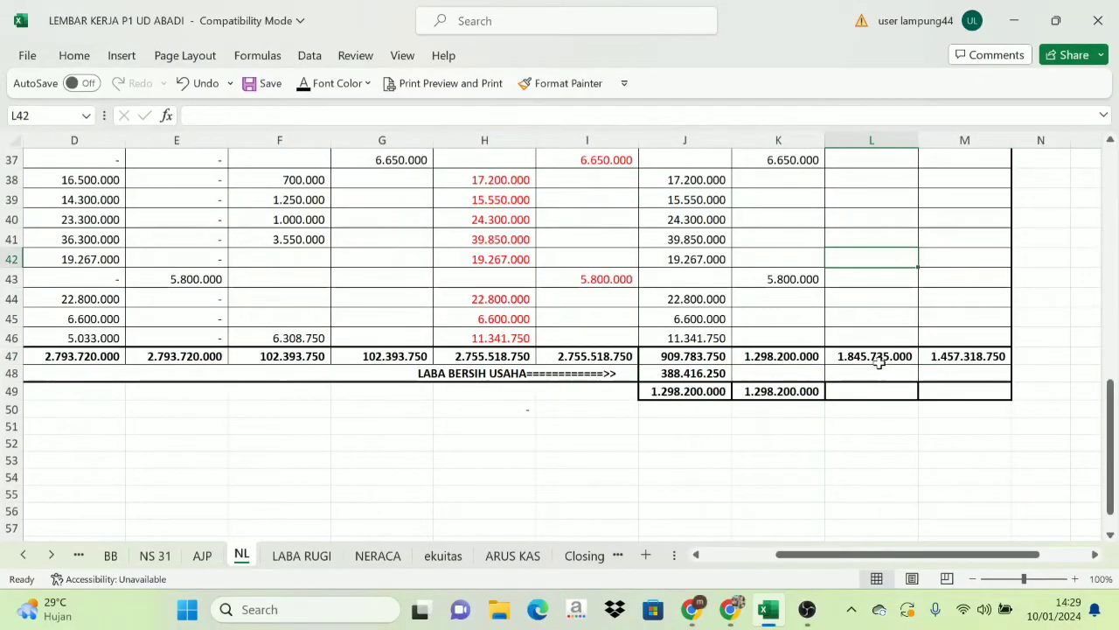
Compare the NERACA debit and credit totals in L47 and M47, and review the account balances they add up.
left_click(877, 359)
left_click(928, 358)
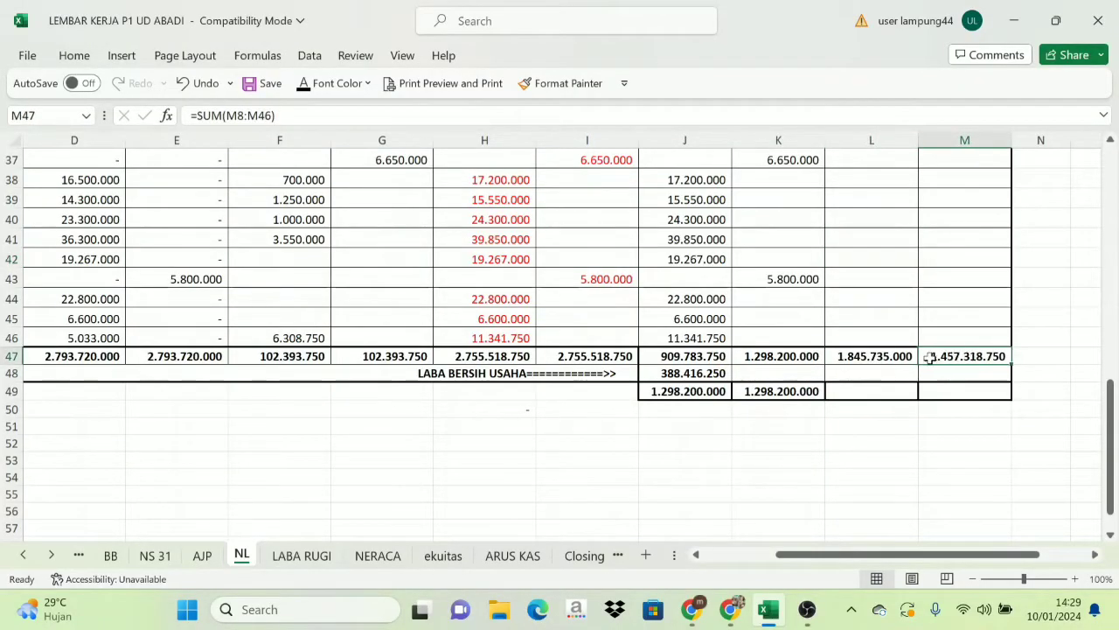
left_click(862, 358)
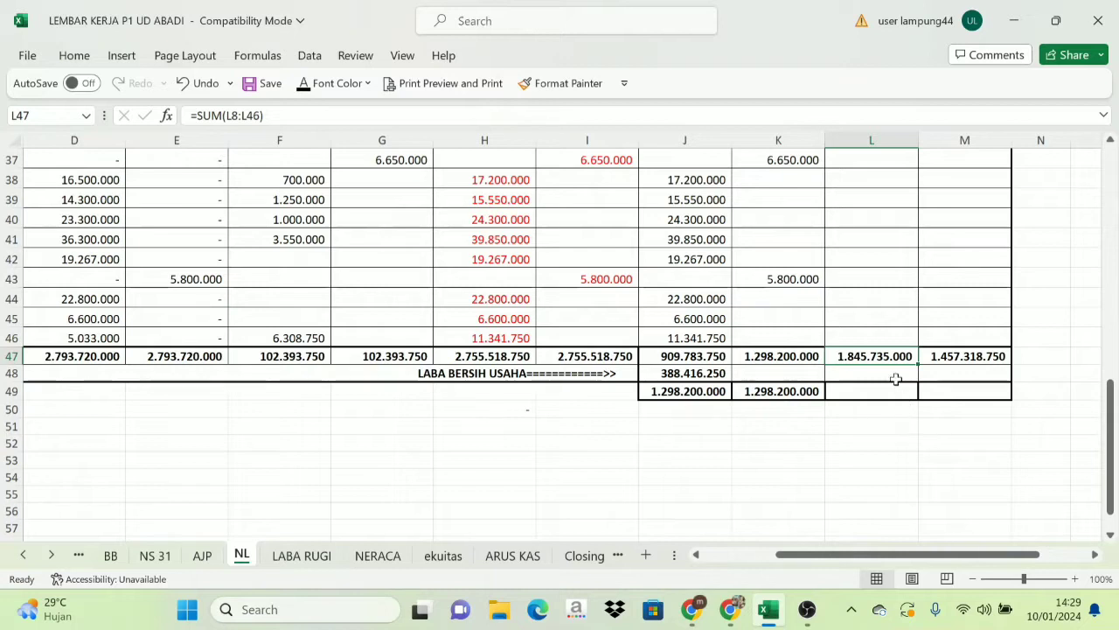
left_click(997, 357)
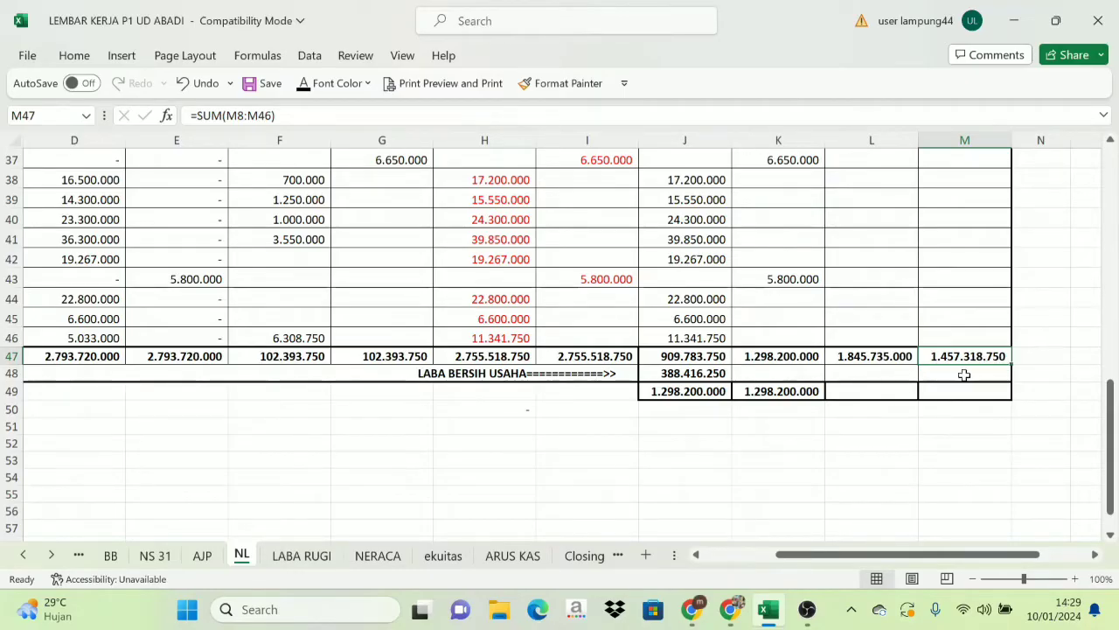
scroll(892, 360, "up", 12)
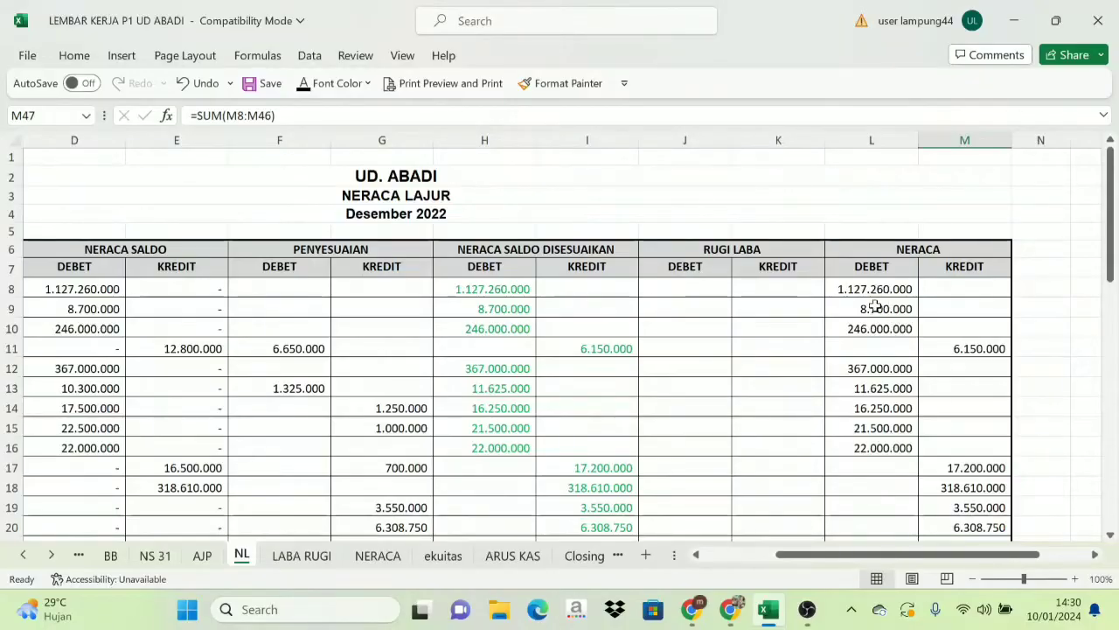
scroll(872, 315, "down", 7)
scroll(872, 322, "up", 4)
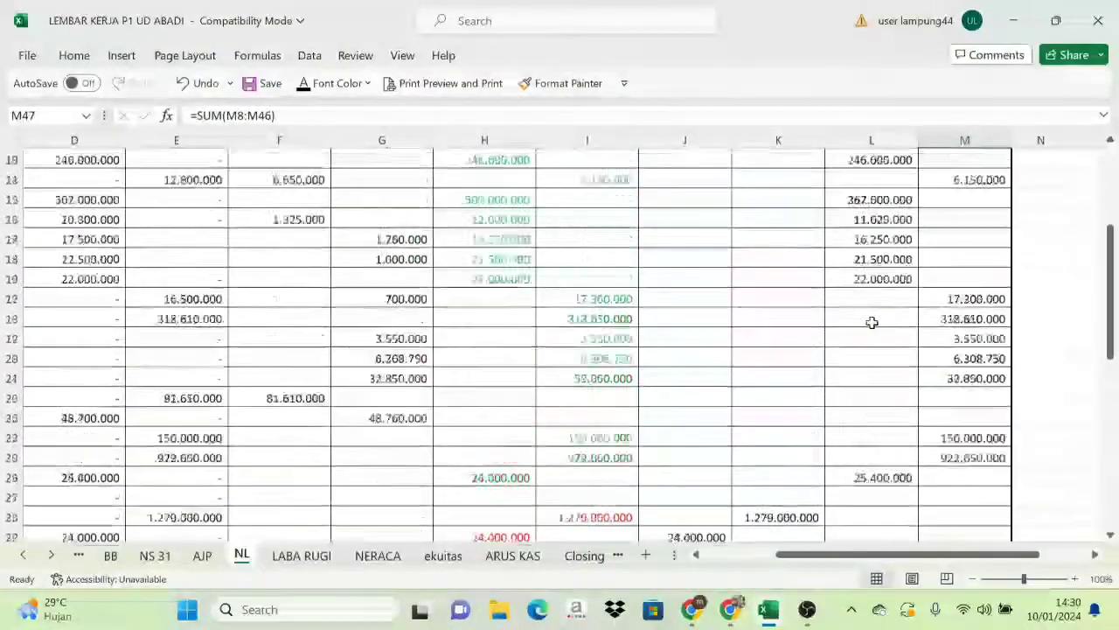
scroll(971, 245, "up", 2)
scroll(967, 263, "down", 2)
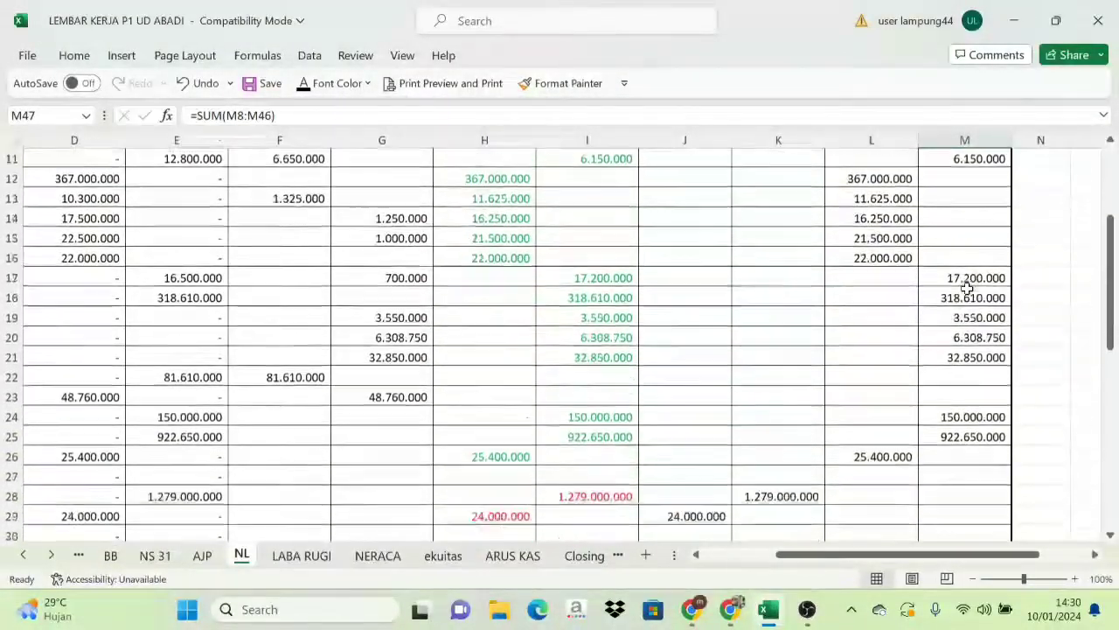
scroll(967, 288, "down", 10)
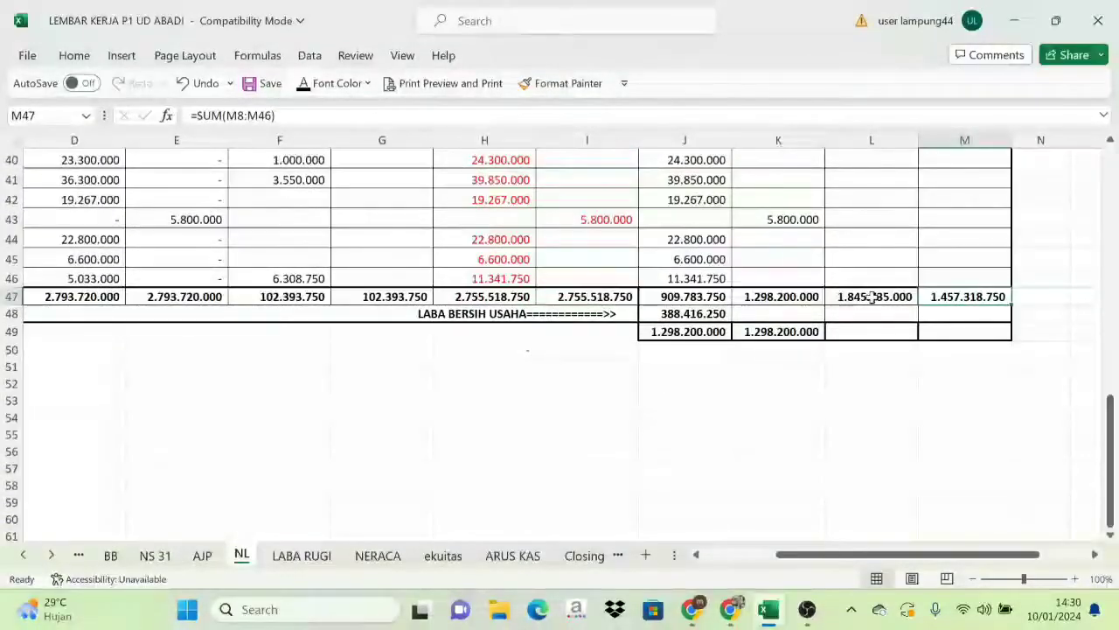
Compare the NERACA debit and credit totals in L47 and M47 with the RUGI LABA net profit in J48.
left_click(875, 296)
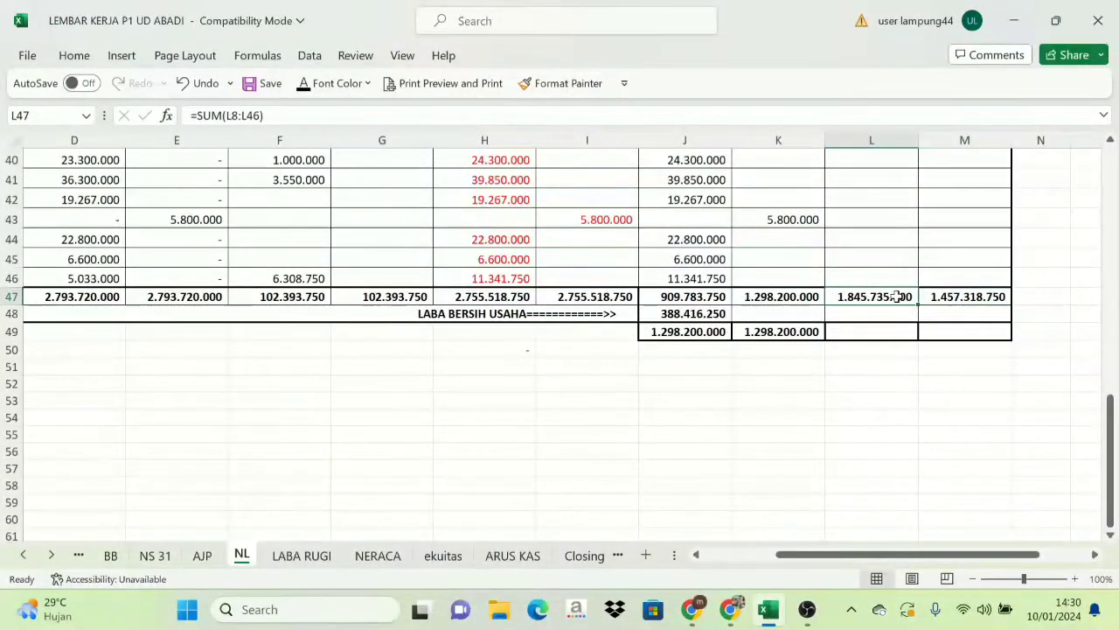
left_click(961, 298)
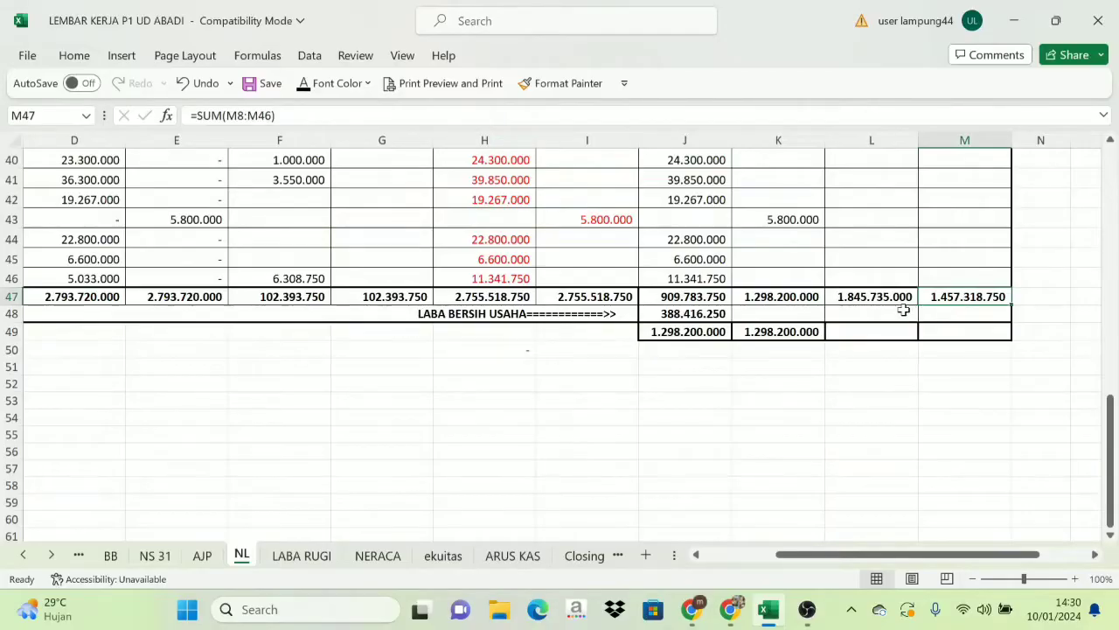
left_click(861, 298)
left_click(946, 296)
left_click(886, 296)
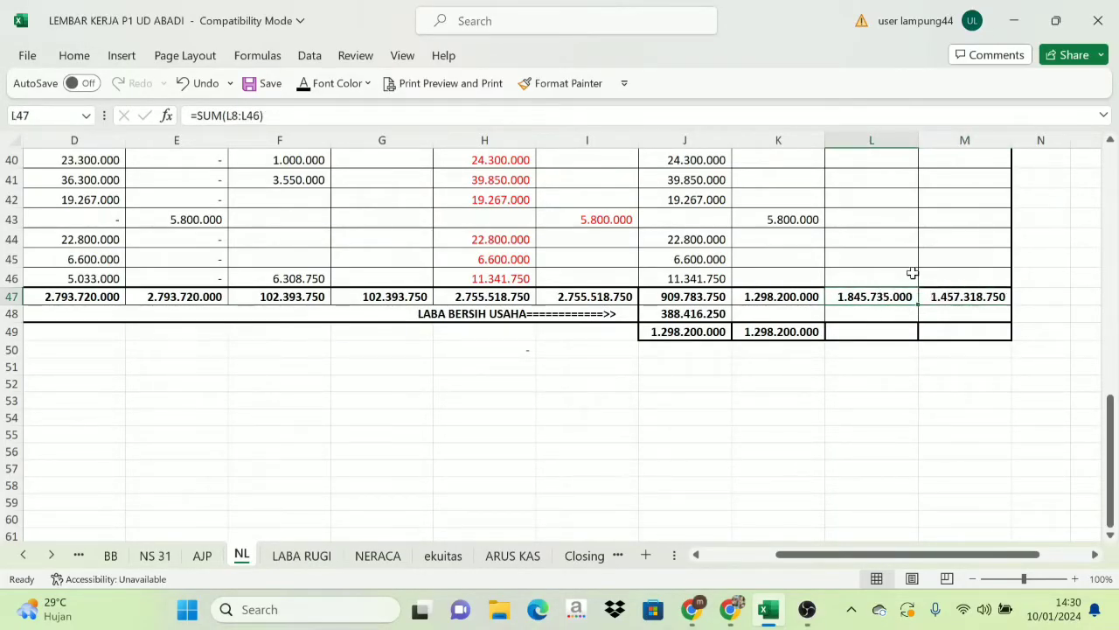
left_click(947, 295)
left_click(678, 317)
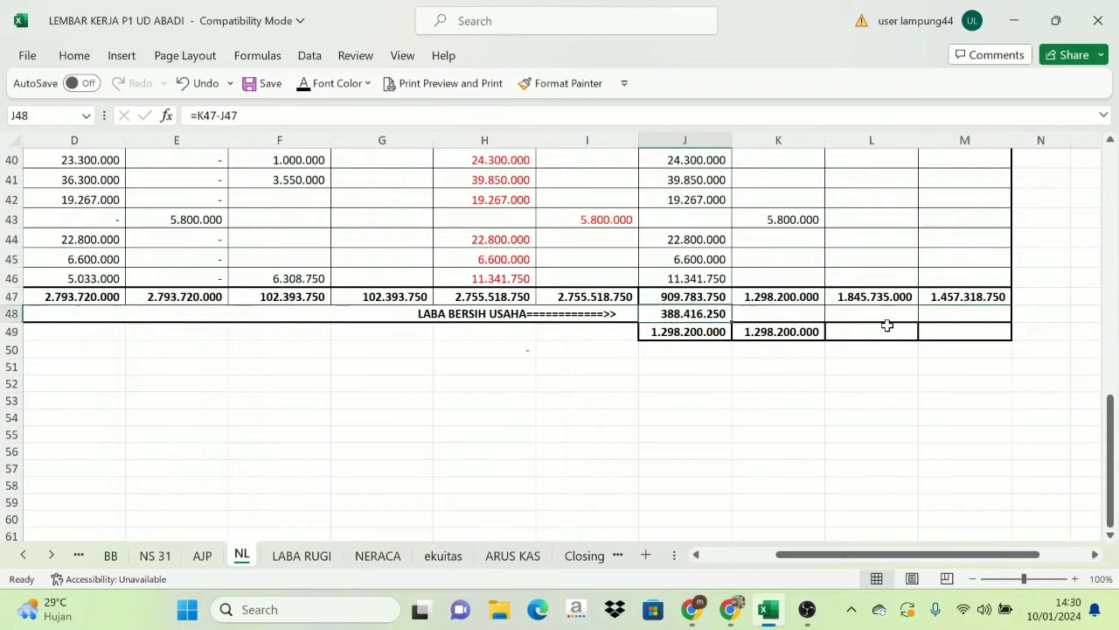
Apply the Automatic font color to the net profit cell M48 in the NERACA credit column.
left_click(946, 310)
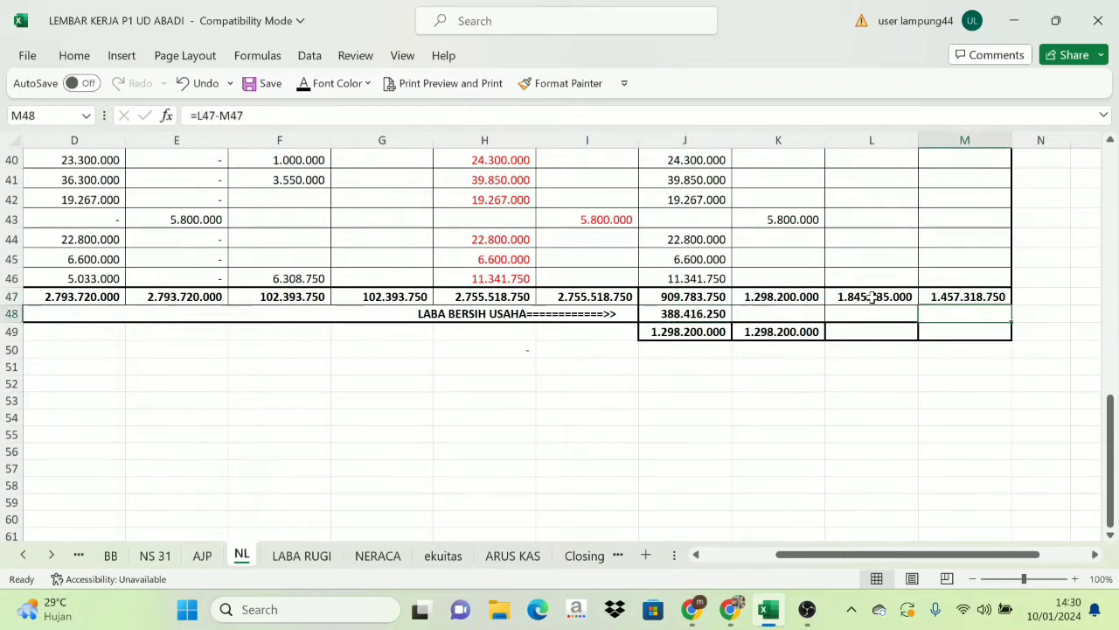
left_click(872, 298)
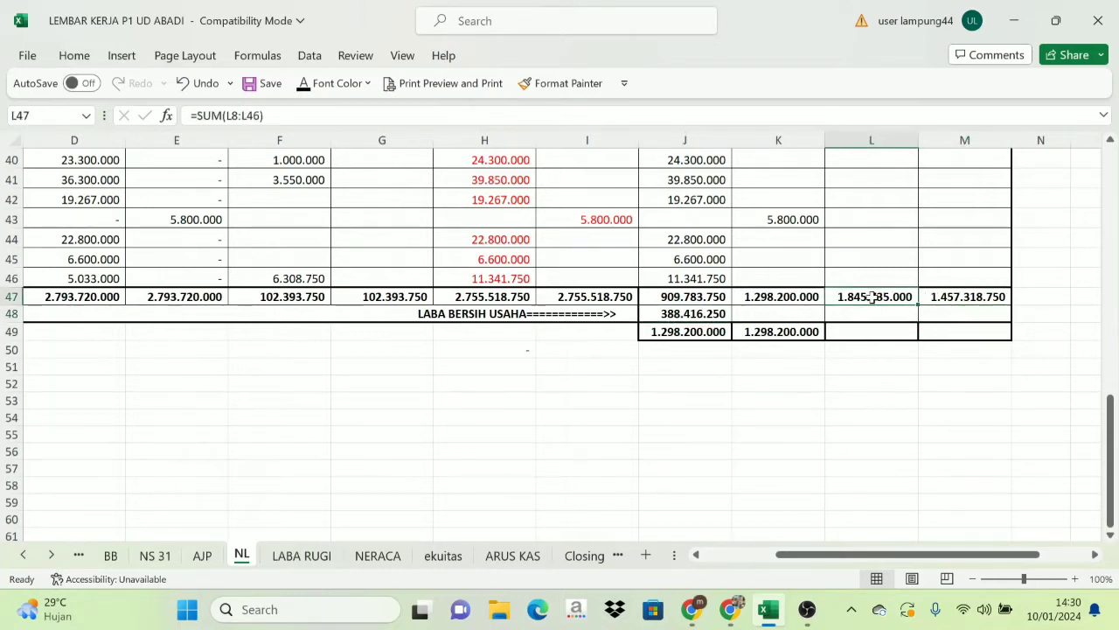
left_click(960, 297)
left_click(949, 316)
left_click(302, 83)
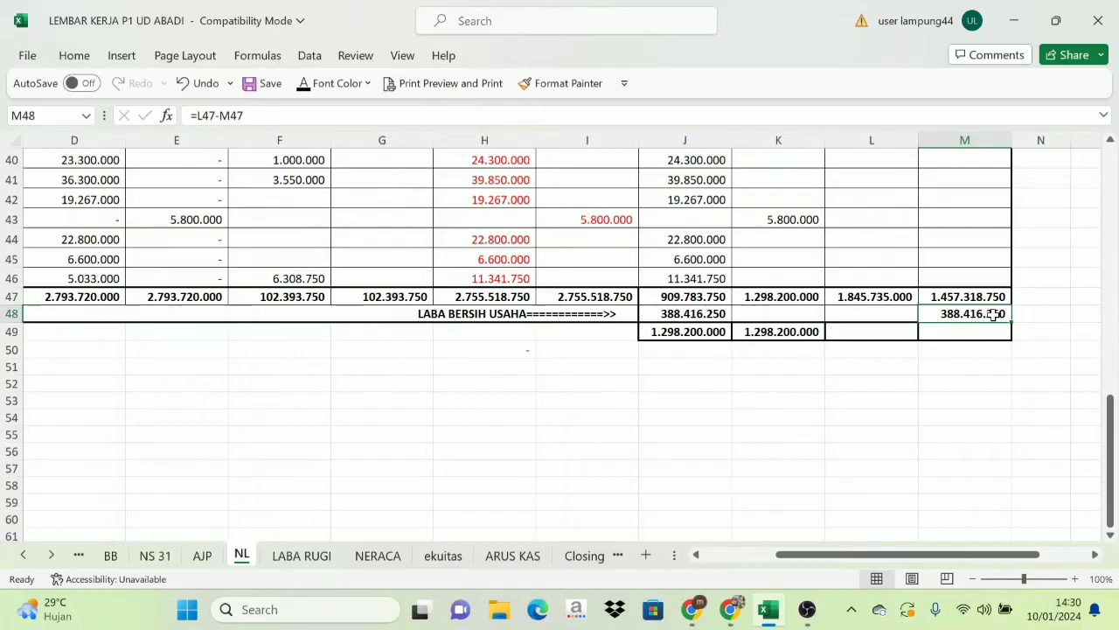
Compare the net profit in M48 under NERACA with J48 under RUGI LABA, checking each section's headings and column totals.
left_click(901, 297)
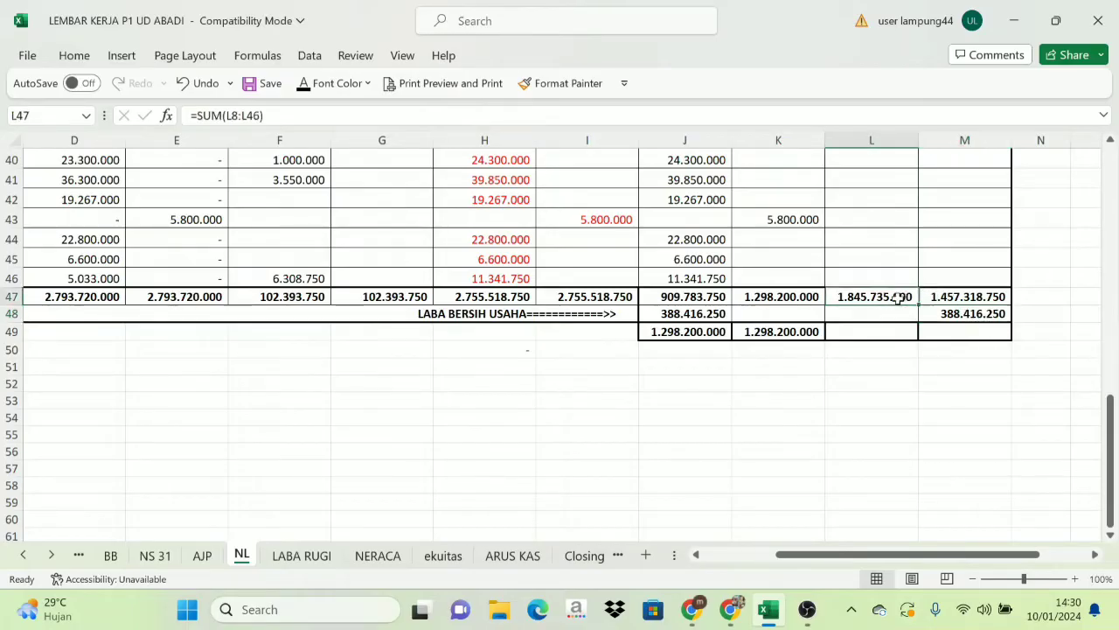
left_click(981, 297)
scroll(901, 243, "up", 2)
scroll(901, 243, "up", 10)
left_click_drag(892, 195, 883, 210)
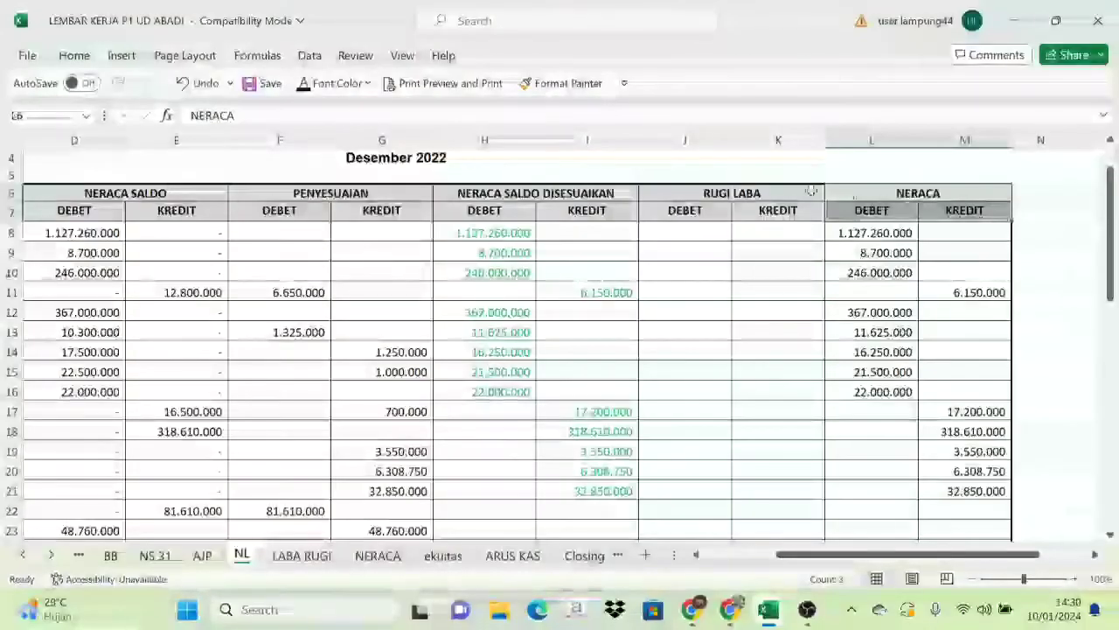
left_click(710, 192)
scroll(770, 307, "down", 13)
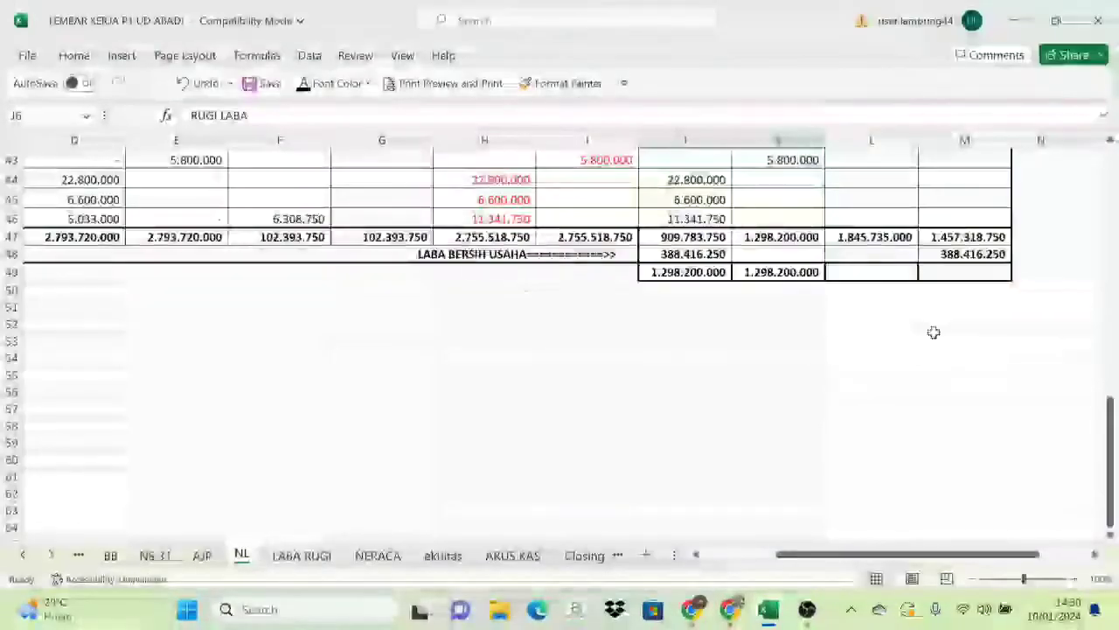
left_click(704, 254)
left_click(961, 253)
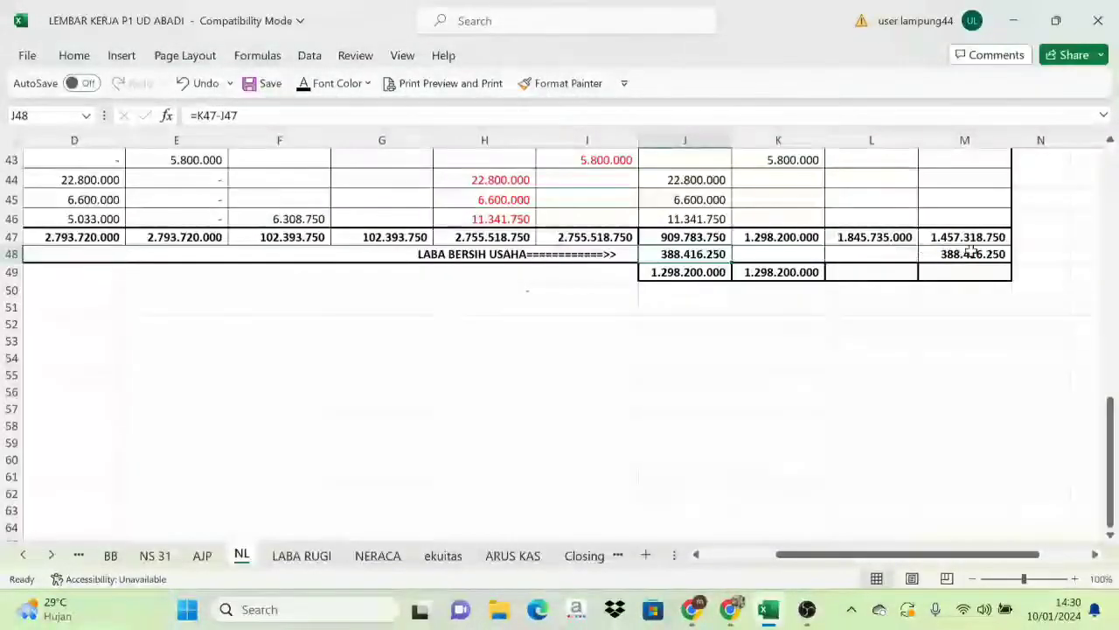
left_click(717, 254)
left_click(774, 225)
left_click(717, 253)
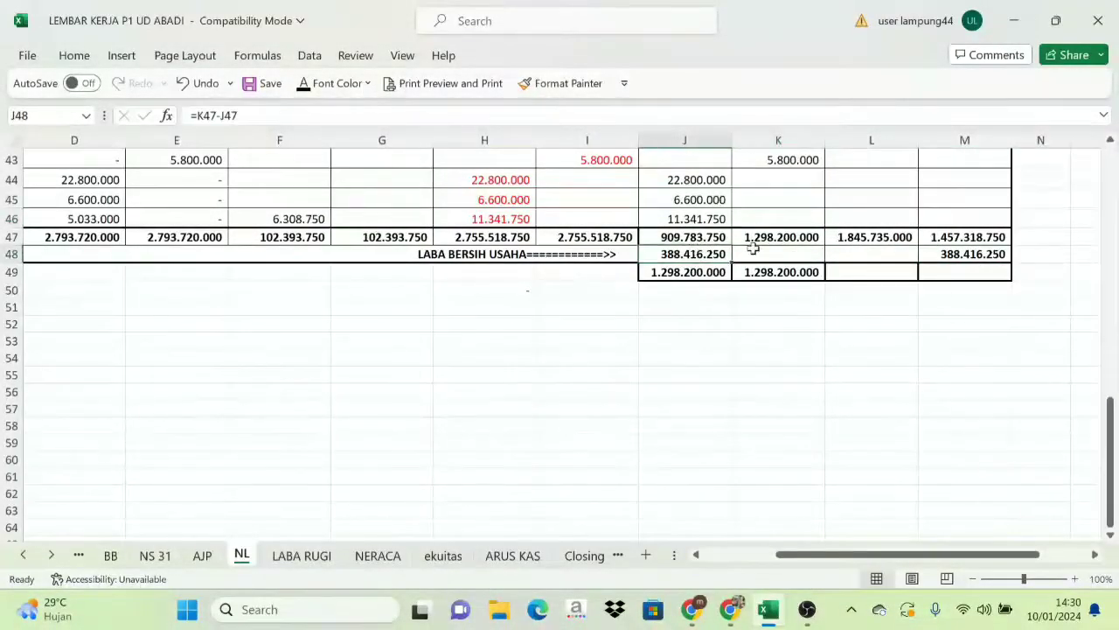
left_click(890, 235)
left_click(966, 253)
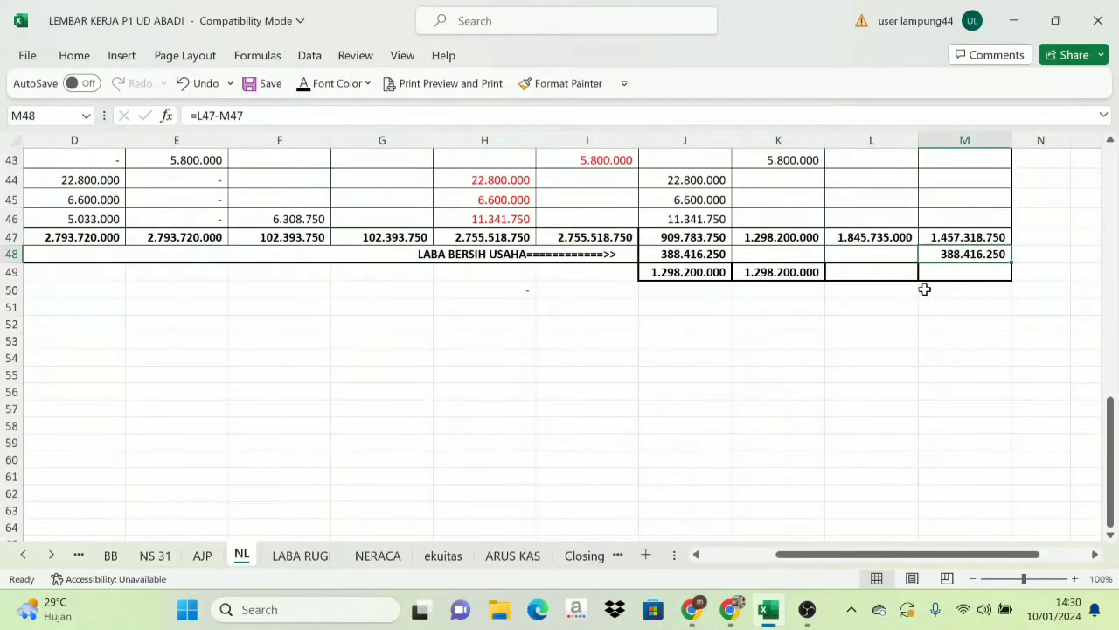
Apply the Automatic font color to the final NERACA credit and debit totals in M49 and L49.
left_click_drag(977, 236, 972, 255)
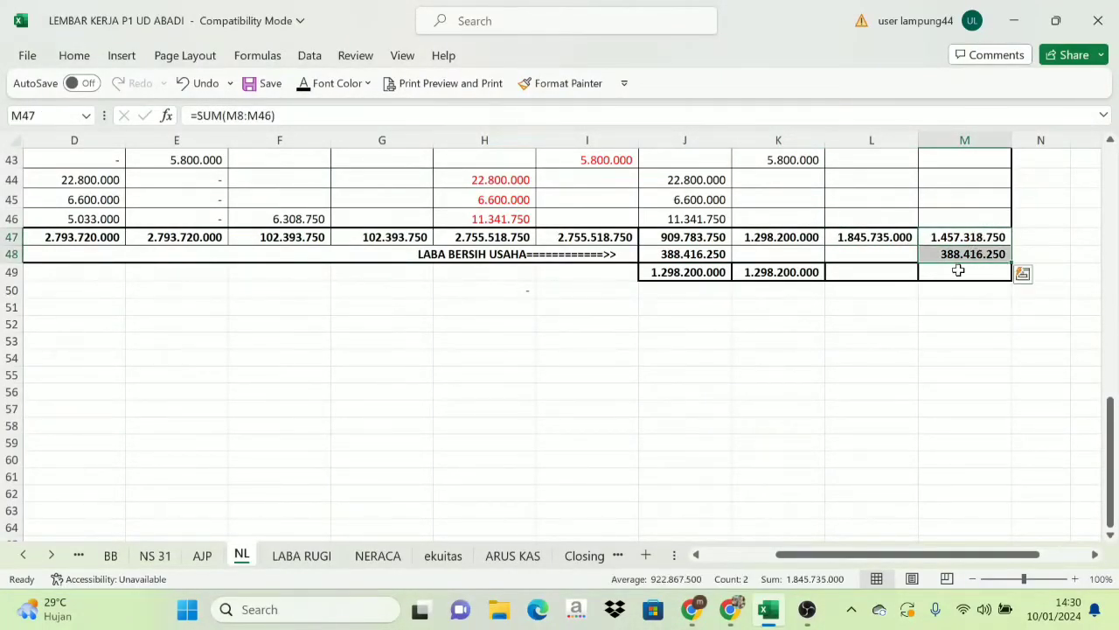
left_click(956, 269)
left_click(304, 83)
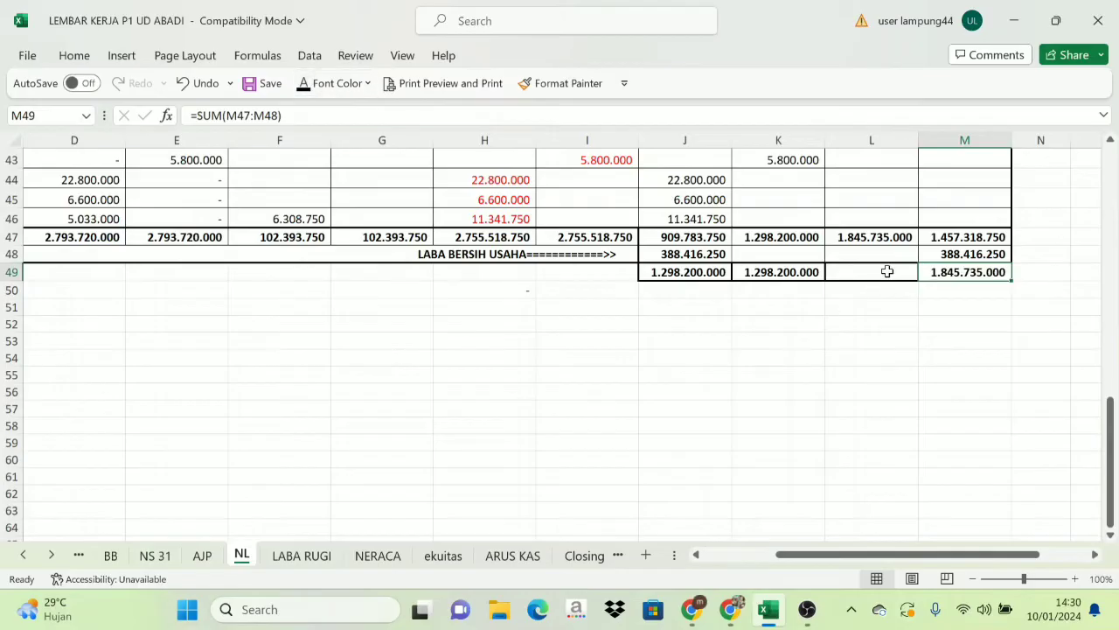
left_click(873, 280)
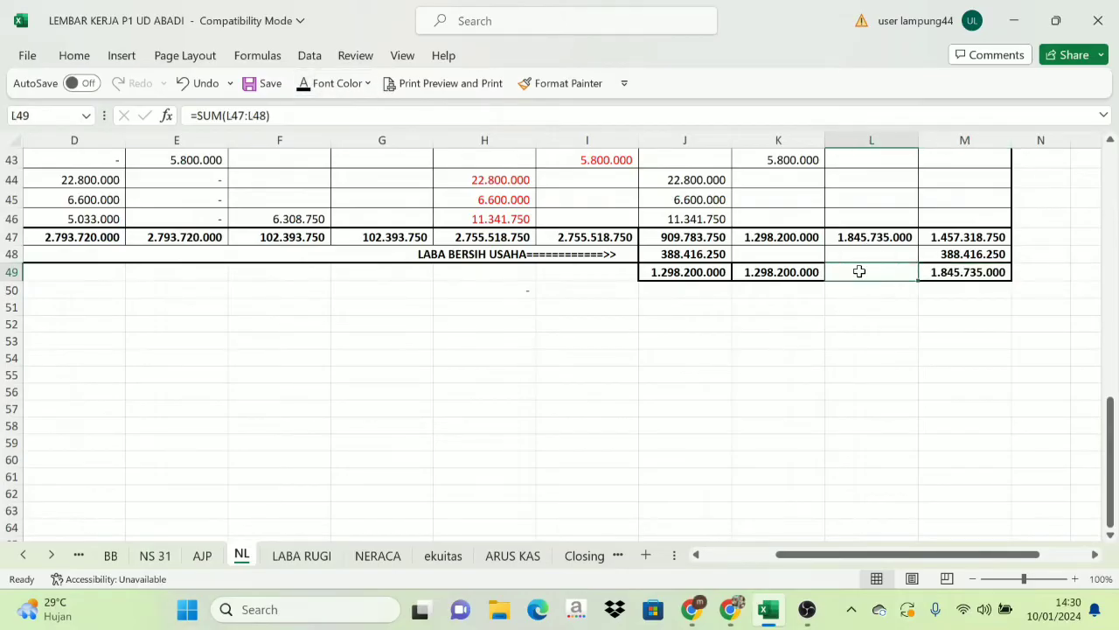
left_click(304, 84)
Review the completed NERACA LAJUR worksheet from its title and account name columns.
left_click(976, 292)
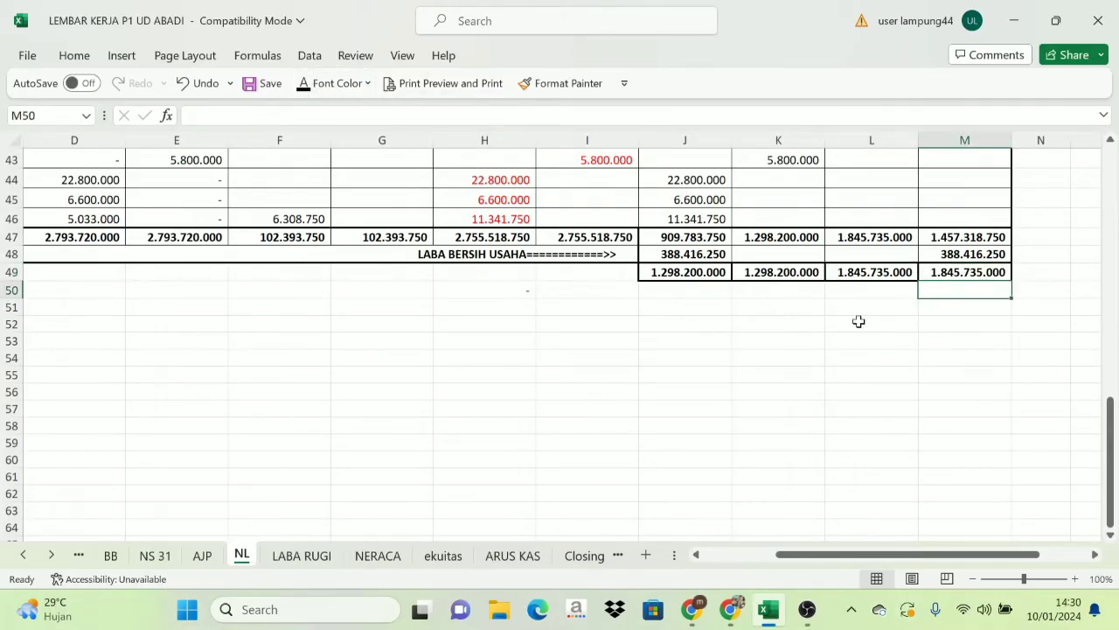
scroll(859, 321, "up", 14)
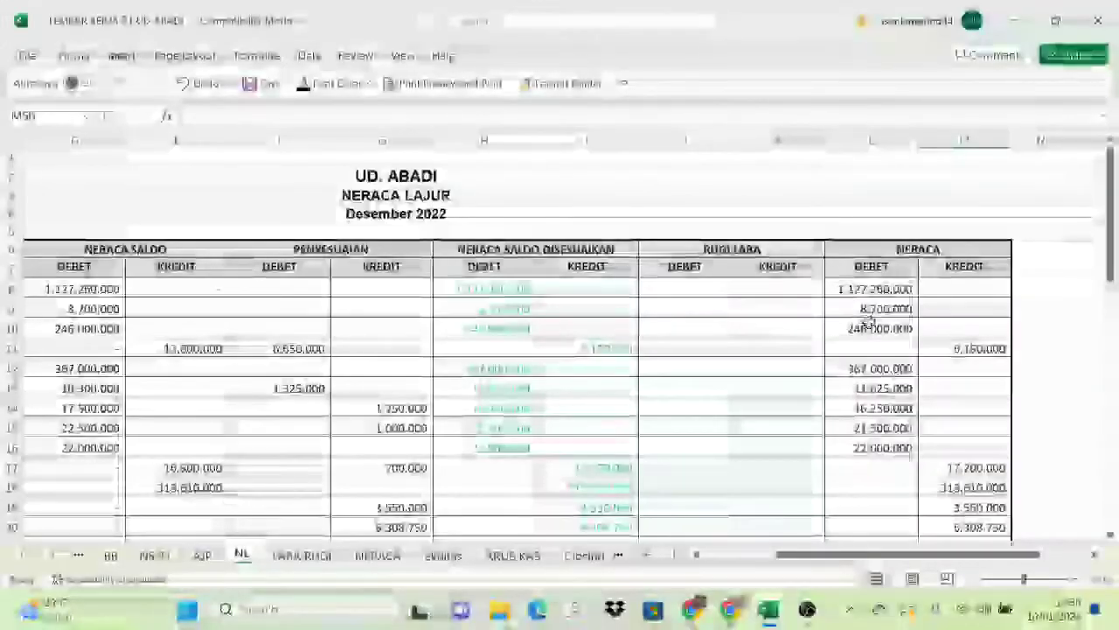
left_click_drag(979, 554, 907, 555)
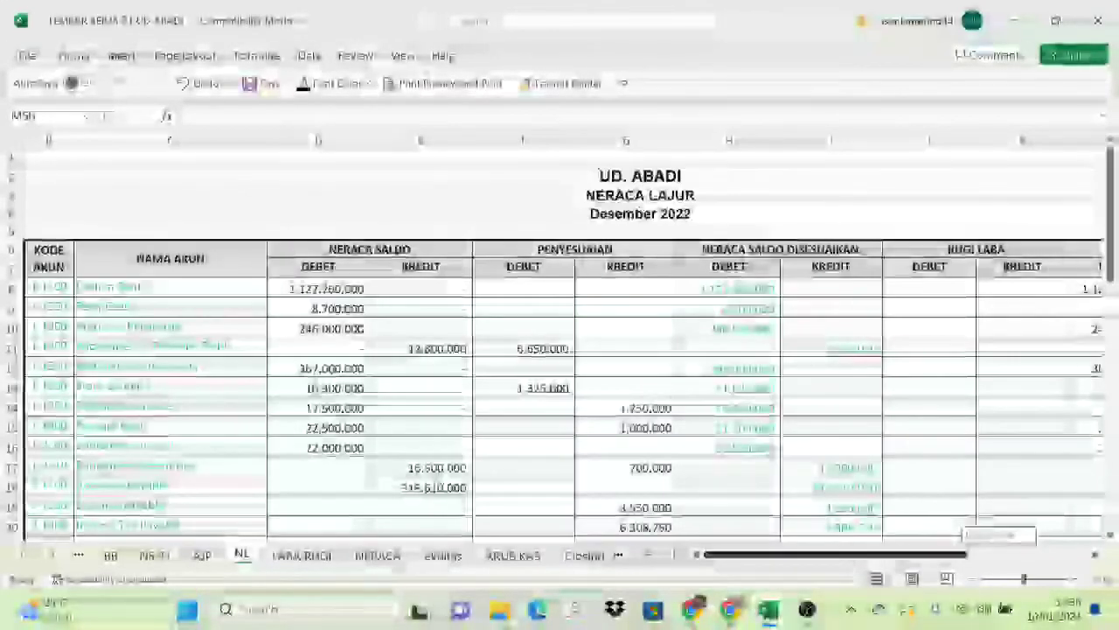